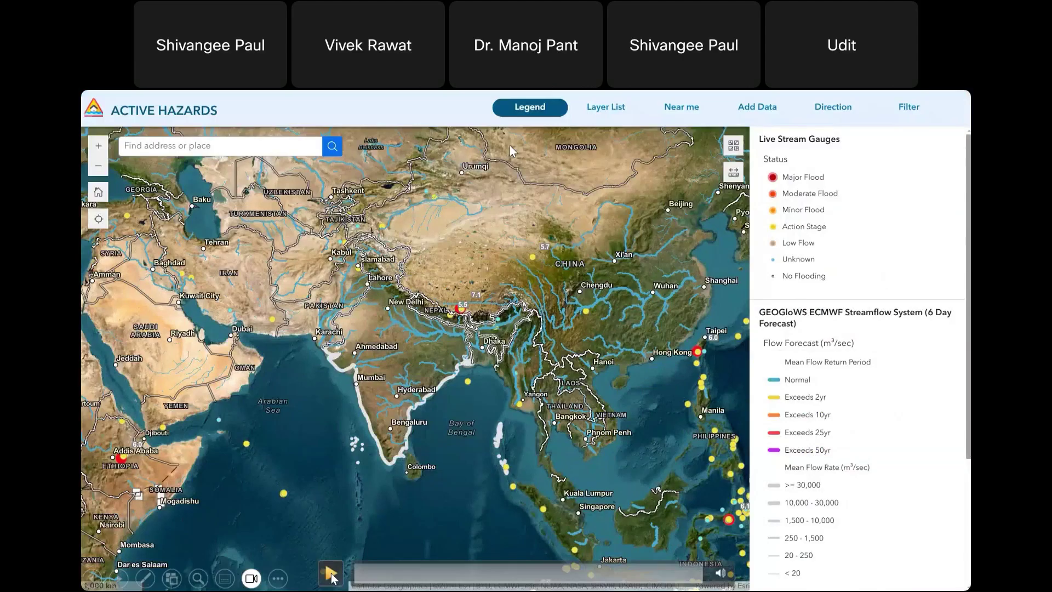
Step: Show the layer list and read the streamflow forecast details of a Ganges Brahmaputra region river southeast of New Delhi
left_click(624, 111)
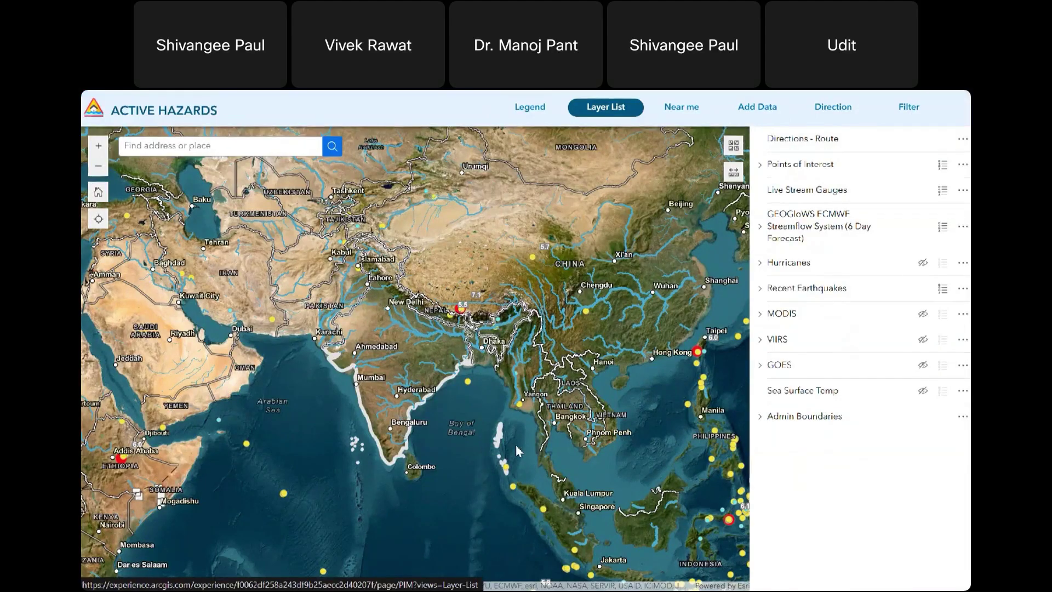
left_click(416, 316)
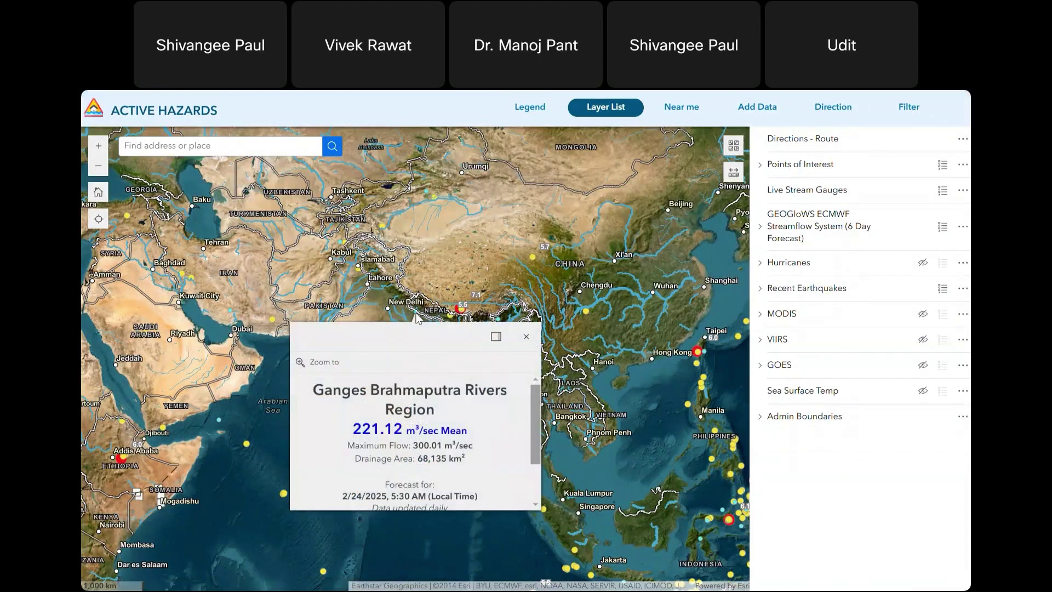
left_click_drag(534, 420, 529, 441)
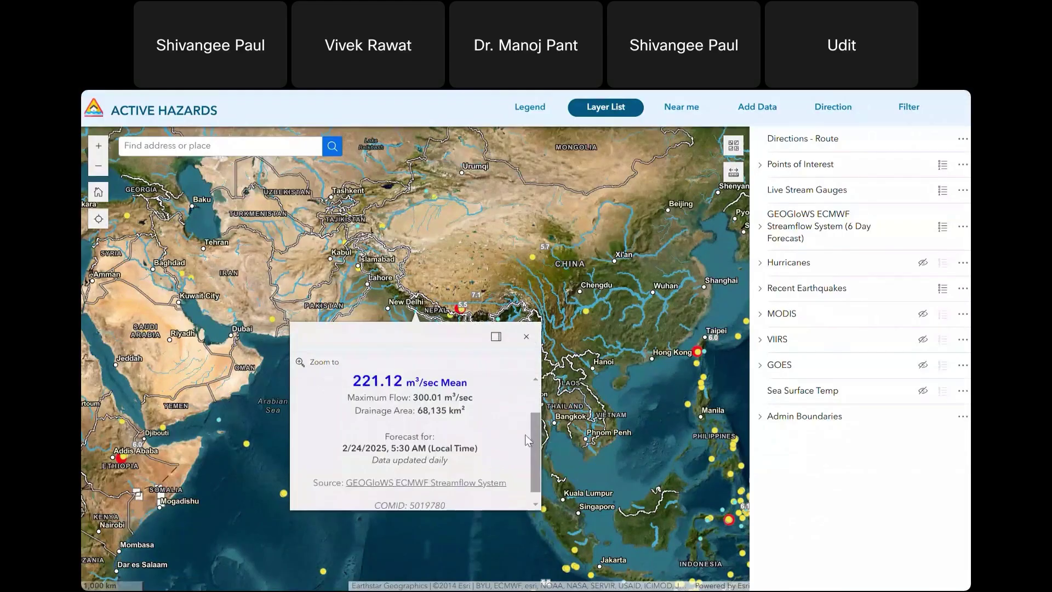
left_click(526, 337)
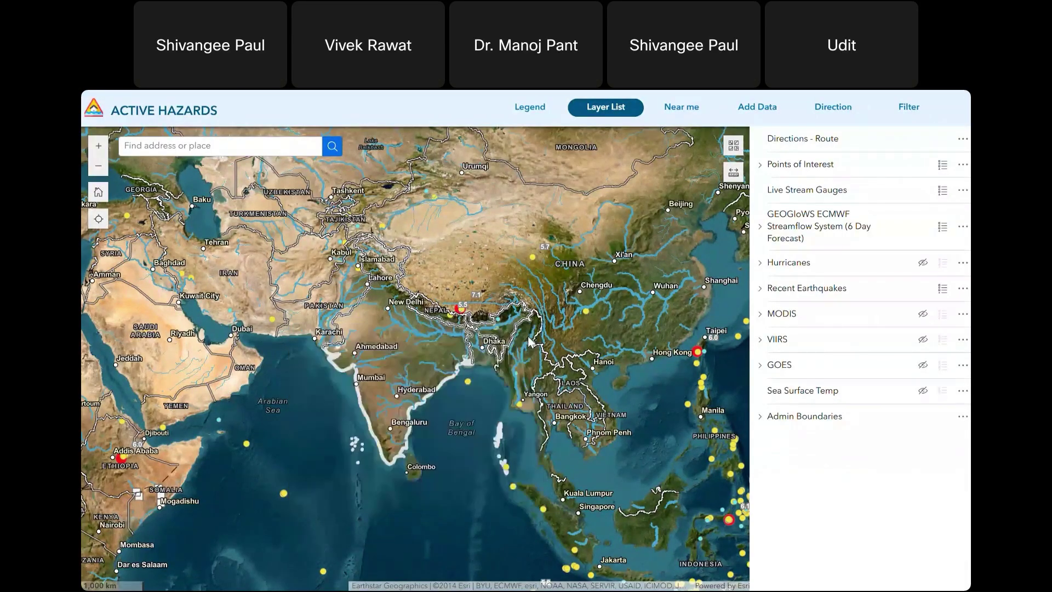
Step: Hide the GEOGloWS ECMWF Streamflow System layer and check the event time of the earthquake marked at New Delhi
left_click(922, 226)
scroll(386, 307, "up", 2)
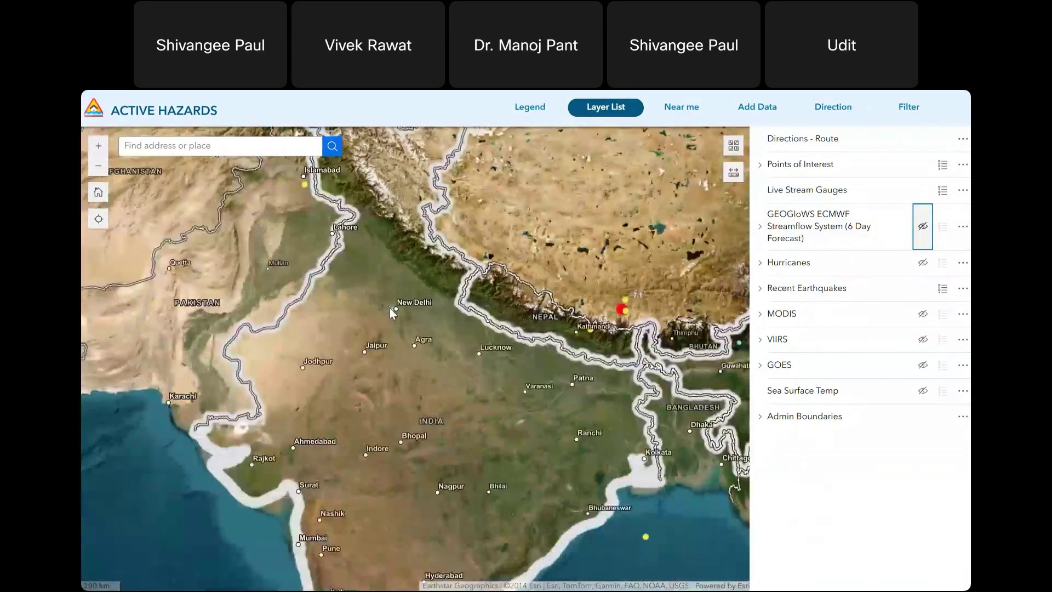
left_click(391, 308)
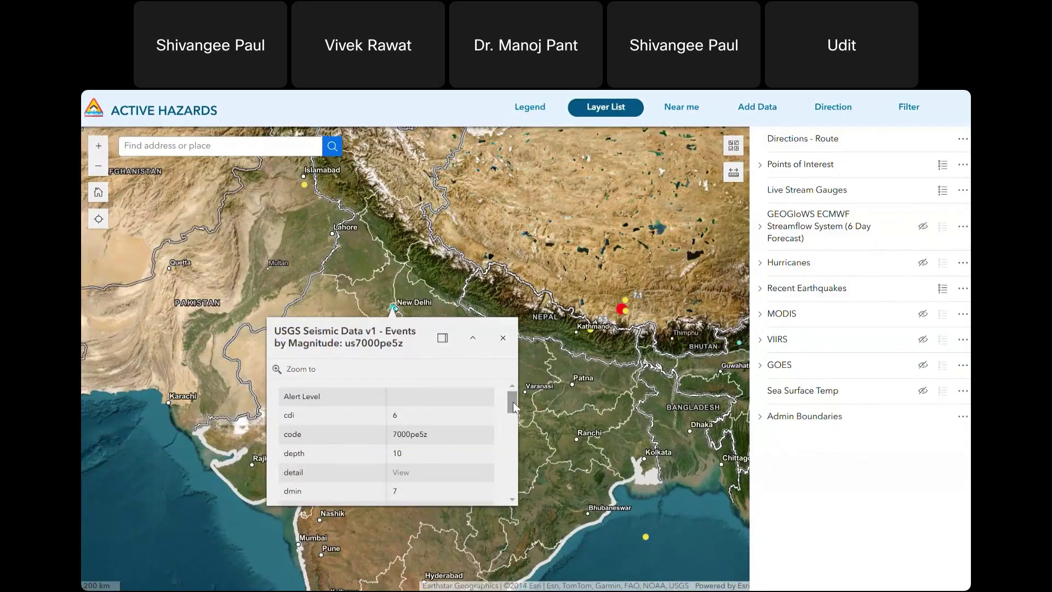
left_click_drag(512, 402, 489, 432)
triple_click(469, 426)
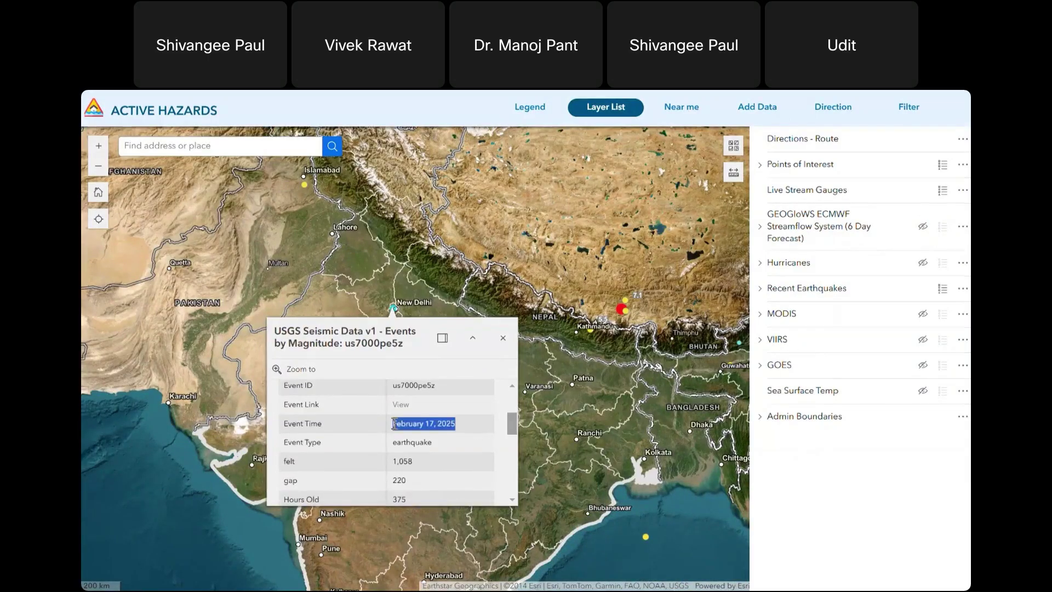
left_click(503, 338)
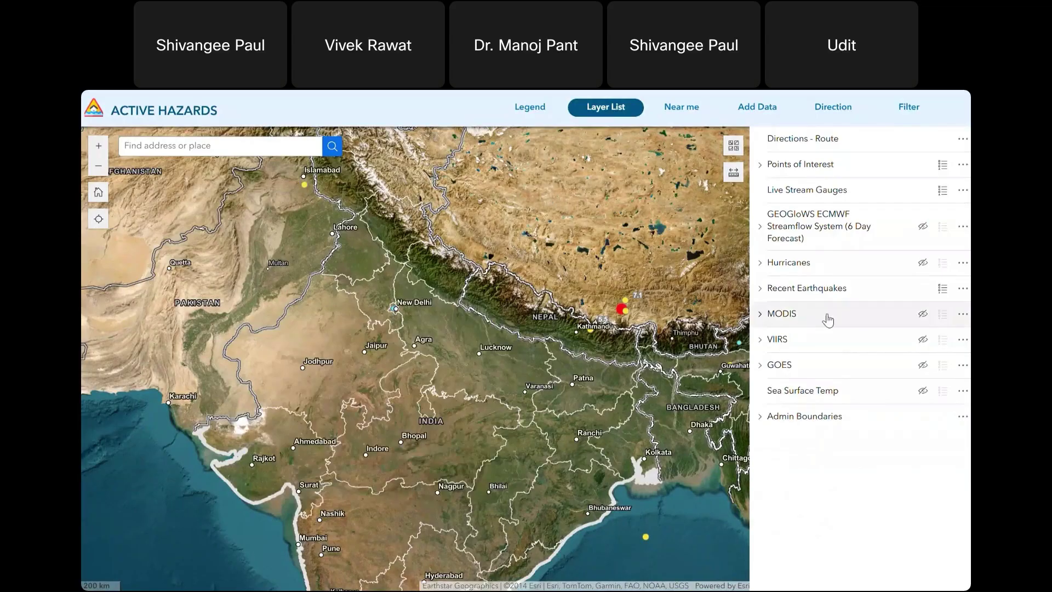
Step: Show the MODIS thermal layer on the map for the Chandigarh and Dehradun region
scroll(392, 237, "up", 2)
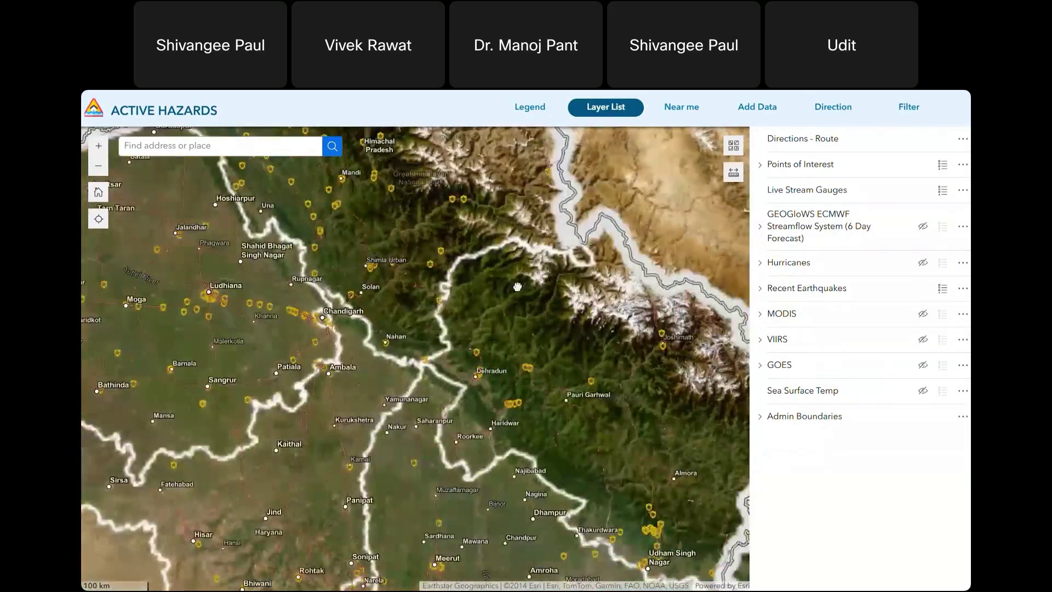
left_click_drag(516, 286, 425, 296)
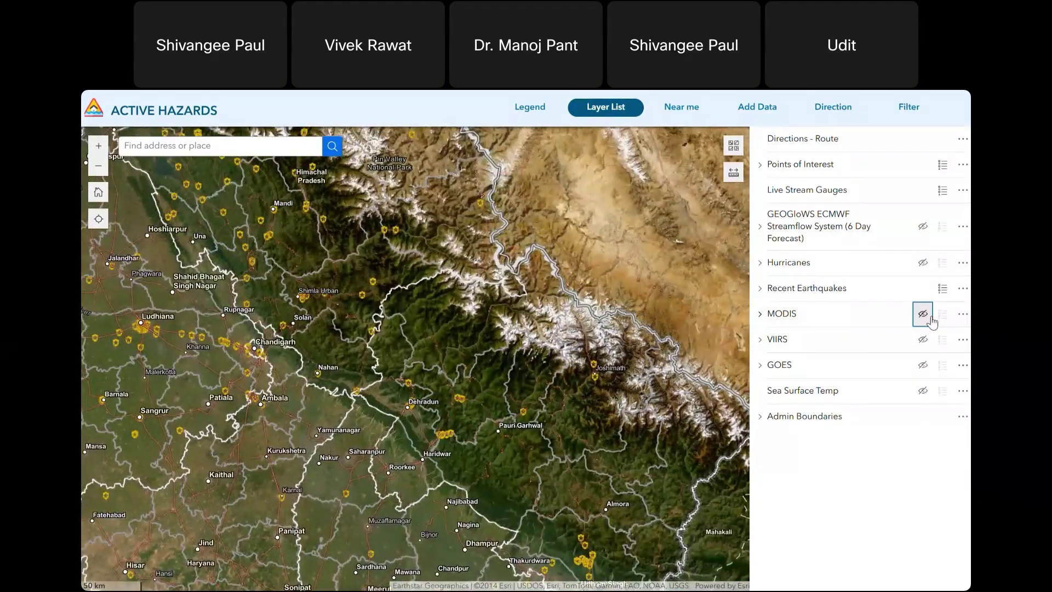
left_click(923, 313)
left_click_drag(316, 376, 389, 435)
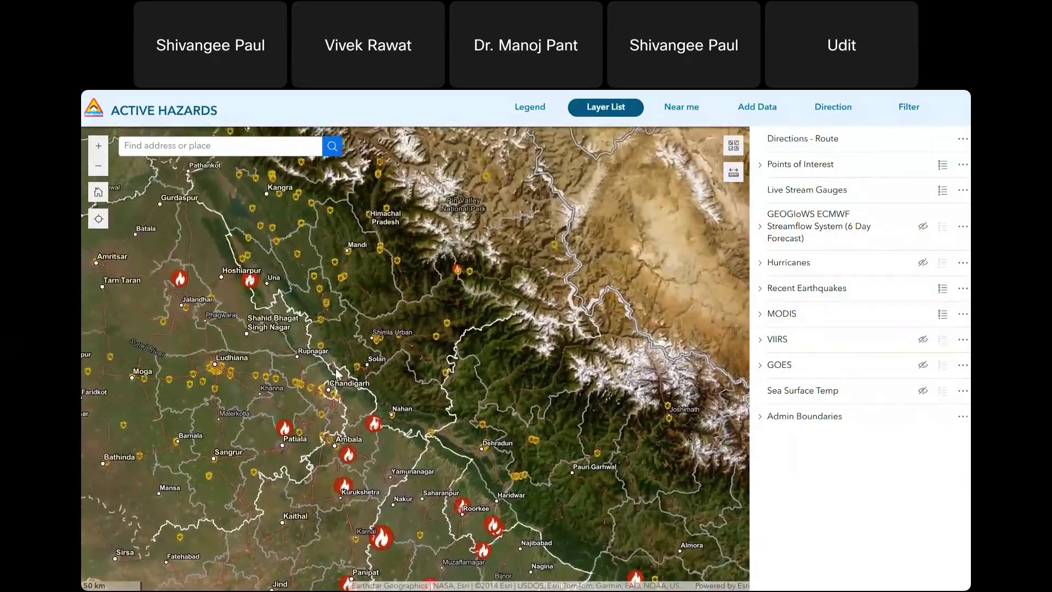
scroll(331, 373, "up", 1)
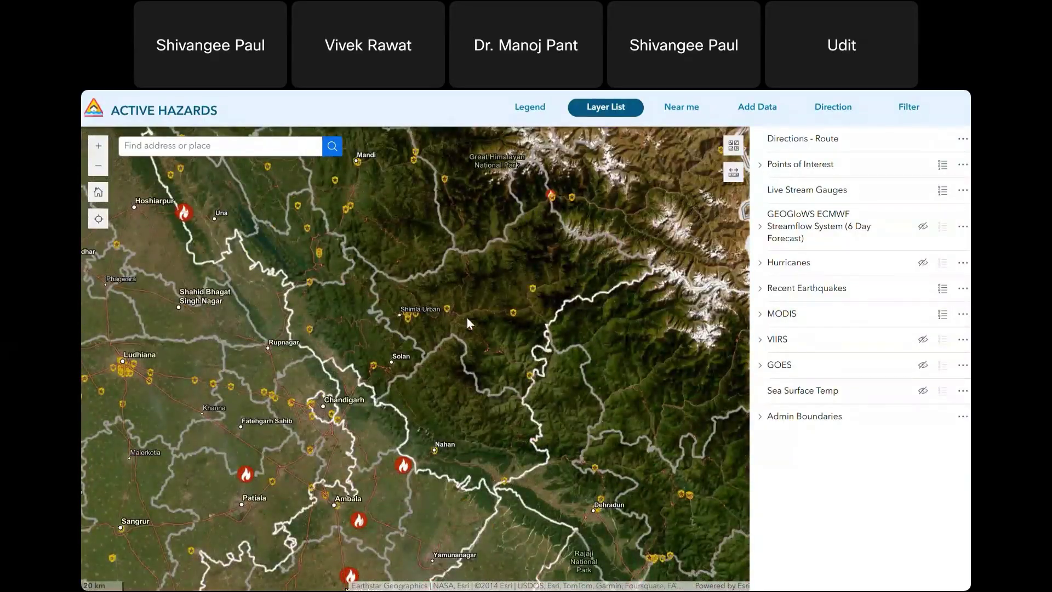
Step: Examine the attributes of the MODIS thermal detection southwest of Nahan, including satellite and confidence
left_click(406, 466)
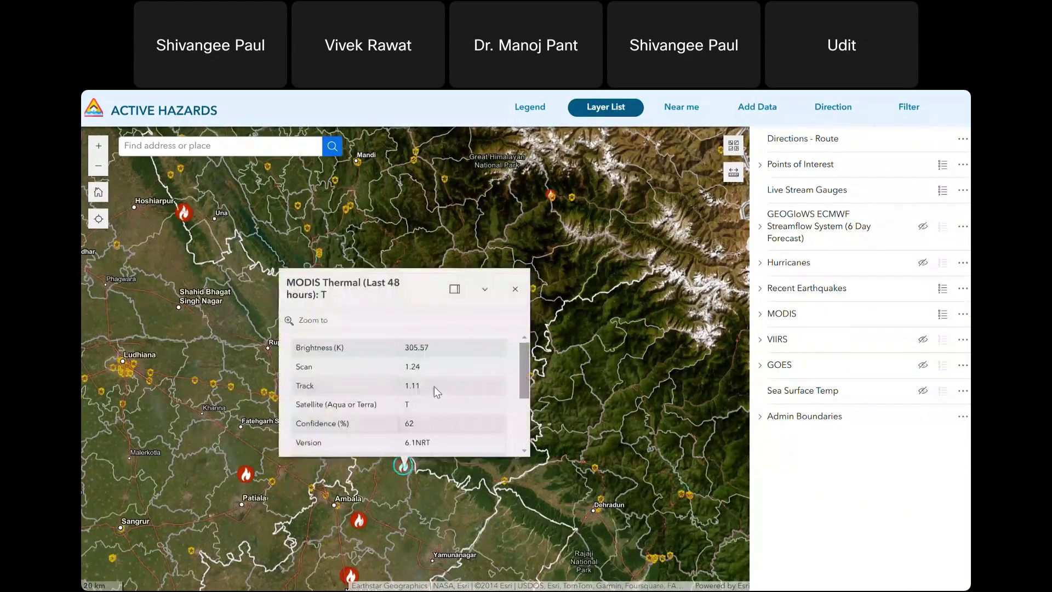
scroll(434, 387, "down", 3)
scroll(434, 386, "up", 3)
left_click(515, 292)
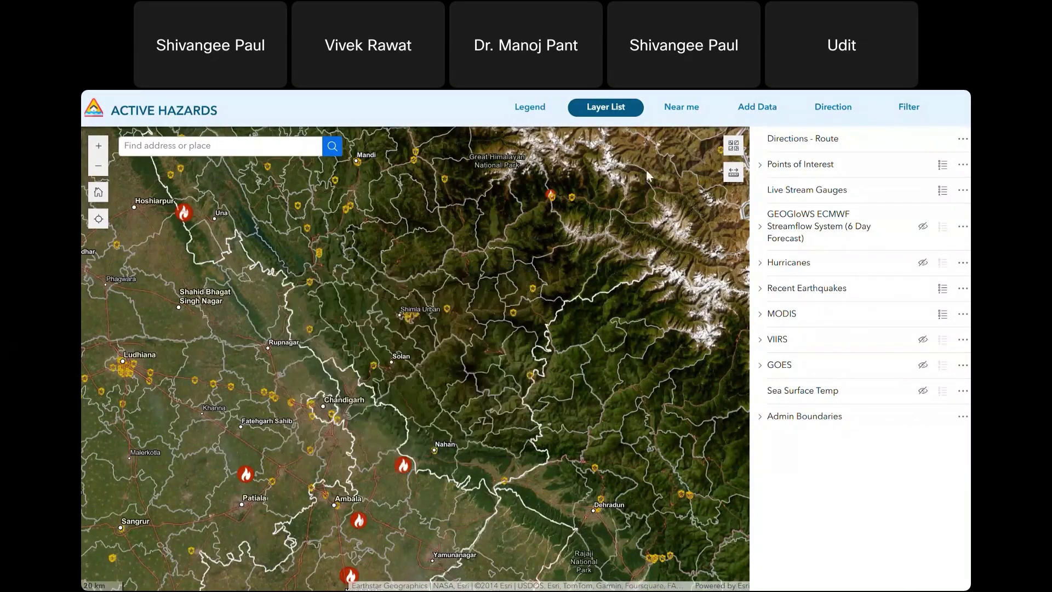
Step: Look through the Near me, Add Data, Direction and Filter tools of the Active Hazards application
left_click(694, 109)
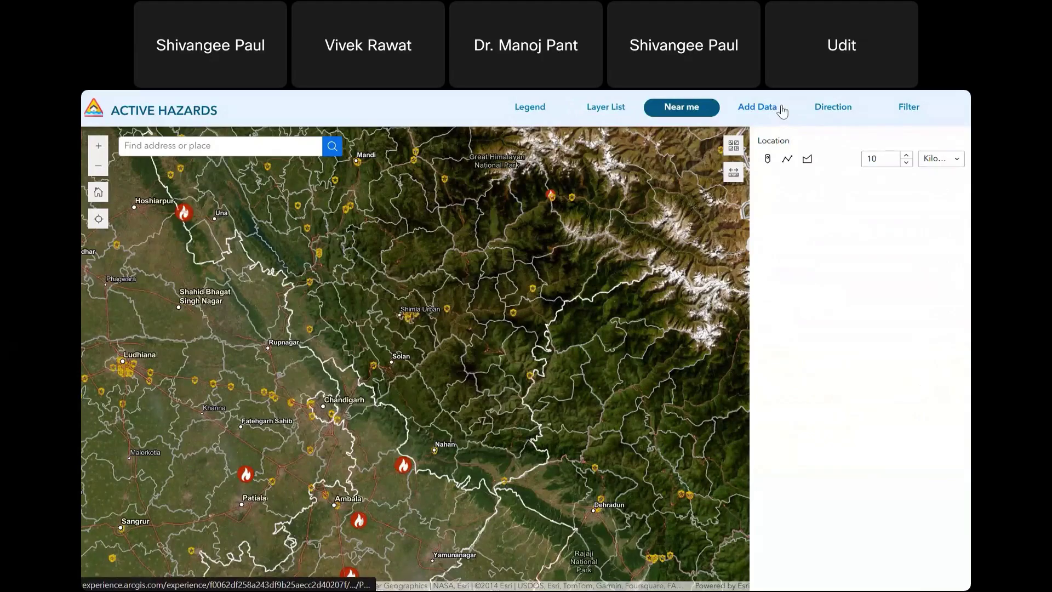
left_click(782, 111)
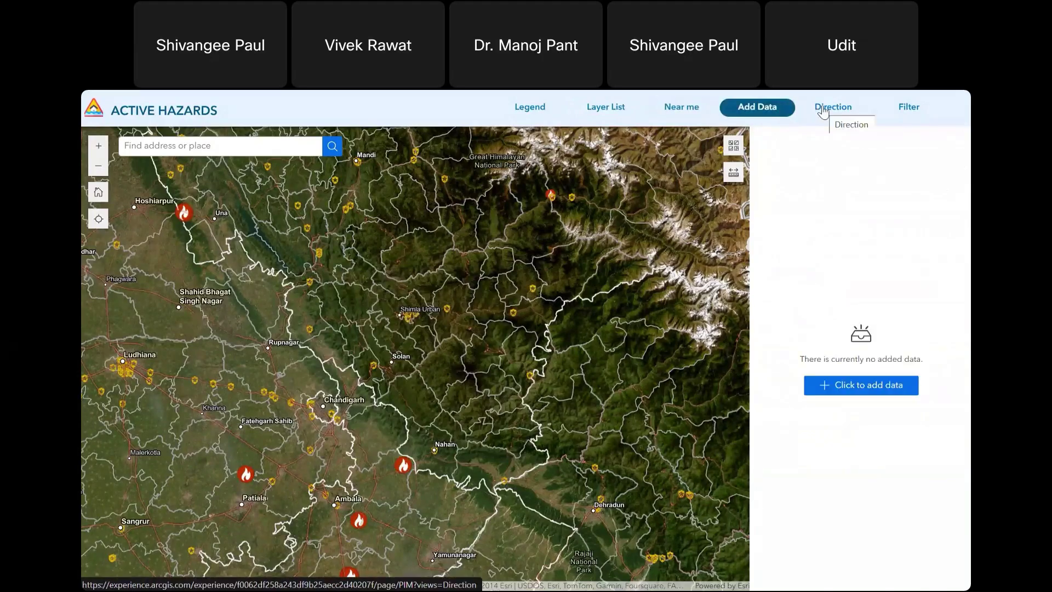
left_click(823, 112)
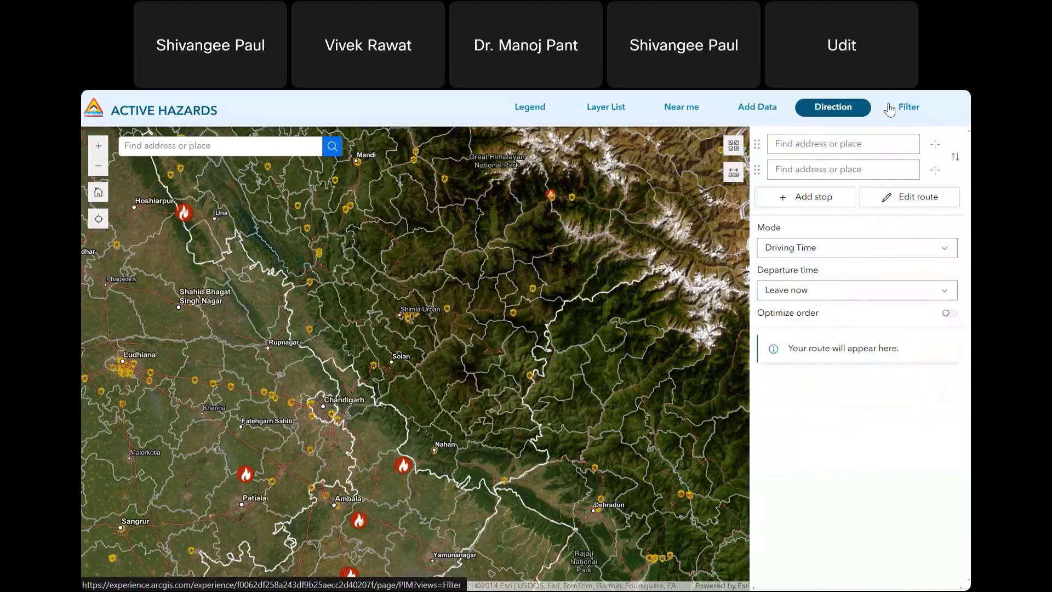
left_click(899, 108)
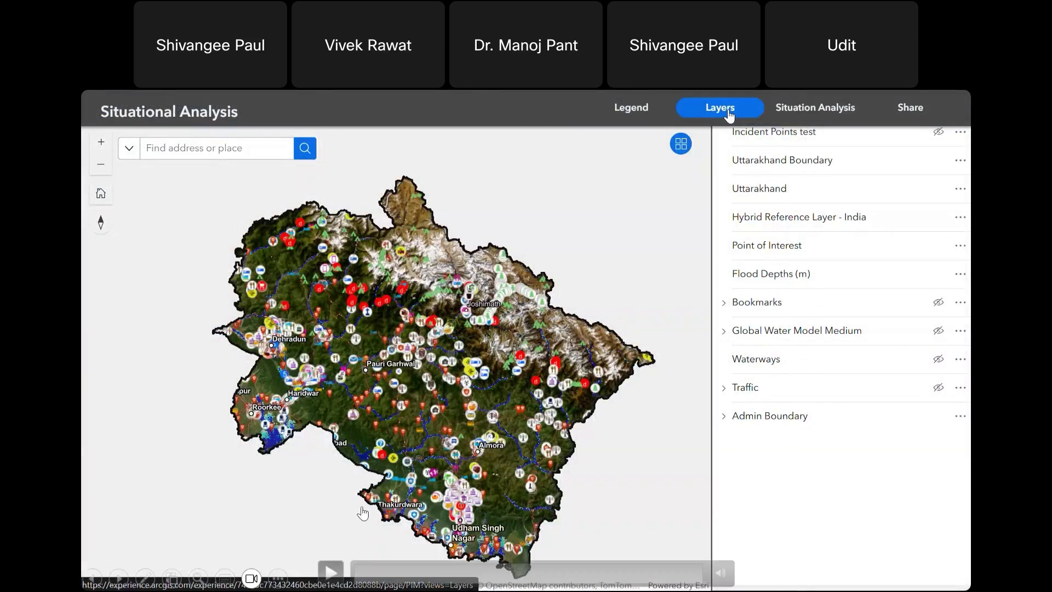
Step: Show the options available for the Point of Interest layer in the Situational Analysis application
left_click(331, 573)
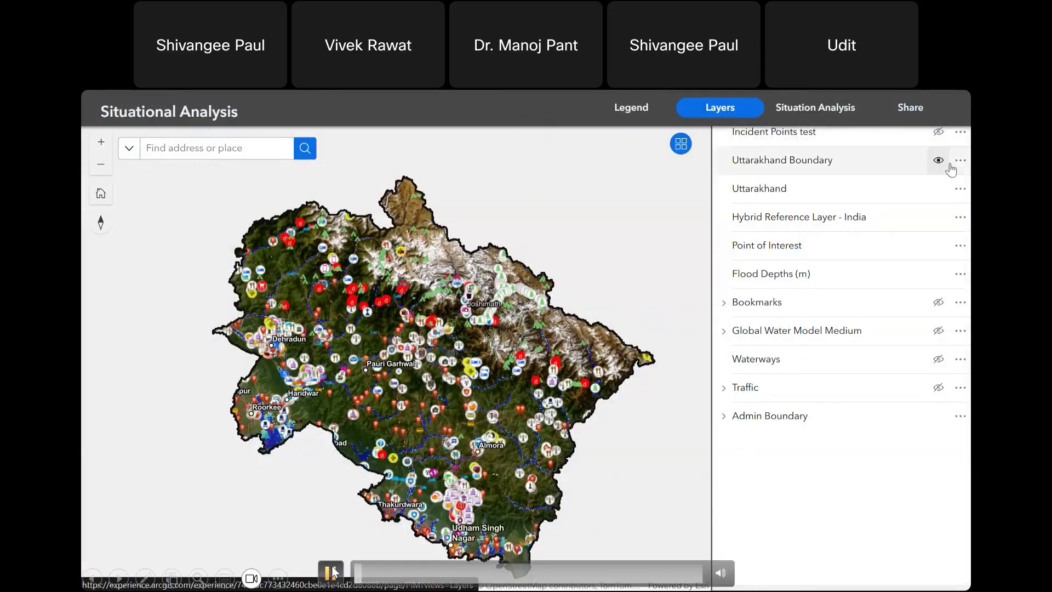
left_click(960, 247)
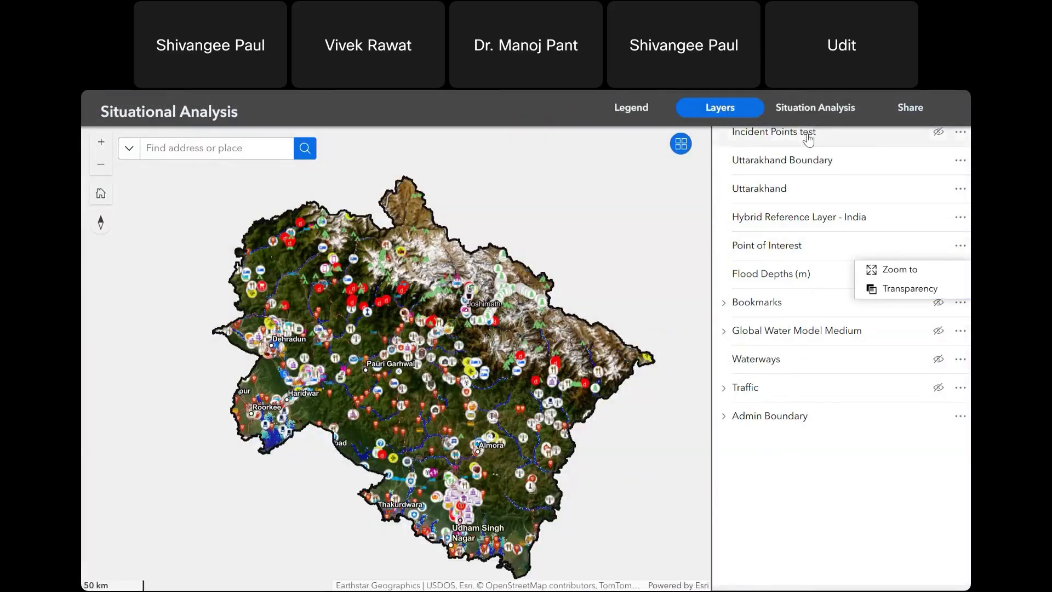
Step: Run a situation analysis at the Analysis bookmark with a 1-kilometre radius around a point south of Shisham Jhari
left_click(812, 110)
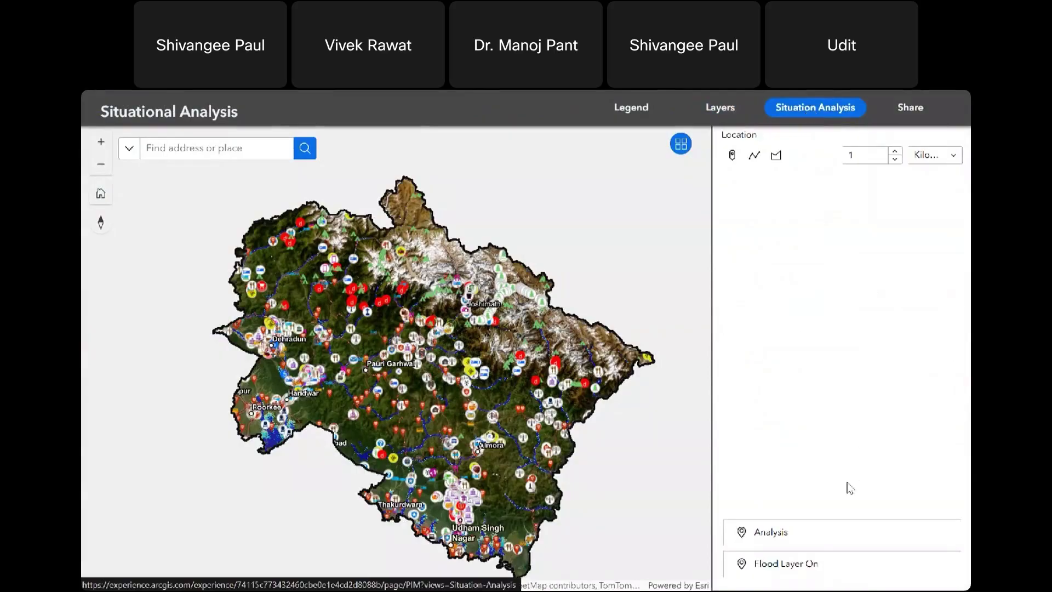
left_click(830, 531)
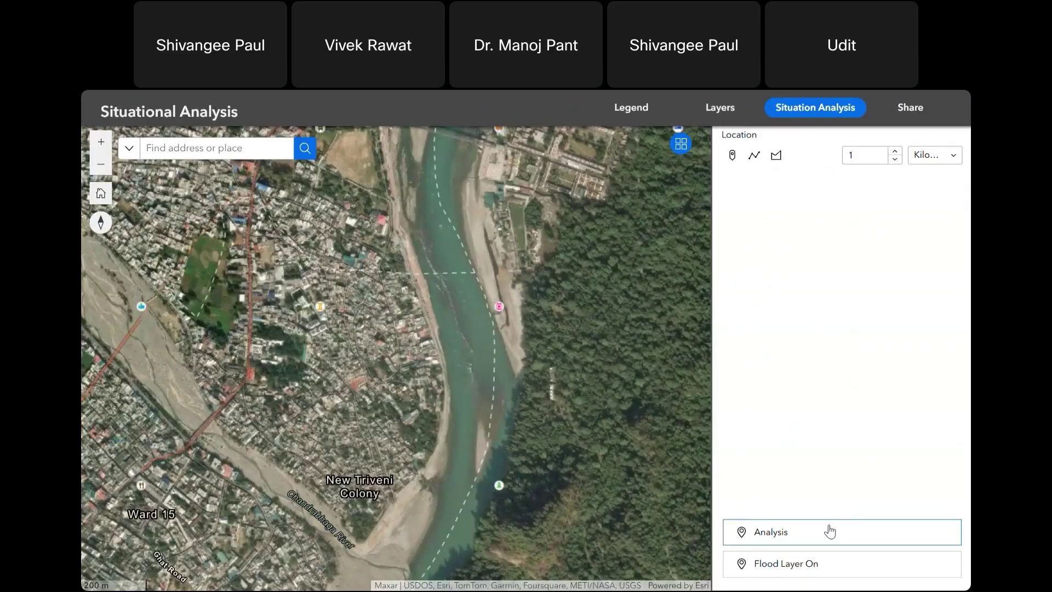
left_click(731, 156)
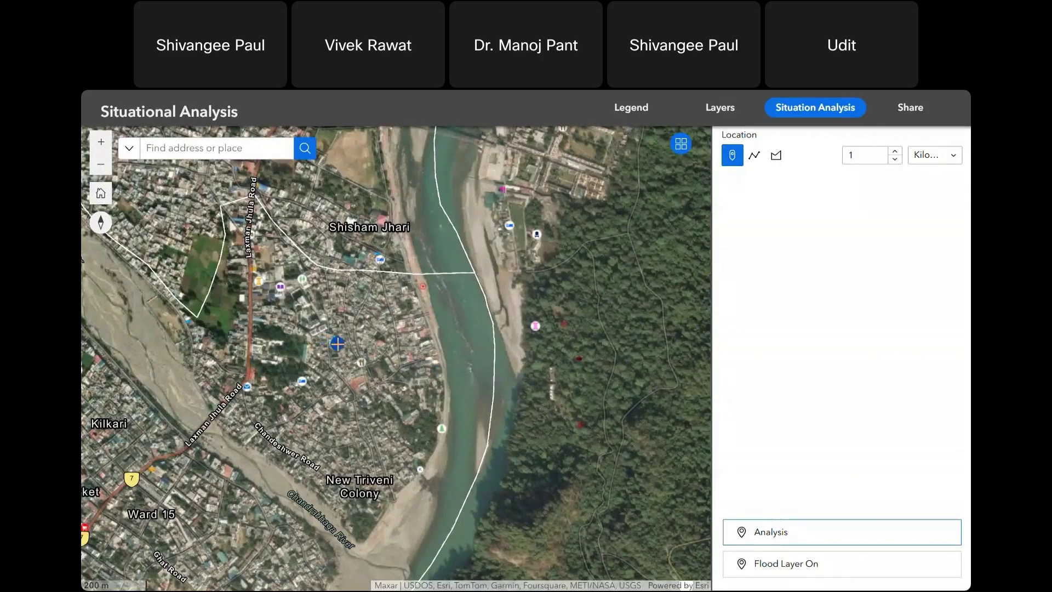
left_click(338, 343)
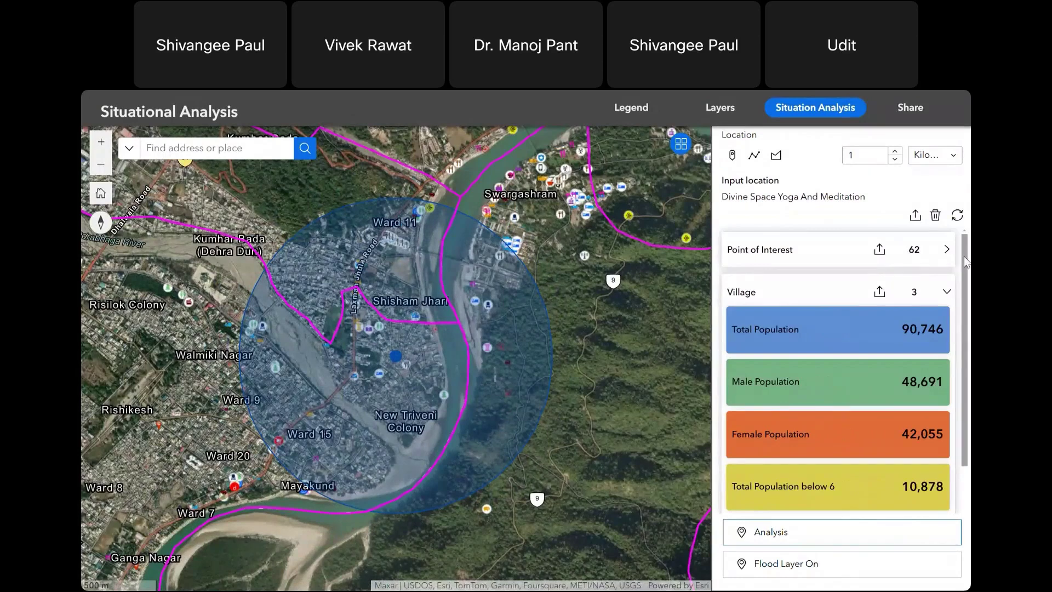
Step: Collapse the village results and expand the Point of Interest results to the details of the bank 0.48 km away
mouse_move(967, 261)
left_mouse_down()
mouse_move(967, 304)
mouse_move(965, 257)
left_mouse_up()
left_click(947, 292)
left_click(946, 250)
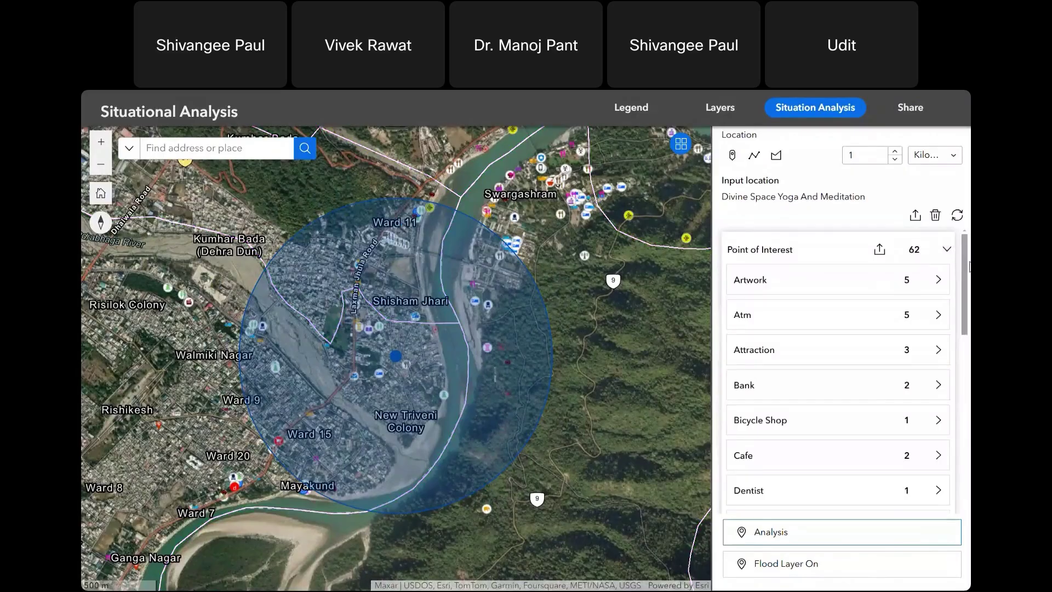
left_click_drag(969, 267, 969, 288)
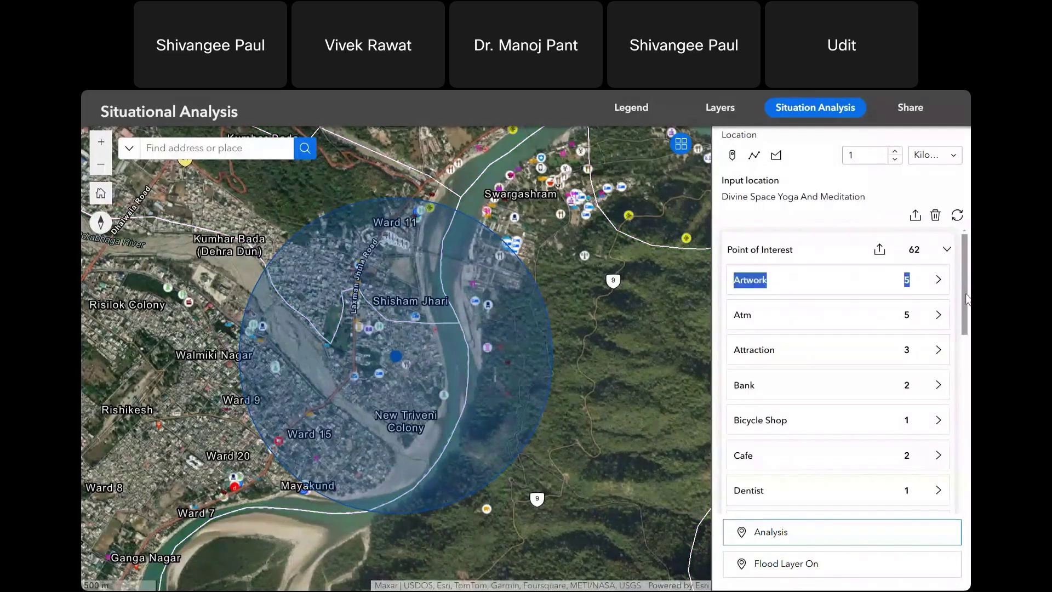
scroll(967, 296, "down", 1)
left_click(938, 310)
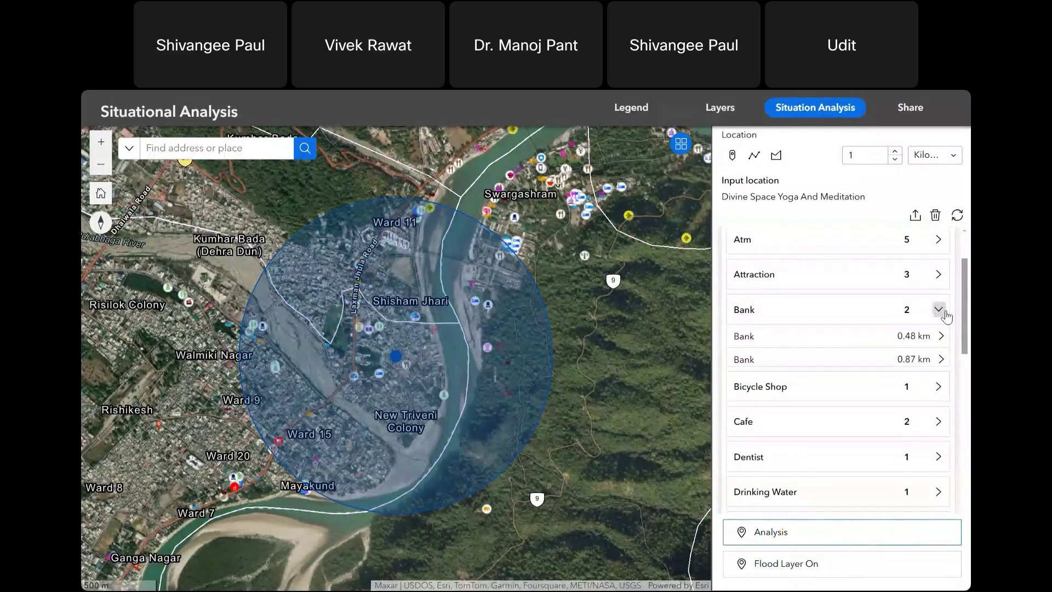
left_click(938, 339)
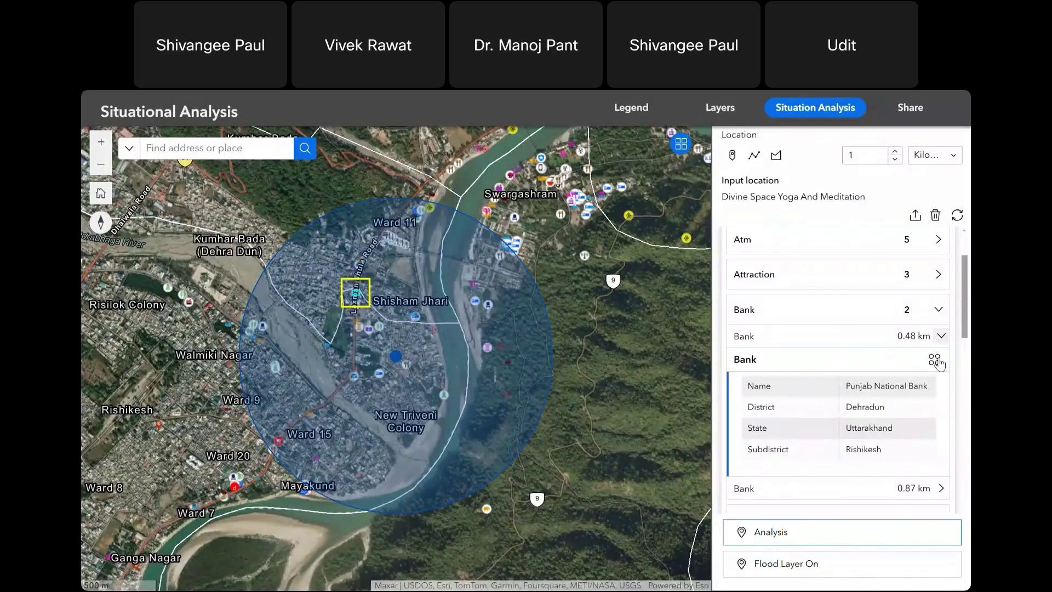
Step: Zoom the map to the Punjab National Bank result and view its pop-up information
left_click(934, 360)
left_click(922, 384)
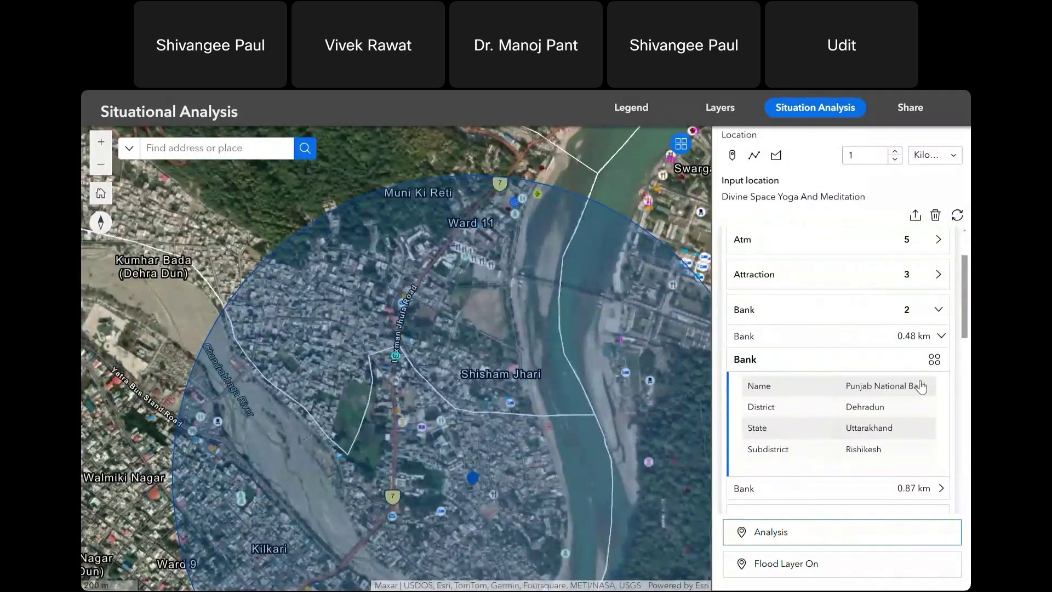
left_click(934, 359)
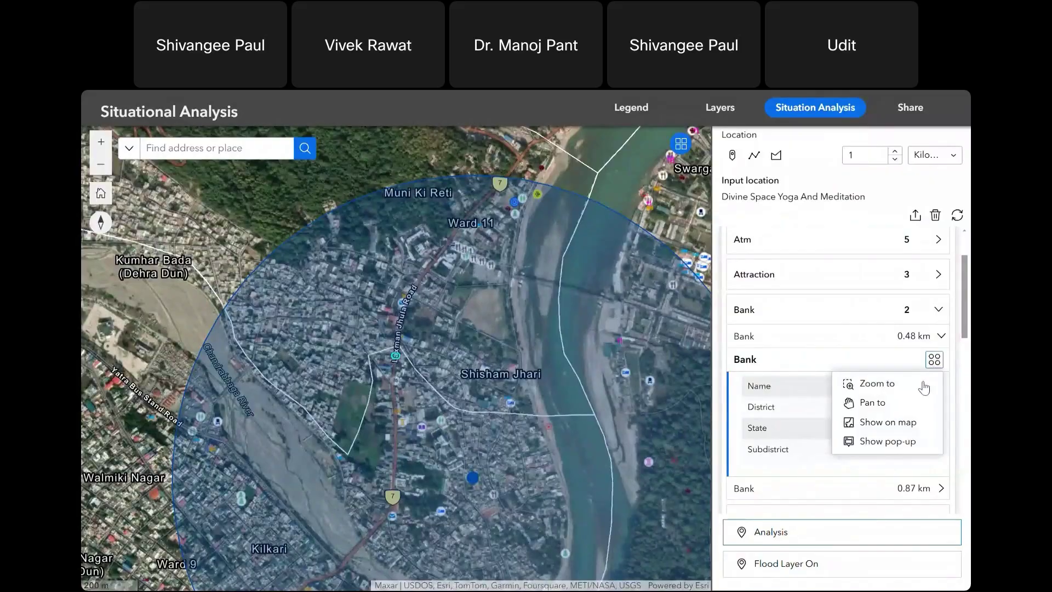
left_click(897, 443)
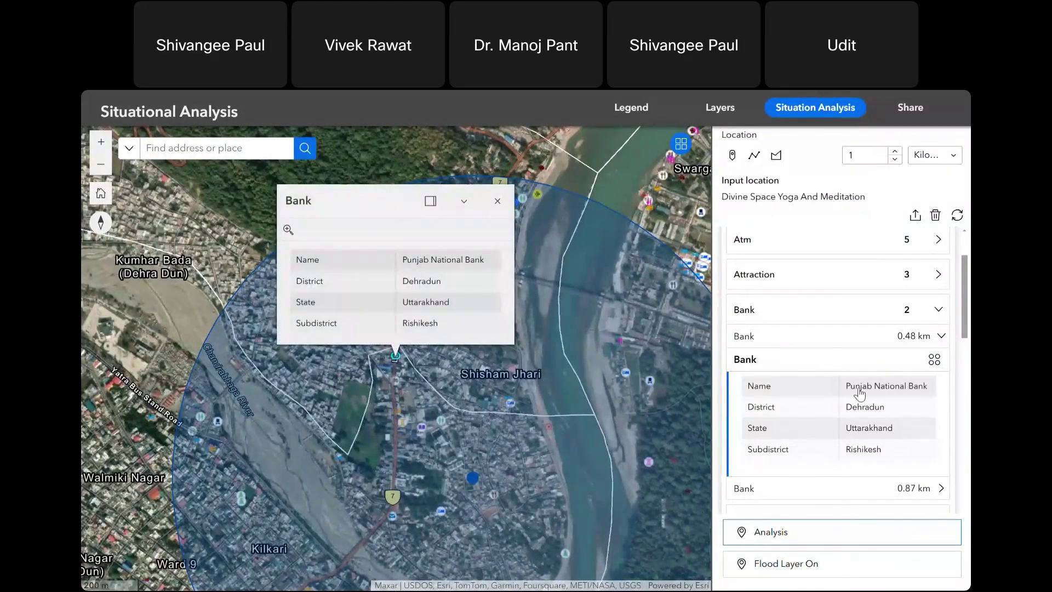
left_click(937, 309)
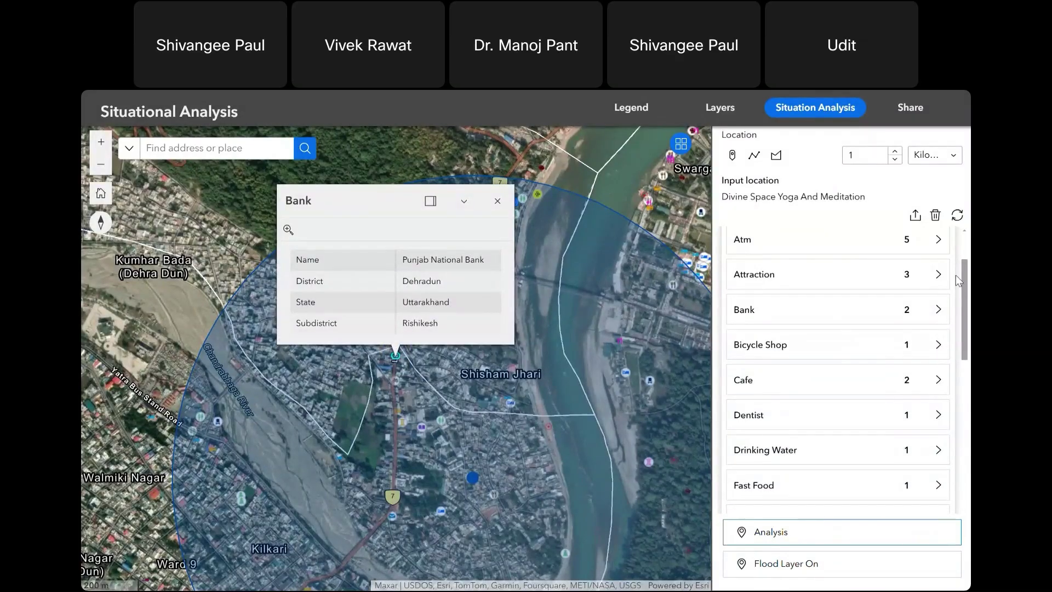
left_click(497, 201)
Step: Turn on the flood layer over the analysed area and show the application's sharing options
left_click(761, 573)
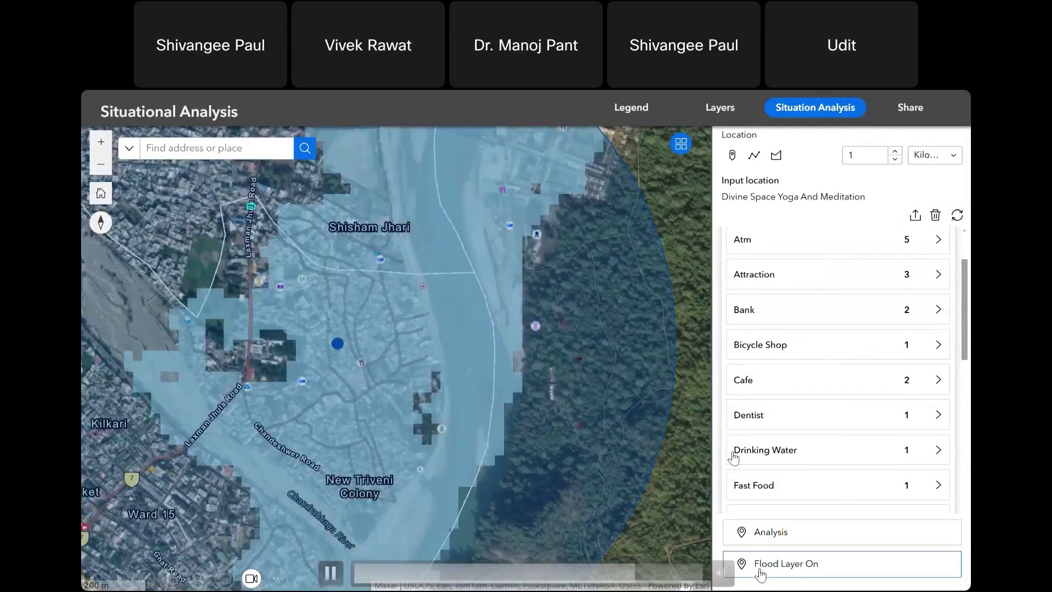
scroll(611, 435, "down", 1)
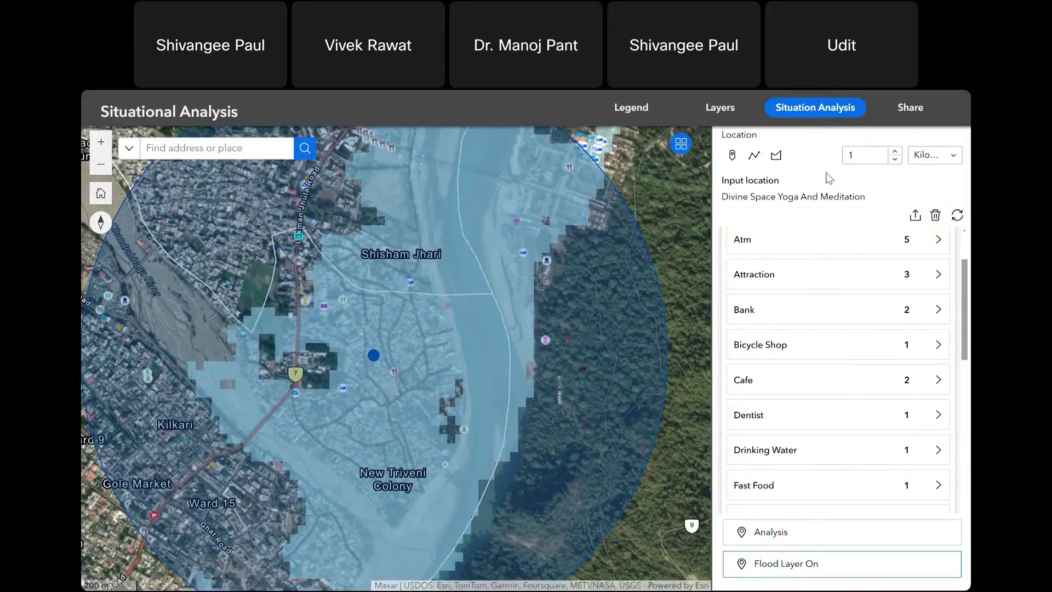
left_click(904, 112)
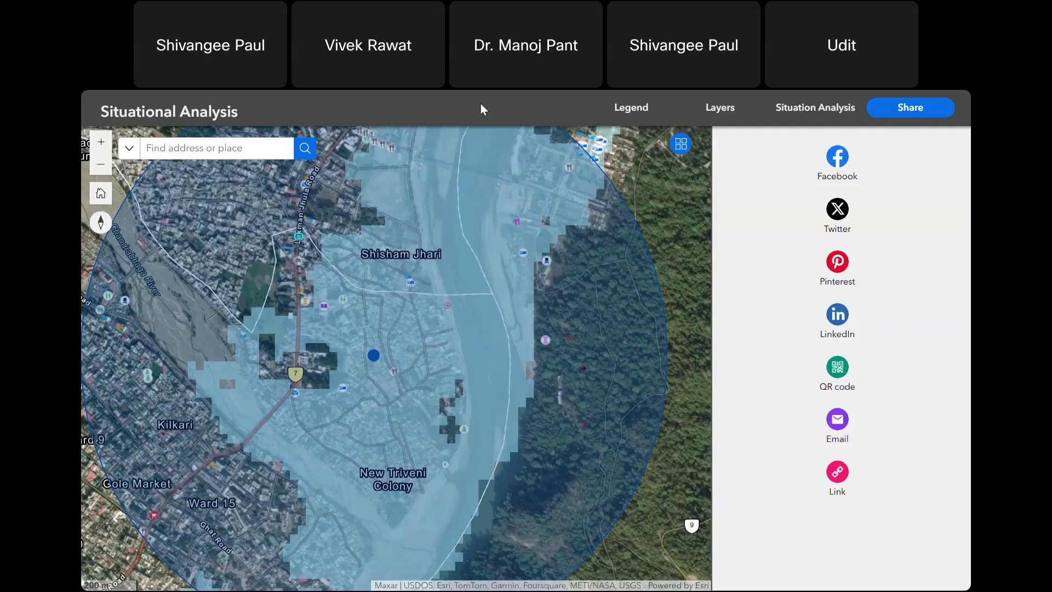
Step: Show the list of map layers in the Situational Analysis application
left_click(728, 111)
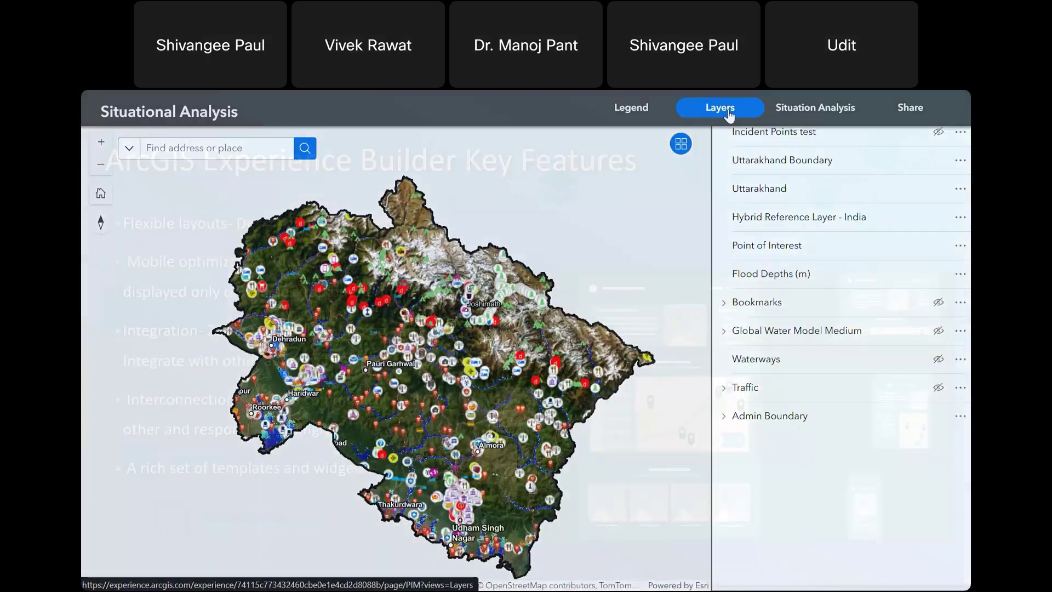
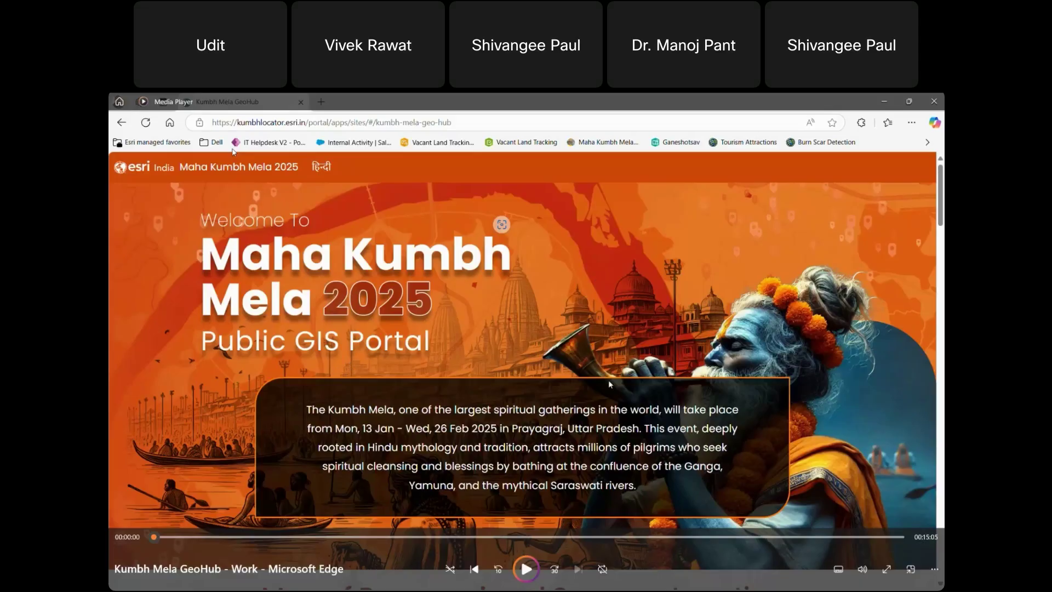
Step: Play the Kumbh Mela GeoHub recording from the start, pausing and resuming it at the How to Reach map
left_click(527, 570)
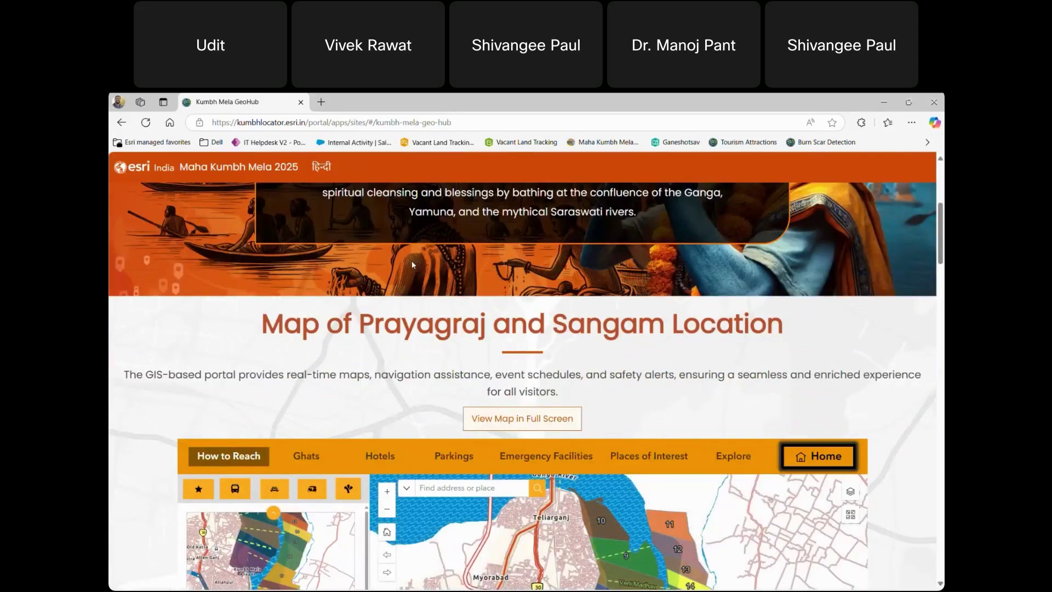
mouse_move(636, 501)
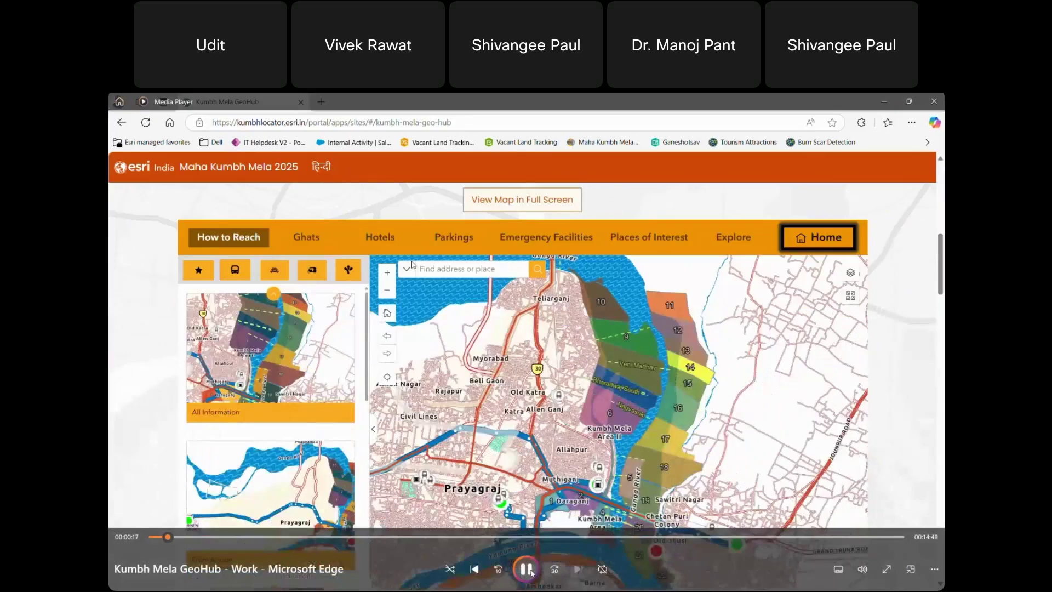
left_click(530, 571)
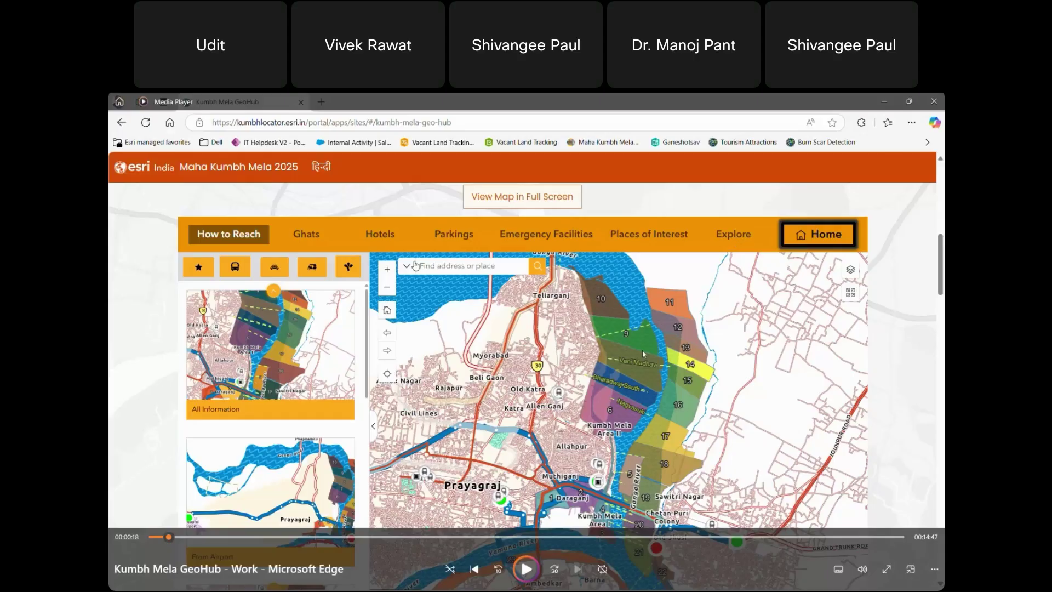
left_click(527, 564)
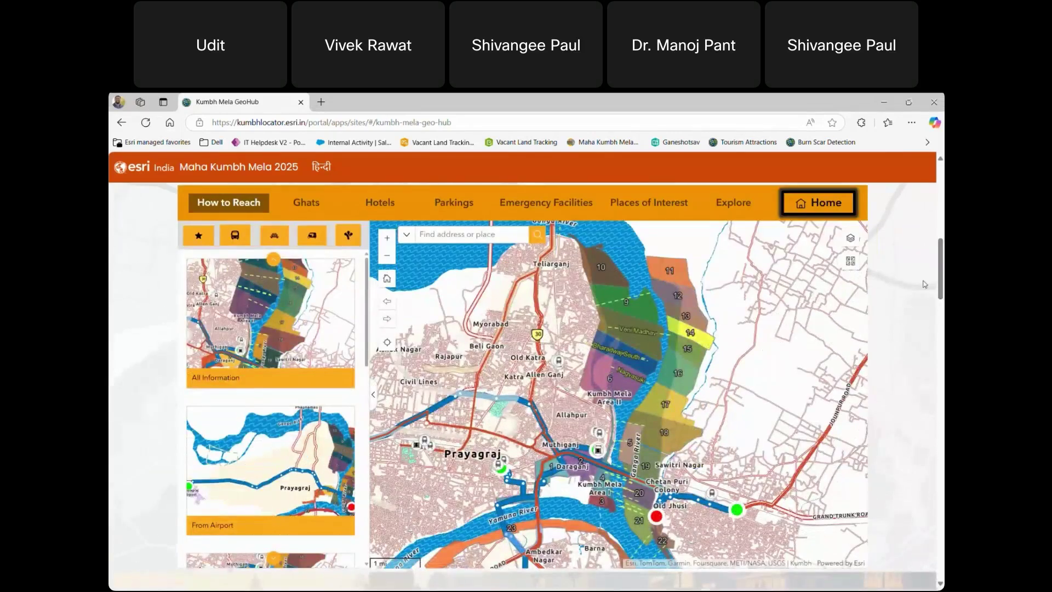
mouse_move(415, 499)
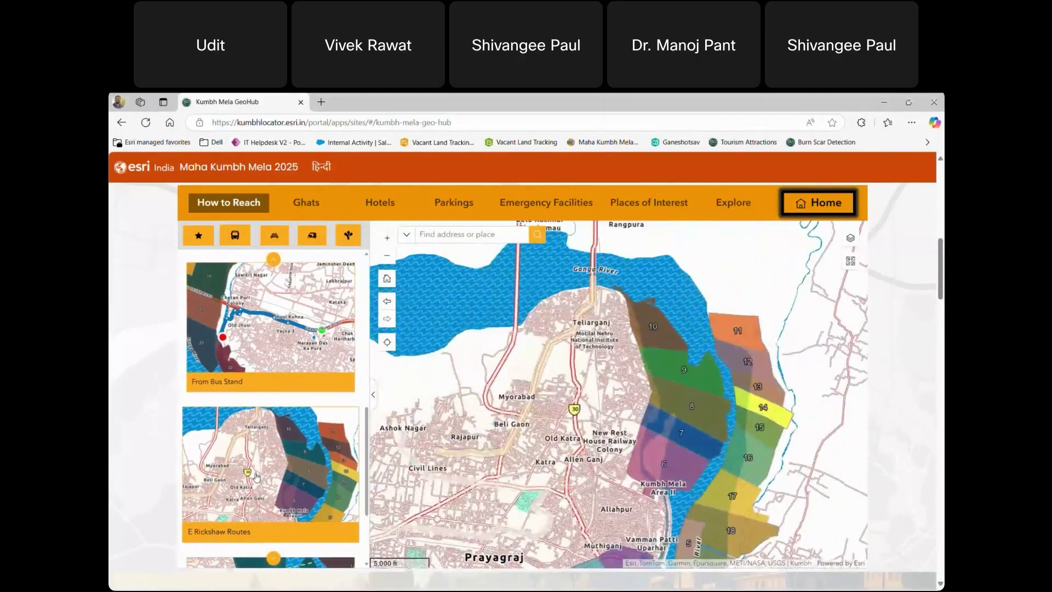
mouse_move(199, 356)
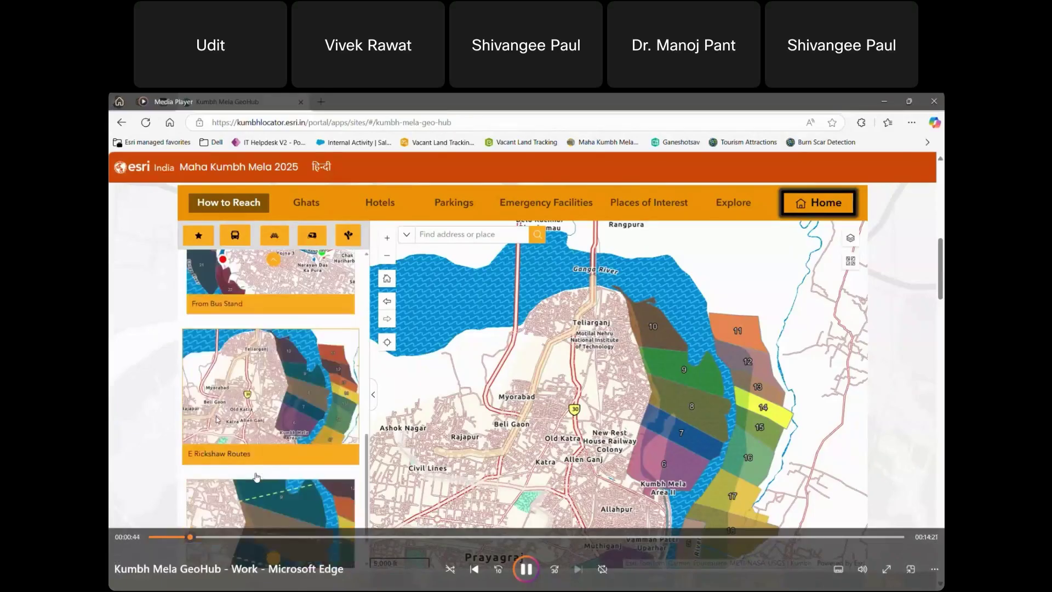
Step: Skip the recording forward in short jumps through the Rail Routes and E-Rickshaw Routes lists towards the Ghats section
left_click(207, 538)
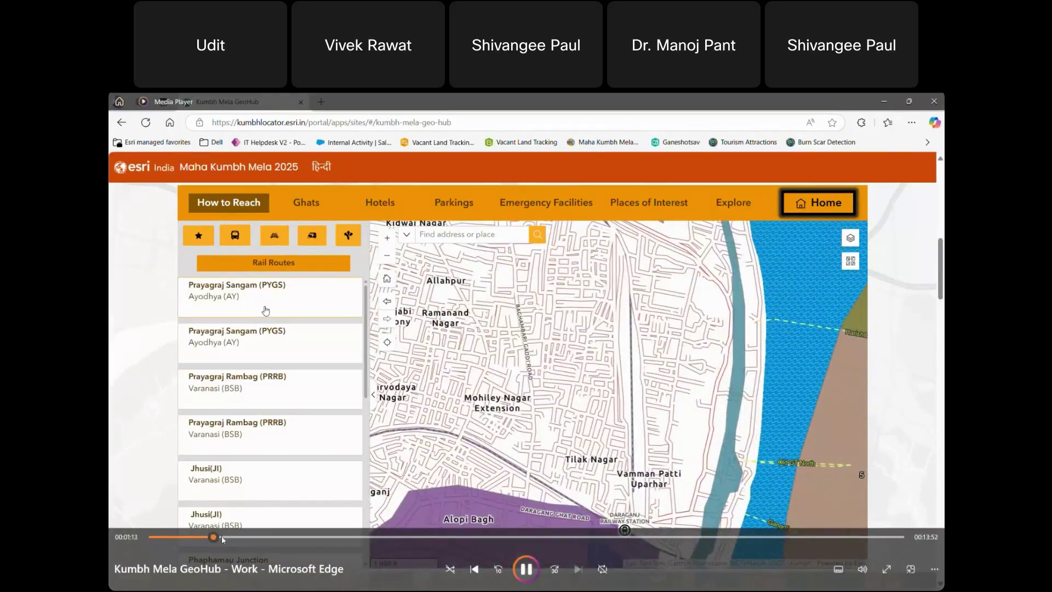
left_click(229, 538)
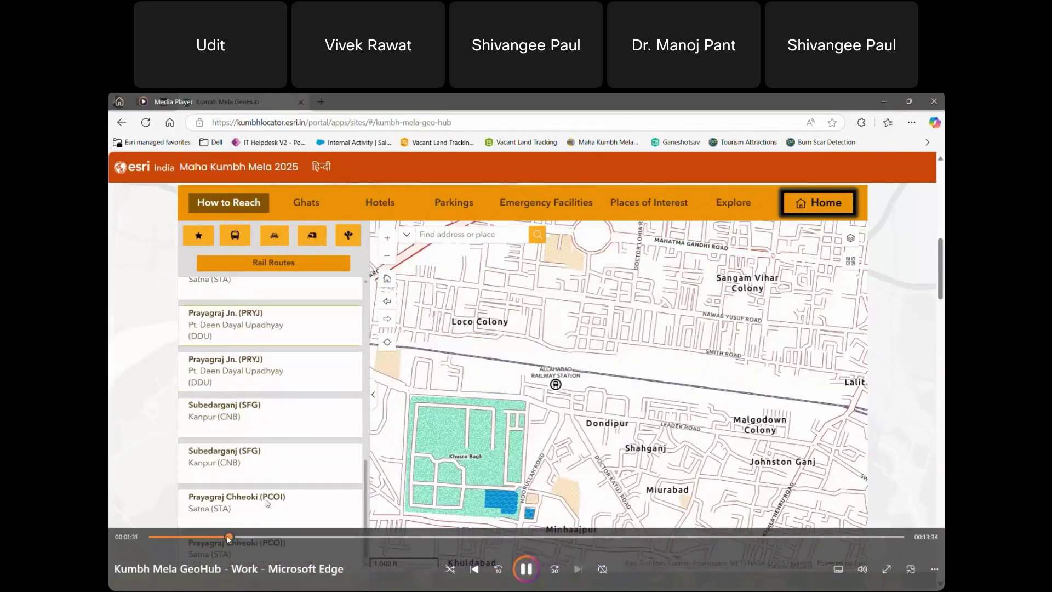
left_click(245, 538)
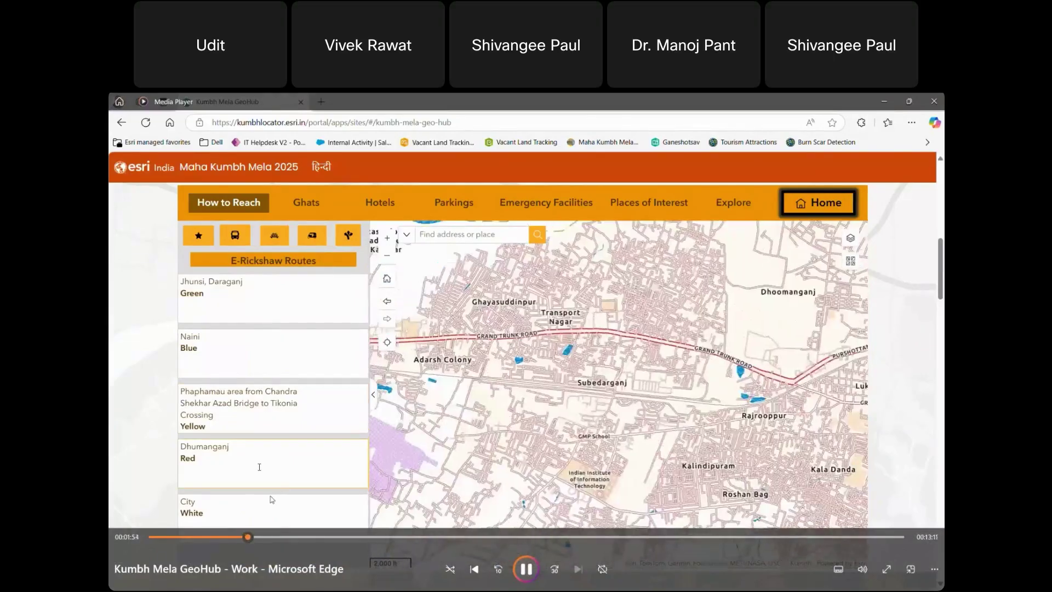
left_click(264, 535)
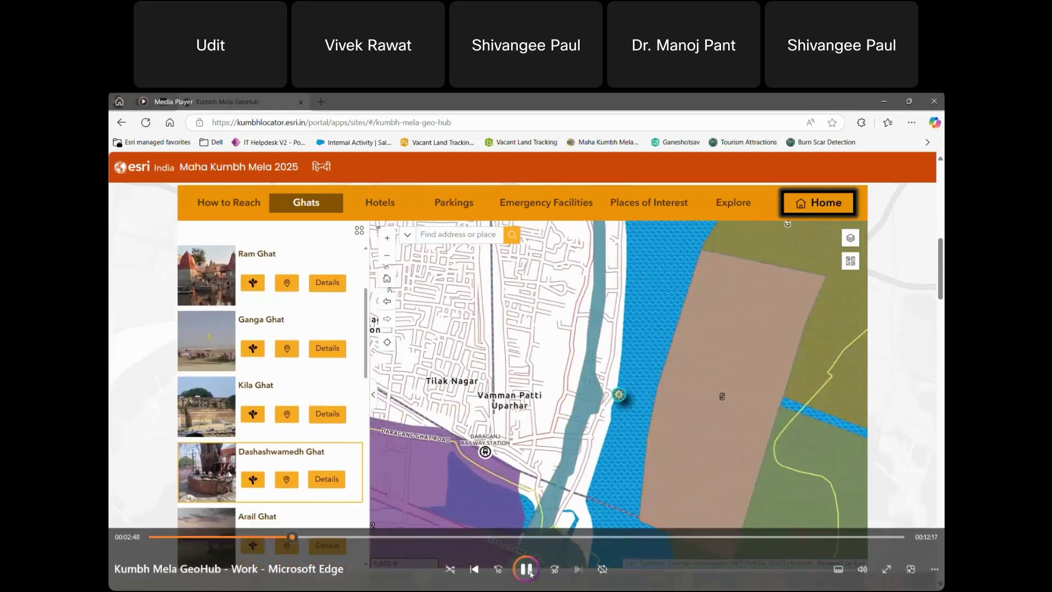
Step: Pause and resume the recording at the Ghats list, and pause it again at the directions form around 3:04
left_click(527, 569)
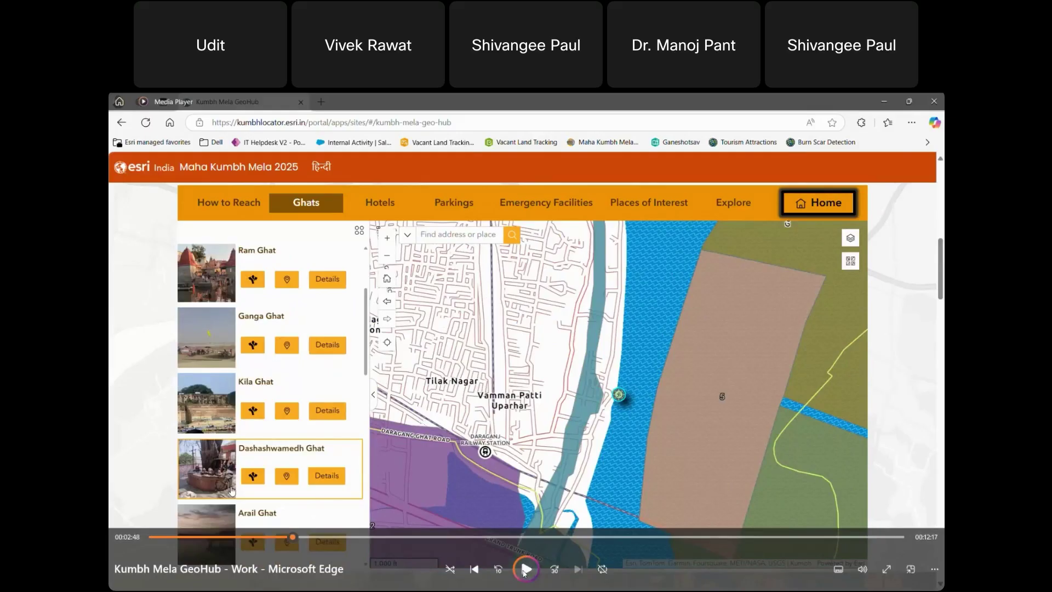
left_click(524, 570)
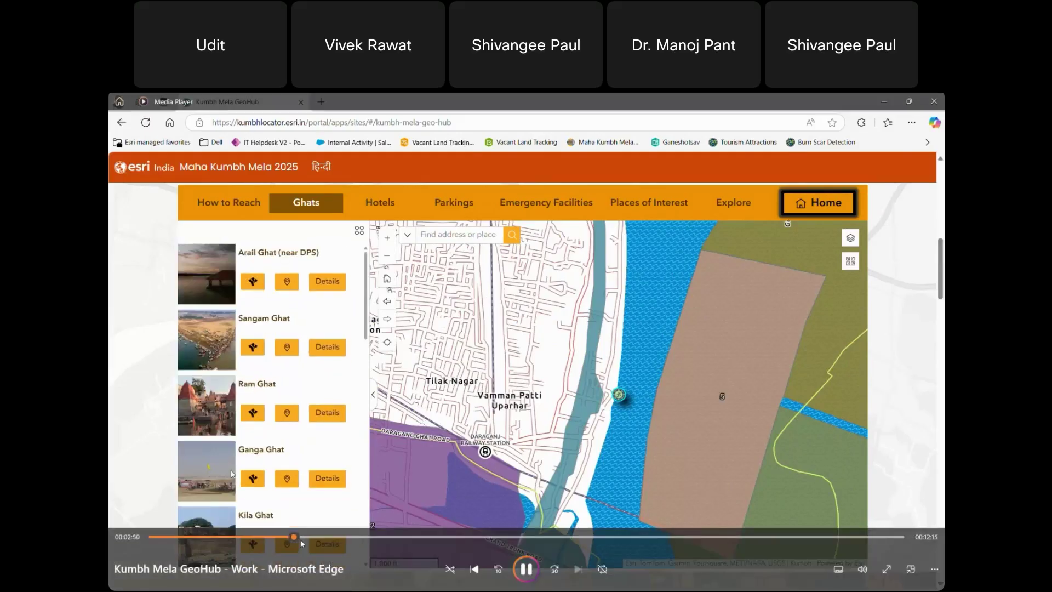
left_click(304, 537)
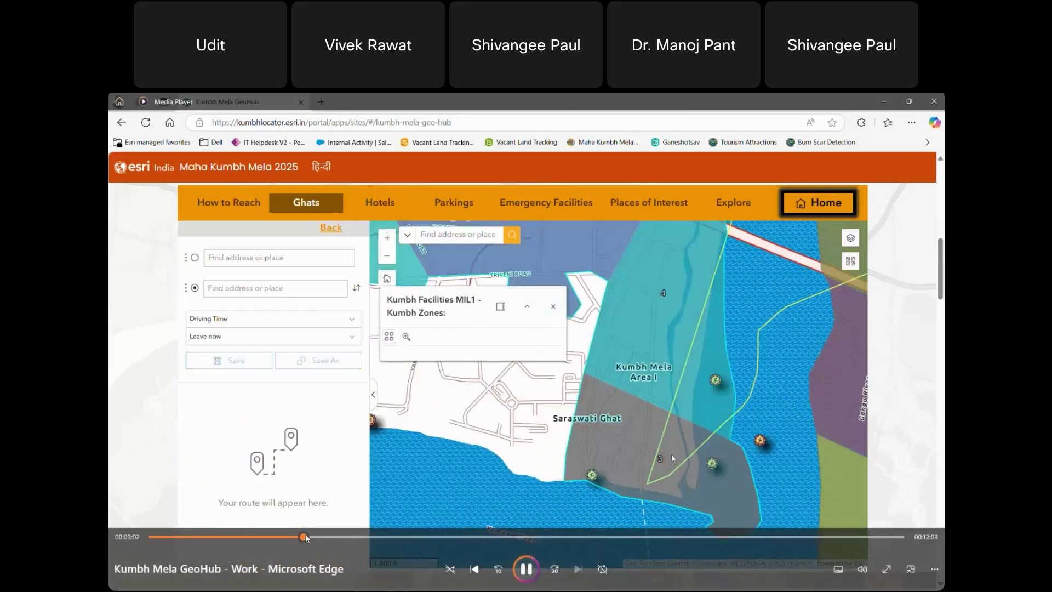
left_click(522, 569)
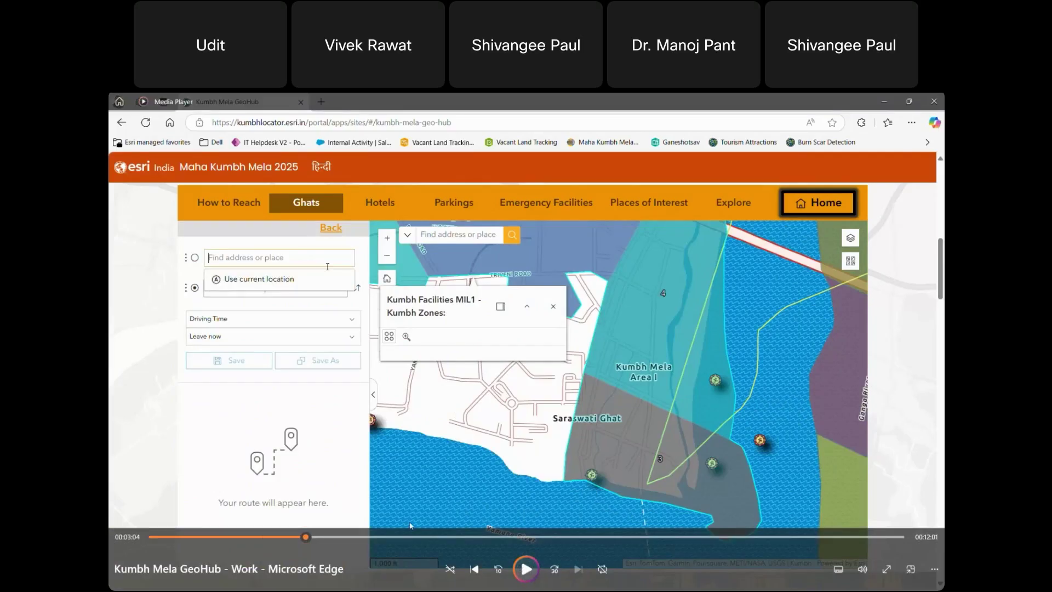
Step: Skip the paused recording through the Sangam Ghat route and the Ram Ghat details to the Hotels list at 4:22
left_click(325, 537)
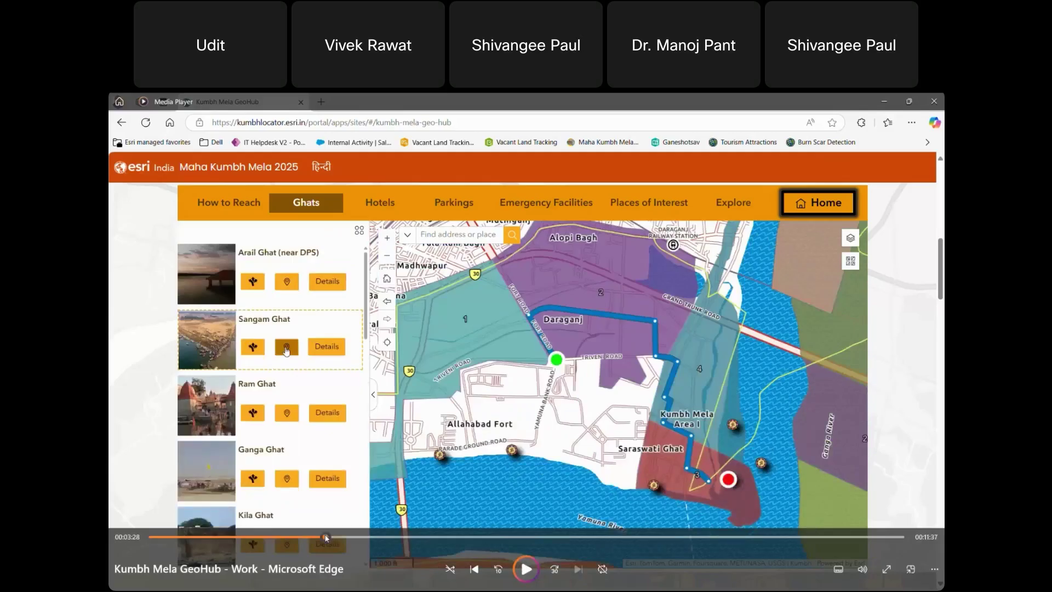
left_click(338, 538)
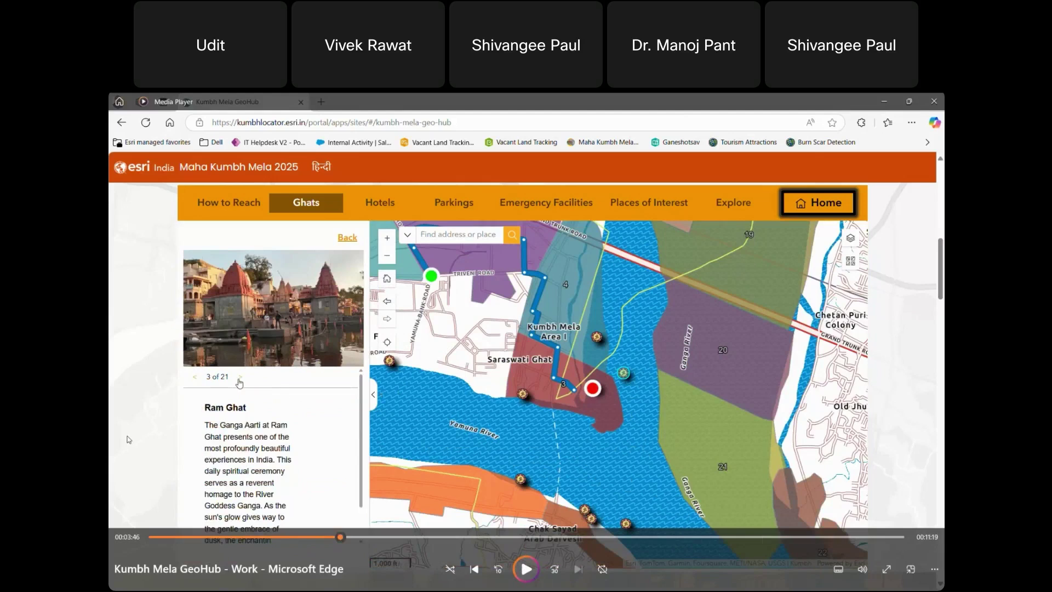
left_click(353, 538)
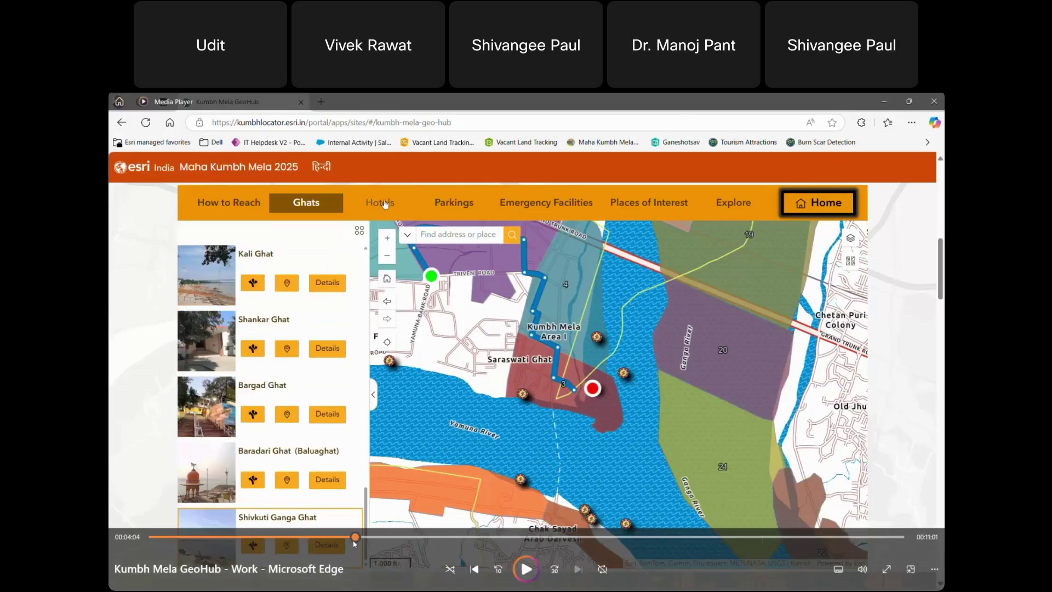
left_click(370, 538)
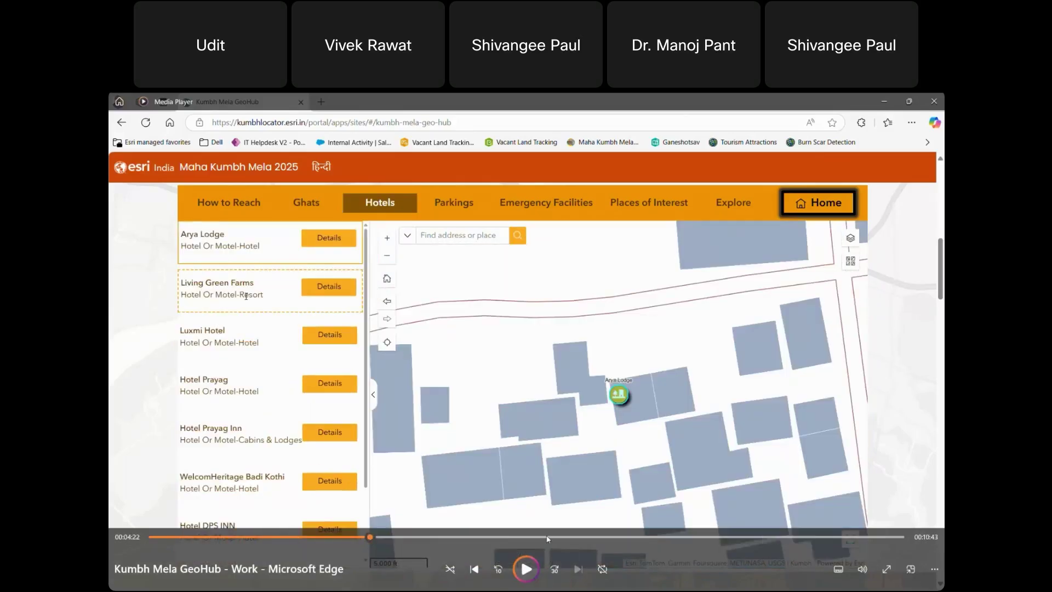
Step: Resume the recording to view the hotel clusters on the map and skip ahead to the Parkings section
left_click(526, 575)
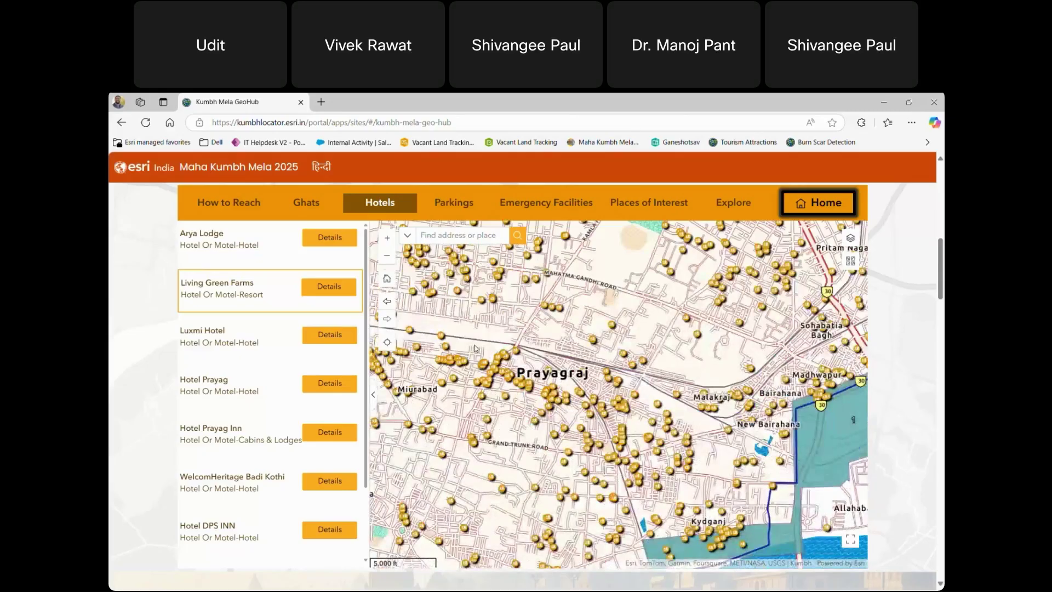
mouse_move(402, 550)
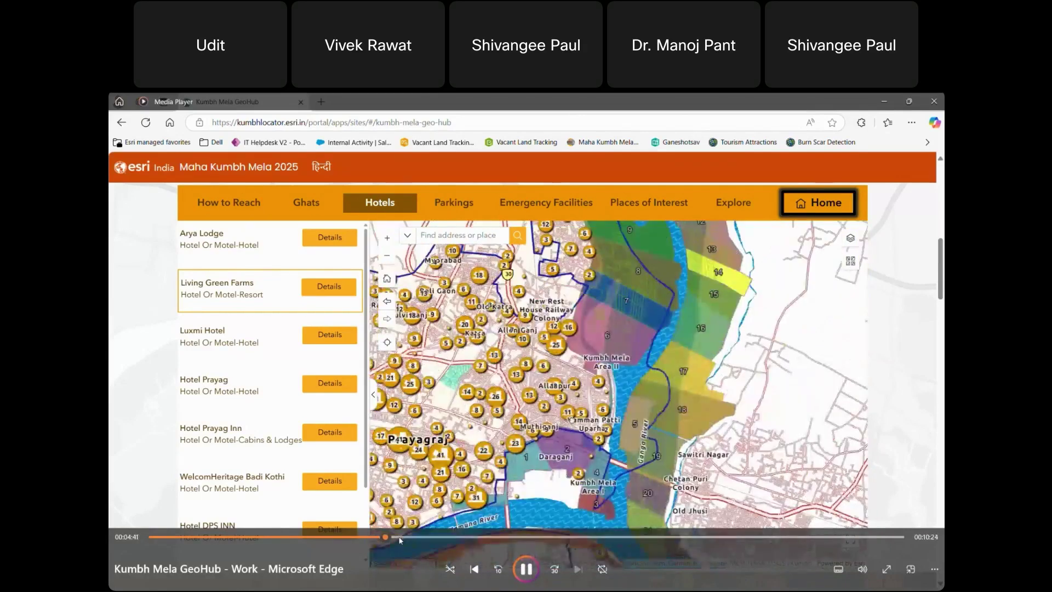
left_click(400, 537)
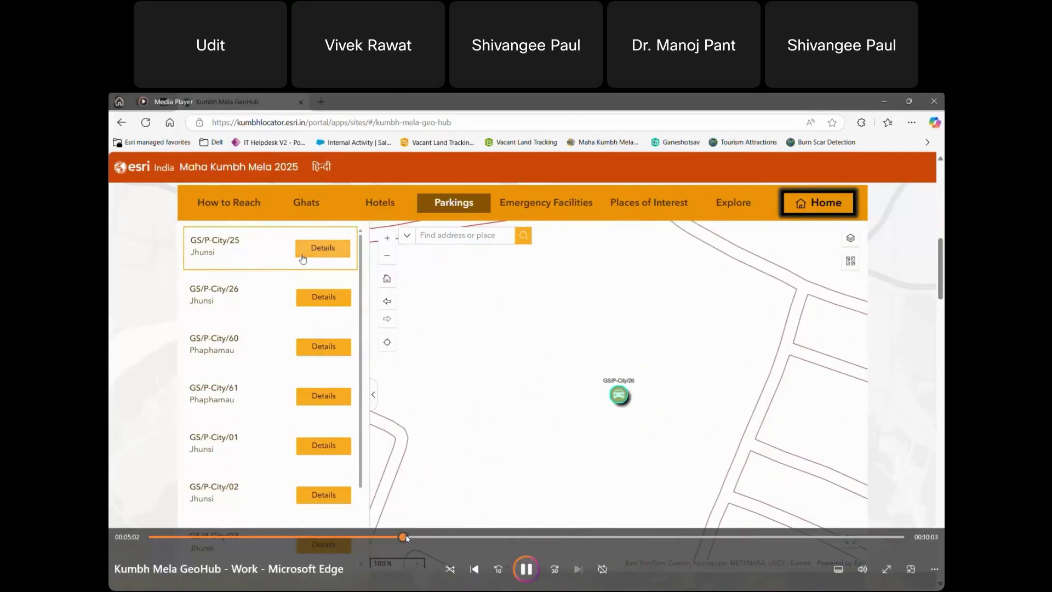
Step: Pause and resume the recording at the Parkings list, and skip ahead to play the 2-kilometre Emergency Facilities search
left_click(521, 571)
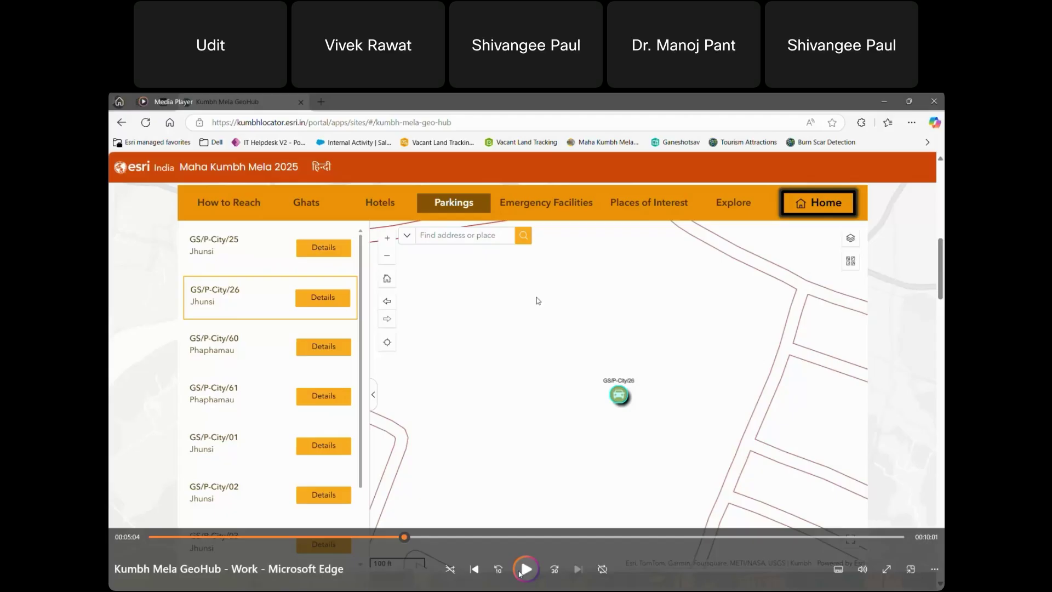
left_click(525, 570)
left_click(427, 538)
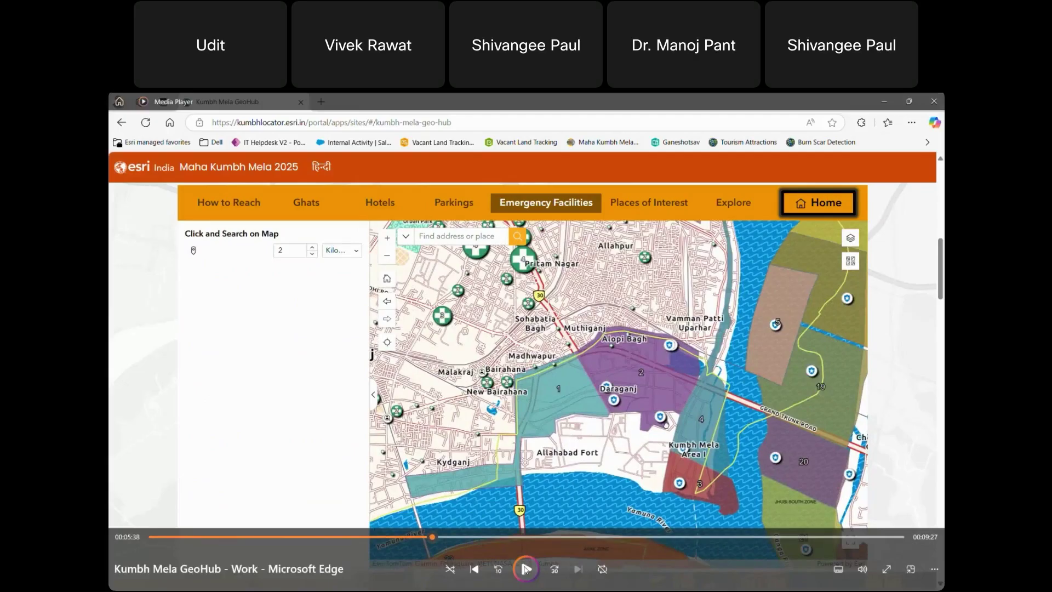
left_click(526, 569)
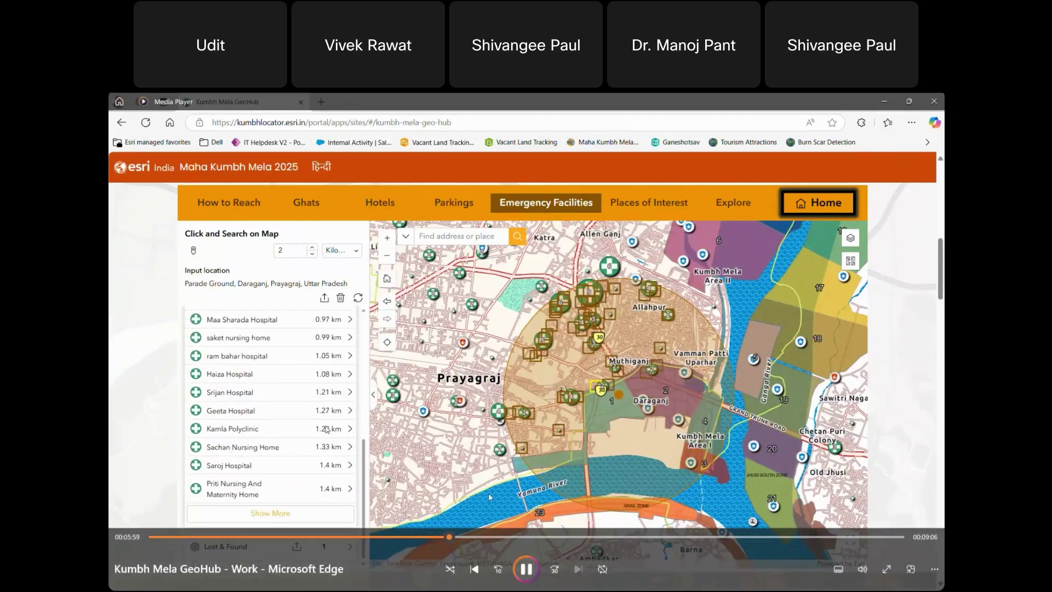
Step: Skip the recording forward through the Explore section's map layers, filters and Navigate Kumbh bookmarks to the Basemap Gallery
left_click(459, 537)
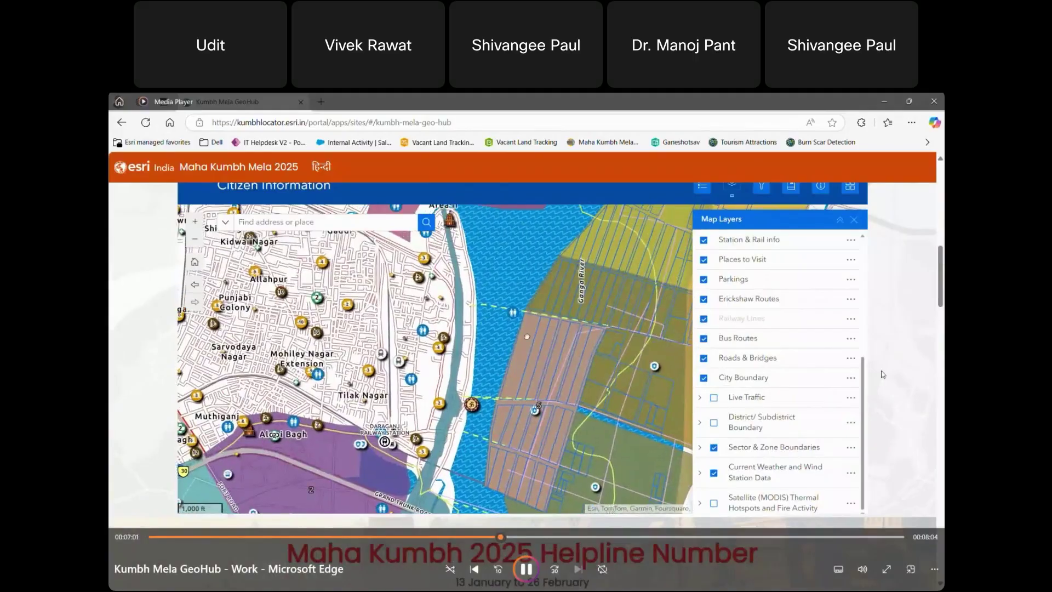
left_click(513, 537)
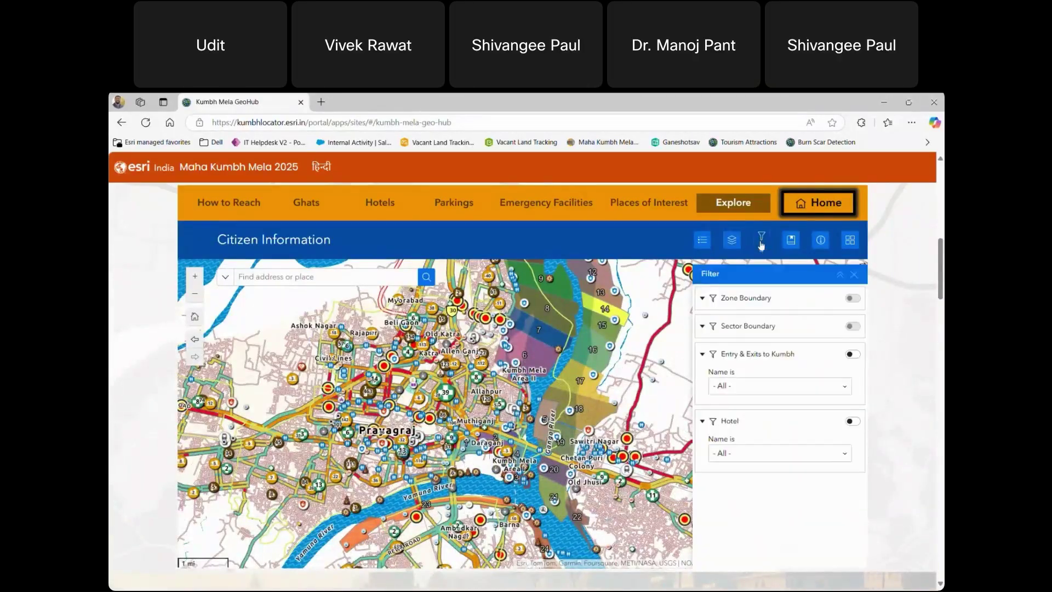
mouse_move(916, 371)
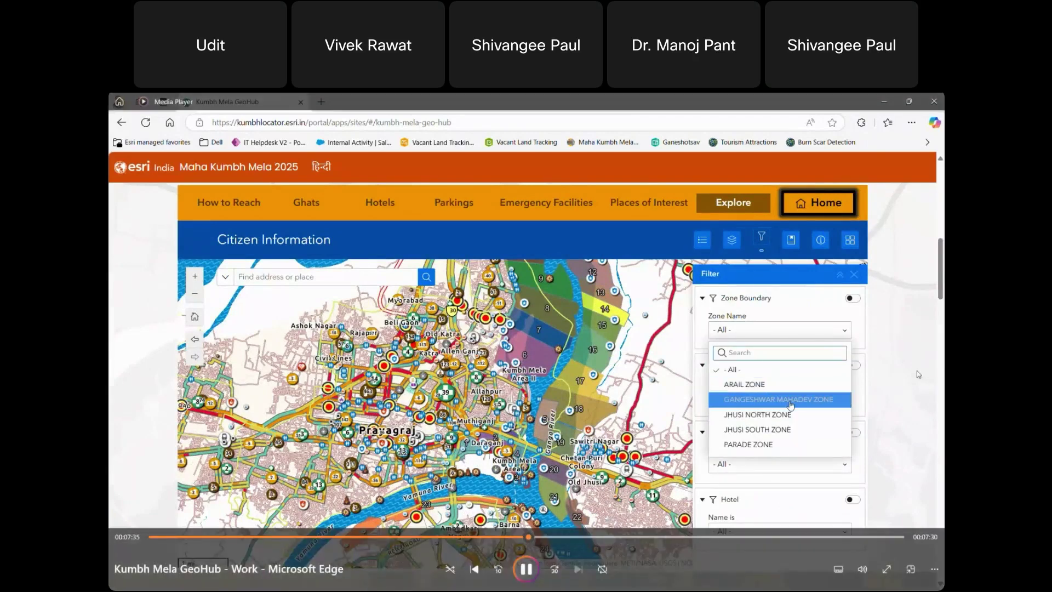
left_click(542, 537)
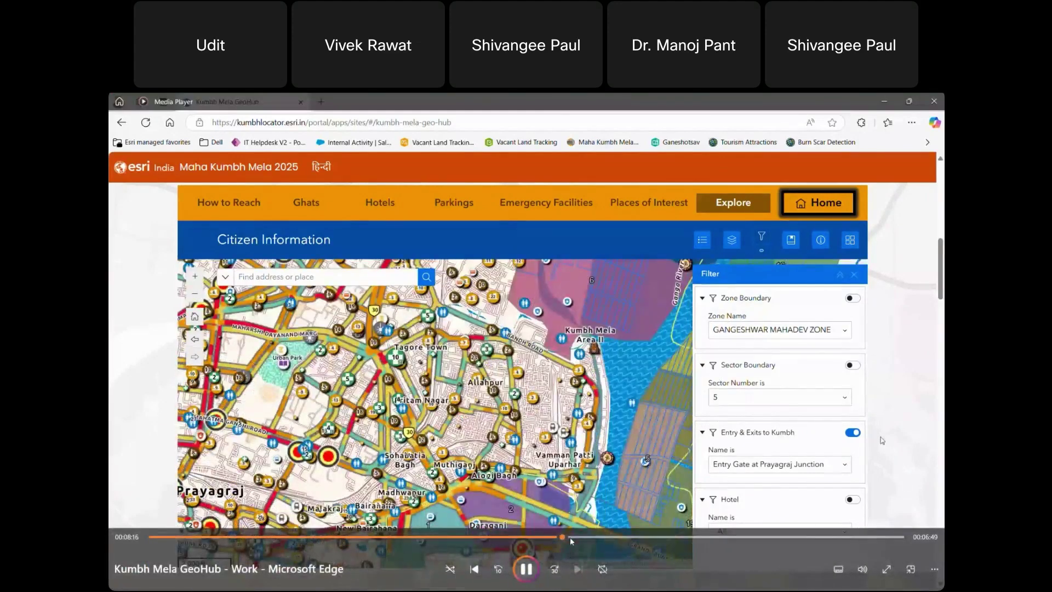
left_click(579, 537)
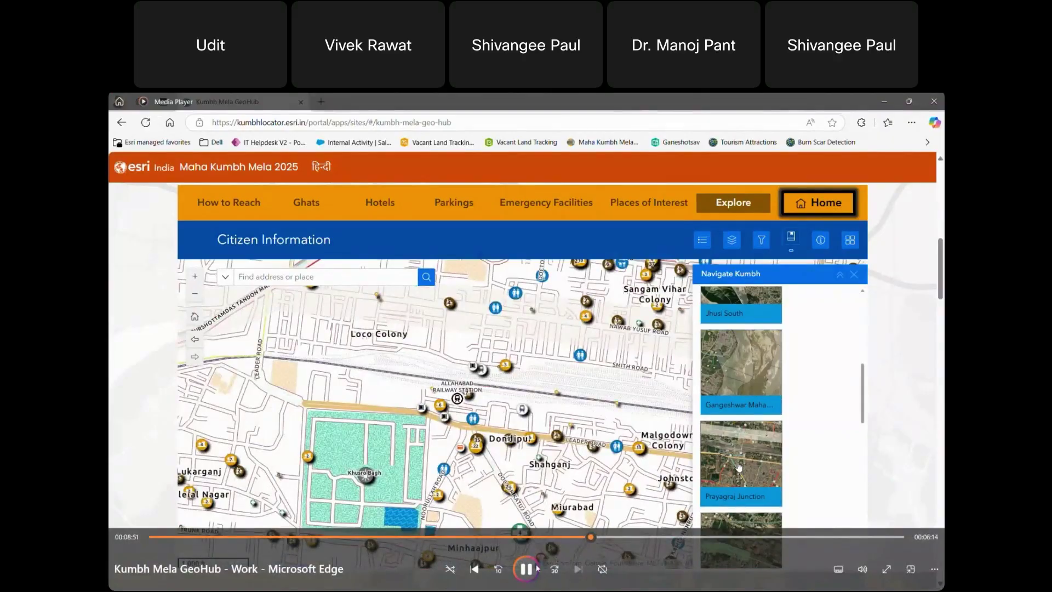
left_click(601, 539)
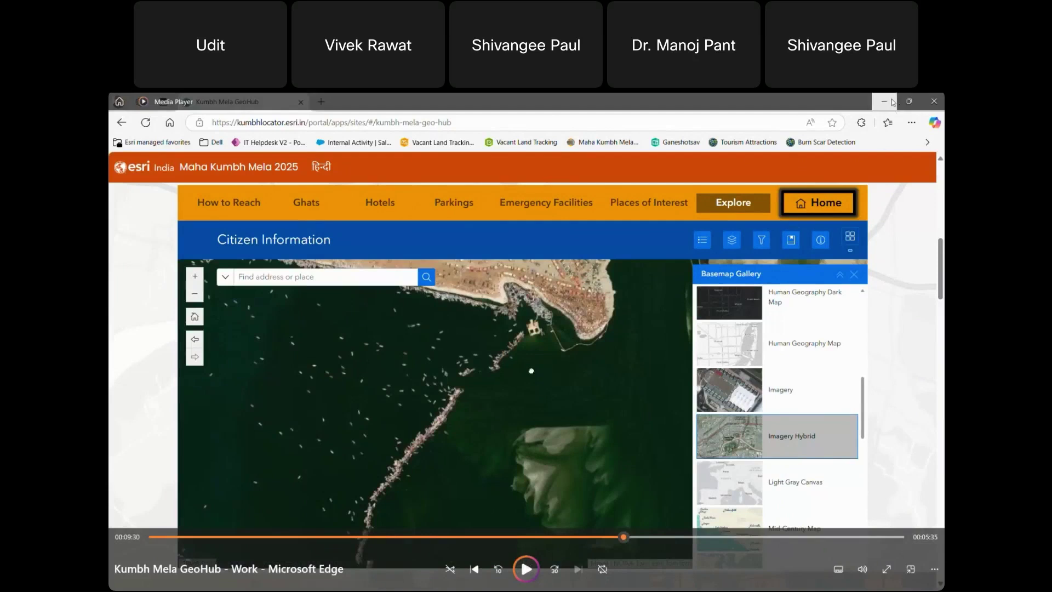
Step: Leave the recording for the India Tourism site in the browser, and review its home banner down to the Tourism Information heading
left_click(927, 106)
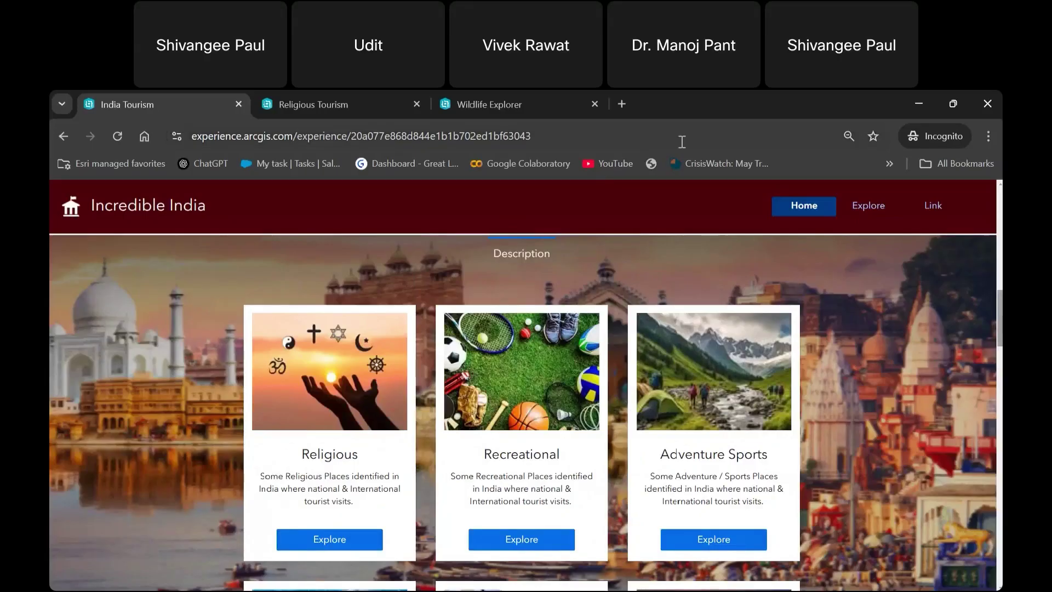
scroll(426, 373, "up", 3)
scroll(425, 372, "up", 5)
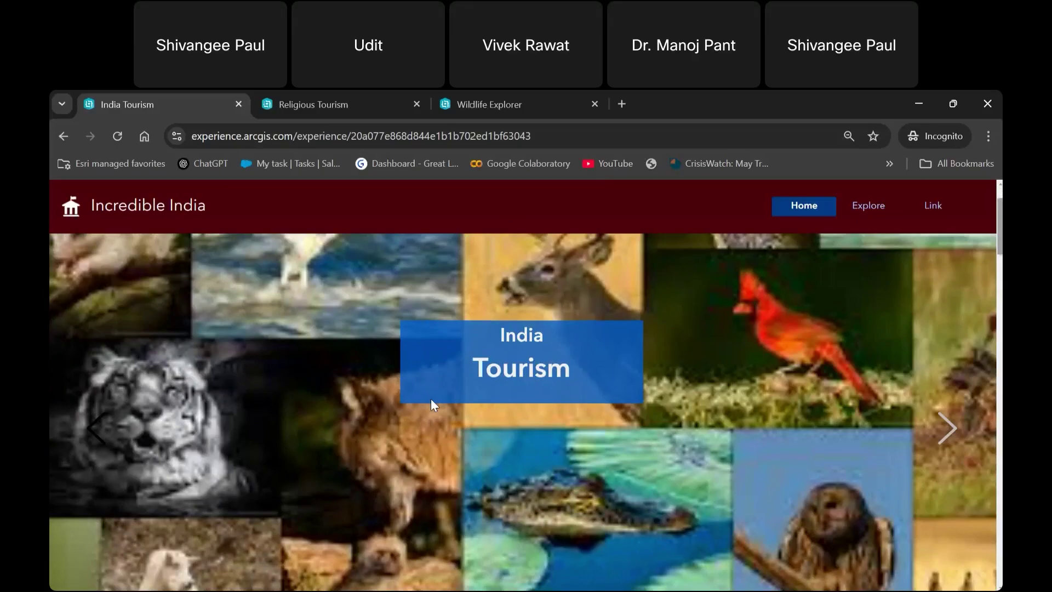
scroll(431, 401, "down", 5)
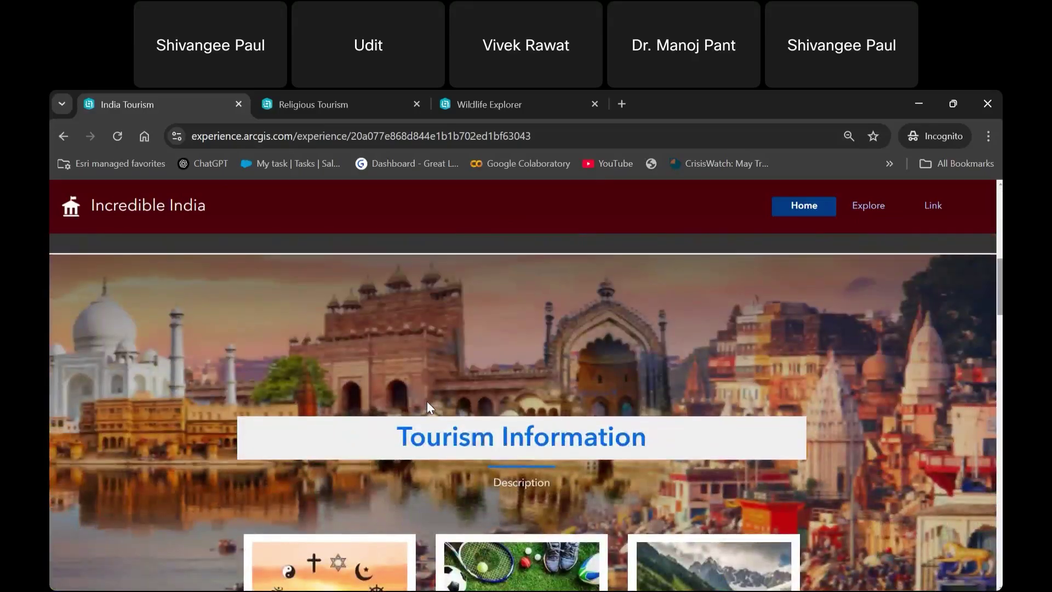
scroll(426, 406, "up", 5)
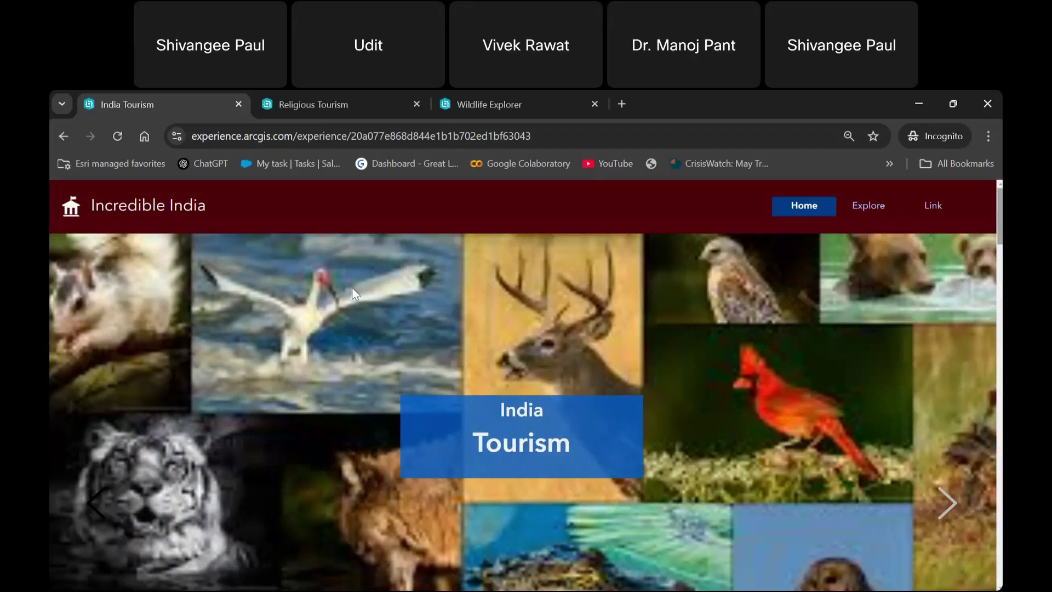
scroll(362, 329, "down", 2)
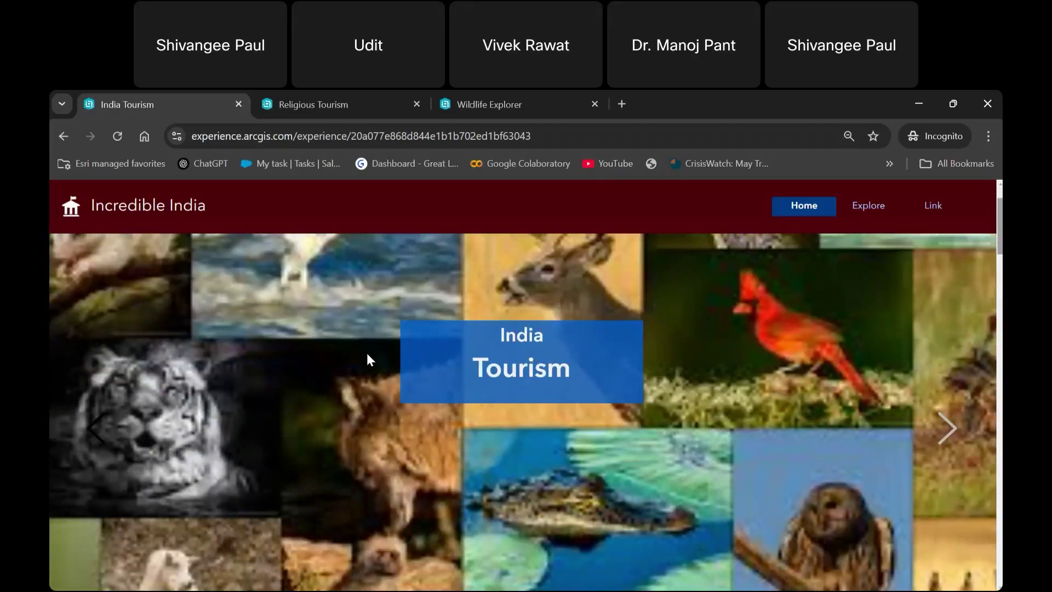
scroll(367, 353, "down", 5)
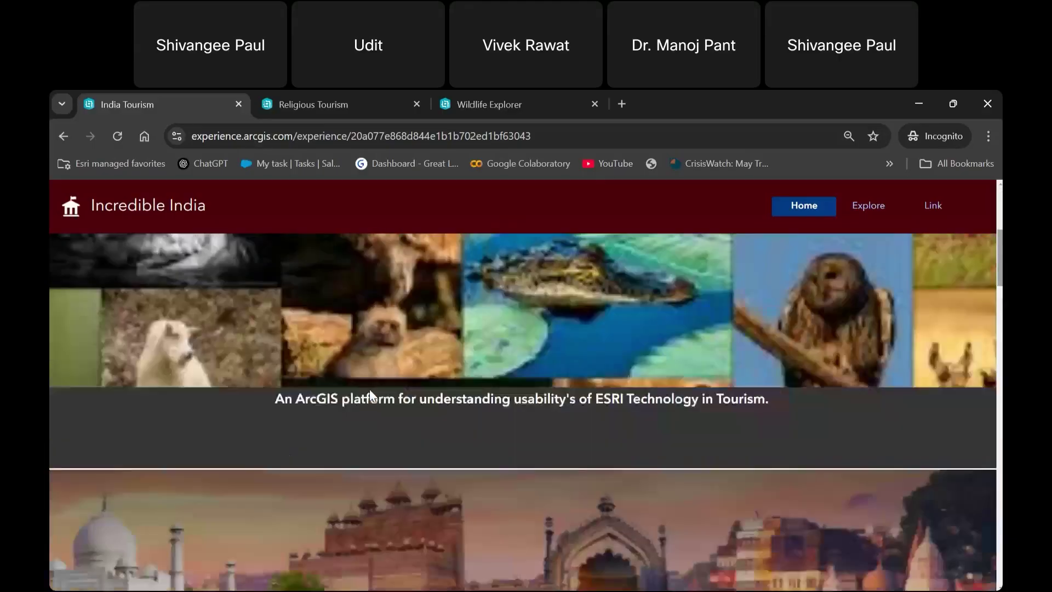
scroll(369, 399, "down", 5)
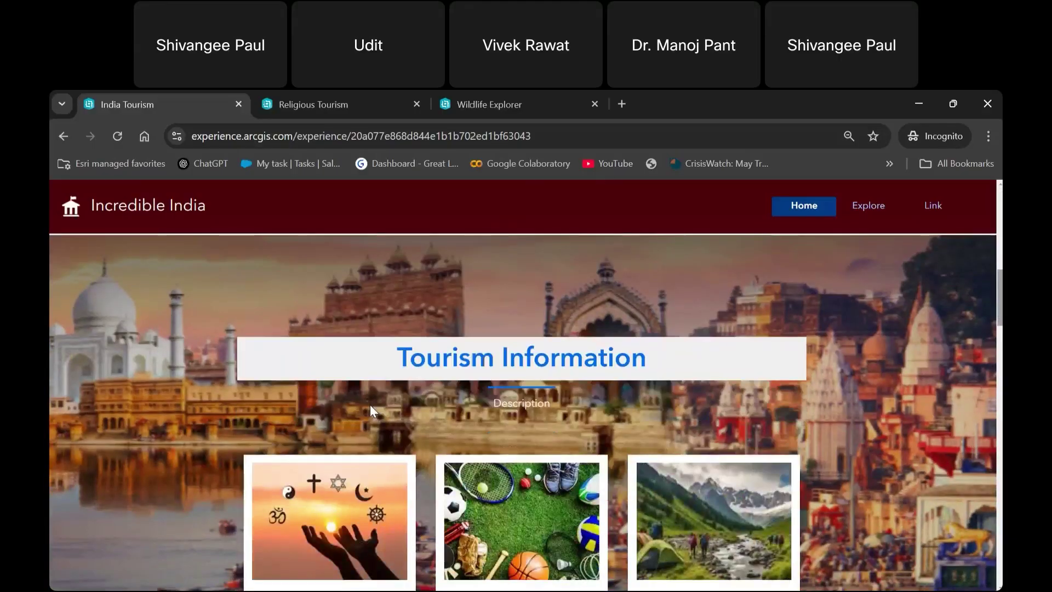
Step: Look through the Tourism Information category cards, from Religious, Recreational and Adventure Sports to Wildlife, Medical and Heritage
scroll(369, 405, "down", 3)
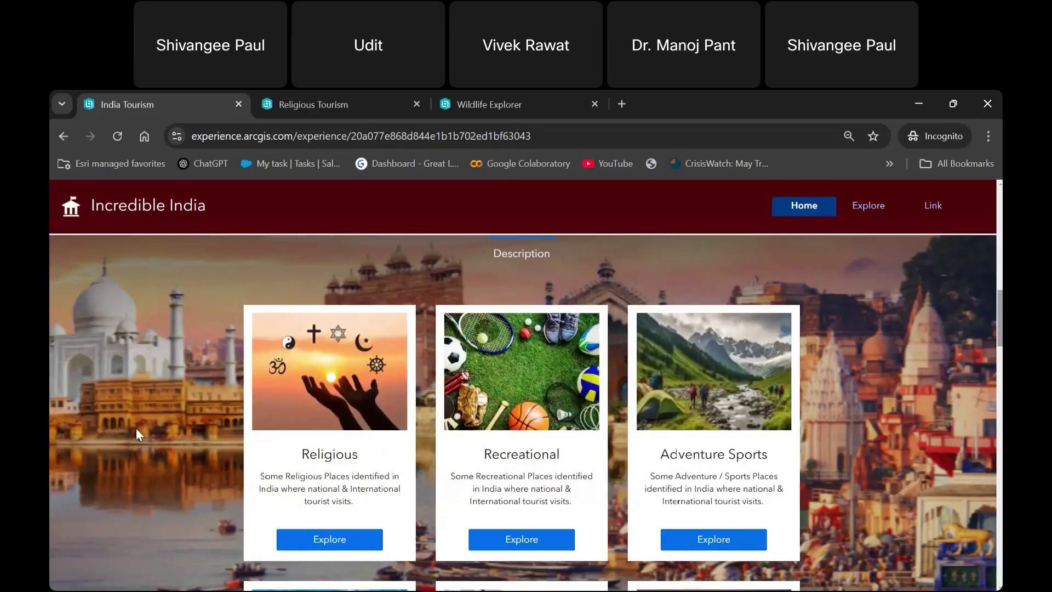
scroll(703, 448, "down", 1)
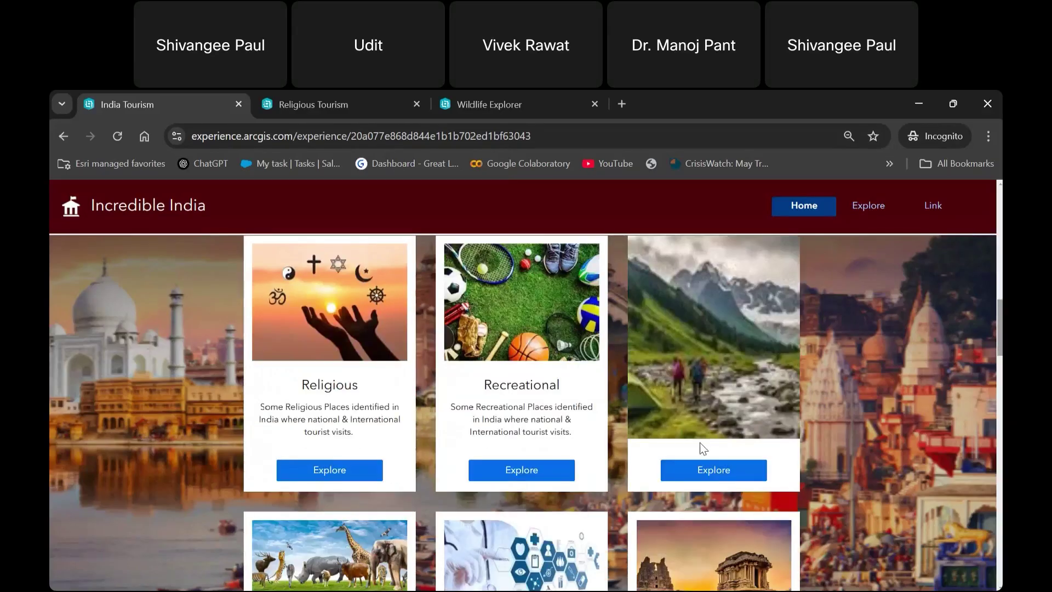
scroll(703, 448, "down", 3)
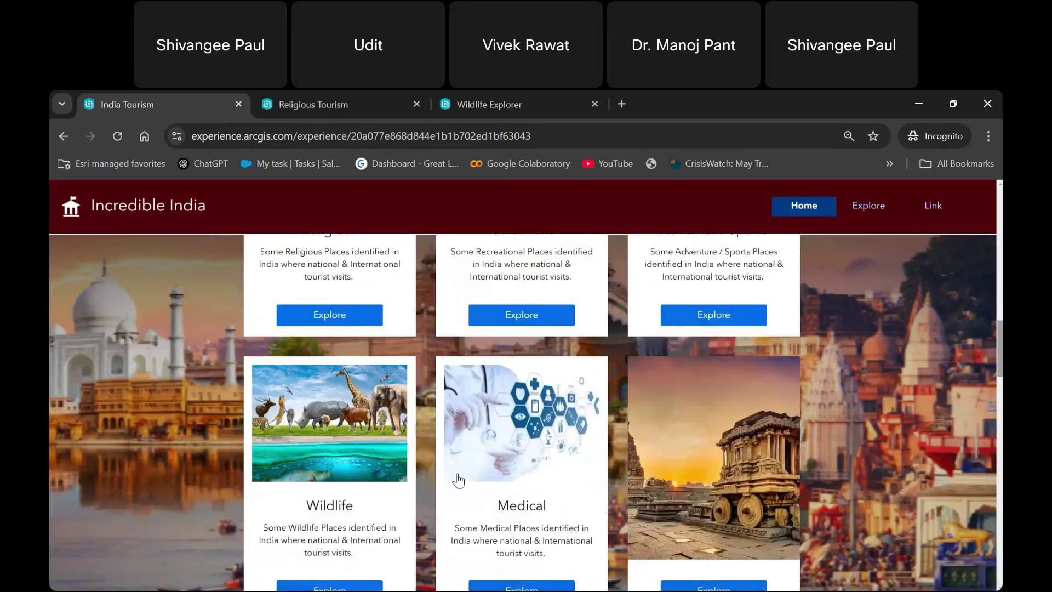
scroll(439, 488, "down", 5)
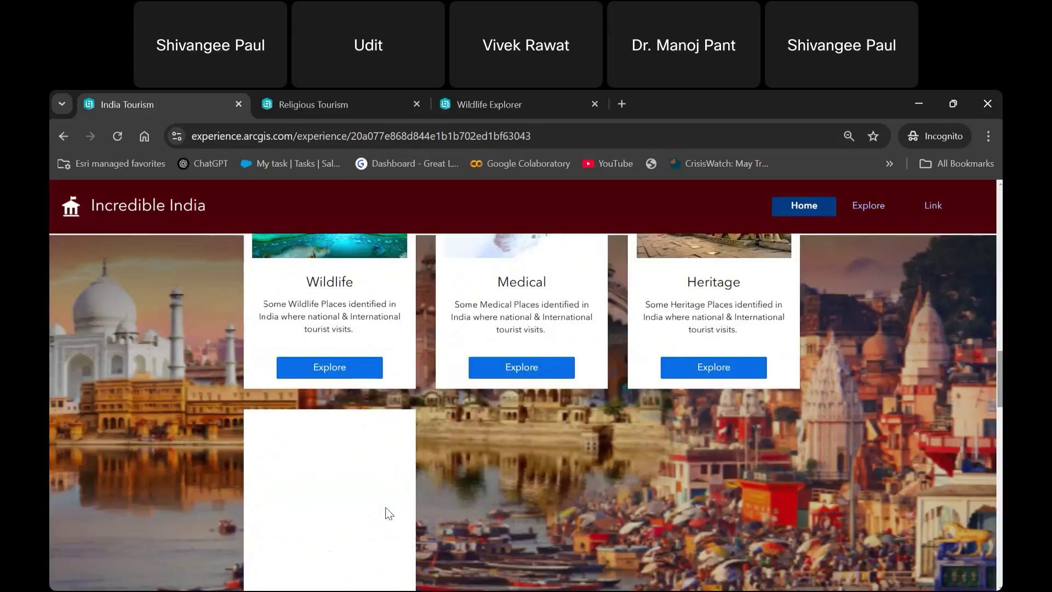
scroll(388, 511, "up", 4)
scroll(284, 378, "up", 5)
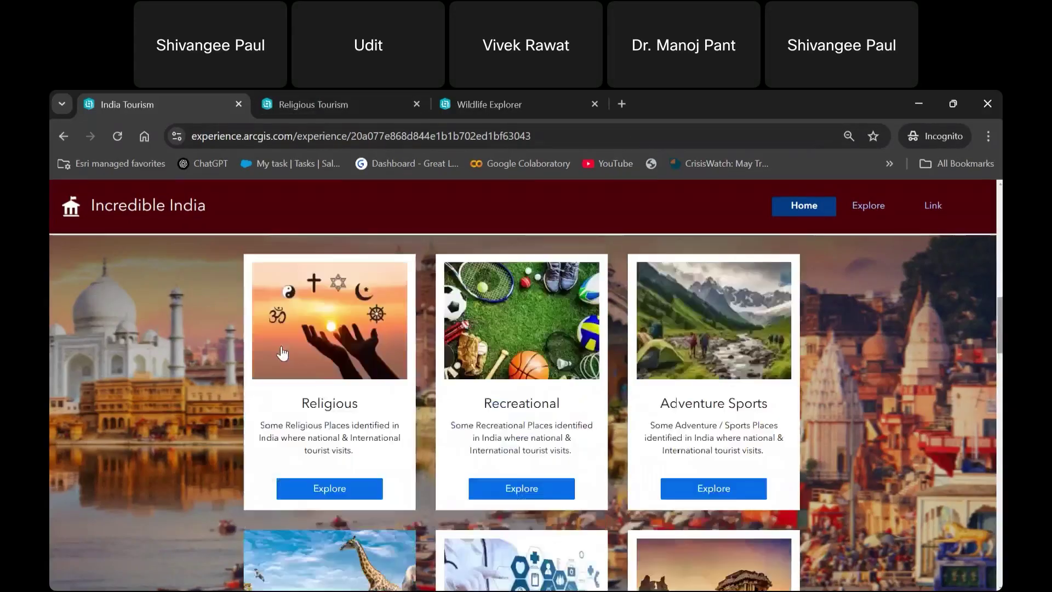
Step: Open the Religious Tourism site and review it from the Indian Religion section through to the worshiping places map
left_click(298, 107)
scroll(301, 277, "down", 1)
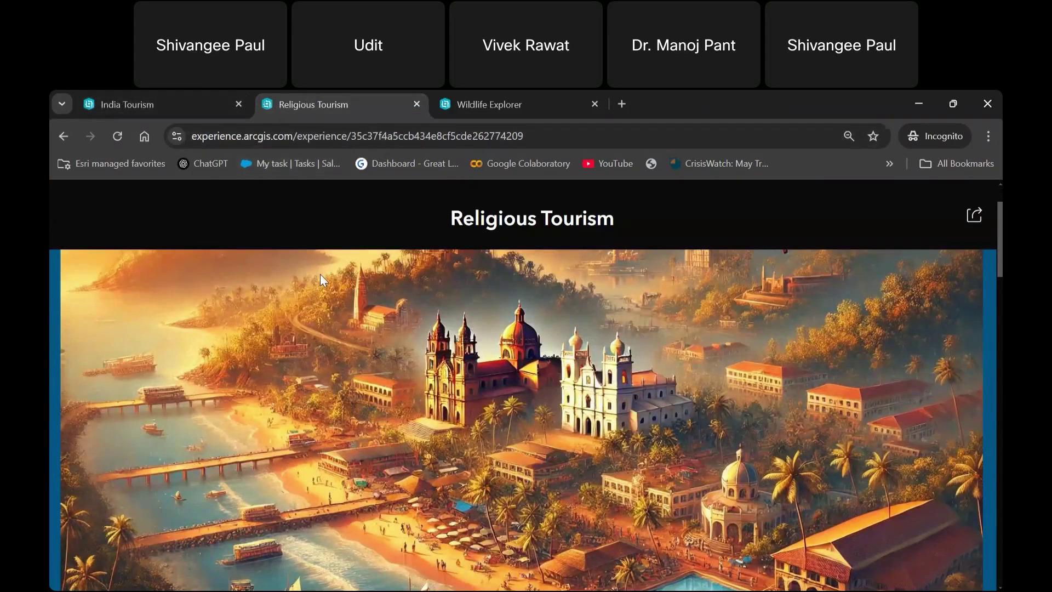
scroll(320, 274, "down", 4)
scroll(319, 293, "down", 2)
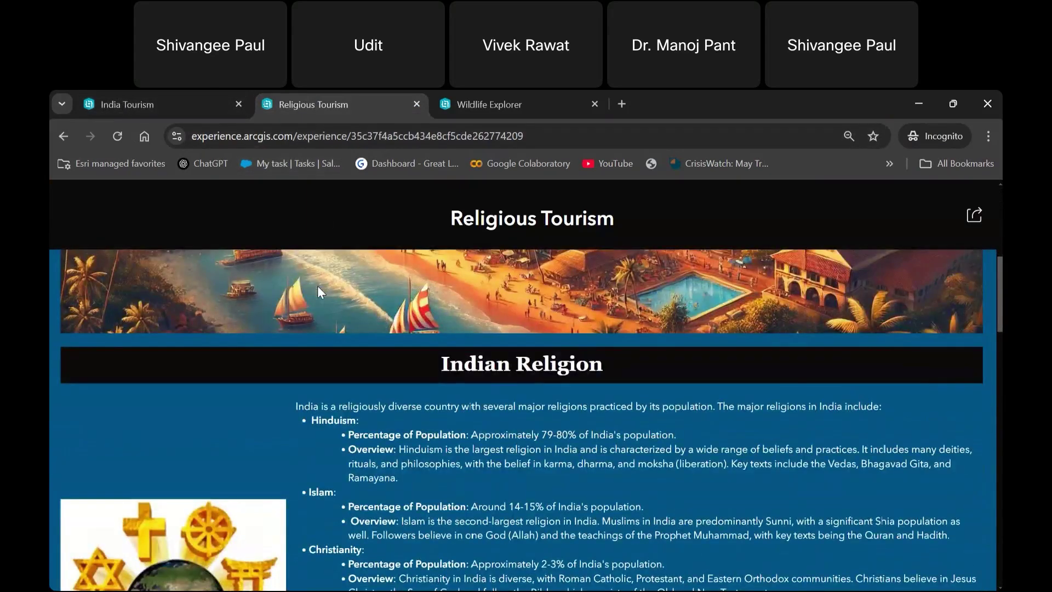
scroll(317, 285, "down", 7)
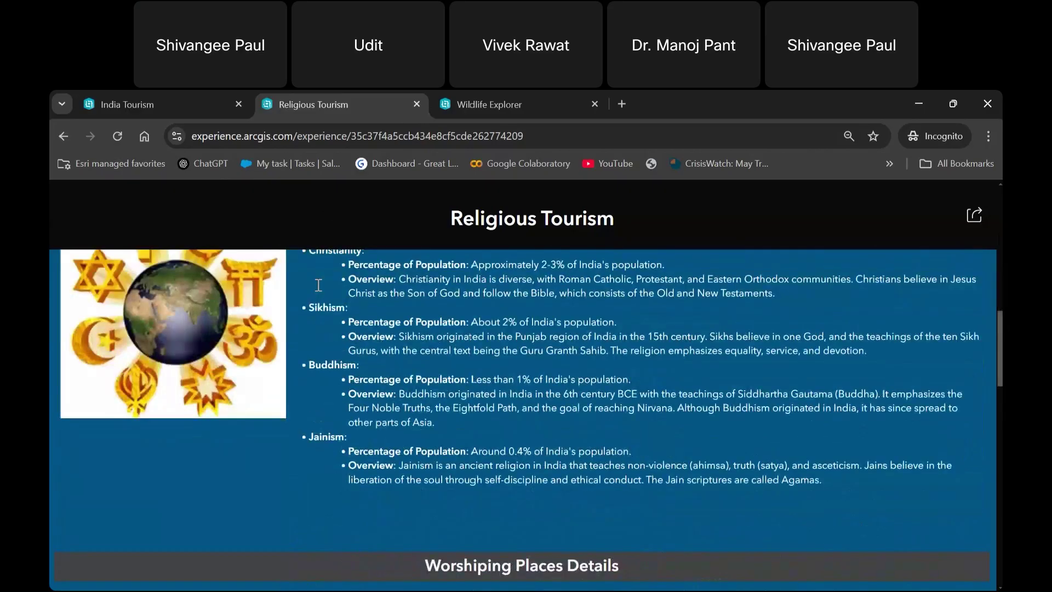
scroll(318, 285, "down", 5)
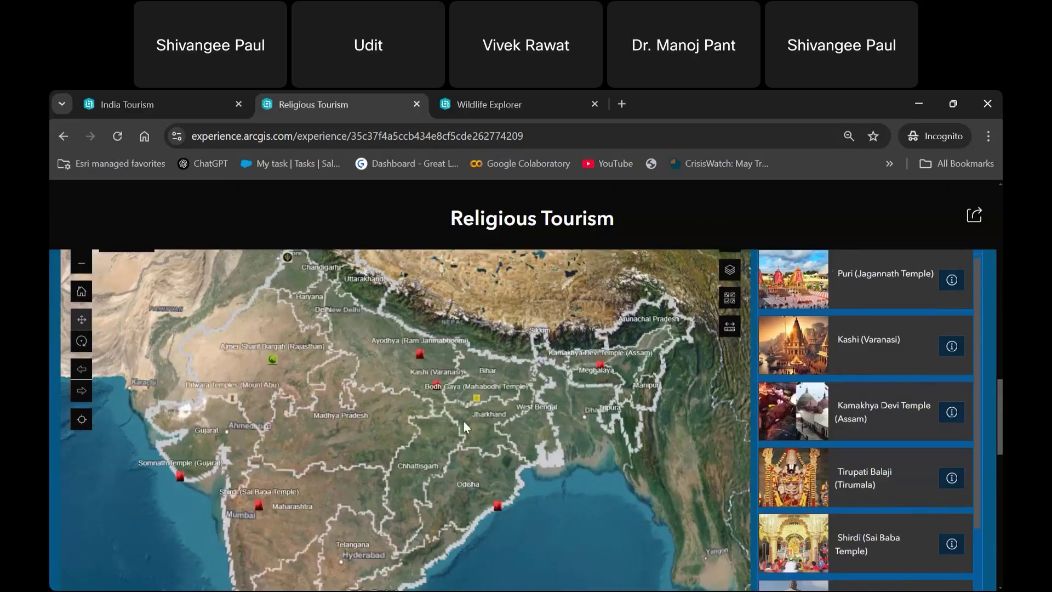
Step: View Kamakhya Devi Temple (Assam) up close on the map, and locate Puri (Jagannath Temple) from the list and inspect it in a rotated close-up
scroll(621, 369, "up", 6)
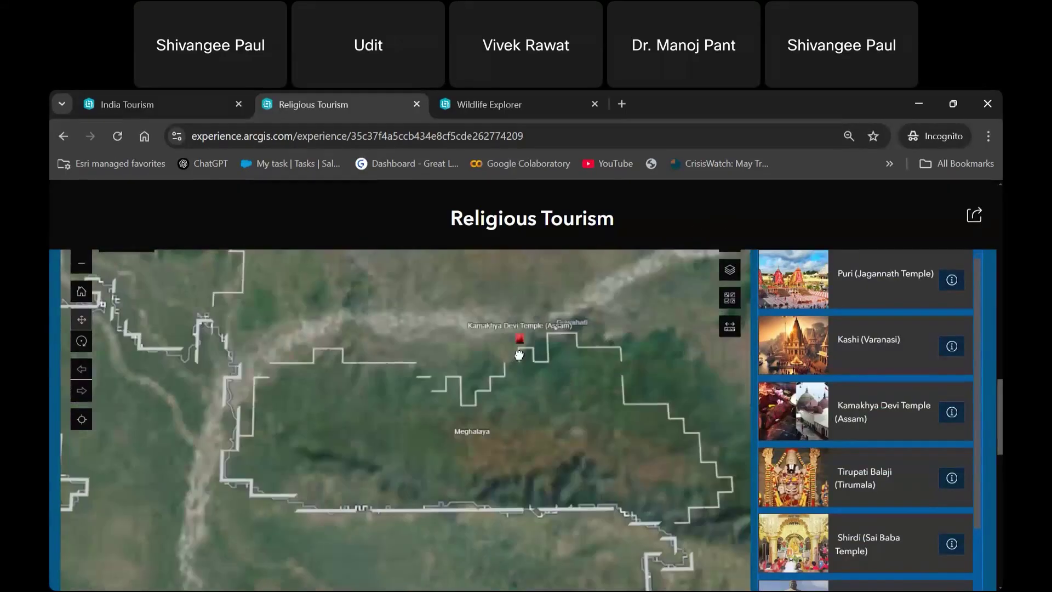
left_click_drag(591, 344, 595, 387)
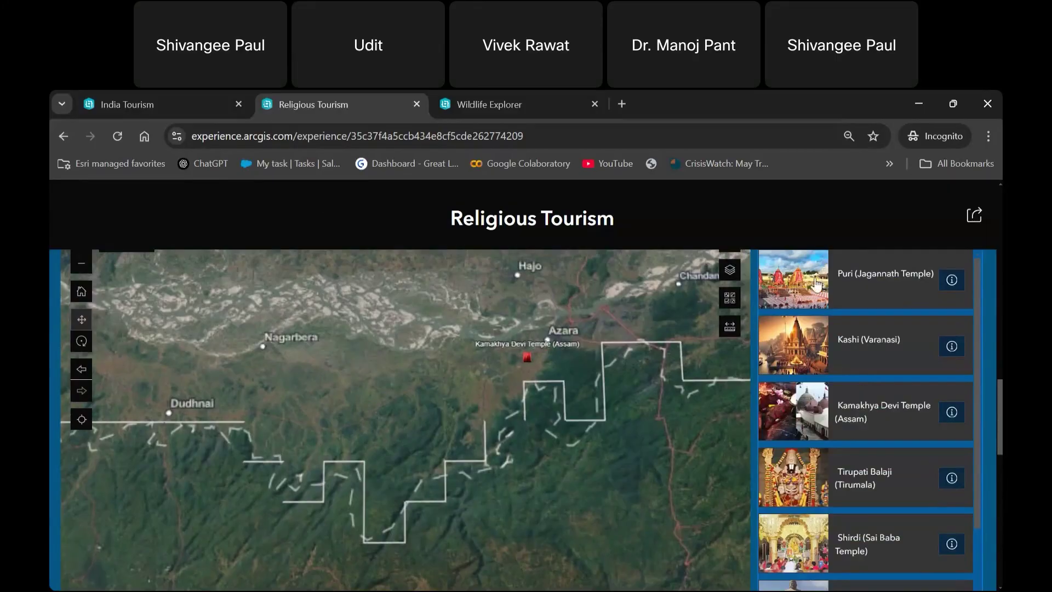
left_click(865, 295)
left_click(885, 308)
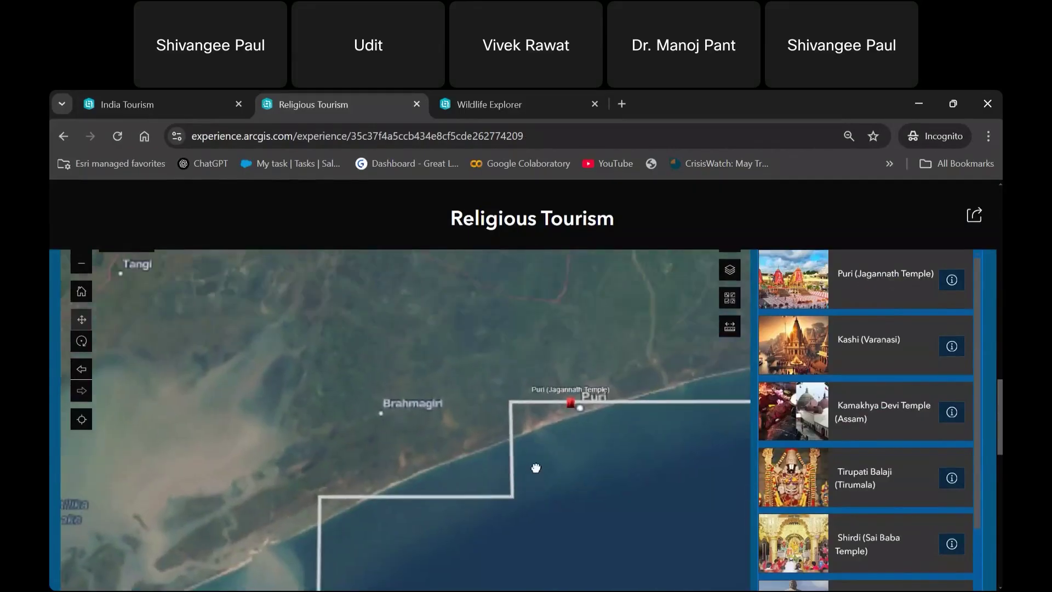
scroll(566, 422, "up", 3)
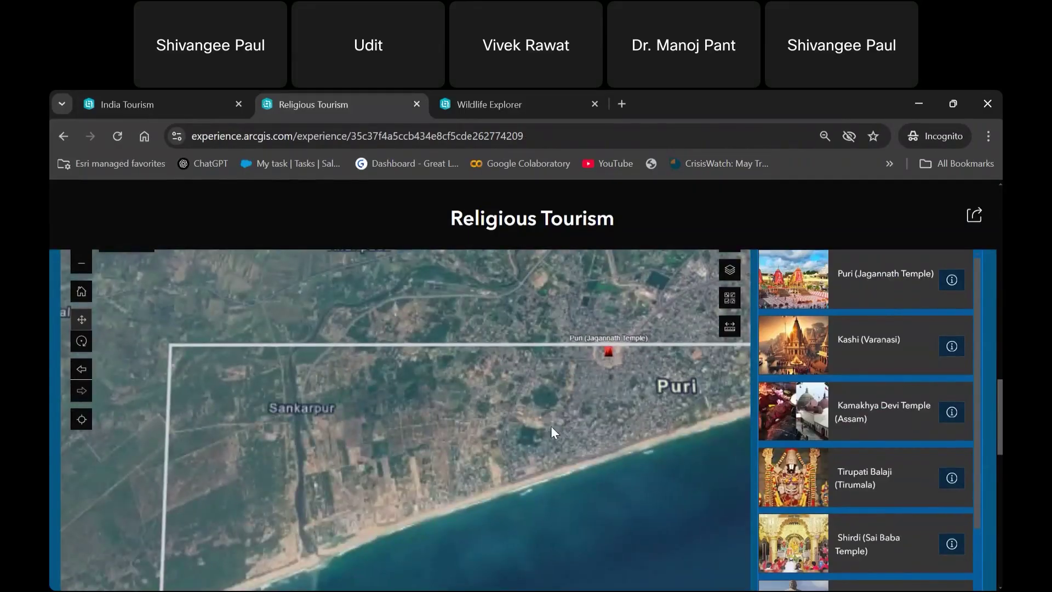
left_click(80, 341)
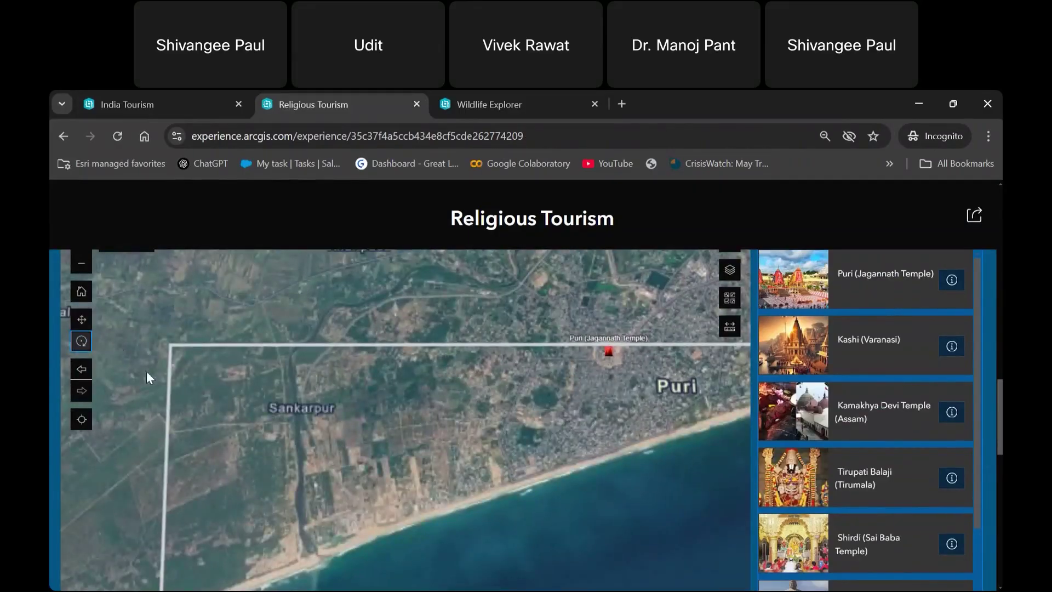
left_click_drag(539, 494, 581, 405)
scroll(612, 354, "up", 5)
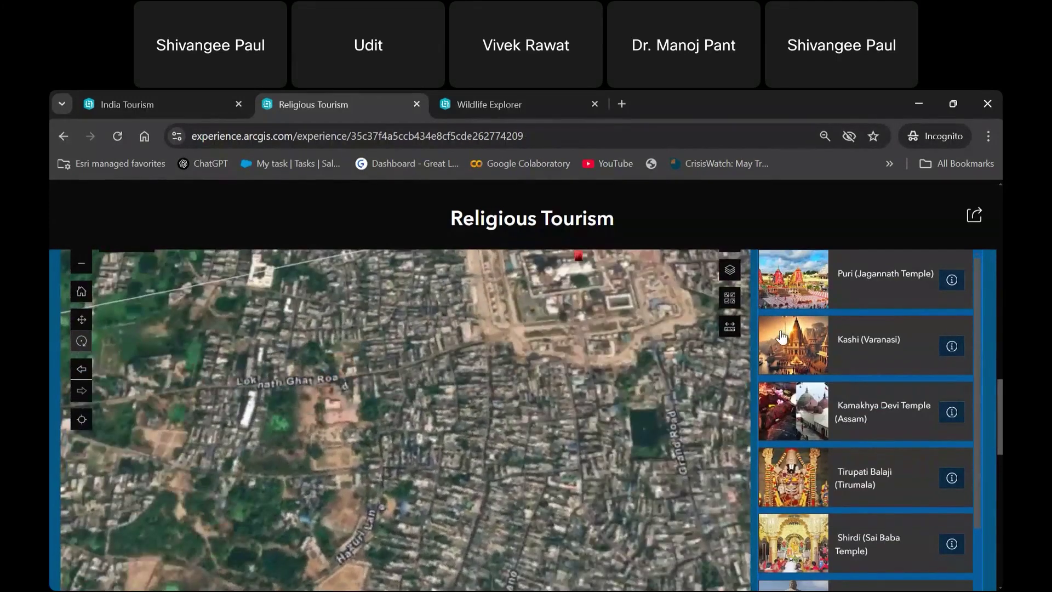
Step: Locate Kashi (Varanasi) from the worshiping places list and inspect the temple on the map in a tilted close-up
left_click(774, 352)
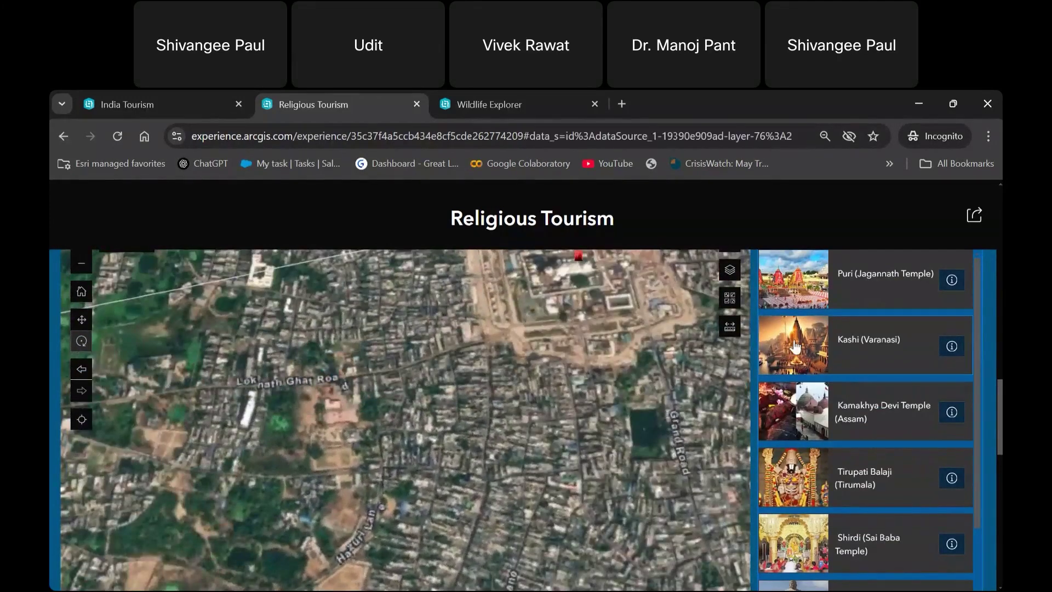
left_click(886, 346)
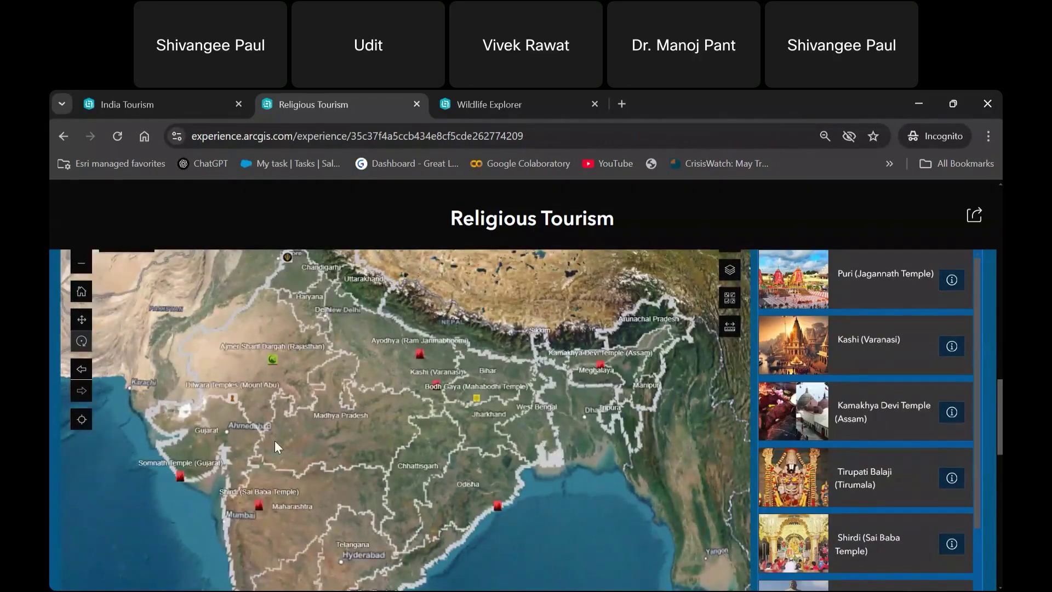
left_click(839, 361)
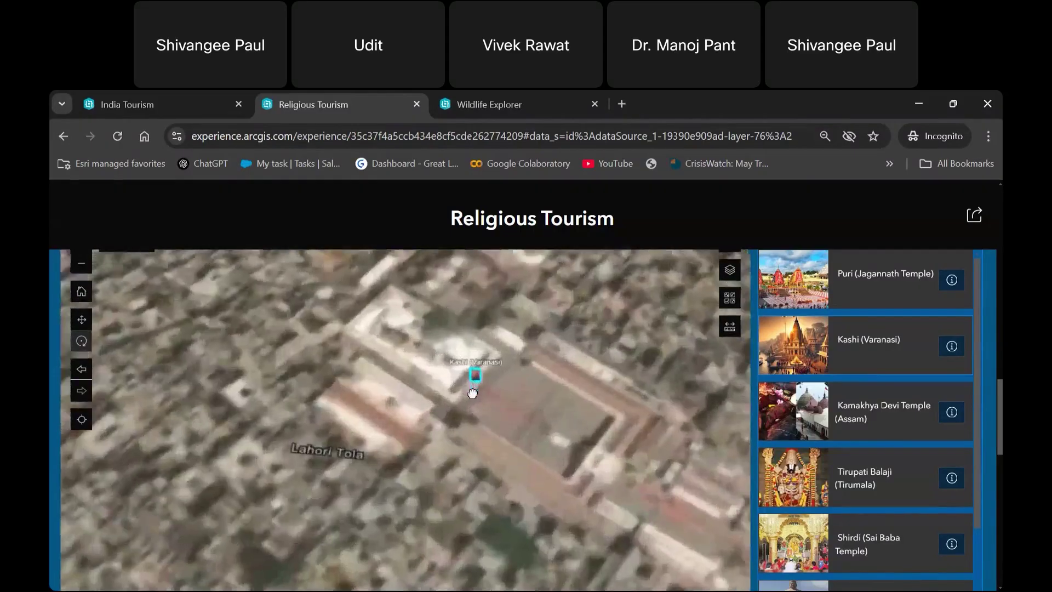
mouse_move(458, 389)
left_mouse_down()
mouse_move(361, 393)
mouse_move(389, 376)
left_mouse_up()
scroll(389, 376, "up", 5)
left_click_drag(438, 463, 416, 411)
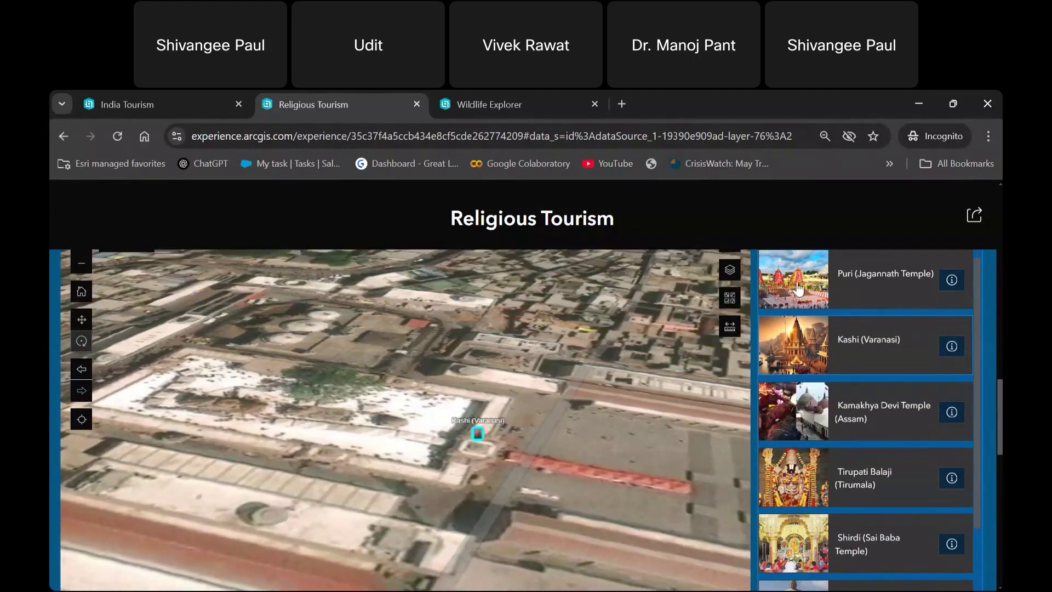
Step: Check the section below the worshiping places map and return to the Kashi (Varanasi) view
scroll(991, 333, "down", 1)
scroll(991, 333, "down", 5)
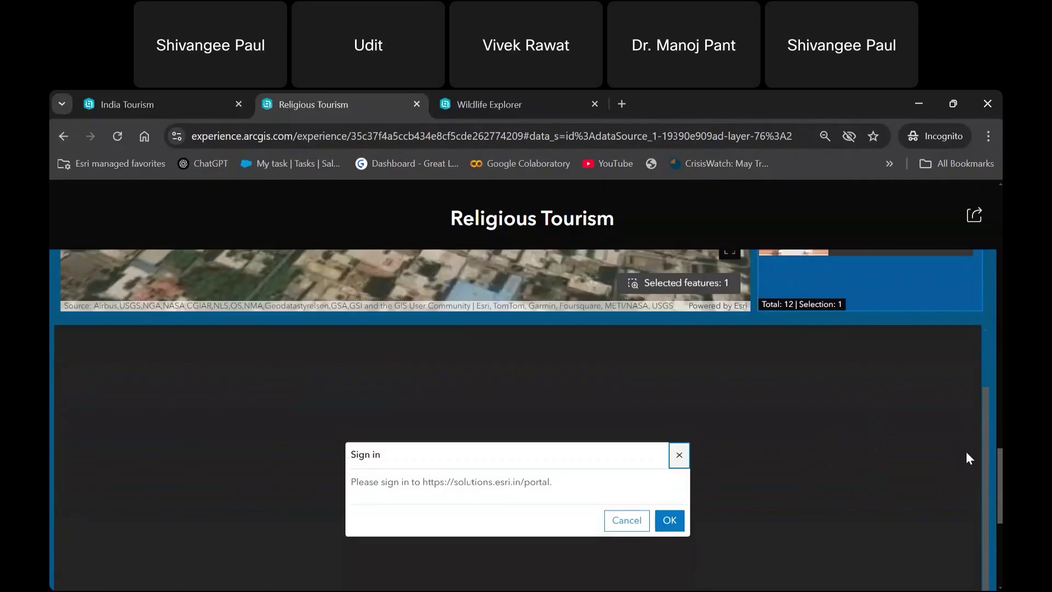
scroll(965, 439, "up", 2)
scroll(961, 346, "up", 4)
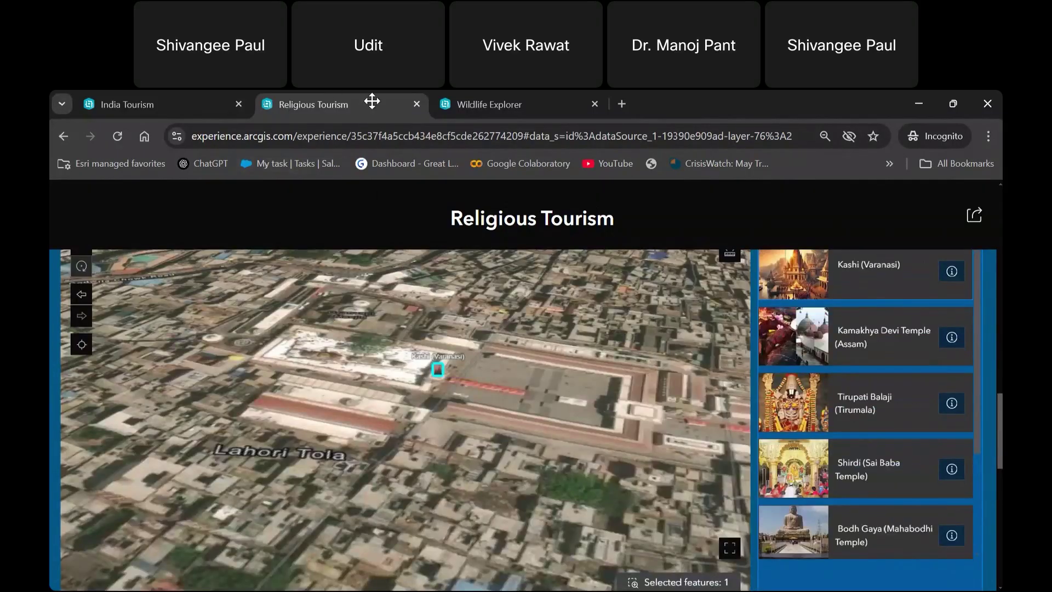
Step: Open the Wildlife Explorer site and preview its Wildlife Tourism banner and introduction to India's protected areas
left_click(517, 103)
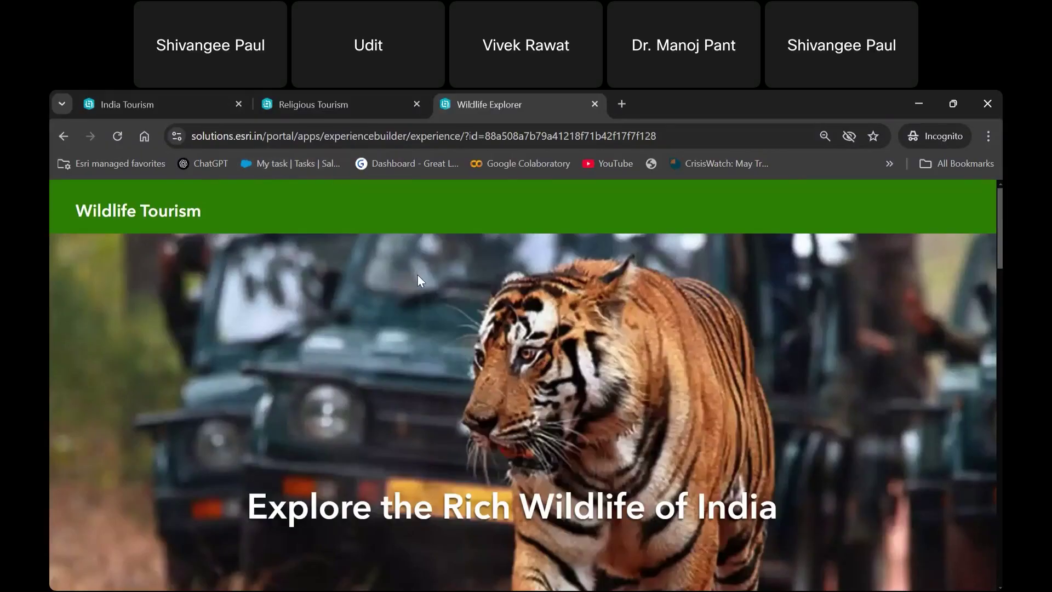
scroll(443, 311, "down", 3)
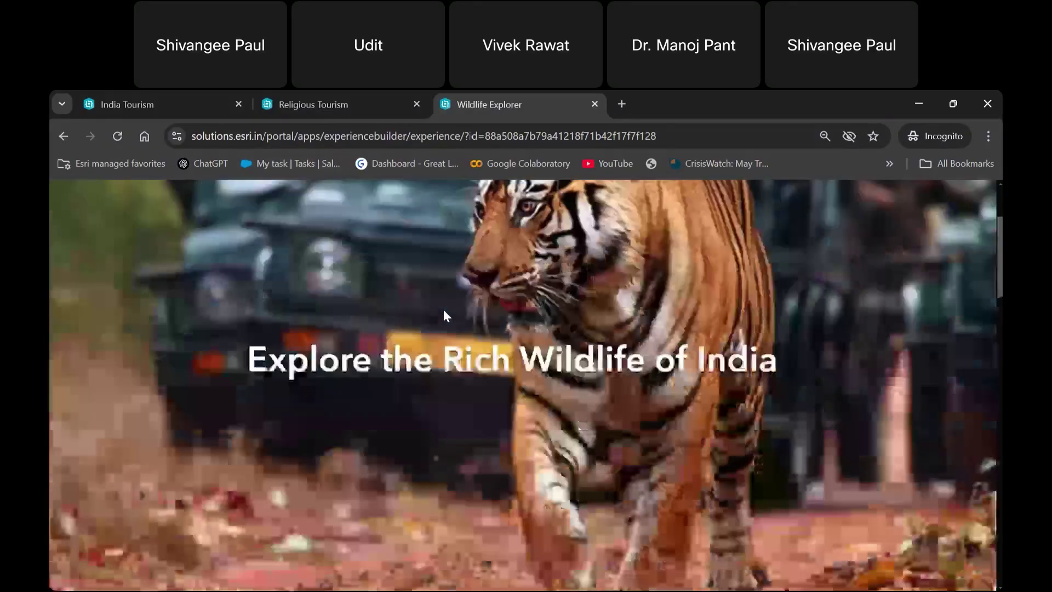
scroll(444, 315, "down", 4)
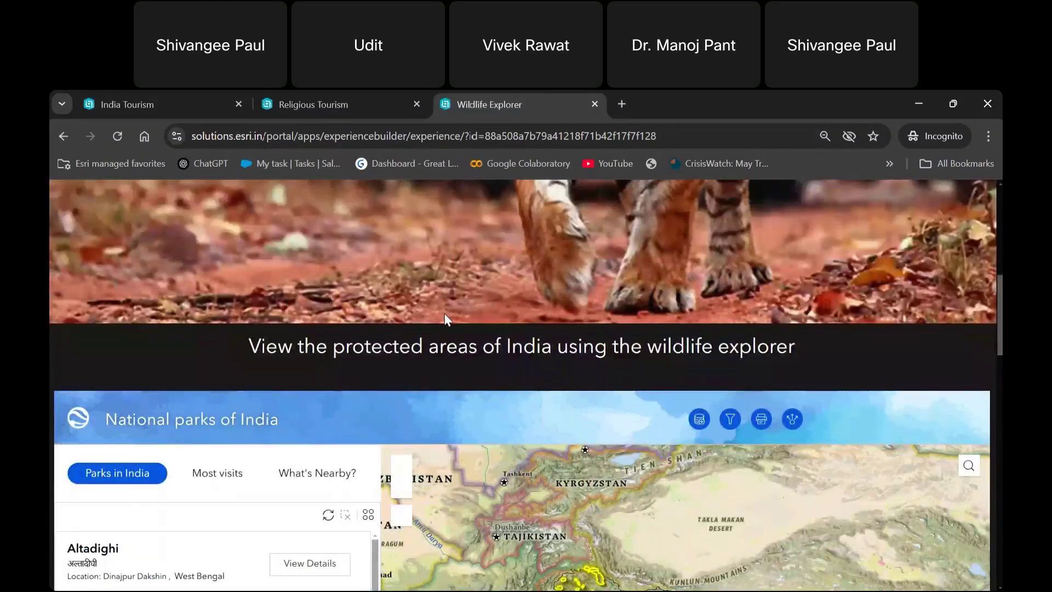
scroll(445, 315, "up", 7)
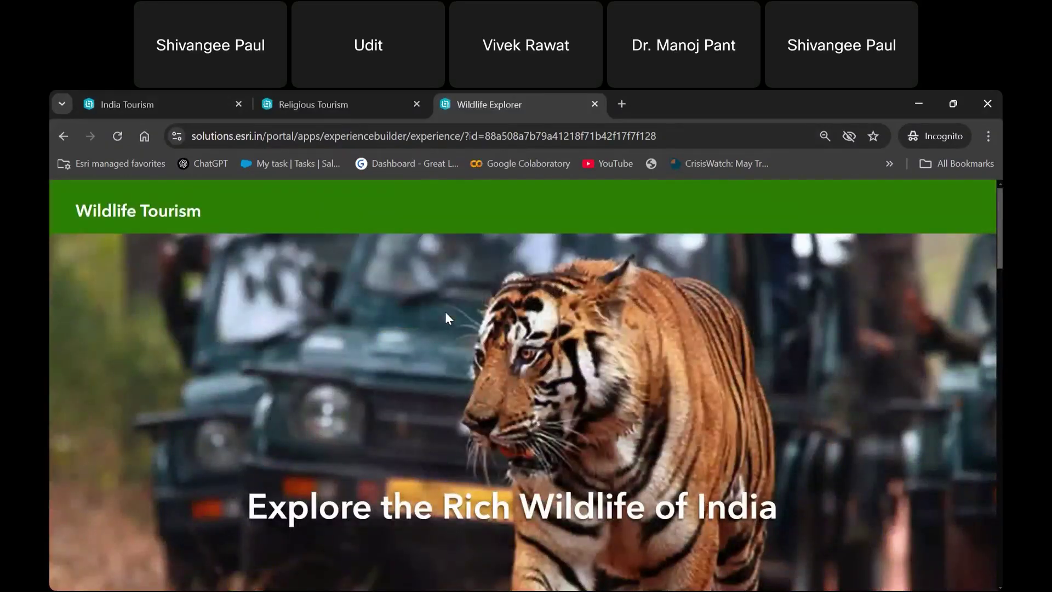
Step: Go to the National parks of India explorer and show its Most visits list of parks
scroll(446, 313, "down", 10)
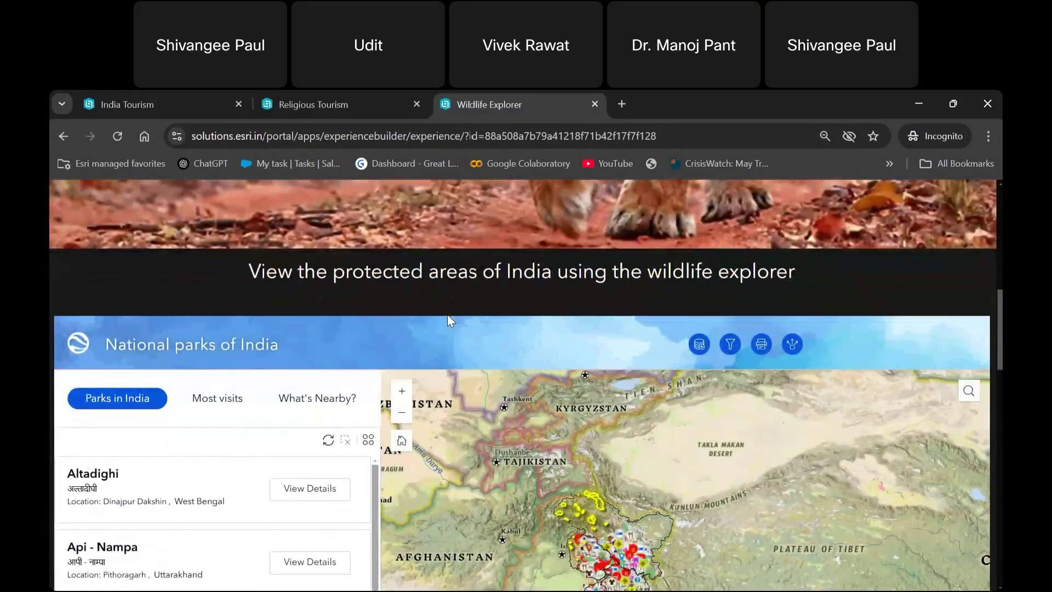
scroll(448, 319, "down", 3)
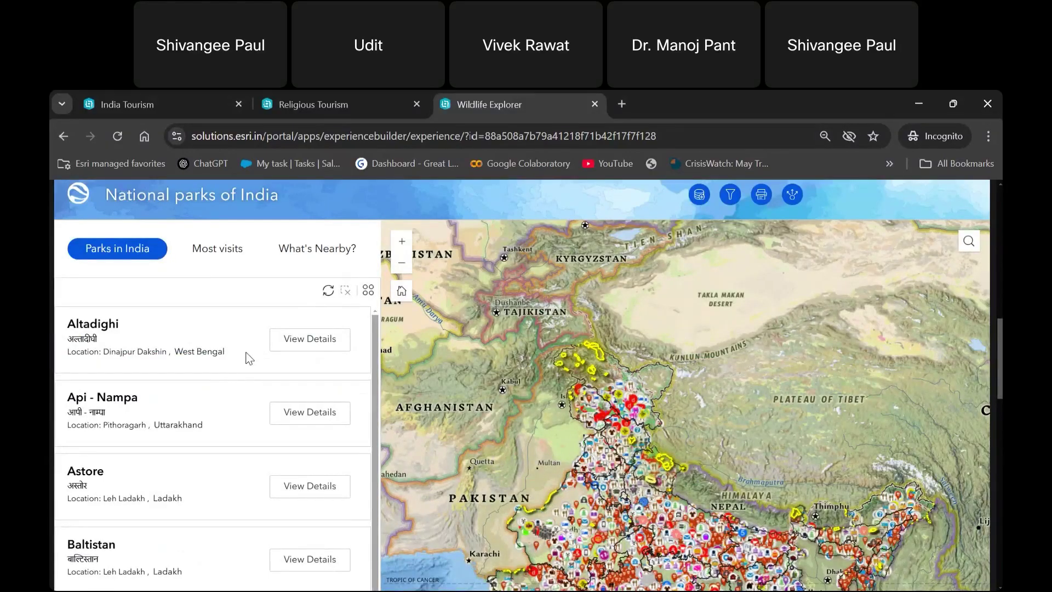
left_click(217, 248)
scroll(317, 323, "down", 1)
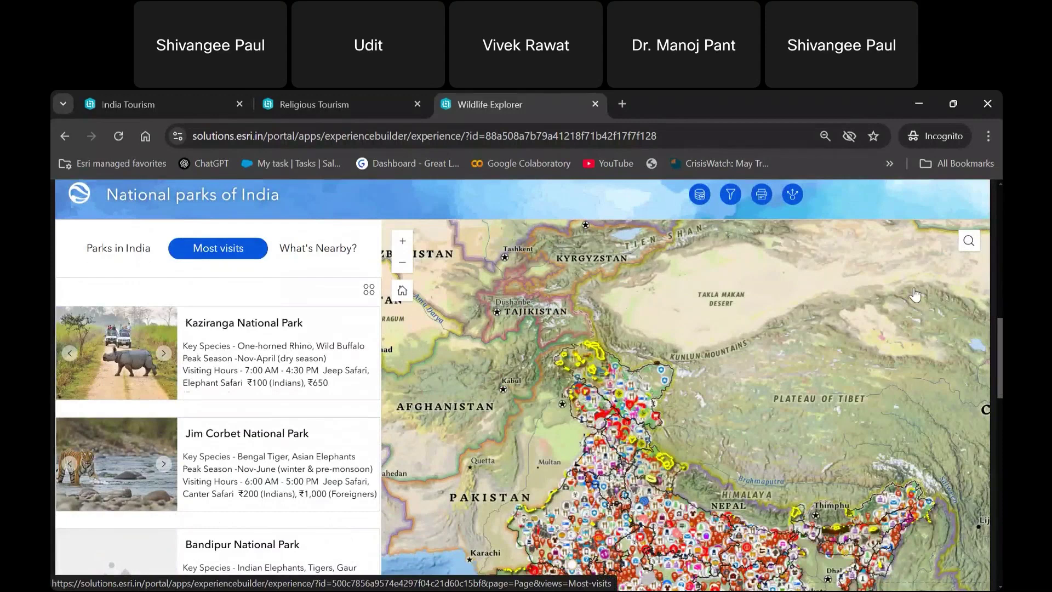
Step: Locate Kaziranga National Park from the Most visits list and inspect its boundary and surroundings on the map
scroll(901, 296, "down", 5)
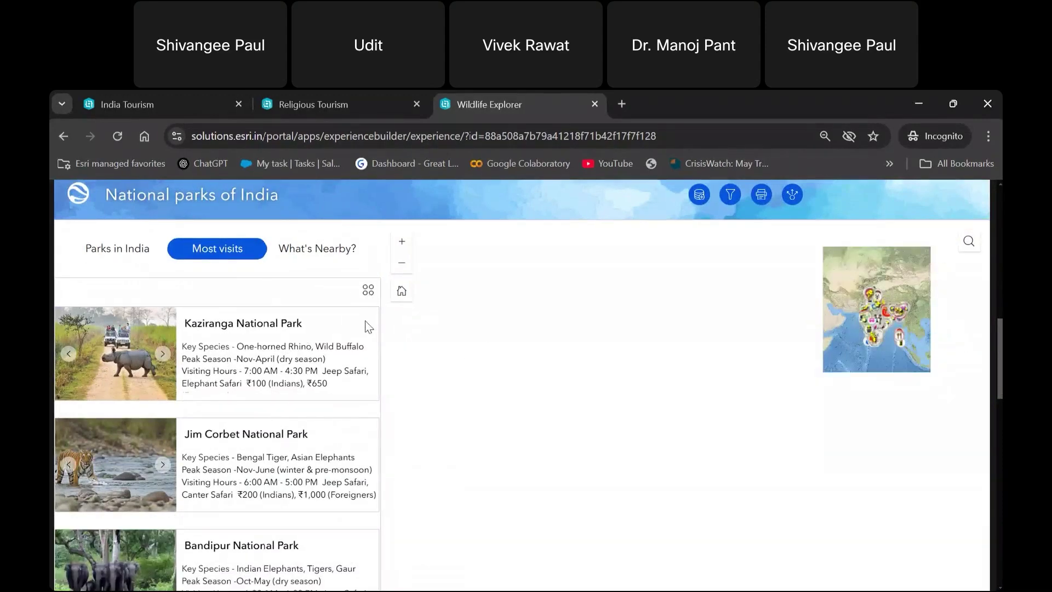
scroll(276, 329, "down", 1)
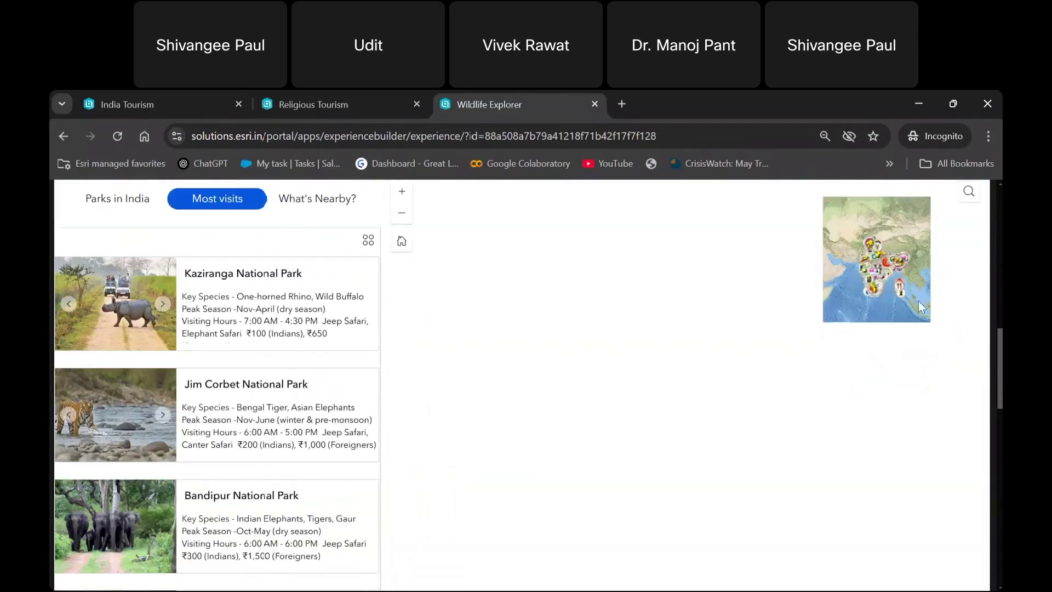
left_click(277, 306)
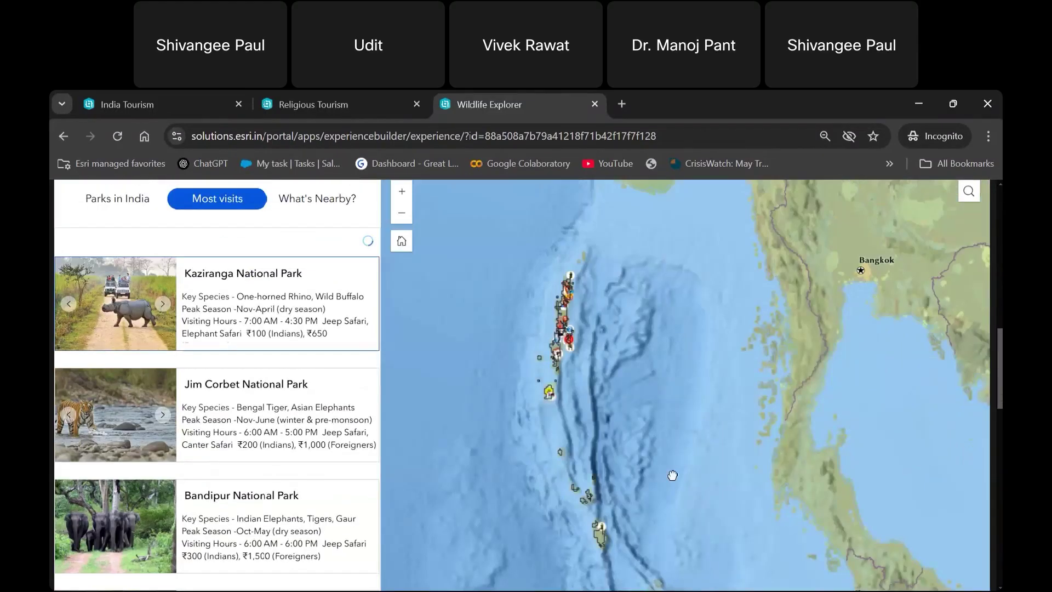
left_click(368, 240)
left_click(354, 268)
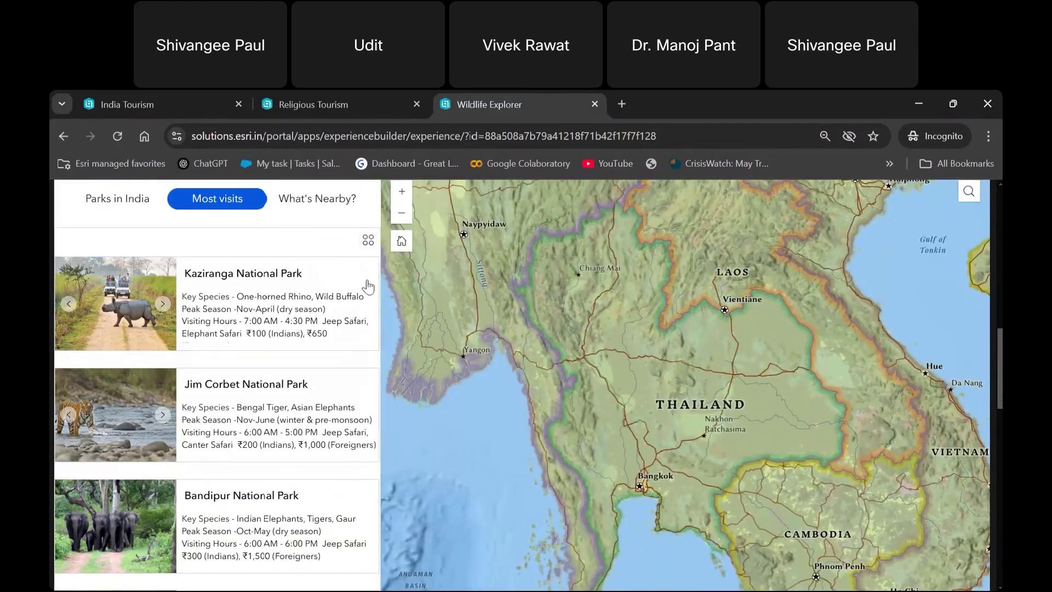
double_click(367, 285)
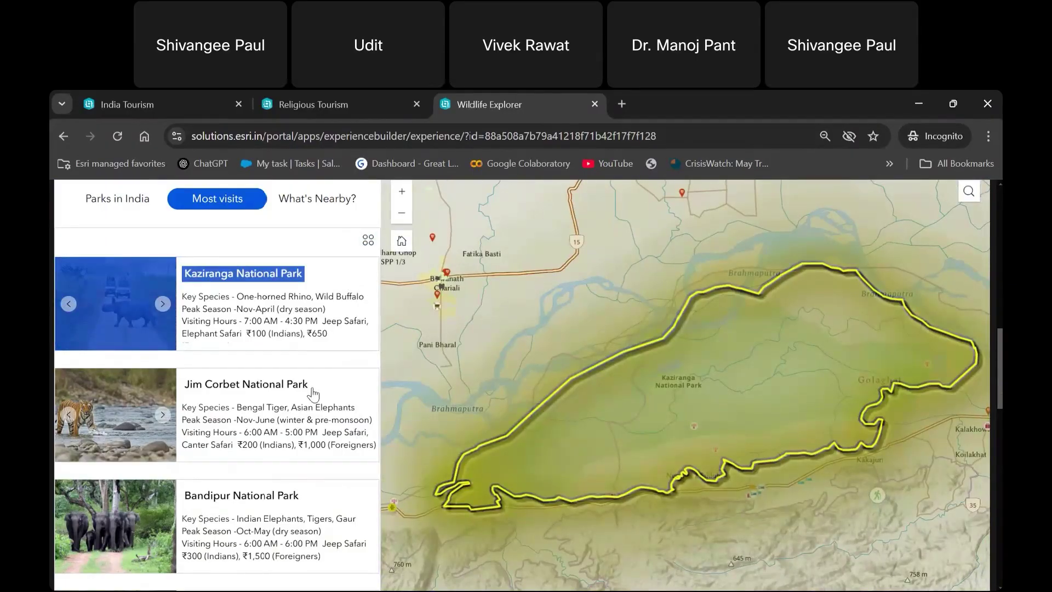
left_click(240, 327)
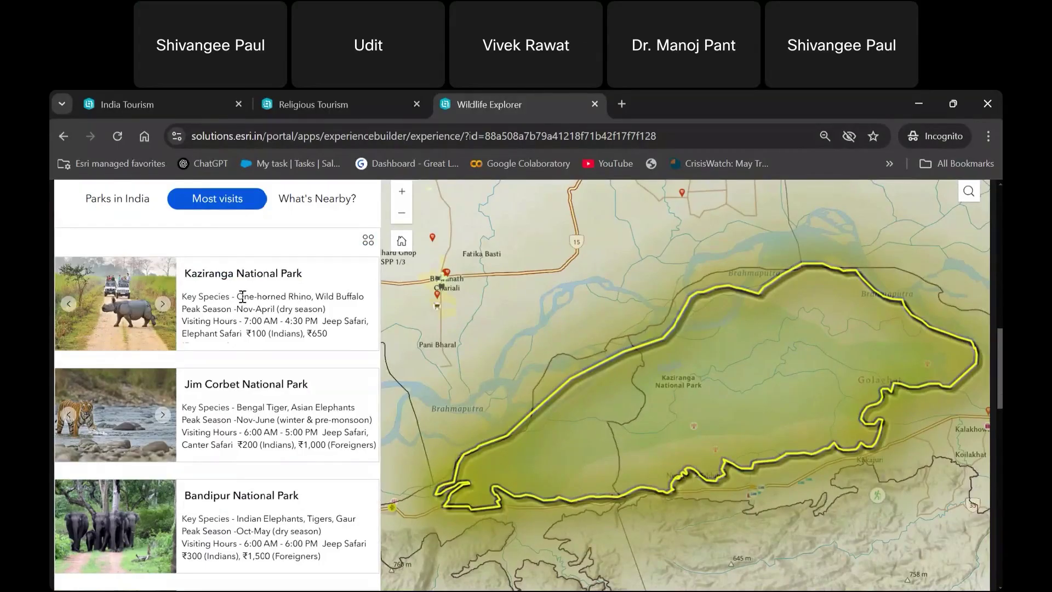
scroll(697, 403, "down", 2)
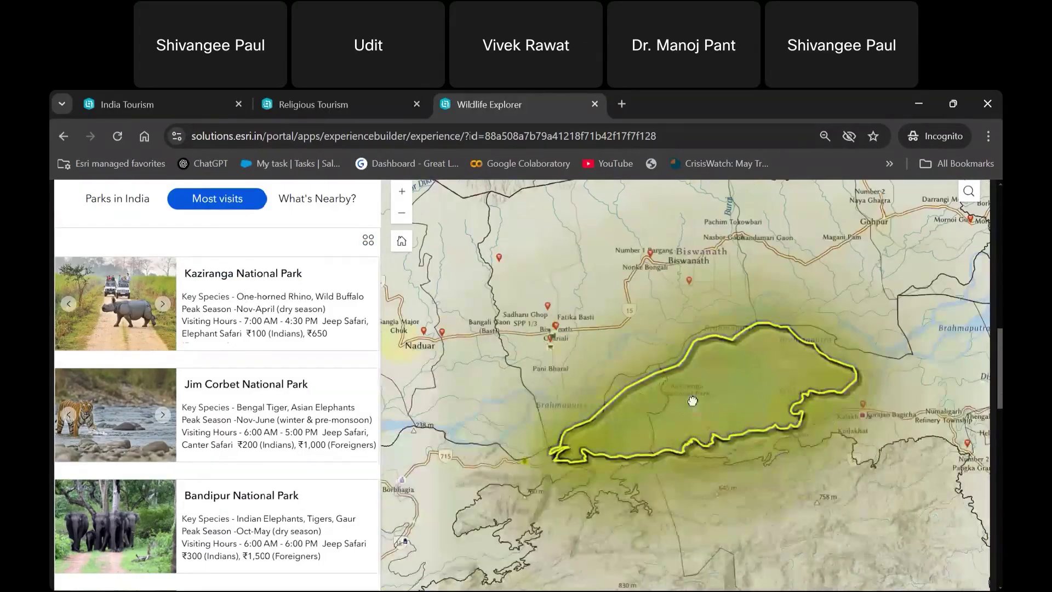
scroll(211, 431, "down", 4)
scroll(211, 431, "up", 8)
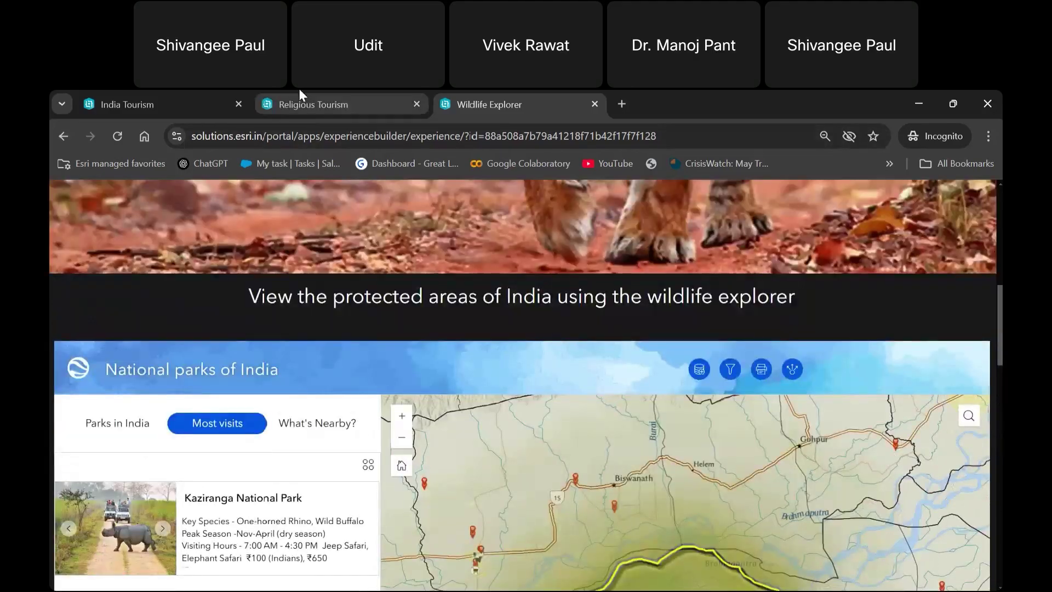
Step: Return to the India Tourism site and review its banner and the Tourism Information category cards
left_click(299, 98)
left_click(232, 98)
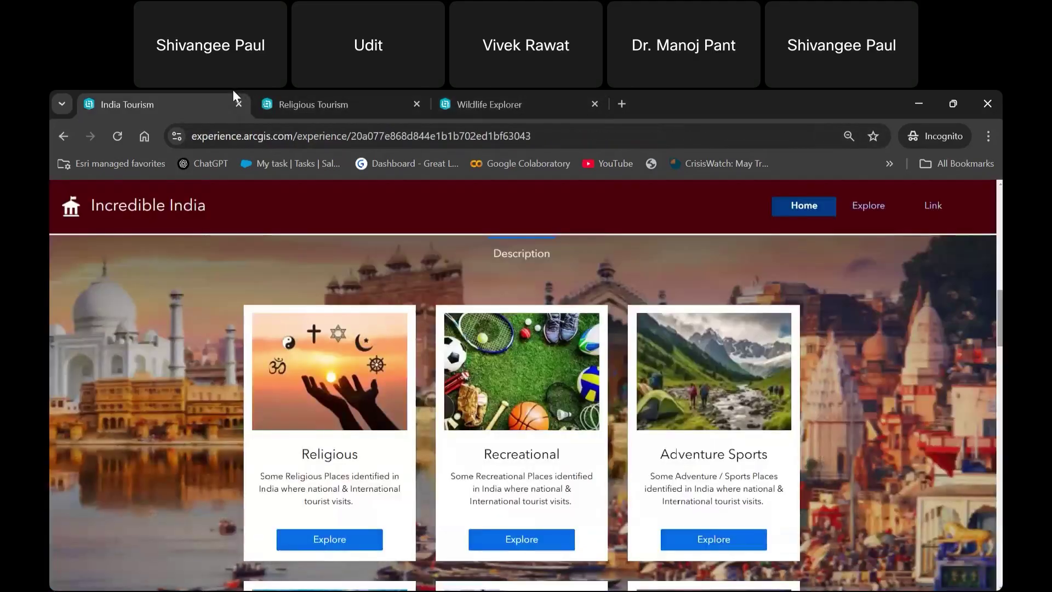
scroll(304, 284, "up", 3)
scroll(305, 290, "up", 4)
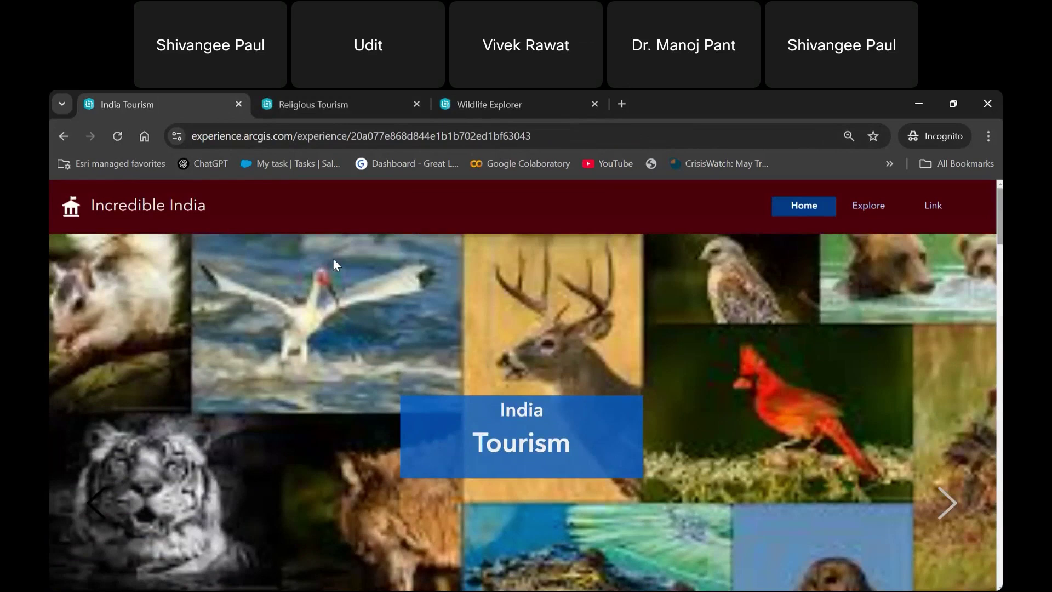
scroll(333, 262, "down", 5)
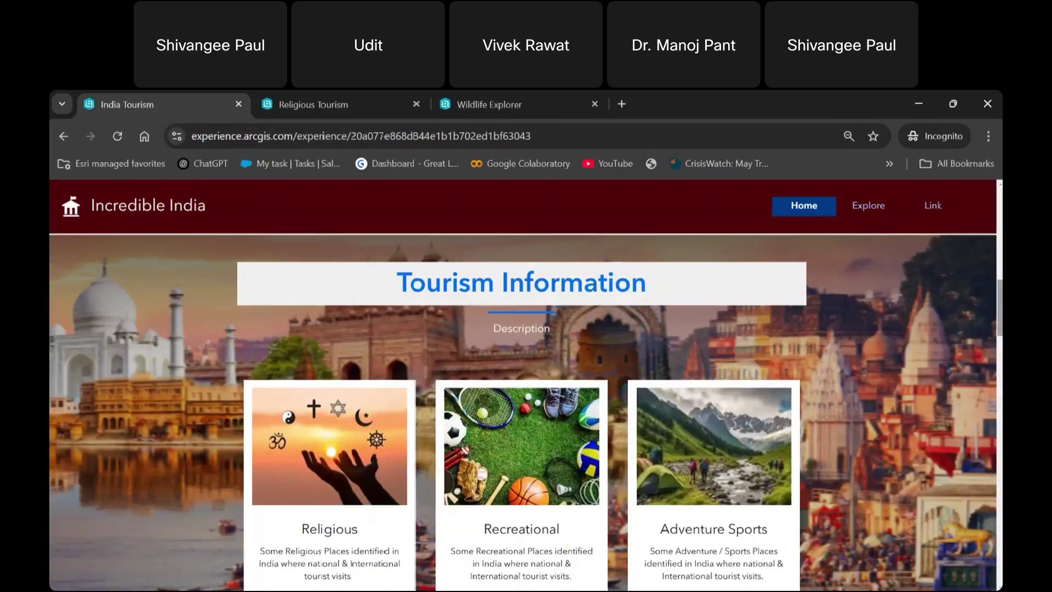
Step: Switch to the Exp Builder Demo web map and toggle the Uttarakhand layer off and back on to compare the map
key("alt+Tab")
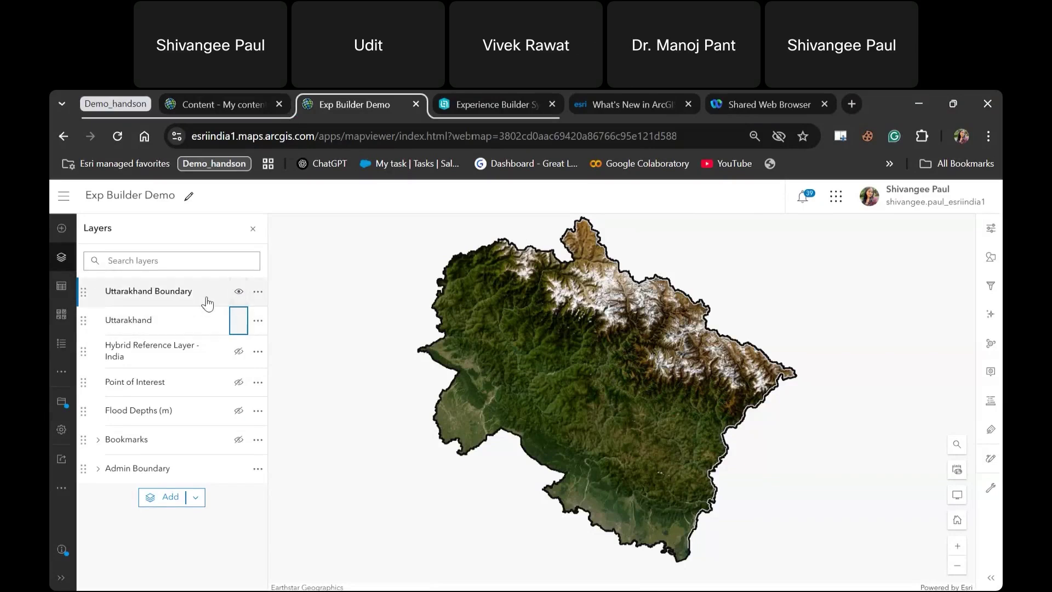
left_click(240, 321)
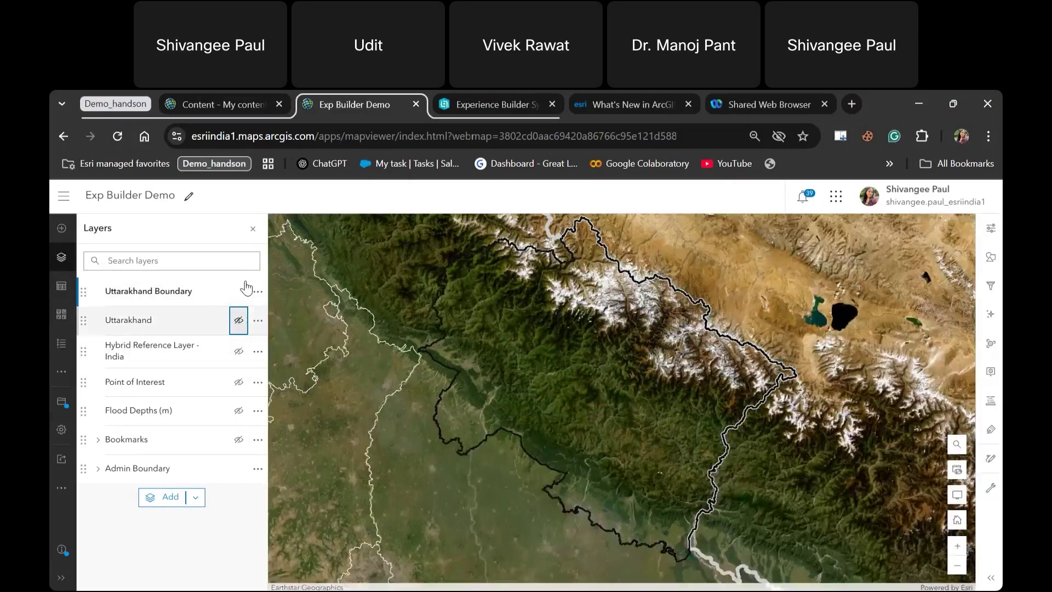
left_click(239, 320)
left_click_drag(570, 396, 554, 407)
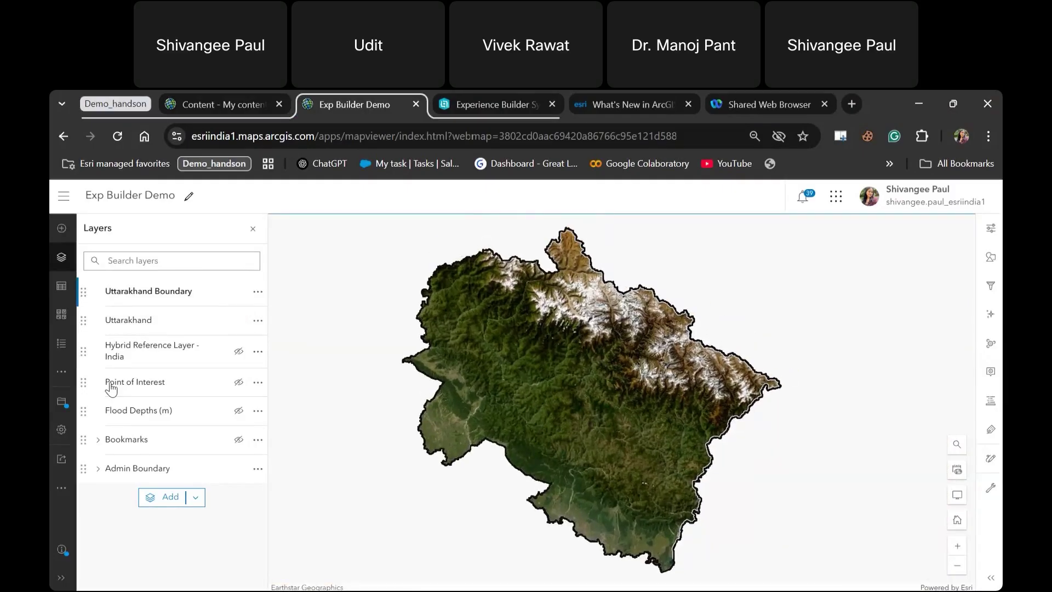
Step: Turn on the Hybrid Reference Layer - India and Point of Interest layers and inspect the points across Uttarakhand
left_click(239, 351)
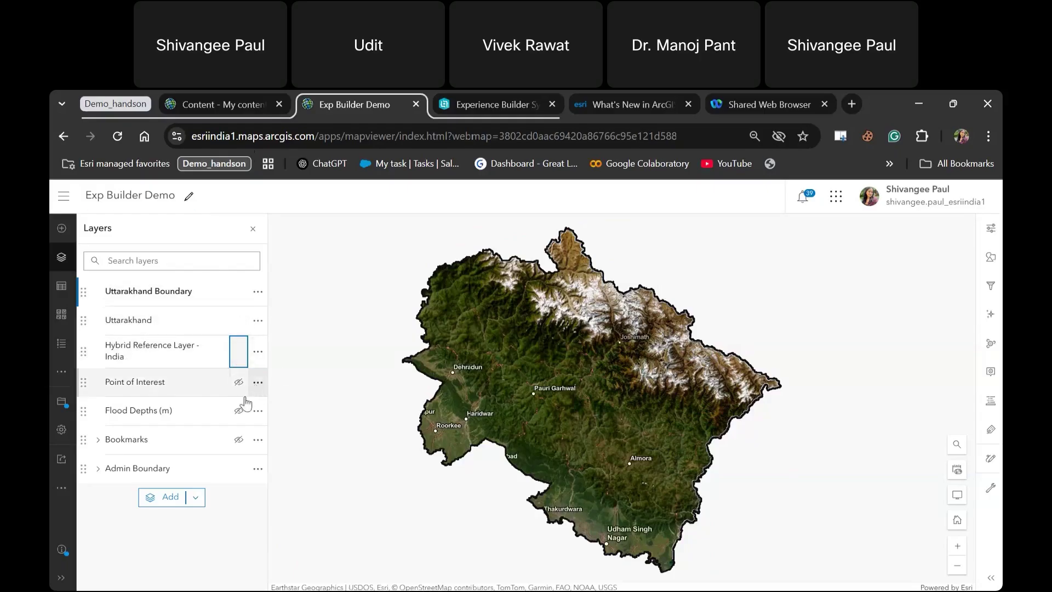
left_click(238, 382)
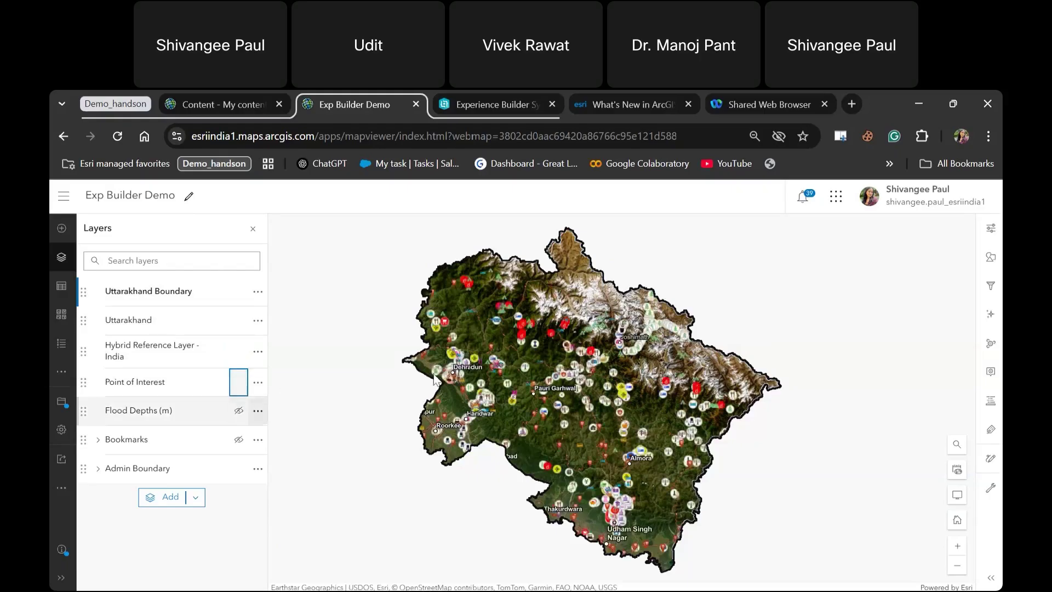
scroll(615, 415, "up", 3)
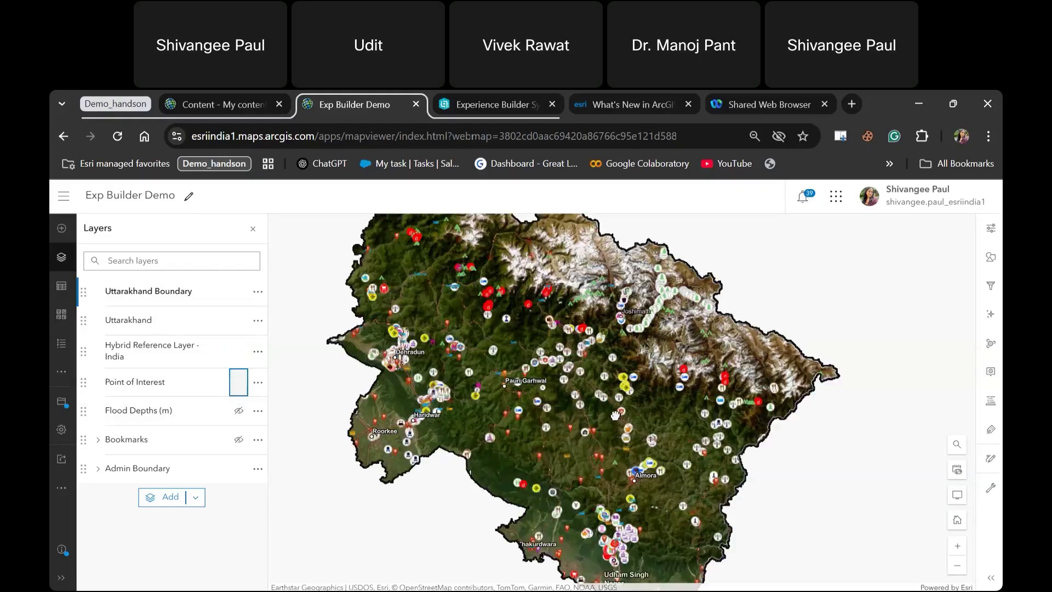
scroll(615, 415, "down", 3)
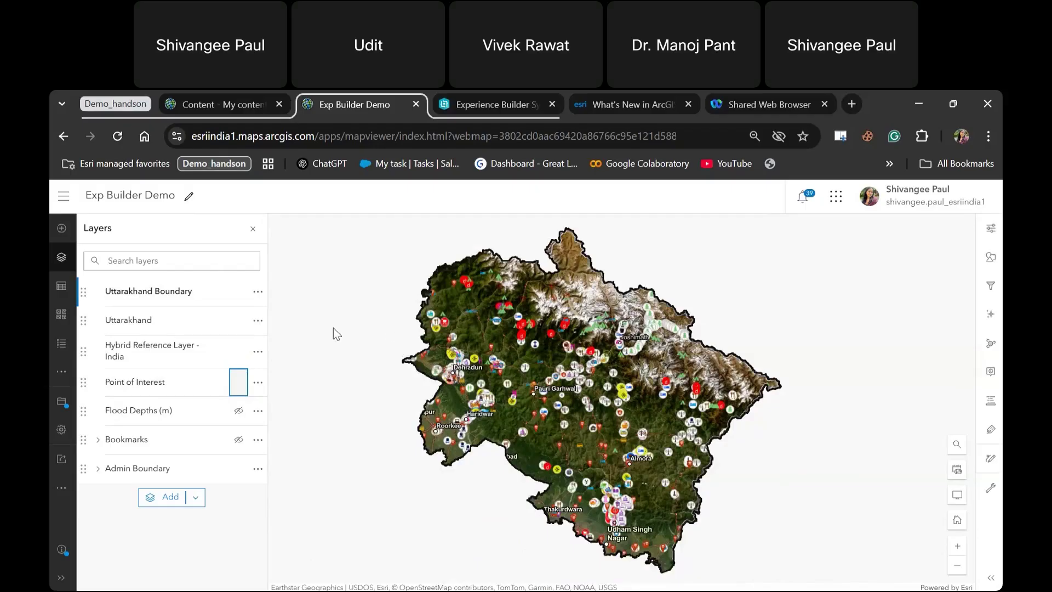
Step: Turn on the Flood Depths (m) layer and open its attribute table
left_click(239, 411)
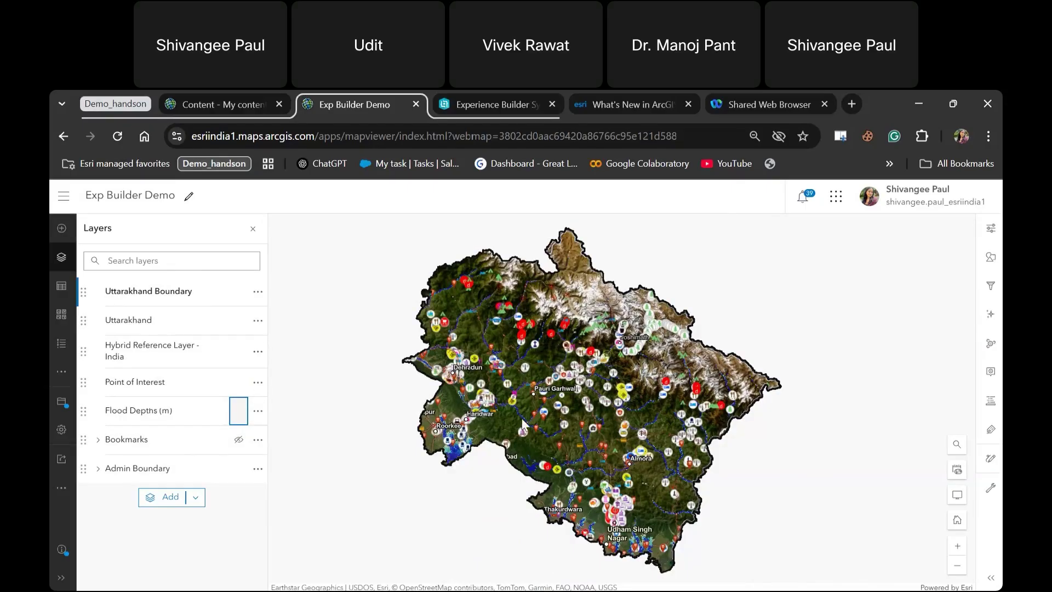
left_click(257, 410)
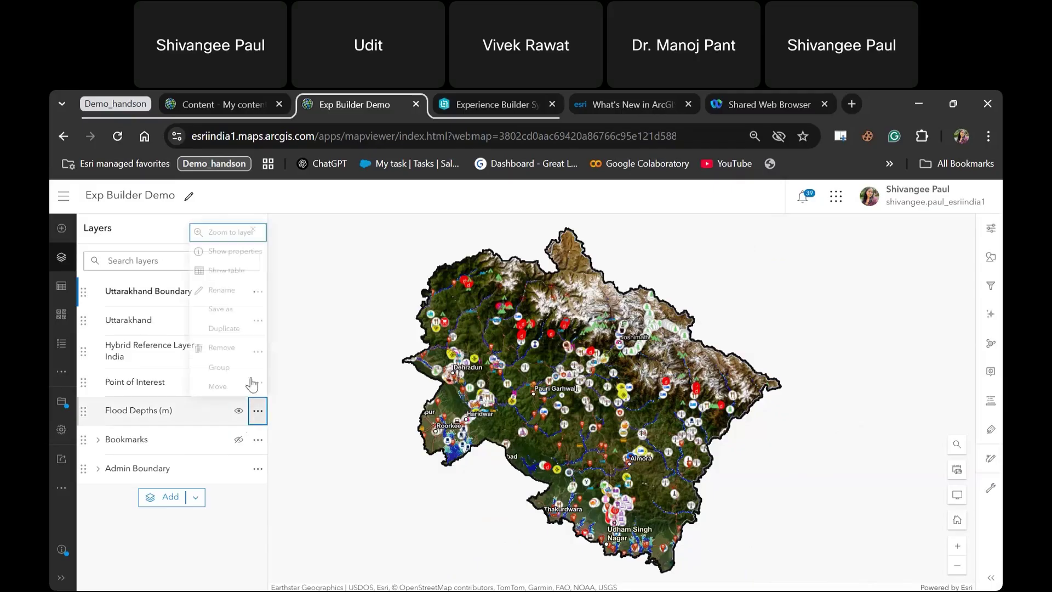
left_click(211, 253)
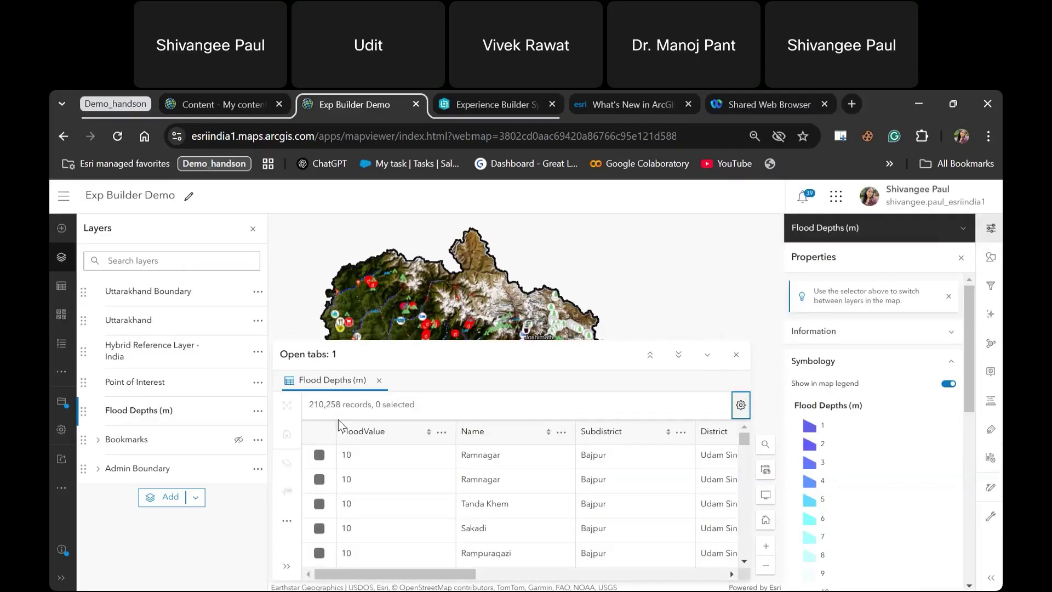
Step: Look through the flood value, name, subdistrict and district records in the Flood Depths (m) table, then close it
scroll(380, 543, "down", 2)
scroll(378, 563, "down", 3)
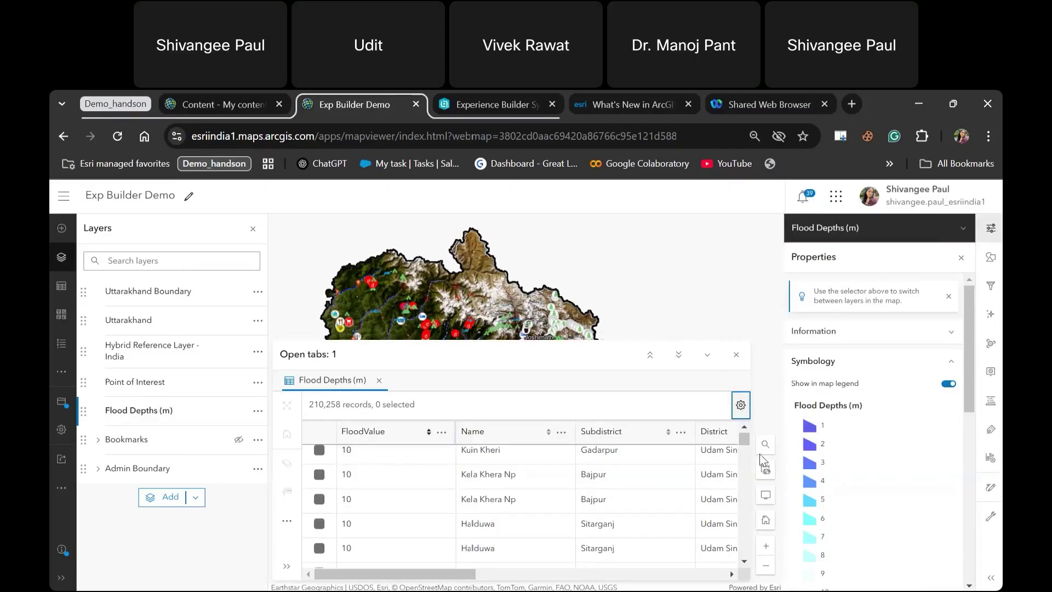
left_click_drag(745, 439, 745, 457)
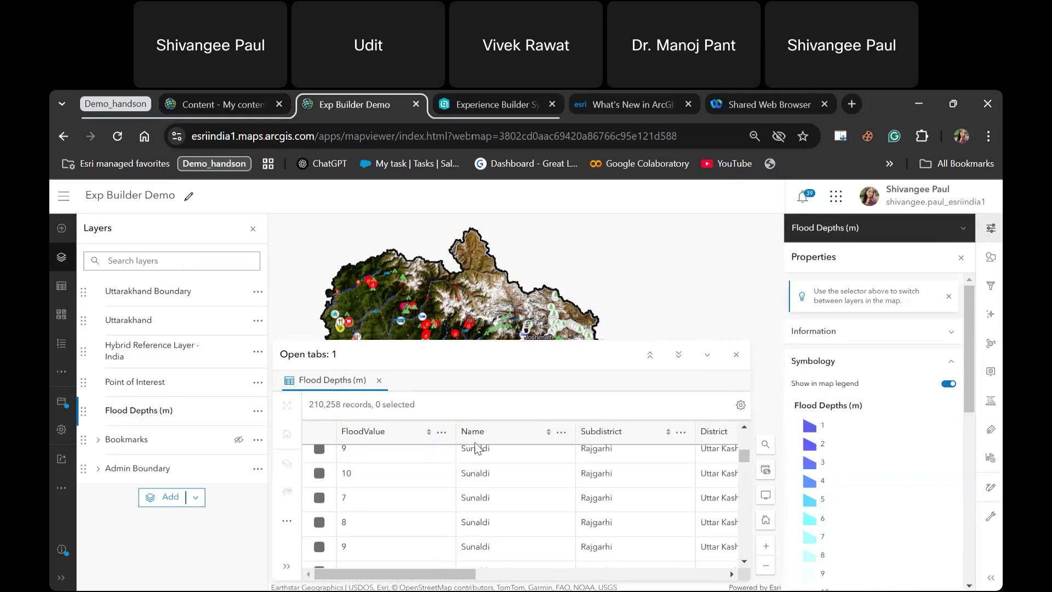
left_click_drag(476, 574, 505, 585)
scroll(641, 526, "left", 3)
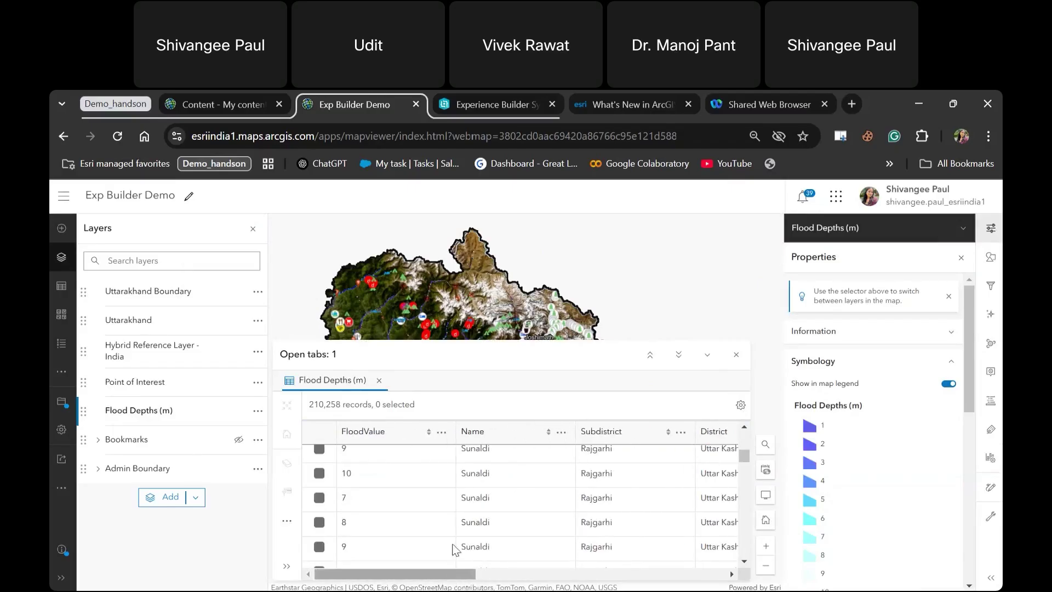
left_click(737, 355)
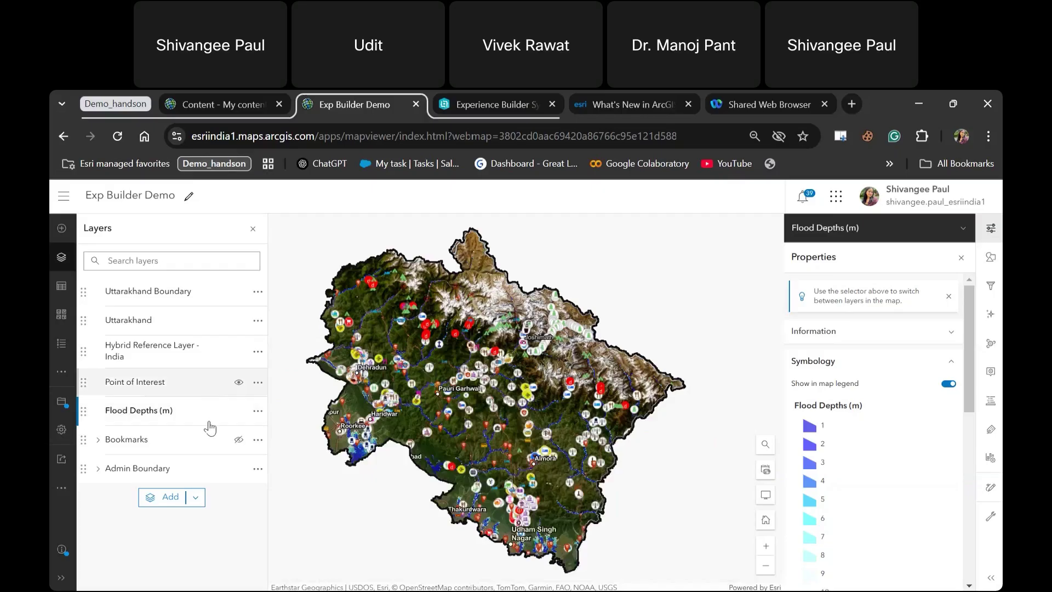
Step: Check the Admin Boundary layer's visibility and save the Exp Builder Demo map
left_click(236, 469)
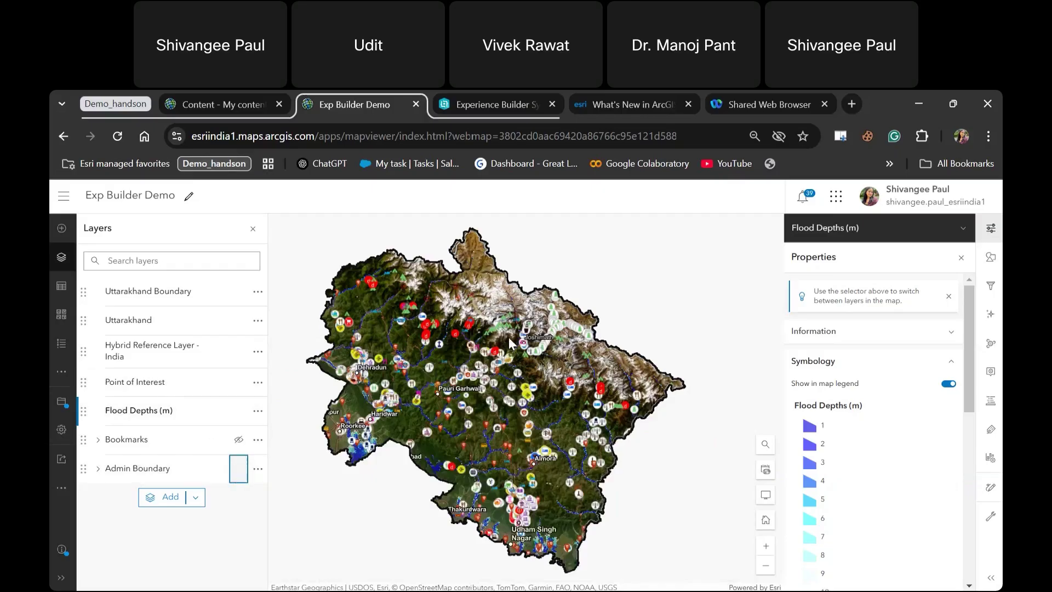
left_click_drag(509, 342, 538, 345)
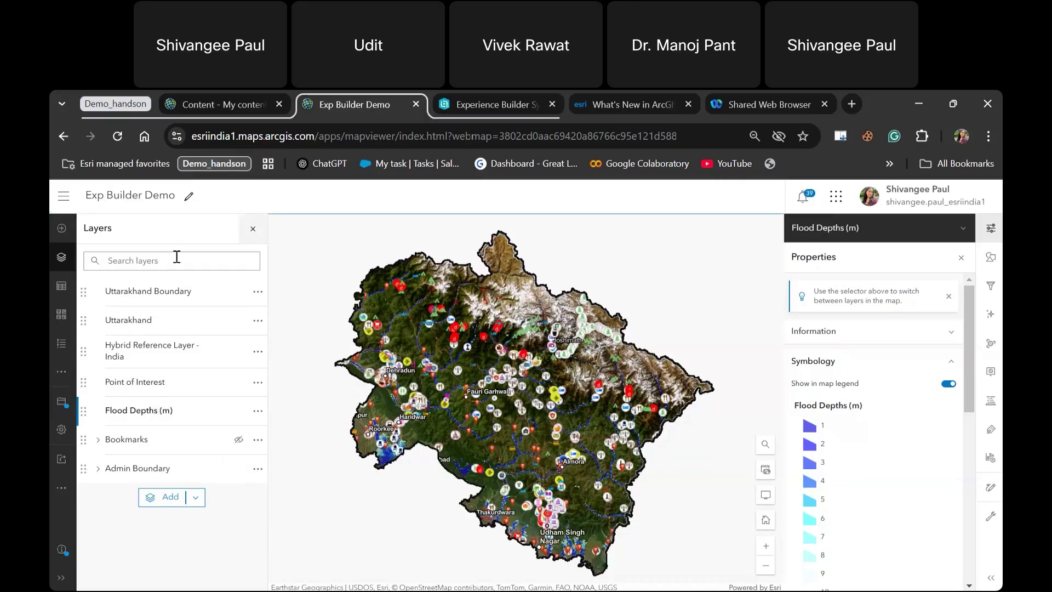
left_click(62, 401)
left_click(65, 400)
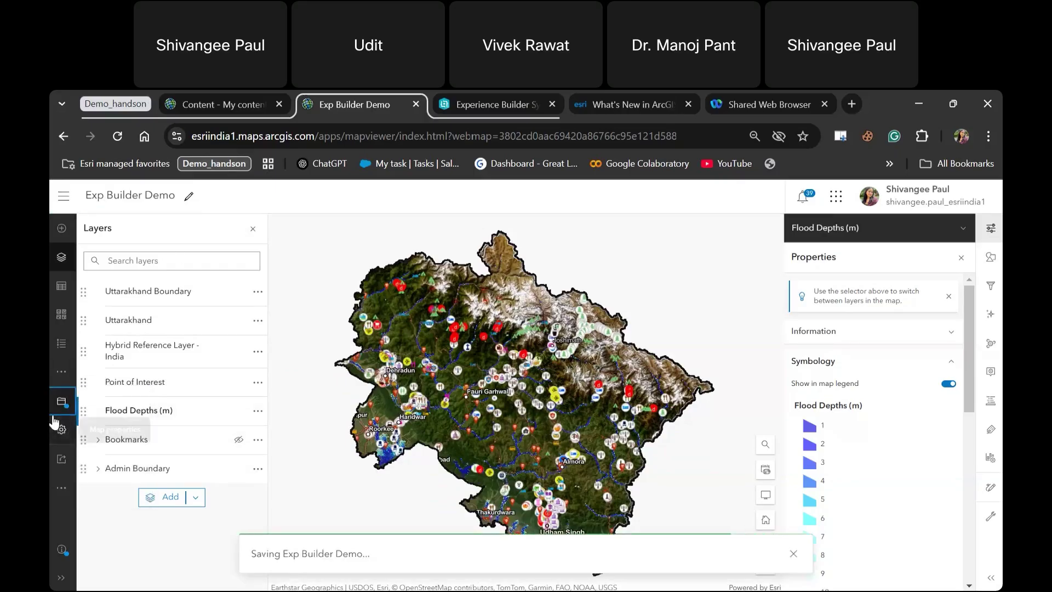
Step: Start creating an Experience Builder app from the Exp Builder Demo map
left_click(62, 489)
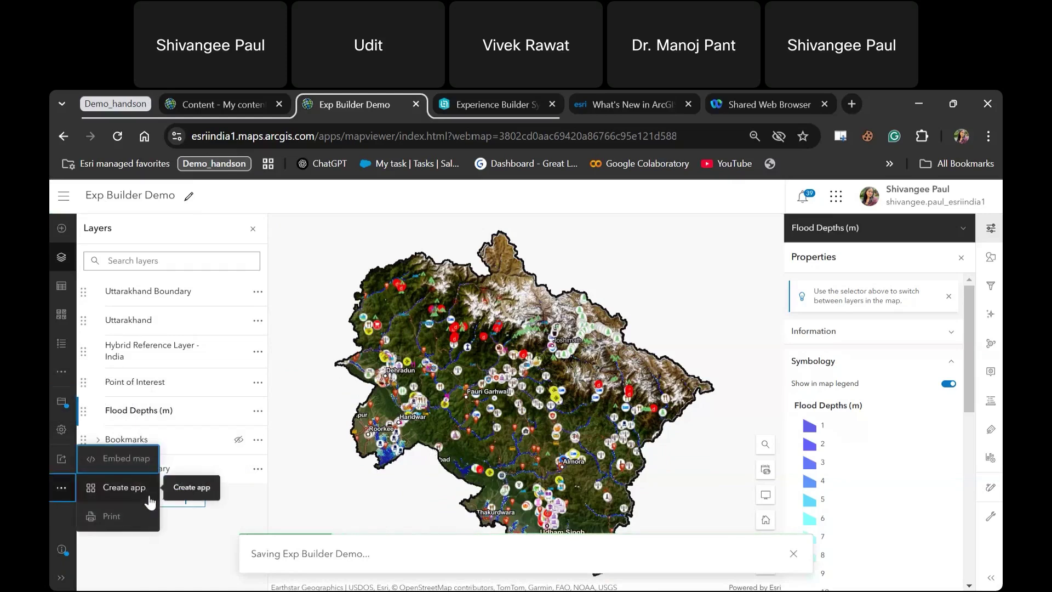
left_click(61, 488)
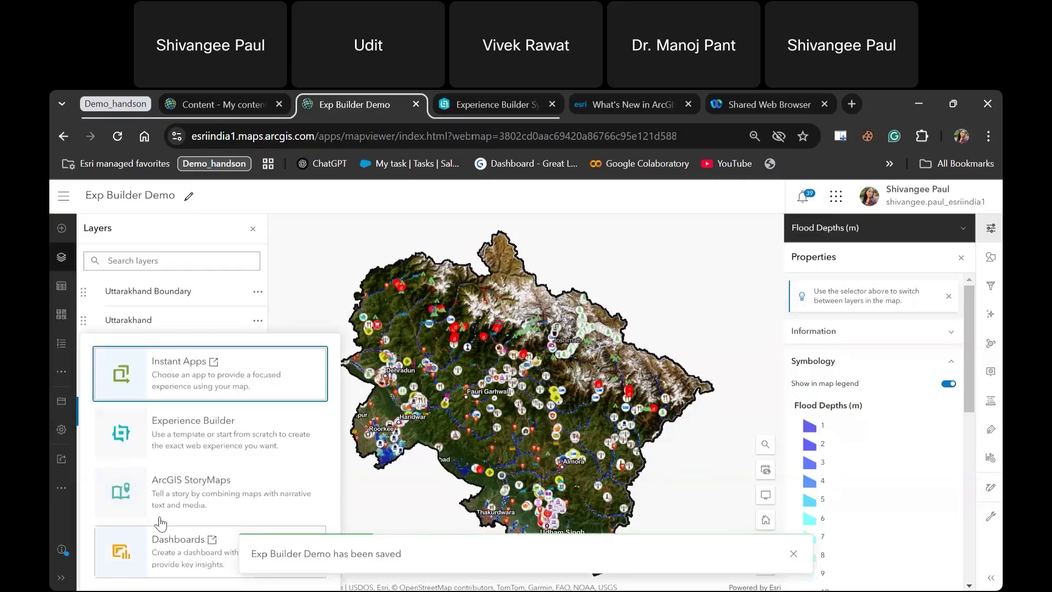
left_click(158, 438)
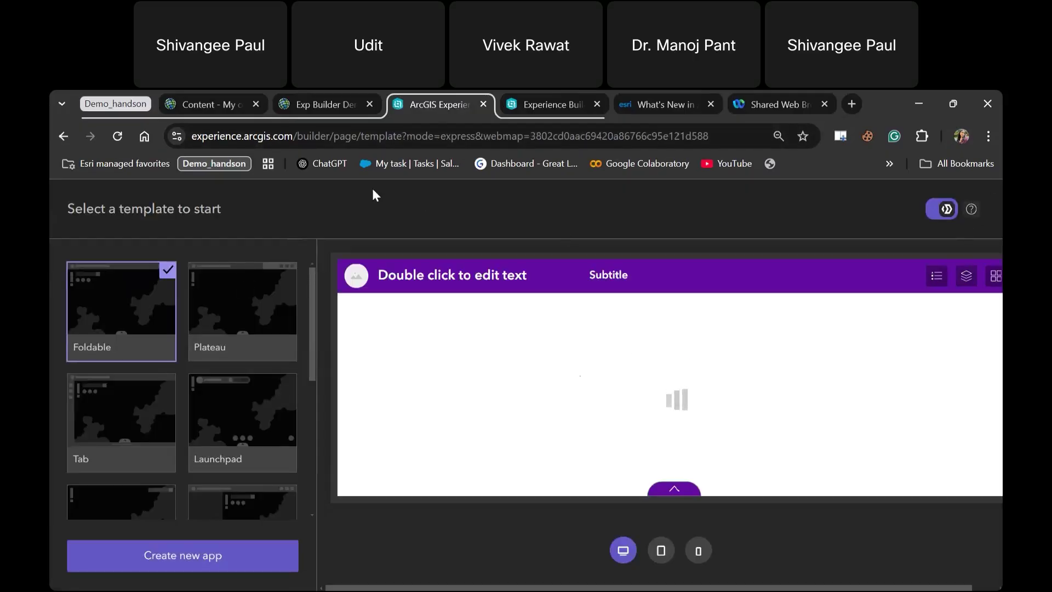
Step: Return to the Exp Builder Demo map and launch Experience Builder app creation from it again
left_click(63, 138)
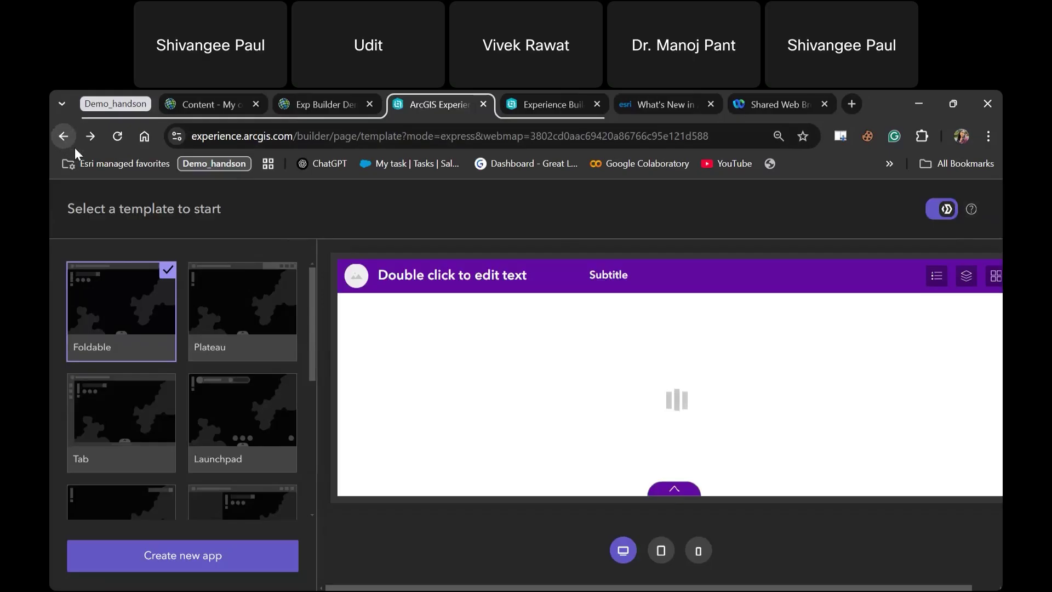
left_click(193, 102)
left_click(354, 101)
left_click(61, 487)
left_click(134, 493)
left_click(196, 444)
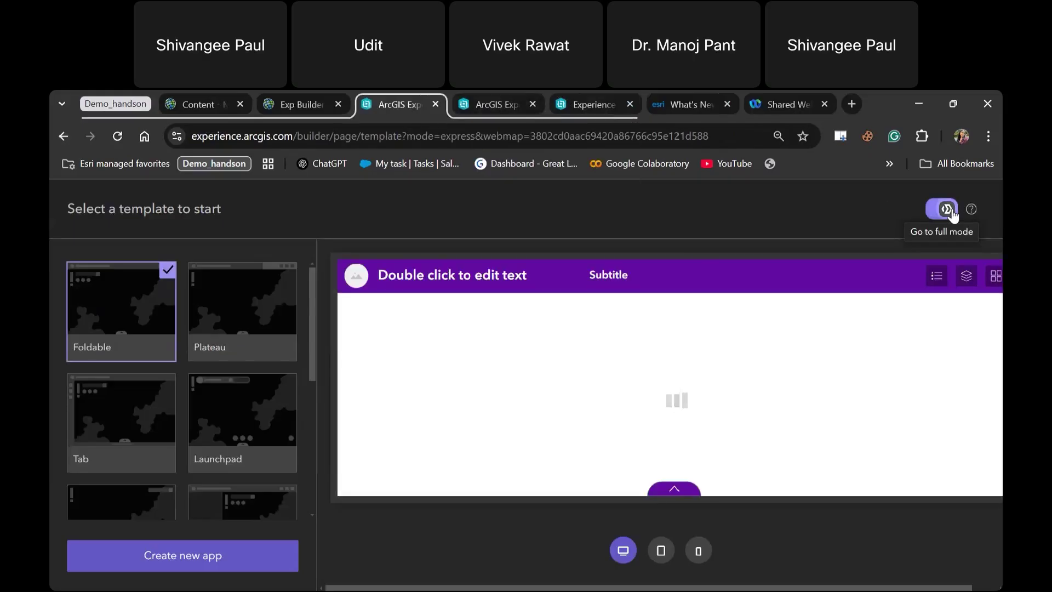
Step: Switch the template selection from express to full mode and browse the blank and fullscreen fixed templates
left_click(944, 209)
scroll(620, 376, "down", 3)
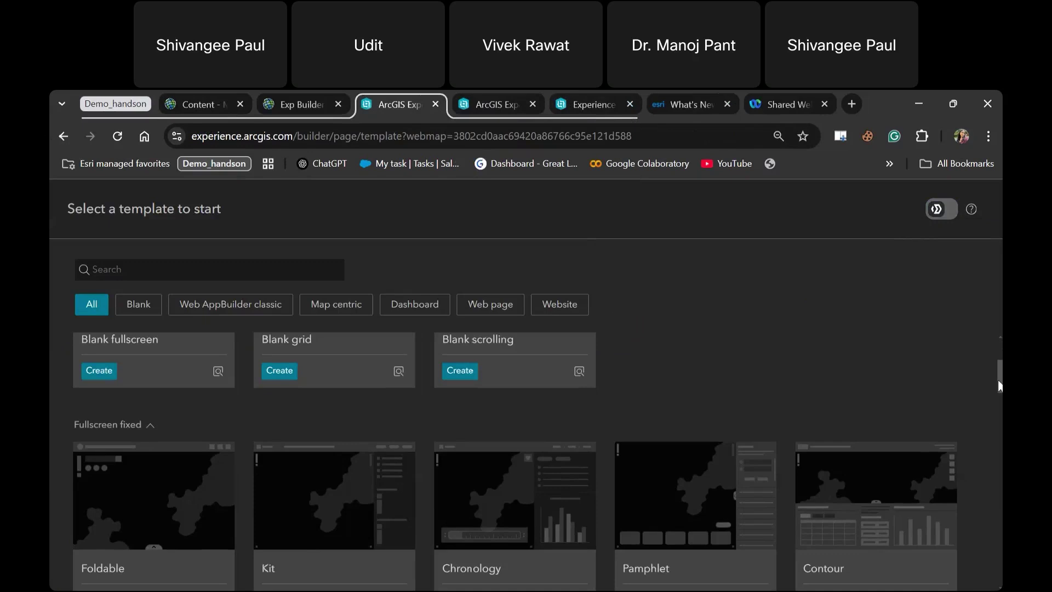
left_click_drag(999, 381, 1000, 350)
scroll(741, 389, "down", 5)
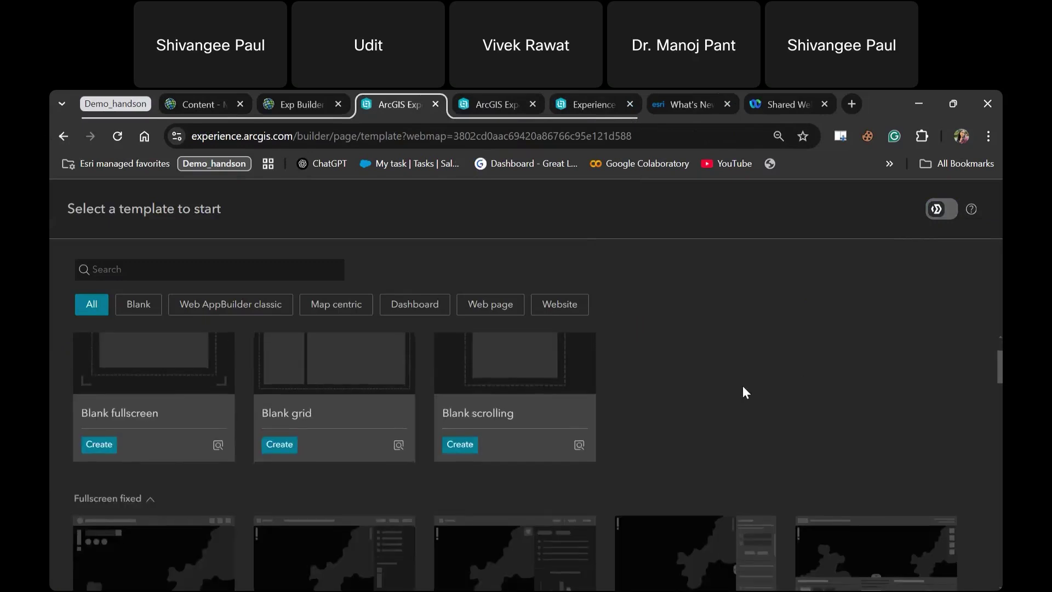
Step: Look through the template gallery and create a new experience from the Foldable template under Fullscreen fixed
scroll(657, 422, "down", 3)
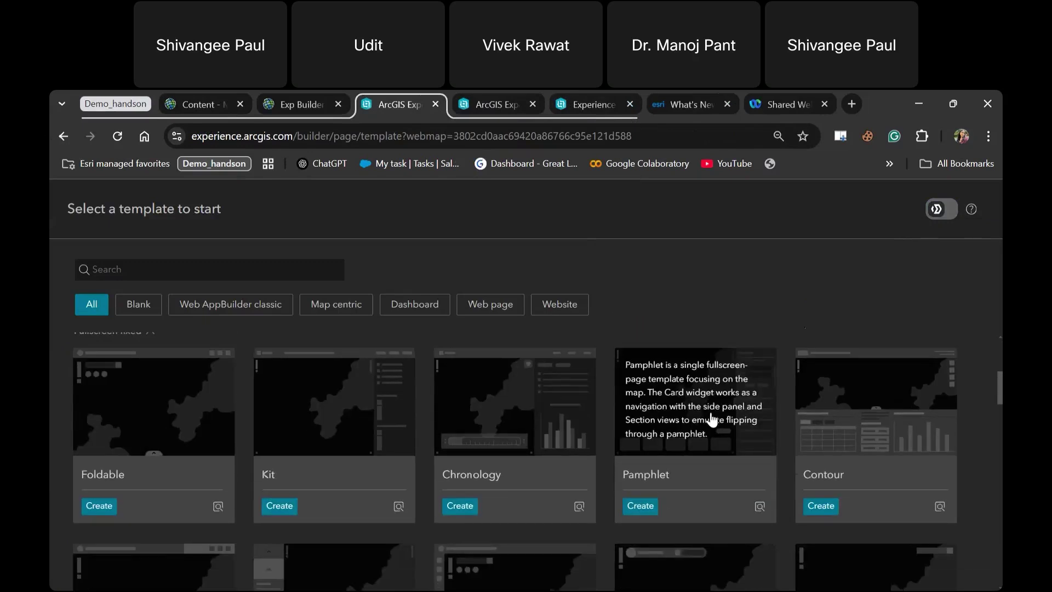
scroll(328, 485, "down", 2)
scroll(261, 484, "down", 3)
scroll(252, 482, "up", 5)
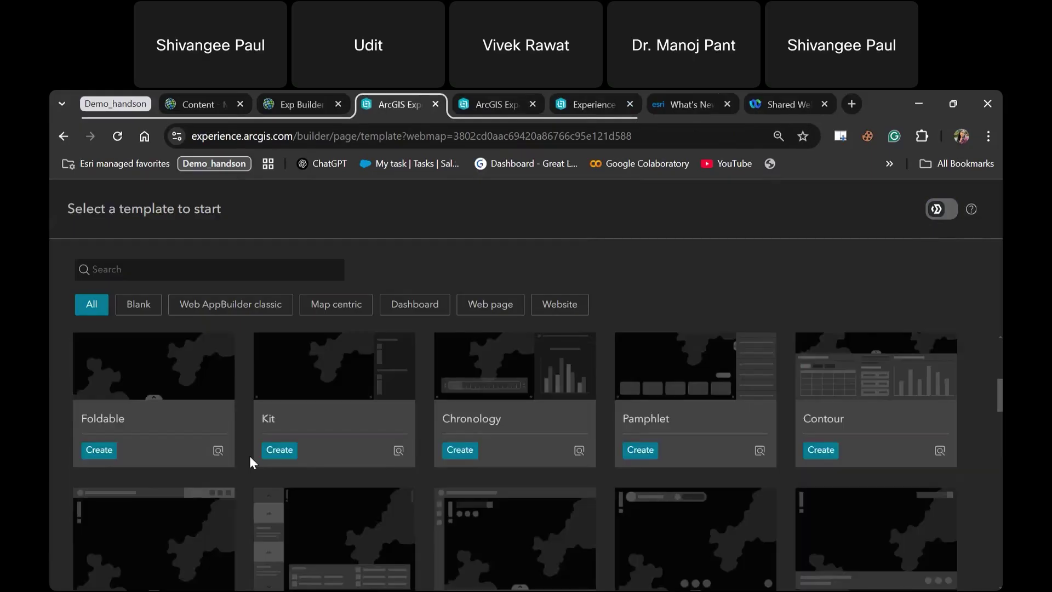
scroll(214, 437, "up", 5)
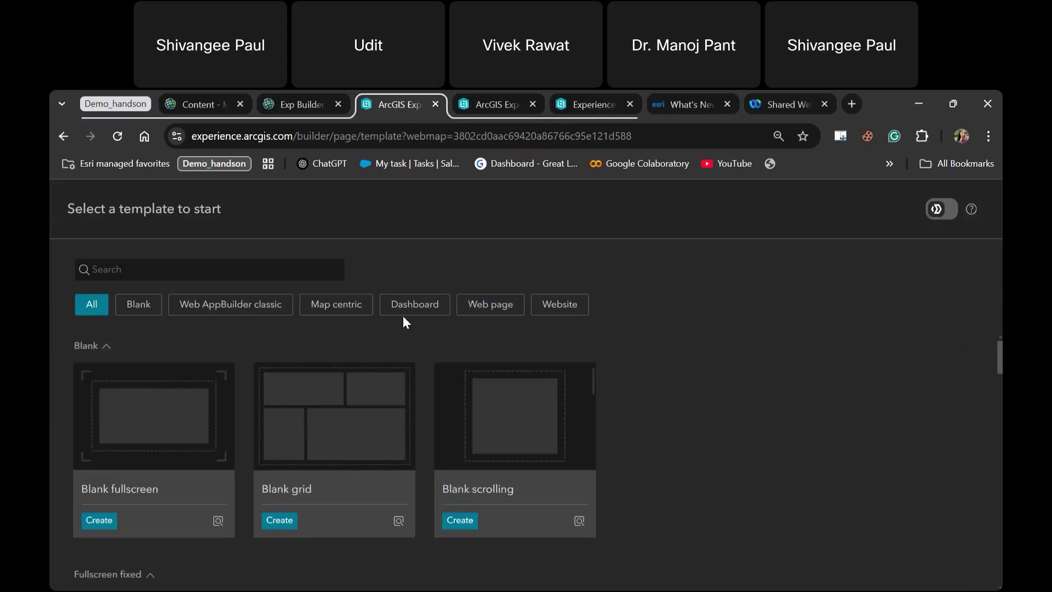
scroll(227, 346, "down", 2)
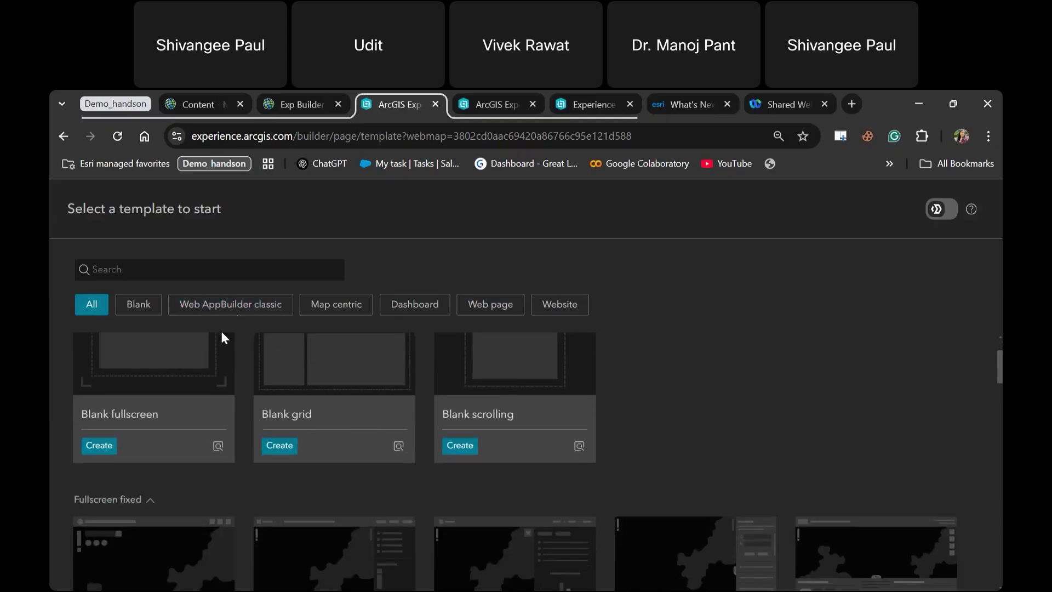
scroll(668, 411, "down", 1)
scroll(653, 425, "down", 1)
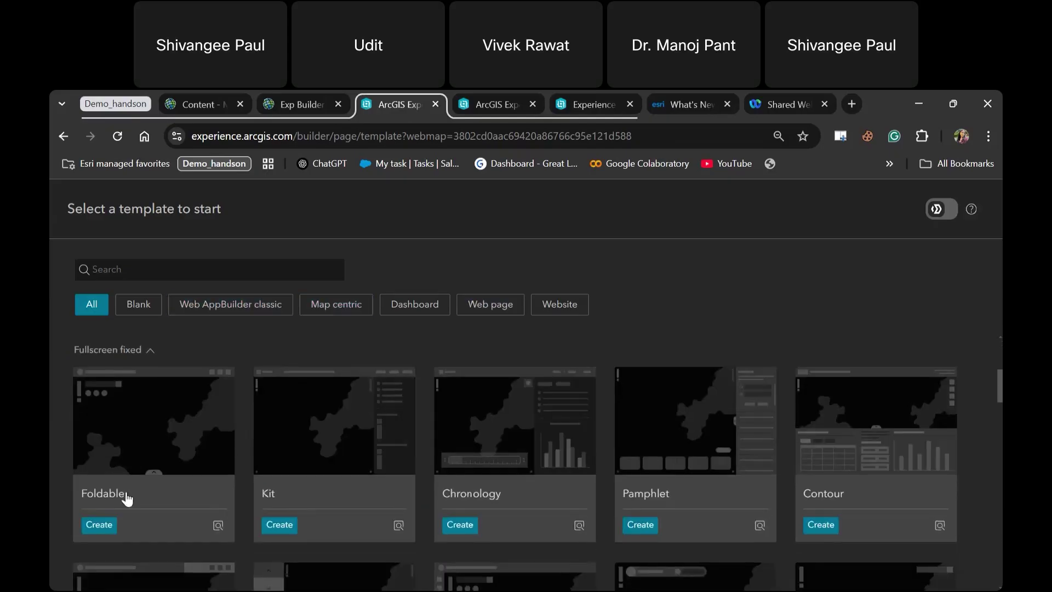
left_click(99, 527)
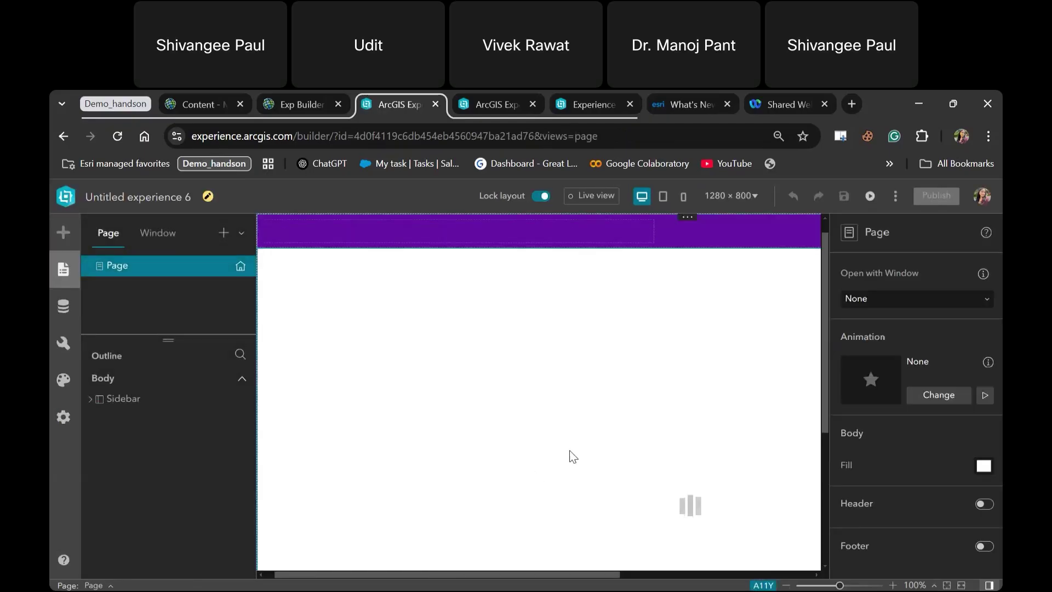
Step: Fit the page to the canvas and examine the header's Map Layers and Basemap Gallery widgets
left_click_drag(595, 575, 789, 570)
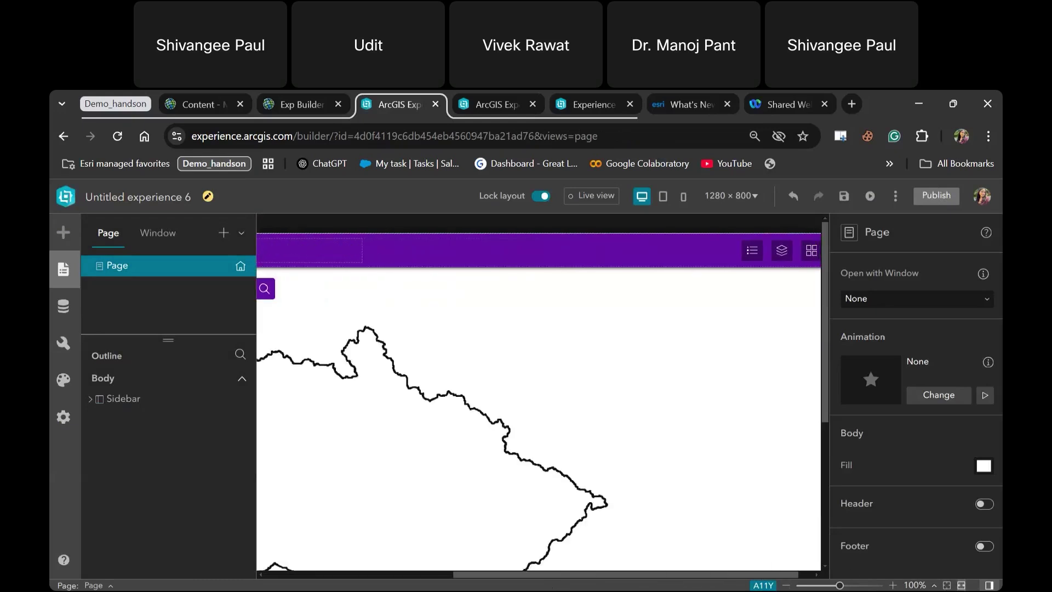
left_click(961, 585)
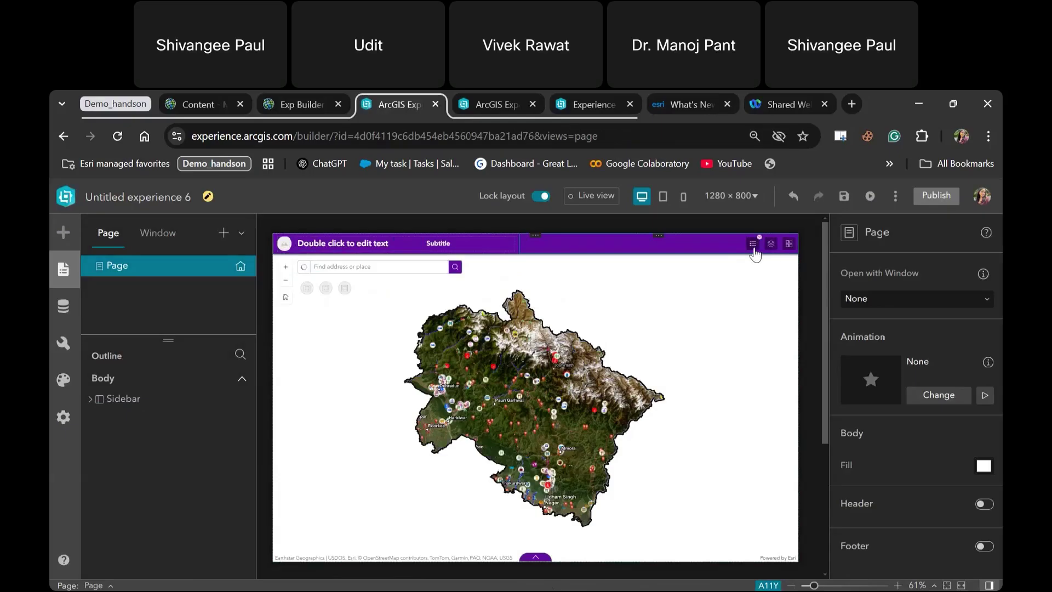
left_click(770, 245)
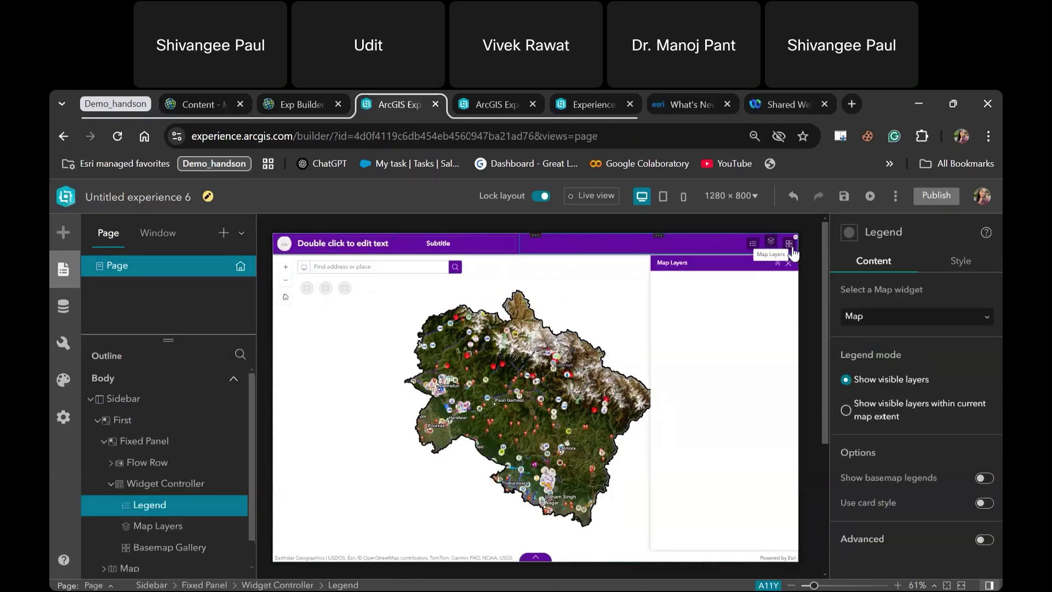
left_click(788, 244)
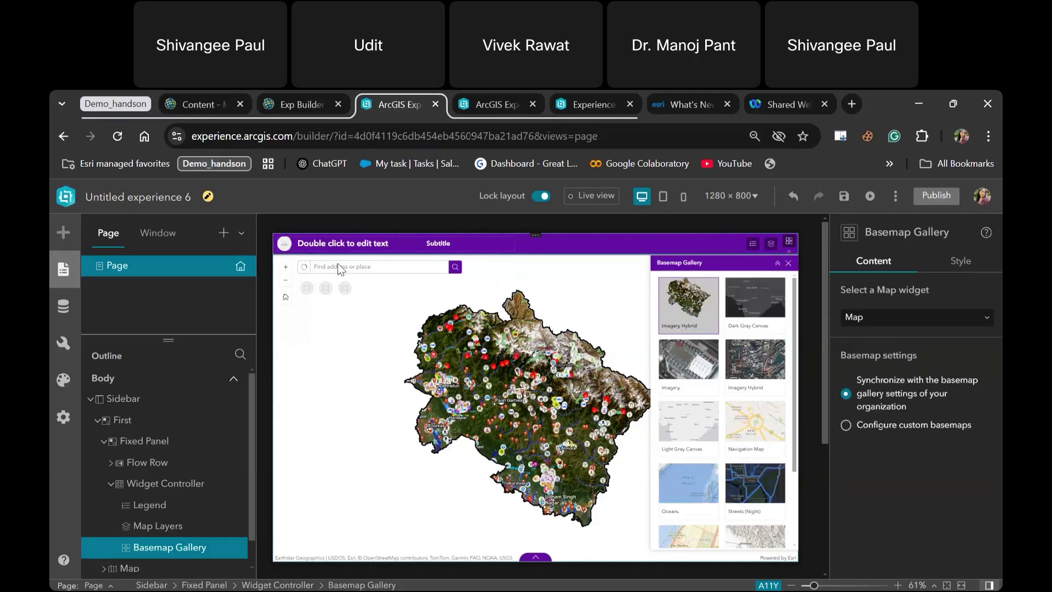
Step: Replace the placeholder title text in the page header with "Flood Views"
double_click(357, 246)
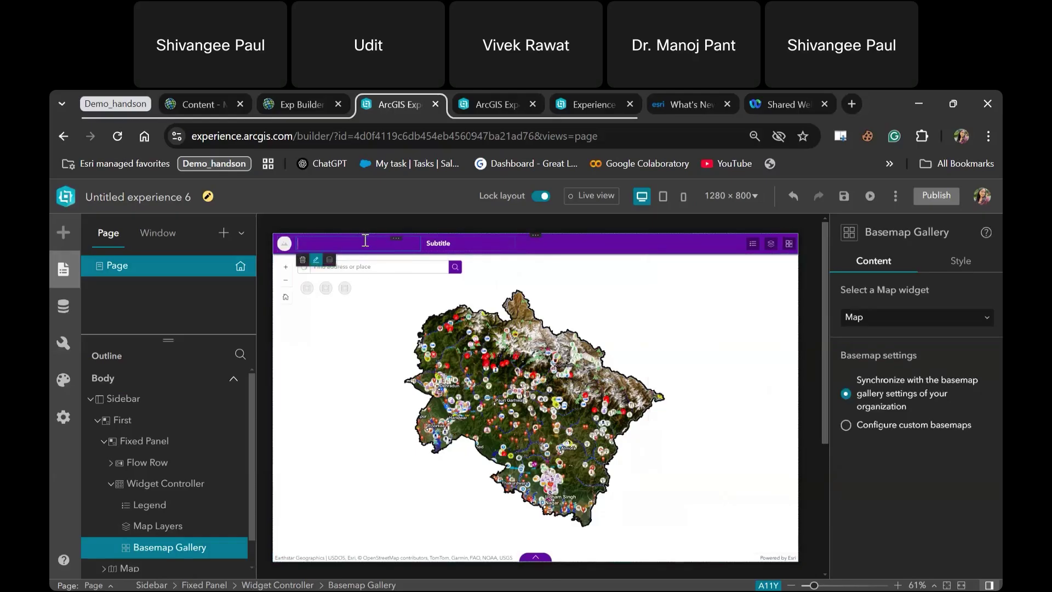
type("Floos")
key("BackSpace")
type("d")
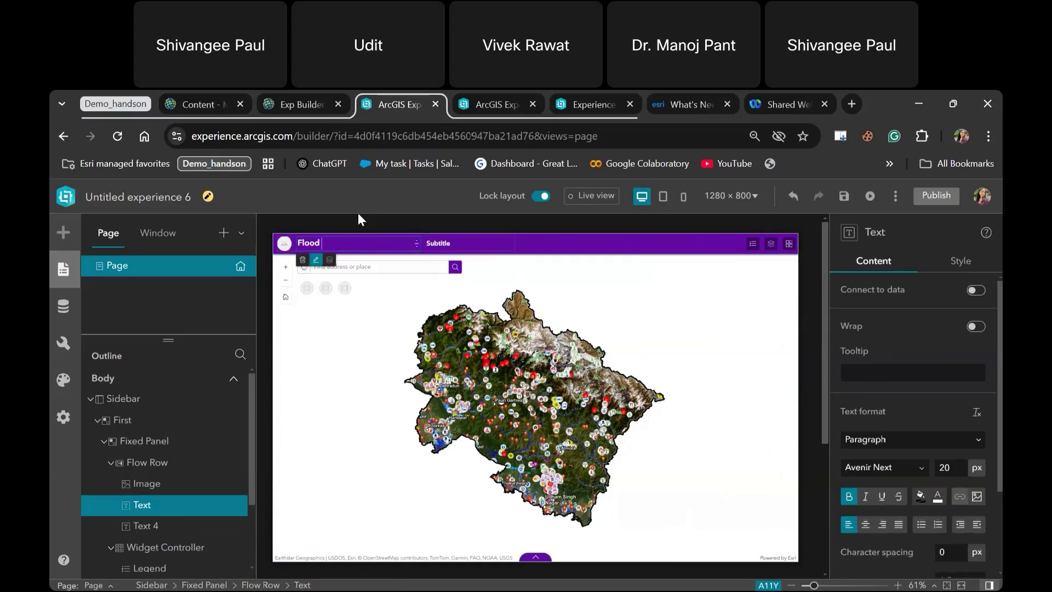
type(" Views")
left_click(285, 246)
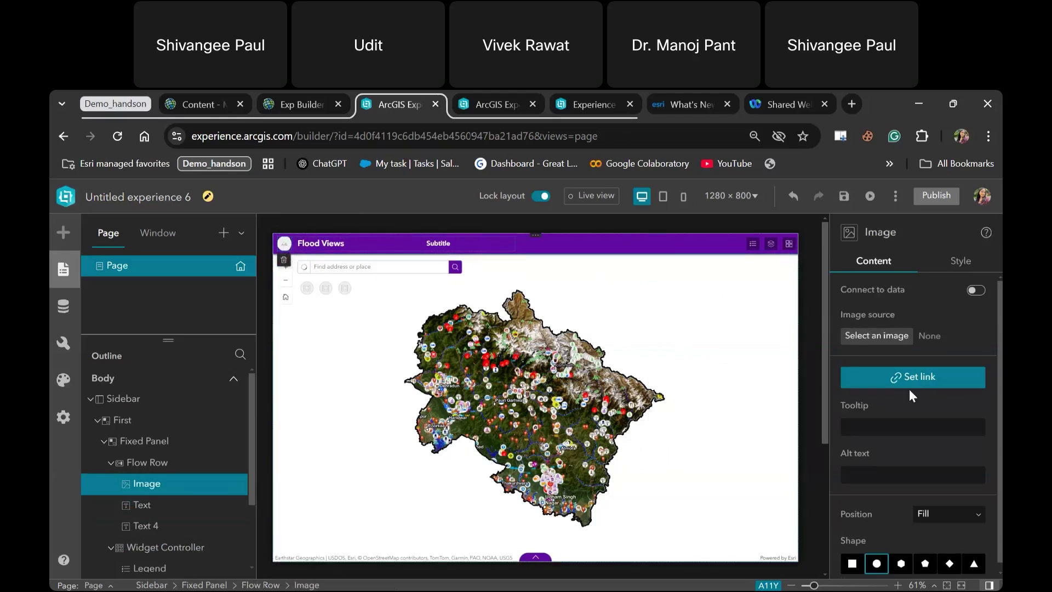
left_click(868, 334)
left_click(733, 289)
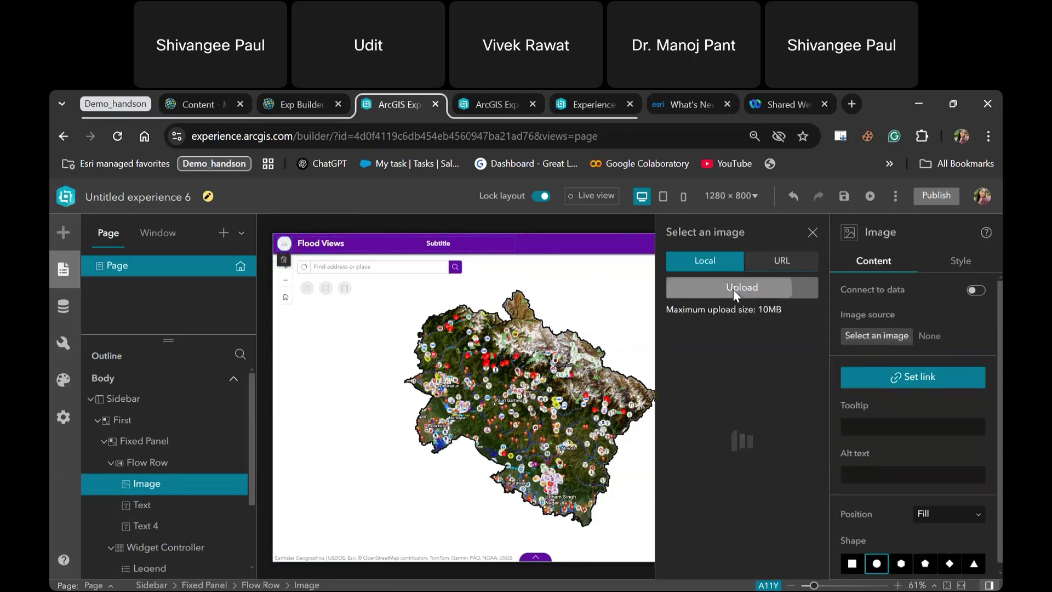
key("Escape")
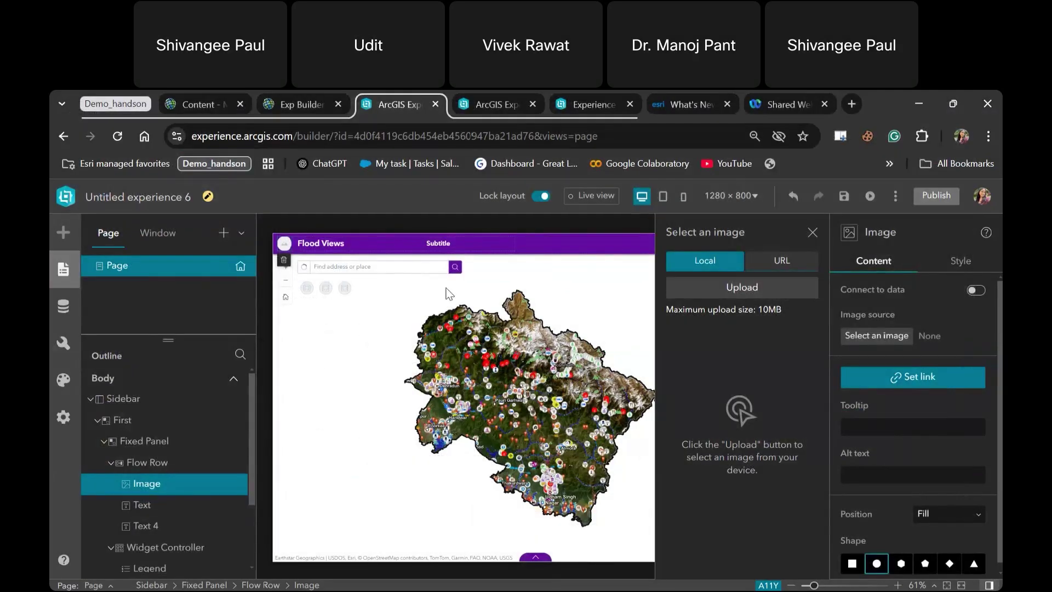
Step: Delete the Subtitle text widget from the page header
left_click(438, 244)
left_click(434, 260)
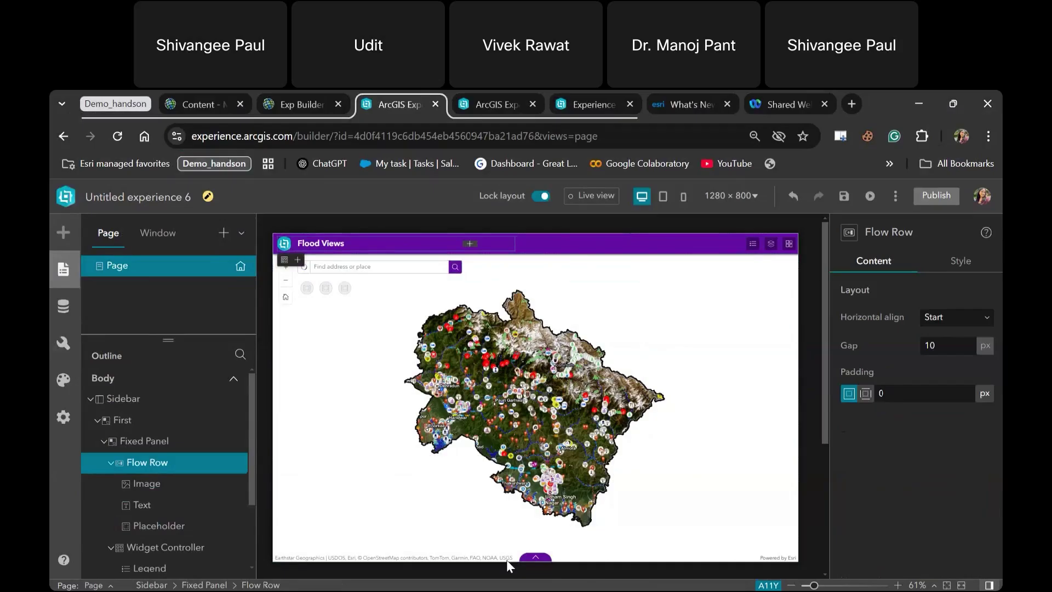
Step: Select the empty widget controller on the map, unlock the page layout and open the list of insertable widgets
left_click(307, 292)
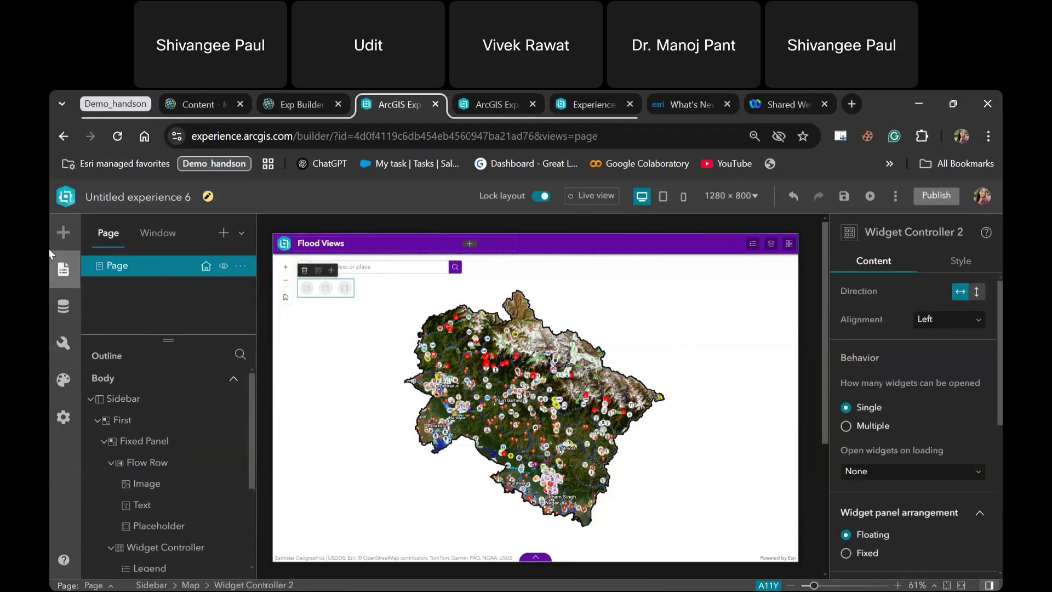
left_click(541, 195)
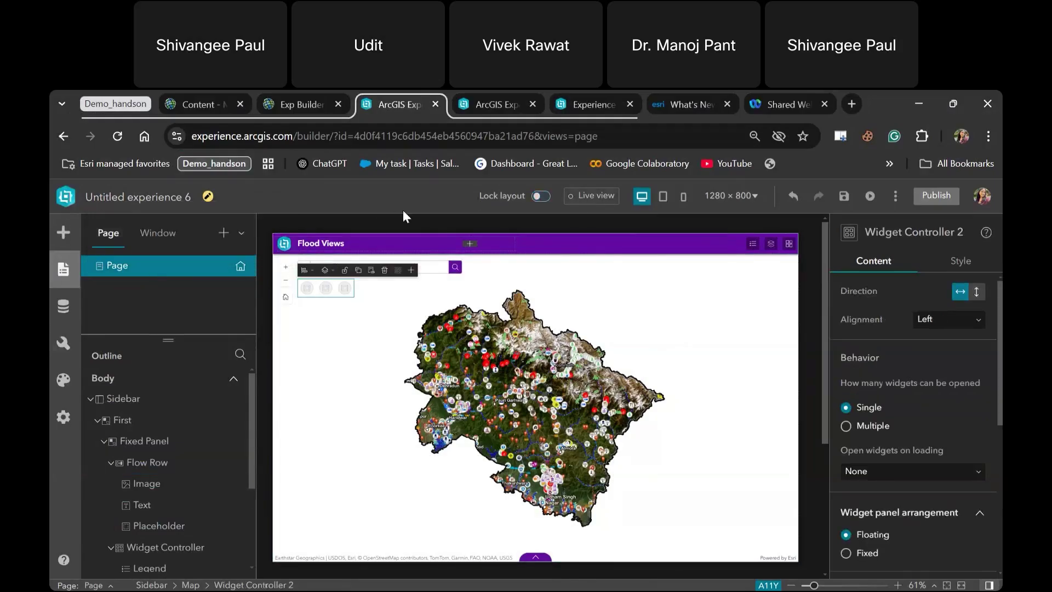
left_click(64, 232)
Step: Examine the map centric and data centric widgets available for insertion
scroll(201, 367, "down", 10)
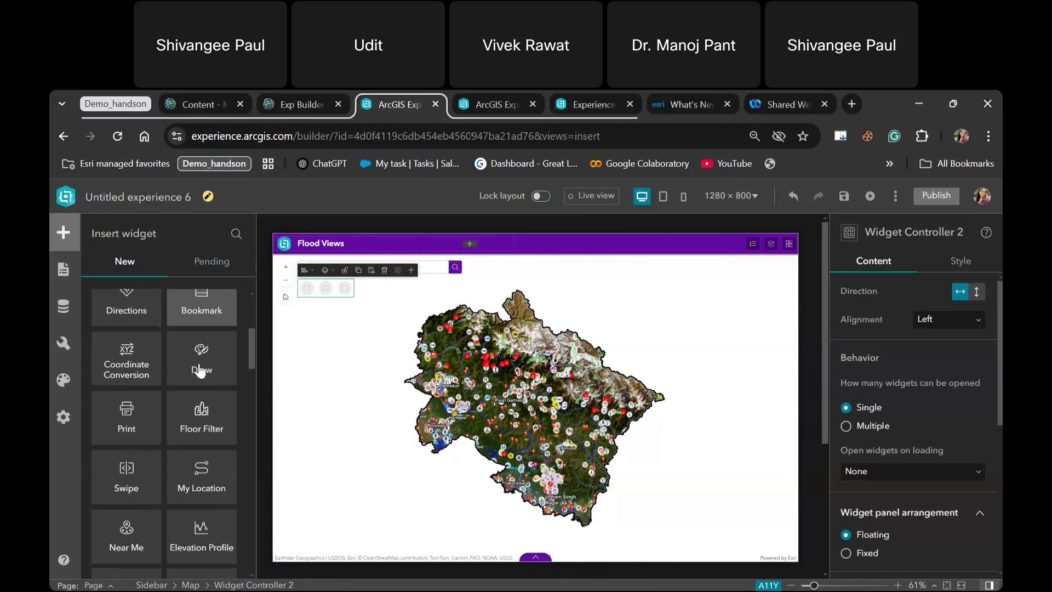
scroll(202, 374, "up", 10)
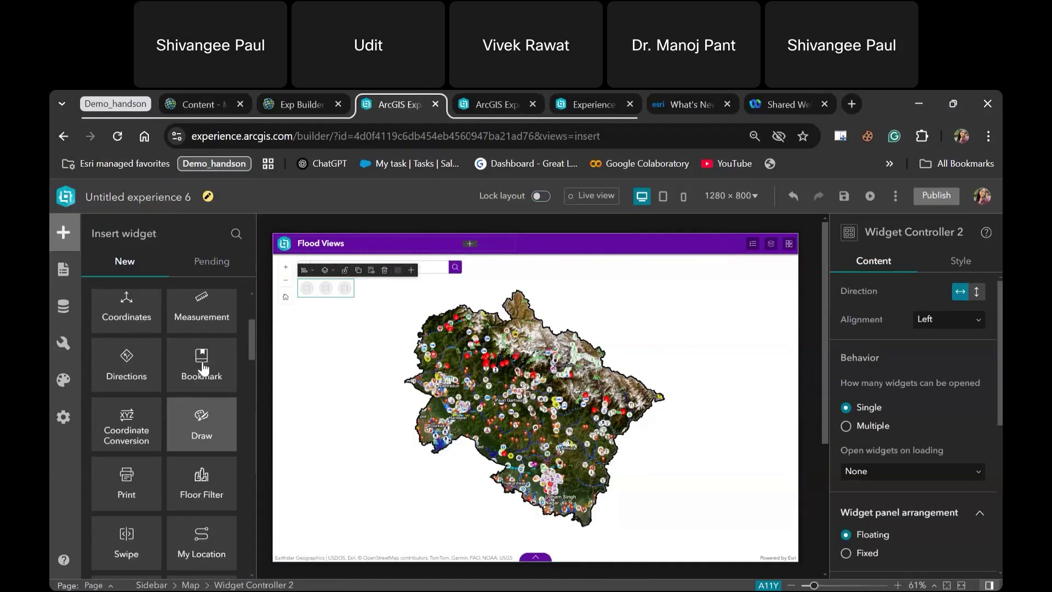
scroll(254, 304, "down", 1)
scroll(255, 307, "up", 1)
scroll(251, 297, "down", 2)
scroll(245, 301, "up", 1)
scroll(245, 304, "down", 9)
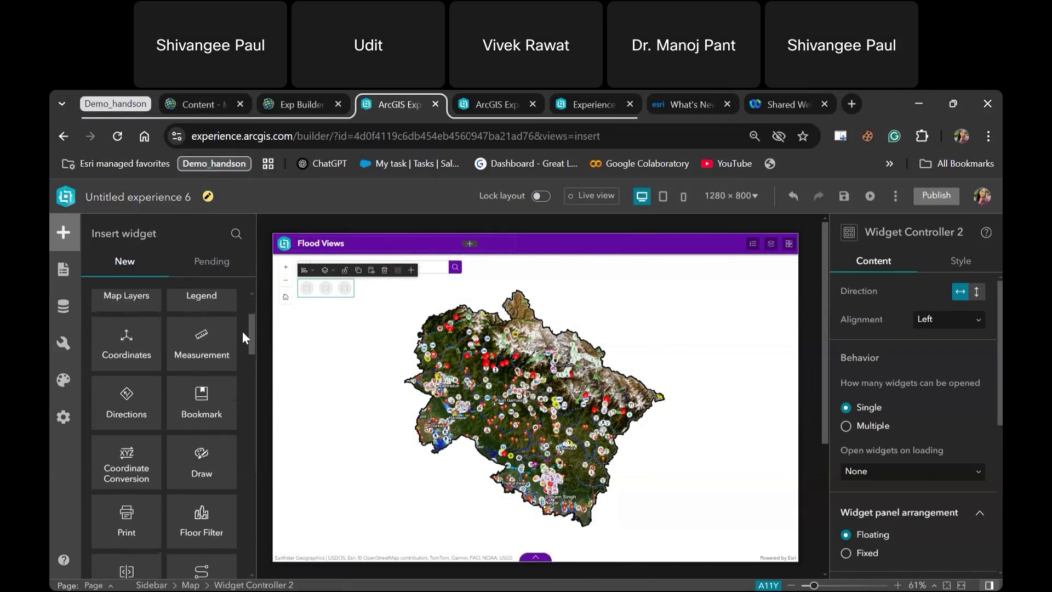
scroll(247, 390, "down", 1)
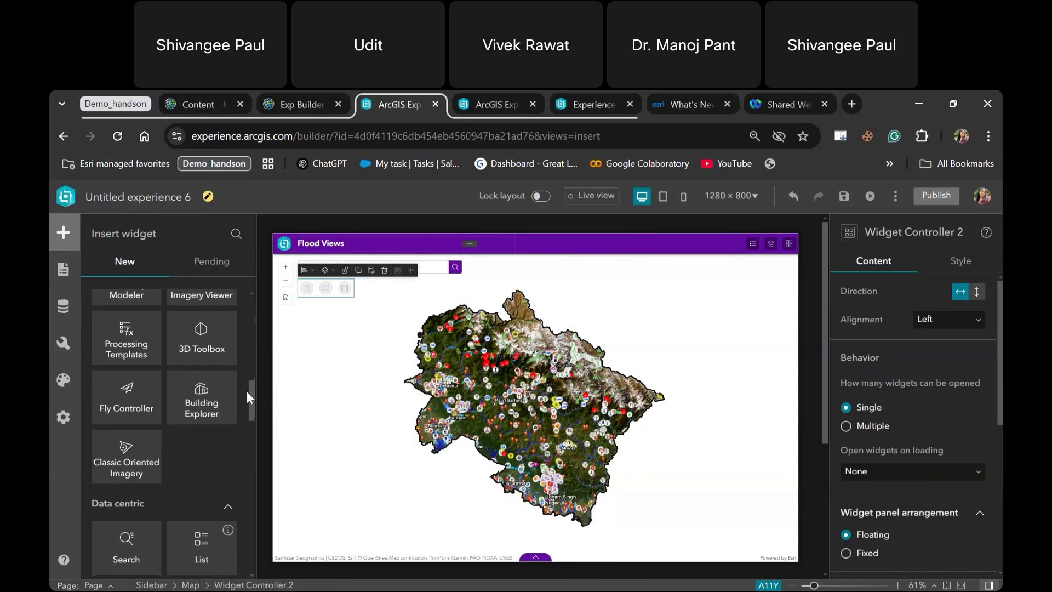
scroll(249, 407, "down", 3)
scroll(241, 307, "up", 7)
scroll(240, 300, "up", 4)
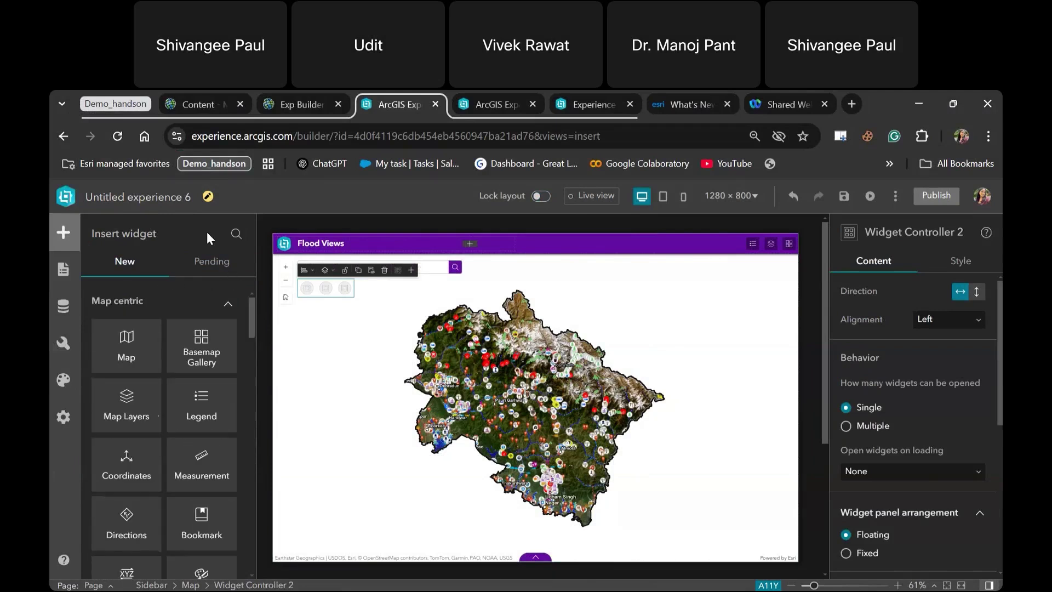
Step: Find the Add Data and Filter widgets and place them in the widget controller on the map
left_click(232, 233)
type("ad")
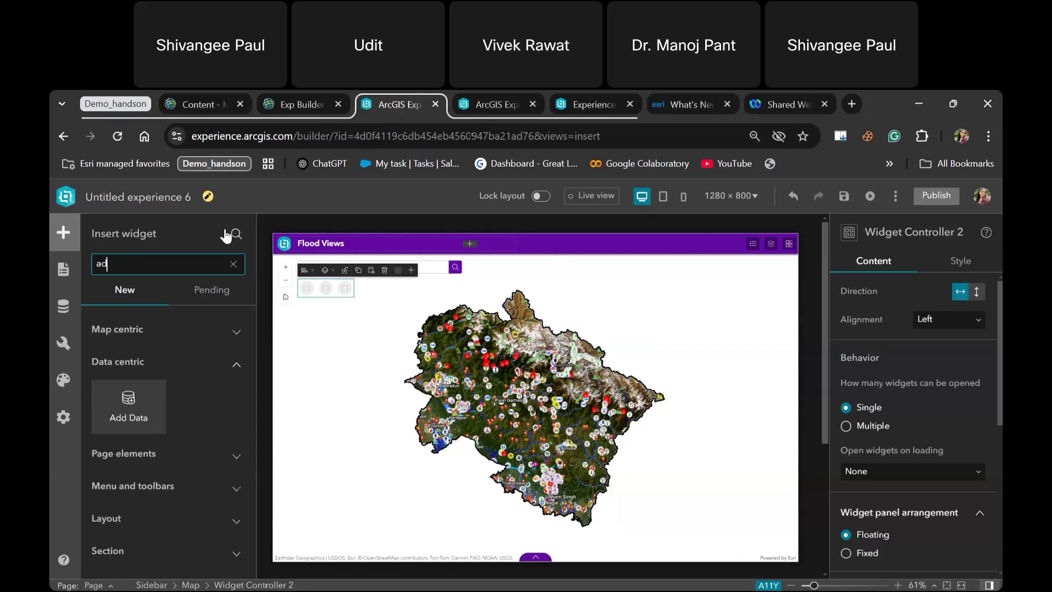
type("d data")
left_click_drag(139, 422, 307, 288)
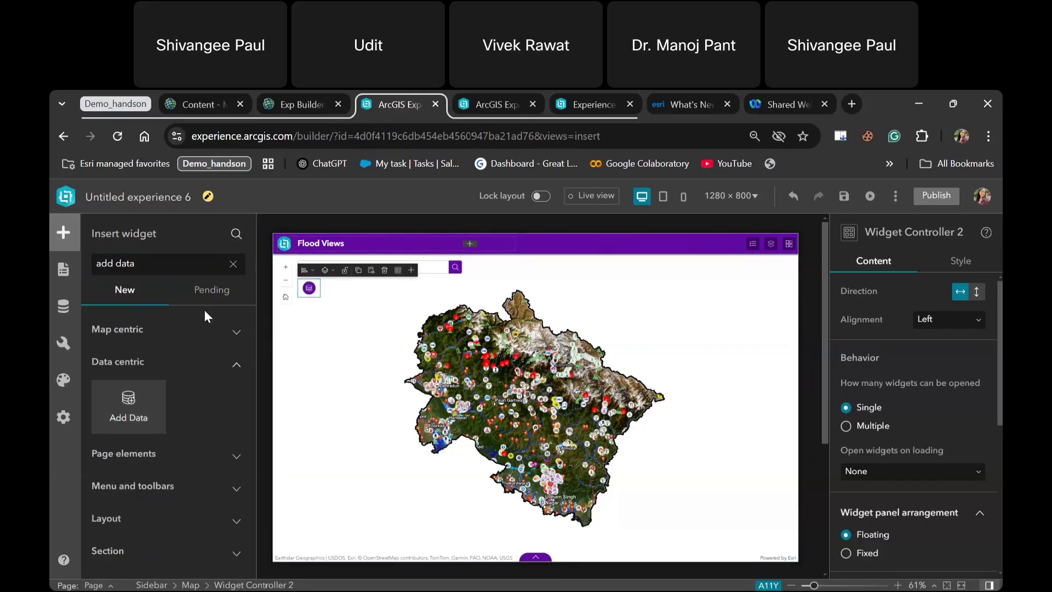
left_click(233, 264)
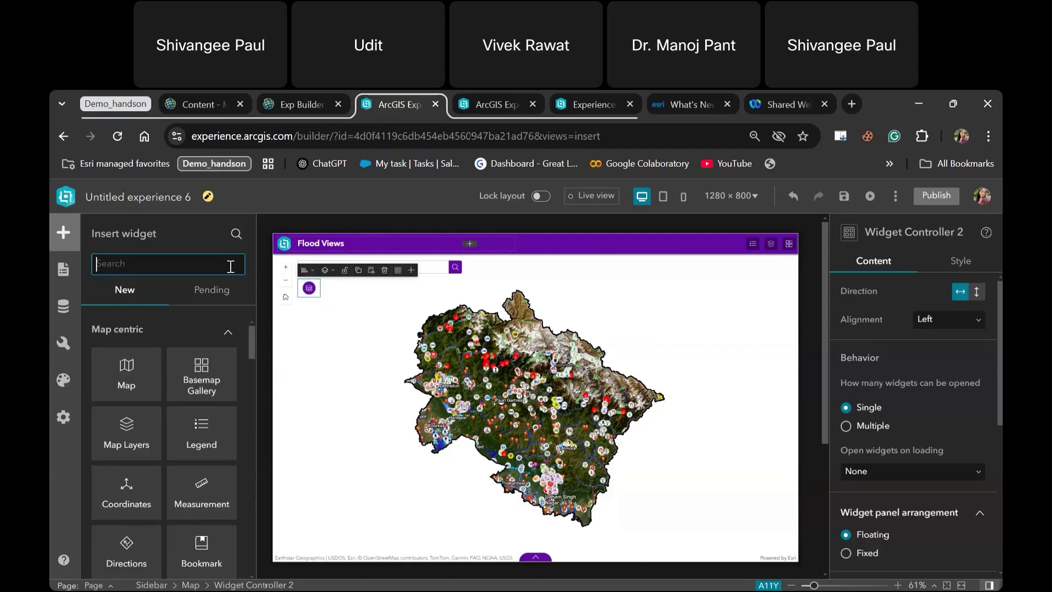
type("fil")
left_click_drag(144, 464, 319, 283)
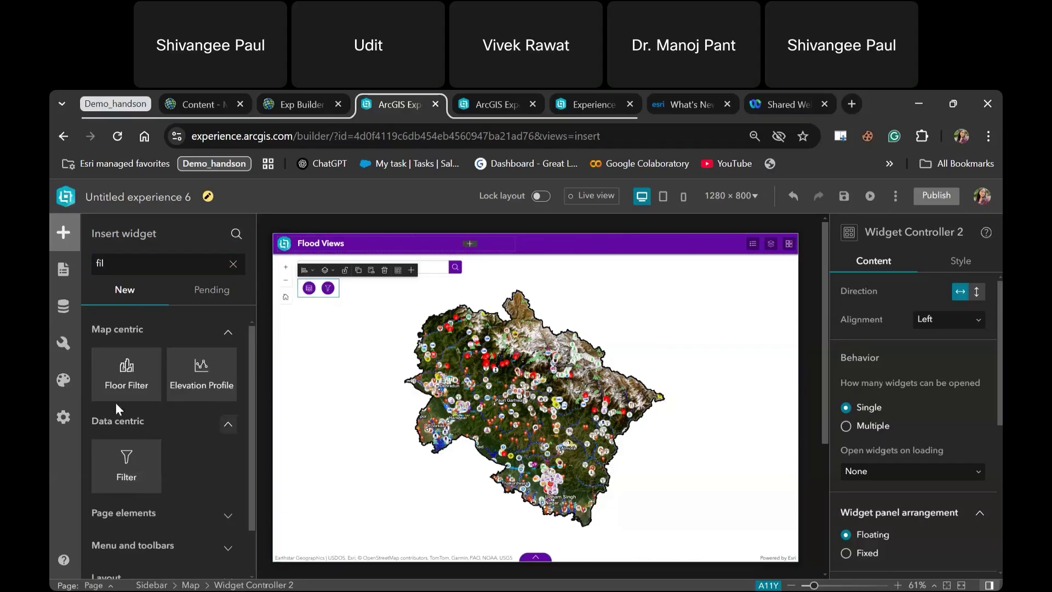
Step: Find the Near Me and Elevation Profile widgets and place them in the map's widget controller after Filter
left_click(234, 265)
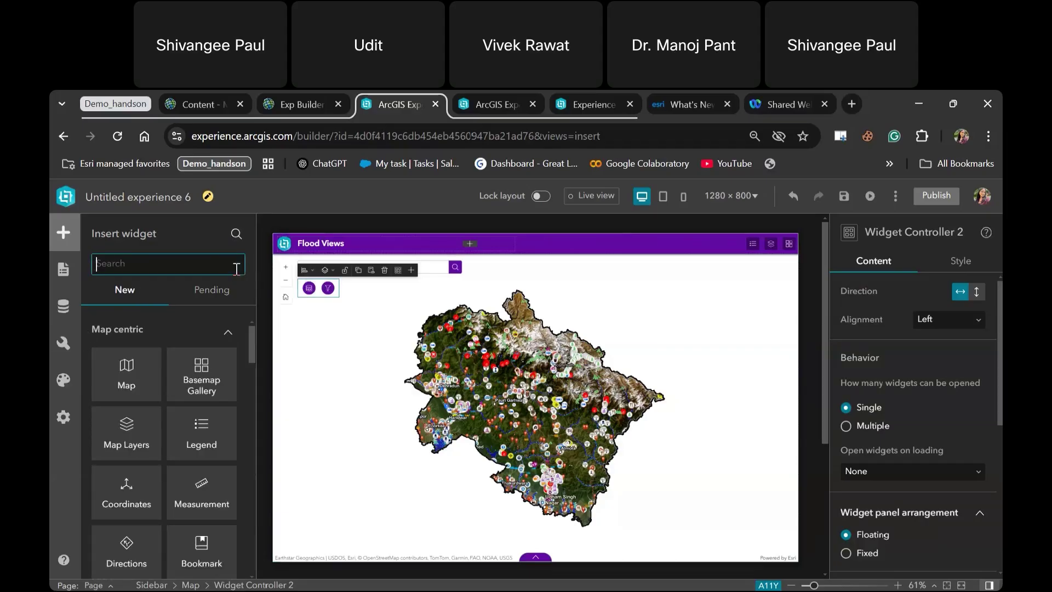
type("near")
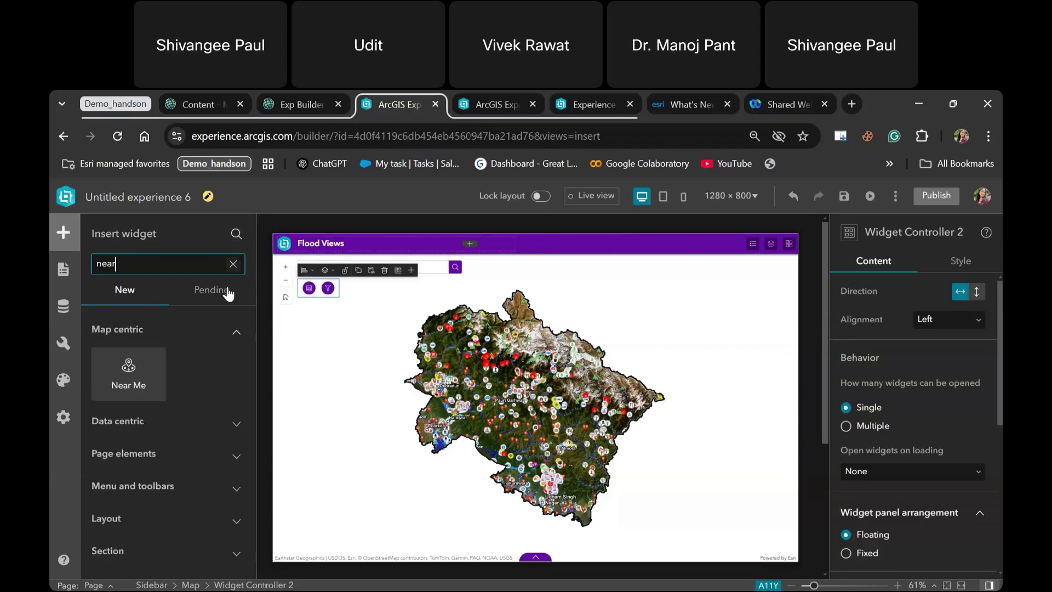
left_click_drag(134, 366, 335, 288)
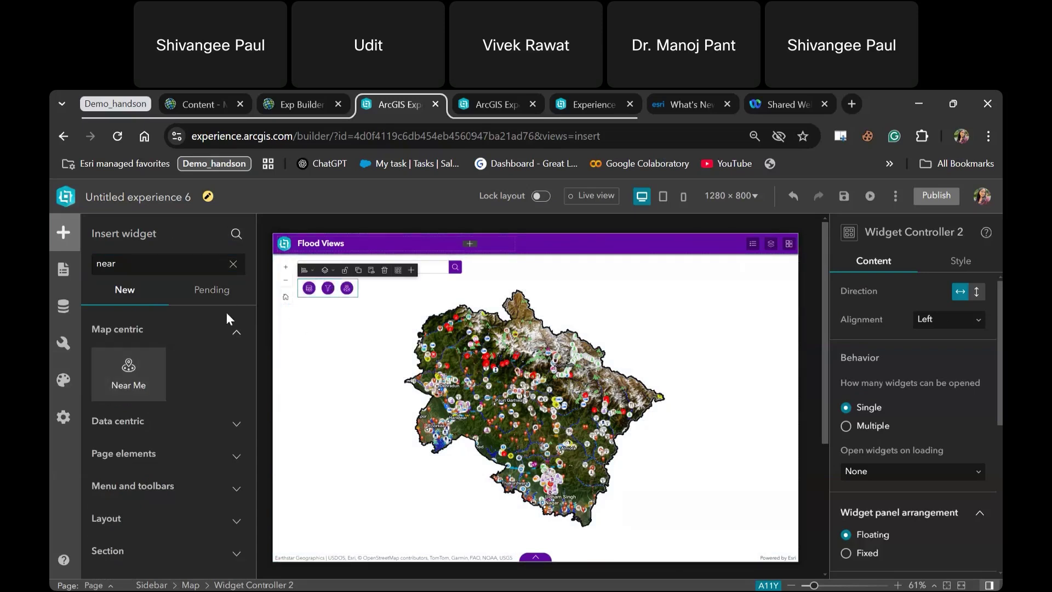
left_click(233, 266)
type("ele")
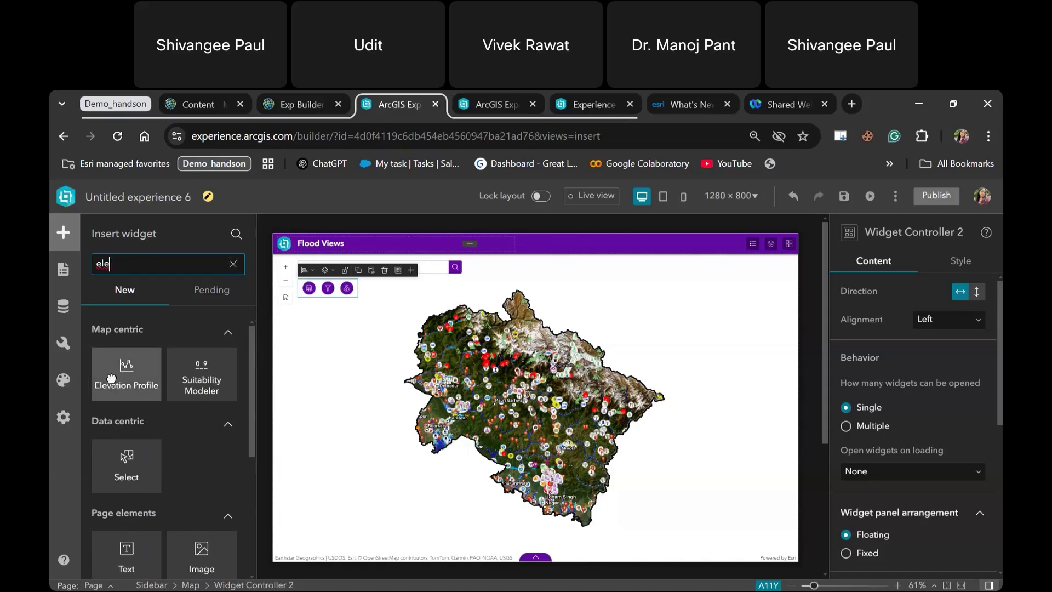
left_click_drag(111, 378, 333, 344)
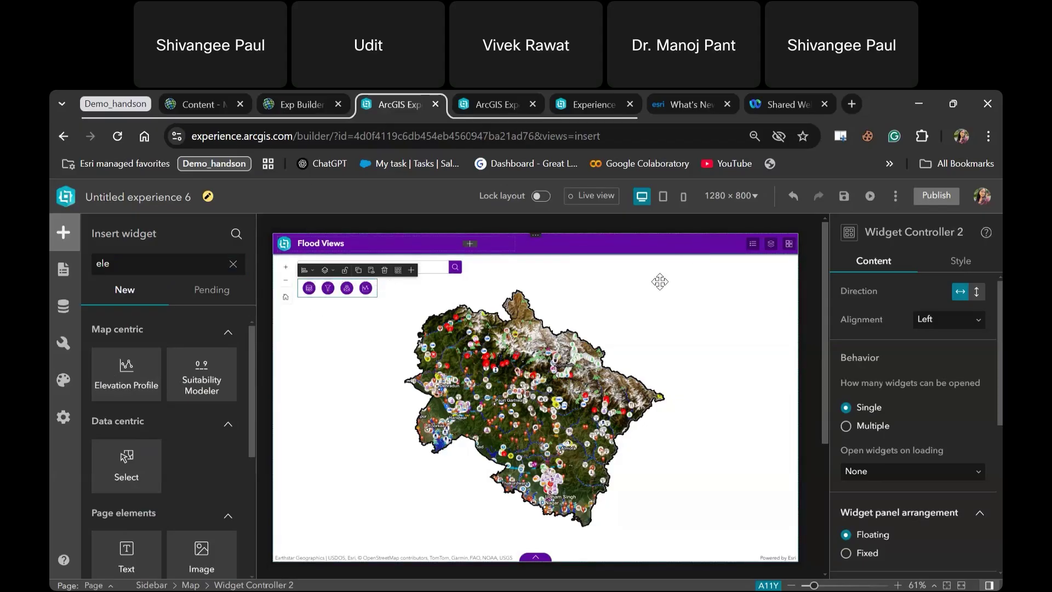
Step: Apply the Vivid theme to the experience
left_click(63, 379)
scroll(163, 408, "down", 3)
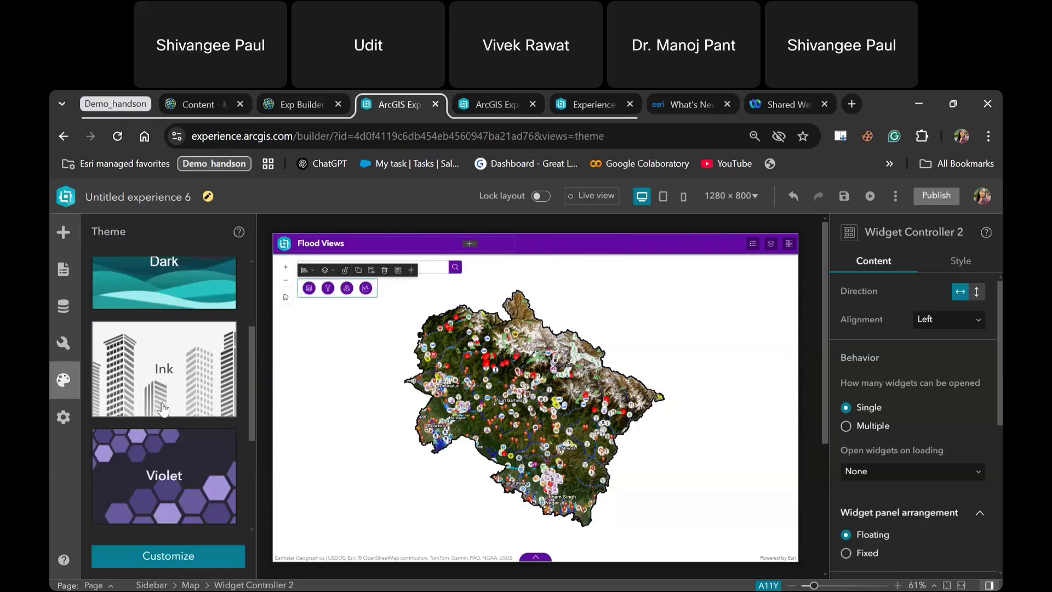
scroll(164, 408, "down", 3)
left_click(152, 427)
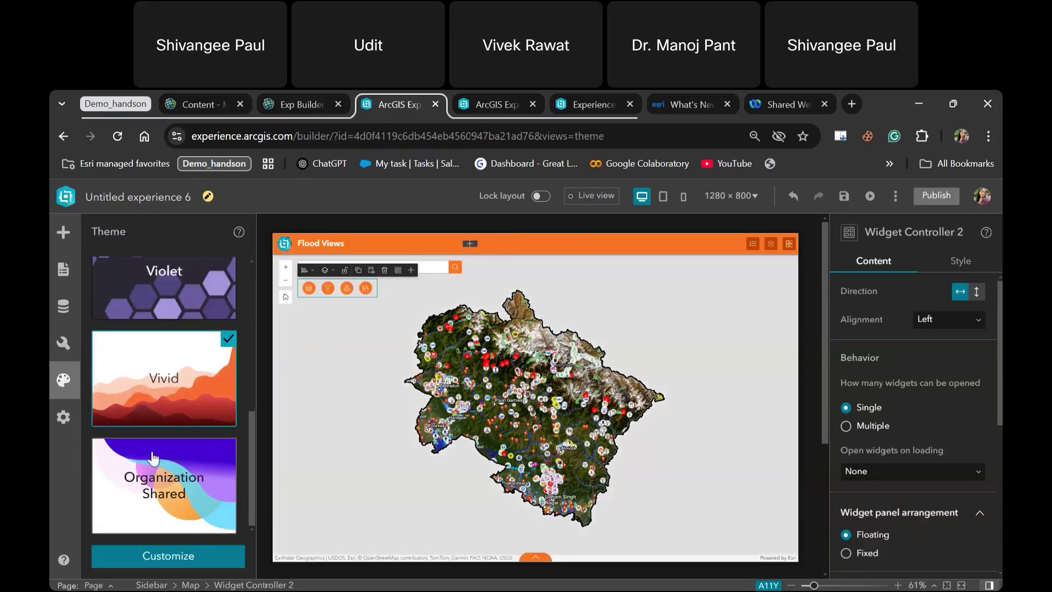
Step: Switch the experience's theme to Violet
scroll(200, 403, "up", 2)
left_click(176, 376)
scroll(200, 404, "down", 2)
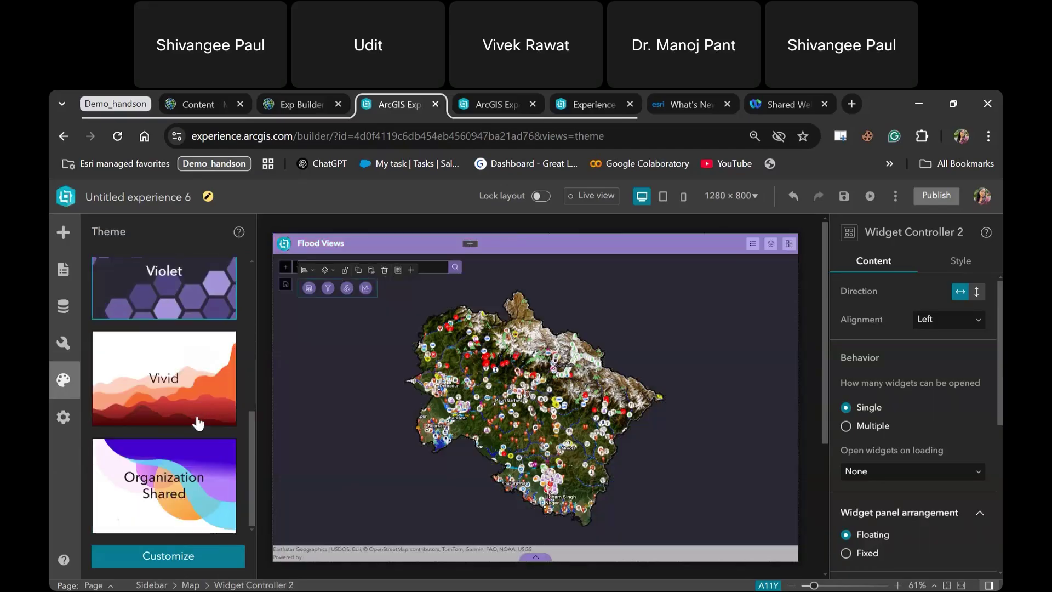
Step: Open the Filter widget on the map and create a new filter based on the Flood Depths (m) layer
scroll(199, 422, "up", 5)
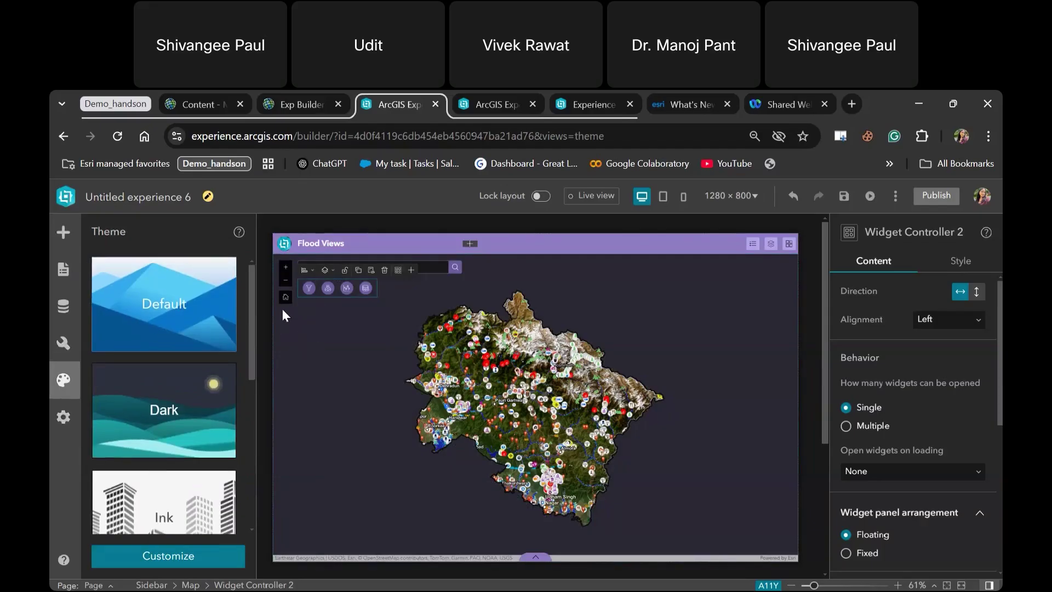
left_click(368, 347)
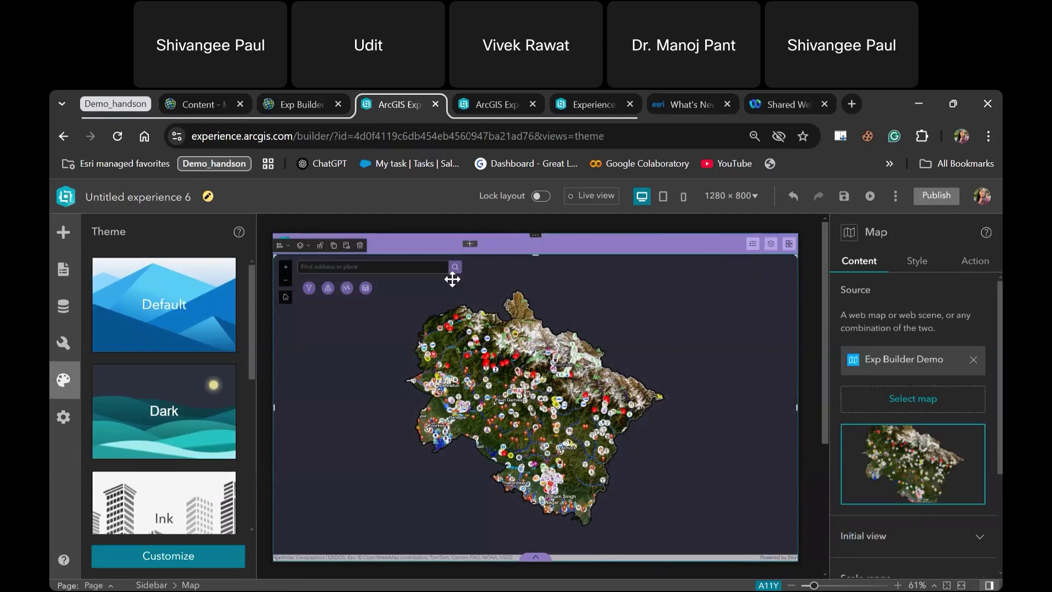
left_click(309, 289)
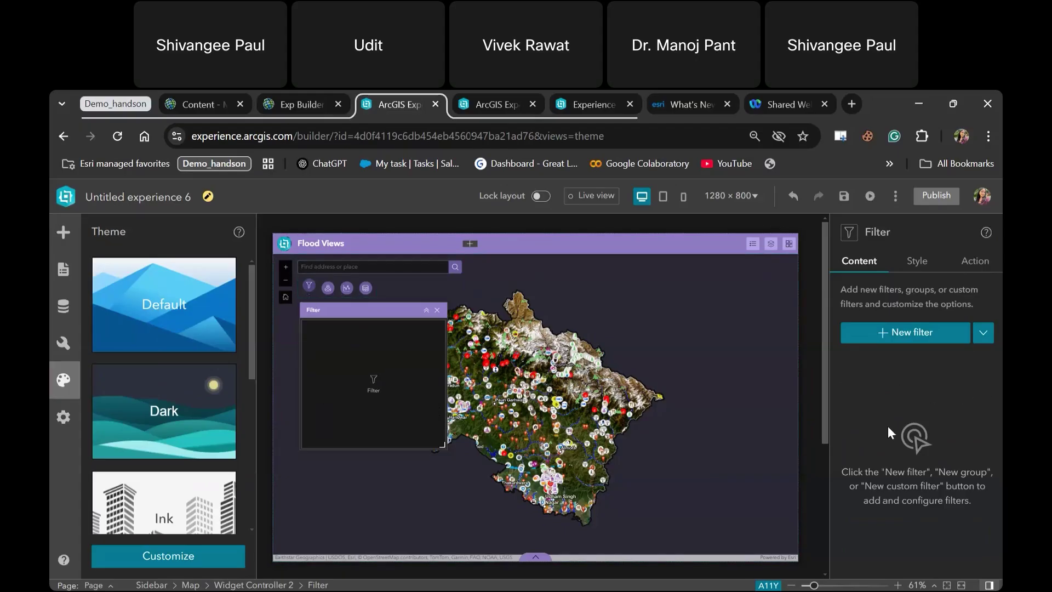
left_click(897, 334)
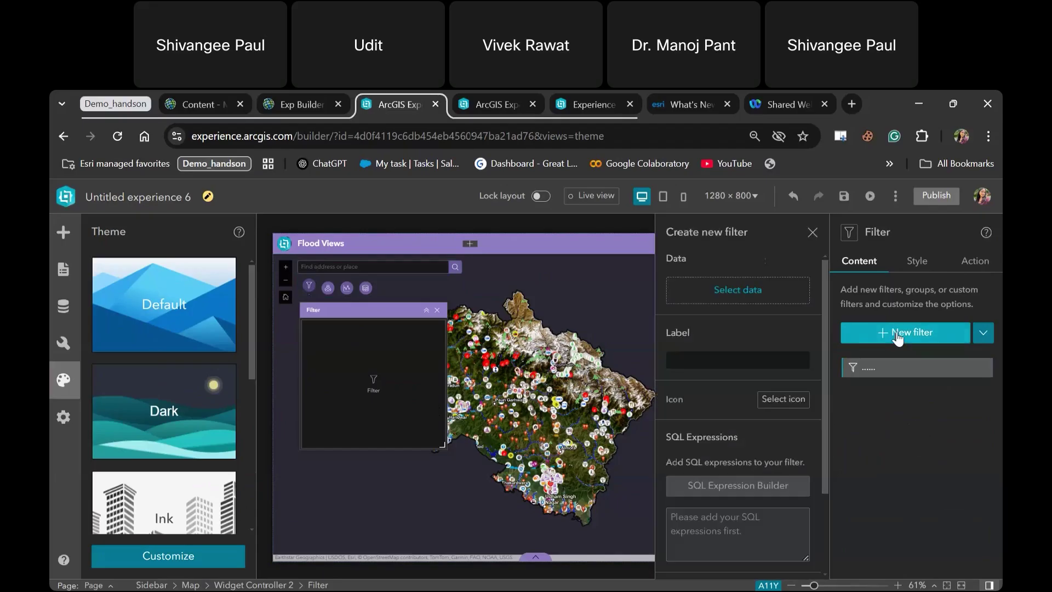
left_click(757, 294)
left_click(673, 320)
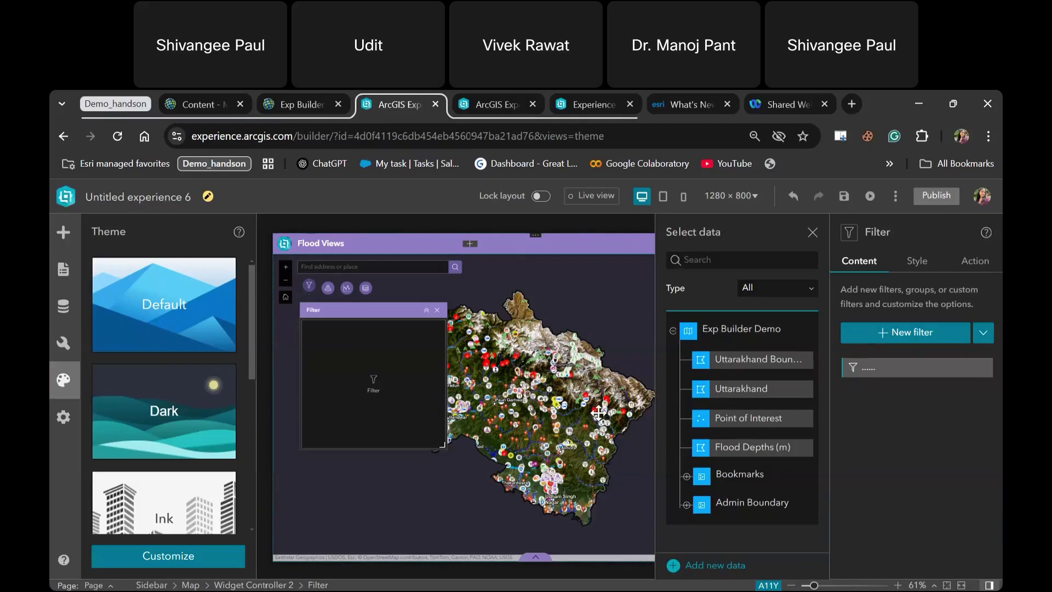
left_click(775, 448)
scroll(762, 399, "down", 3)
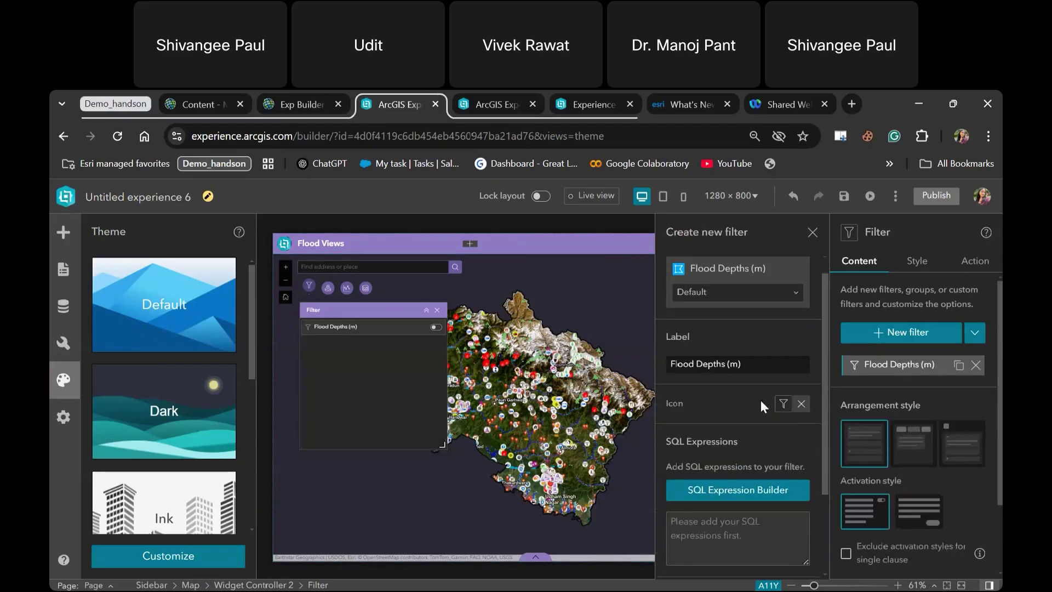
Step: Add a clause to the filter's SQL expression requiring FloodValue is 1, picked from the unique values
left_click(740, 378)
left_click(663, 362)
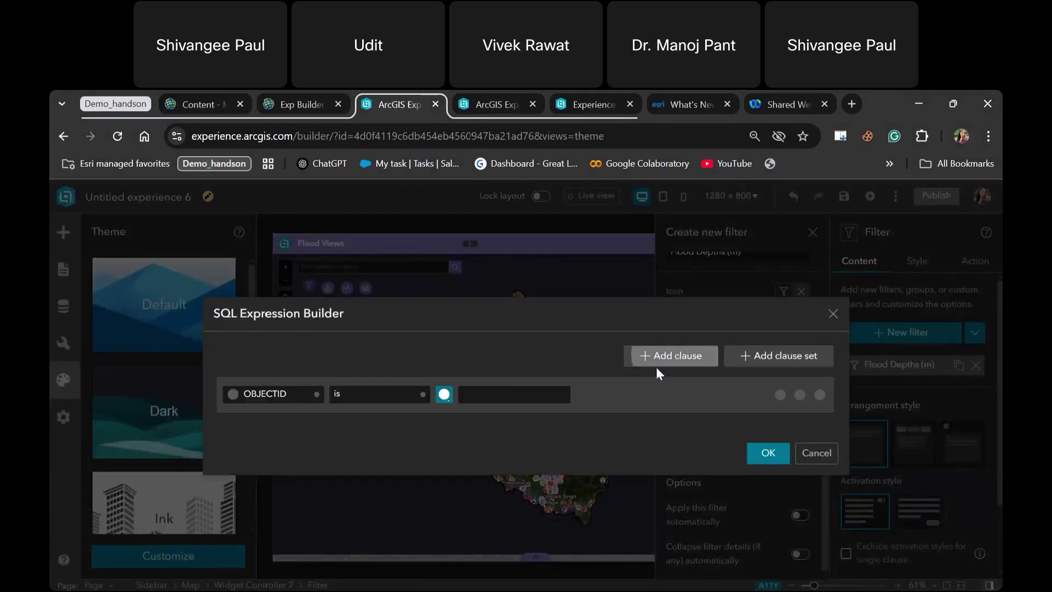
left_click(301, 395)
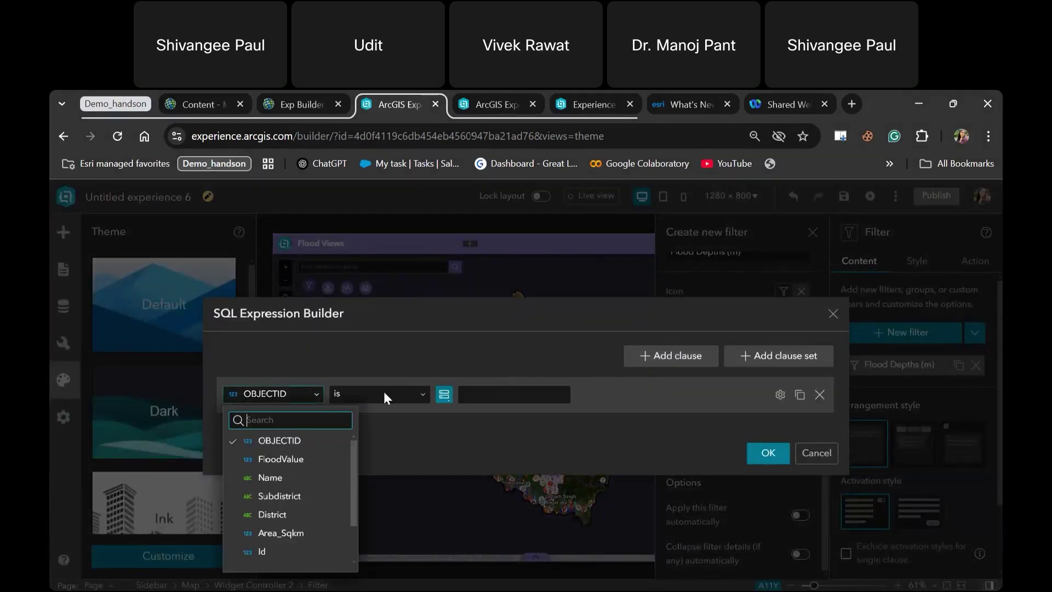
left_click(300, 463)
left_click(497, 395)
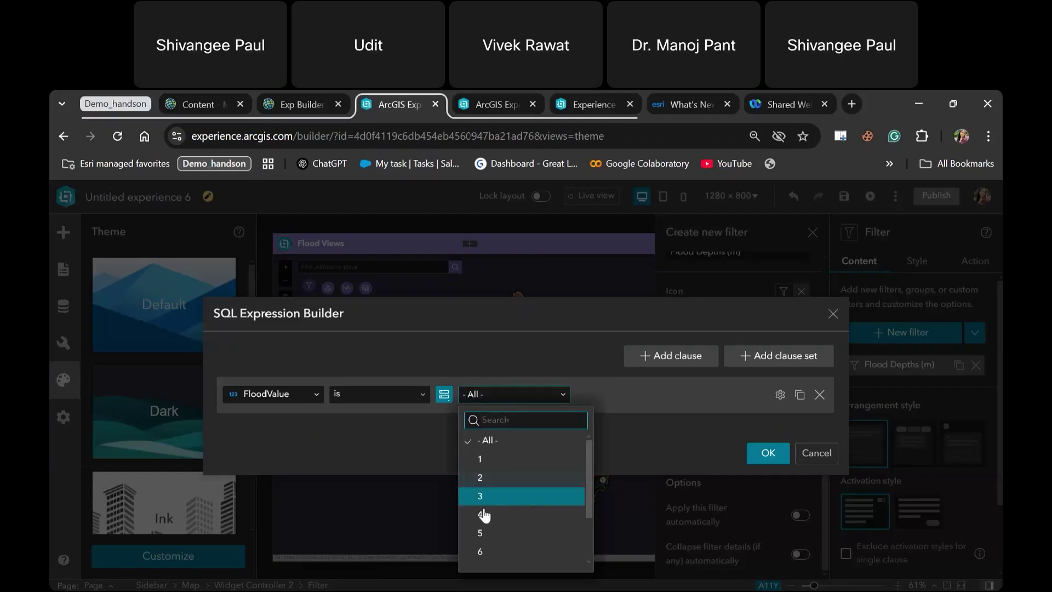
left_click(443, 394)
left_click(498, 396)
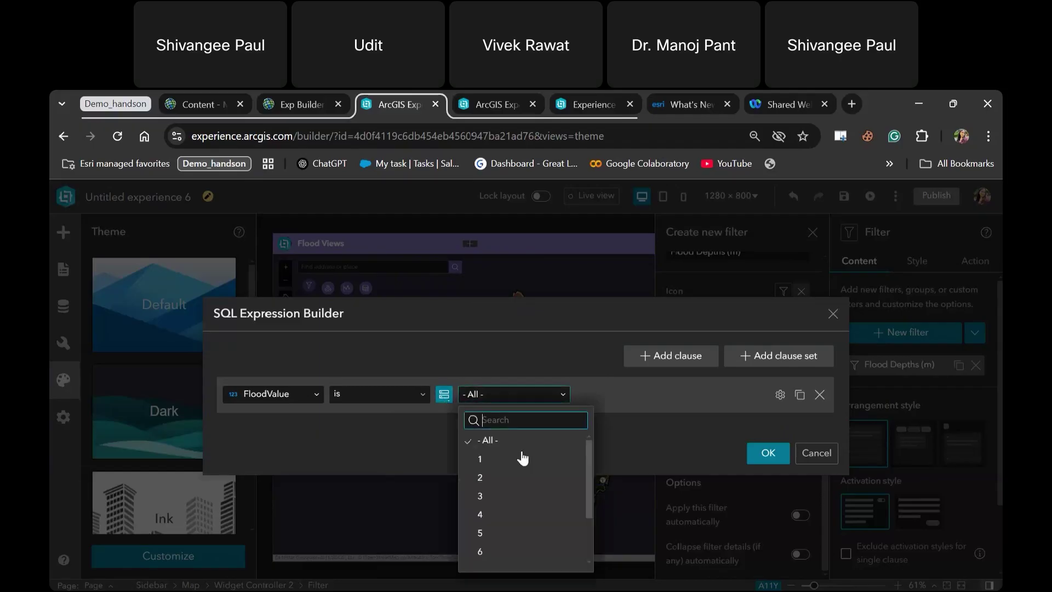
left_click(515, 458)
Step: Make the FloodValue clause ask for values with the label "1m flood", copy that label and accept the expression
left_click(779, 395)
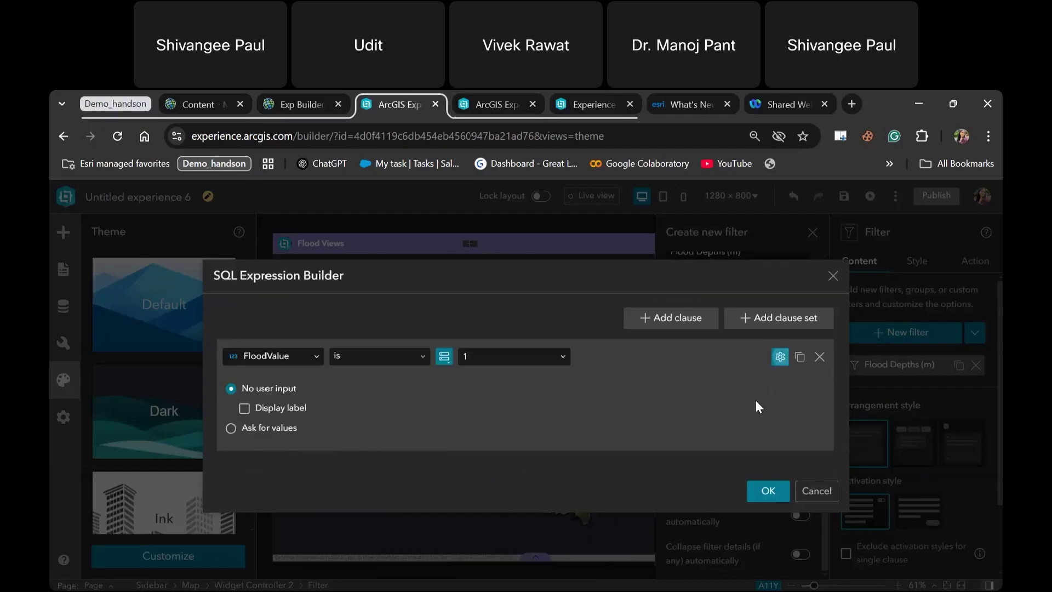
left_click(257, 427)
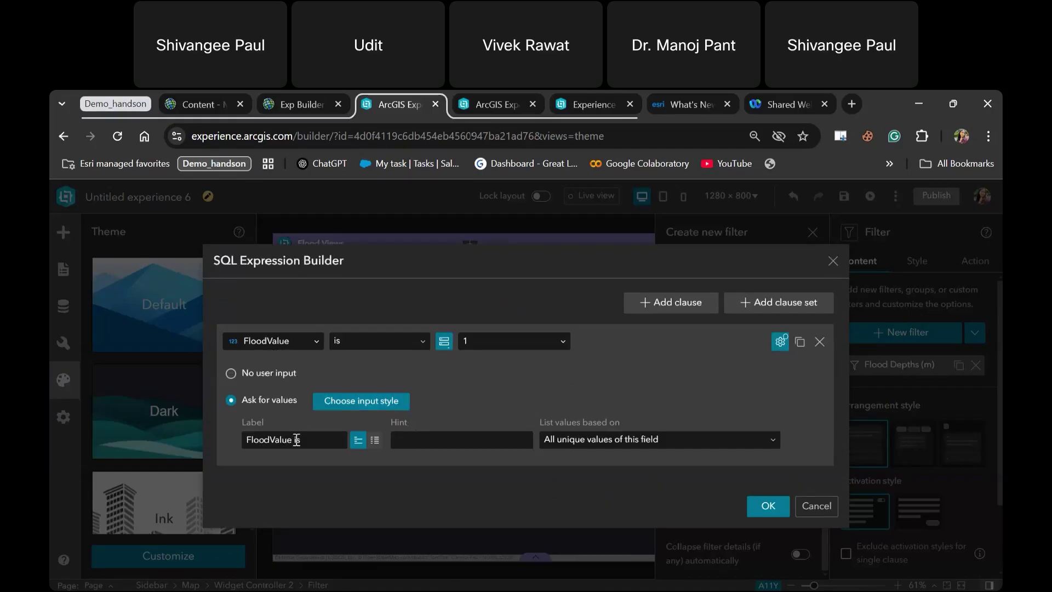
left_click_drag(296, 440, 162, 442)
key("BackSpace")
type("1m flood")
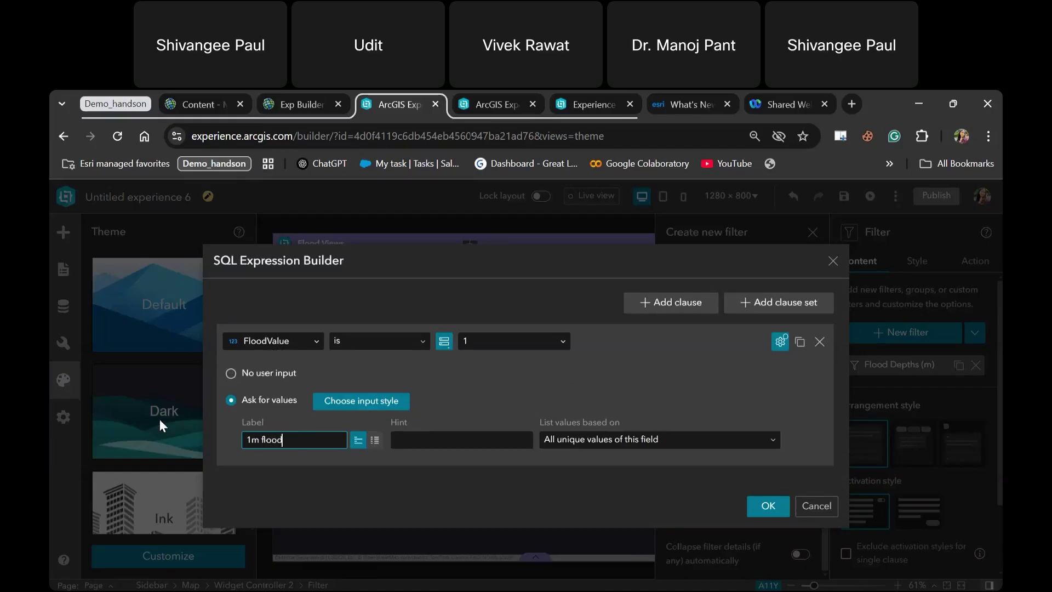
key("ctrl+a")
key("ctrl+c")
left_click(763, 503)
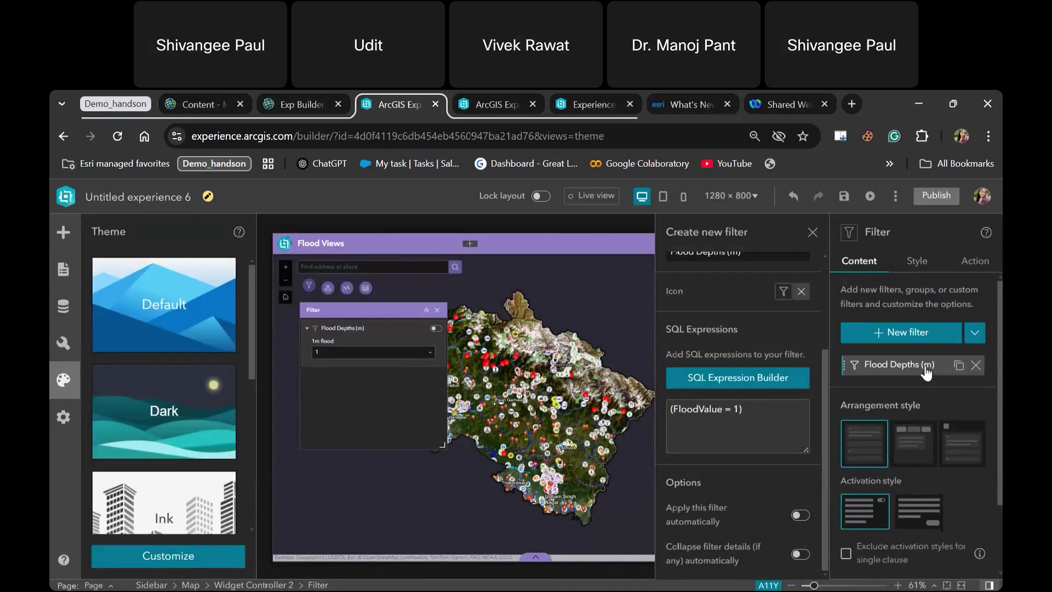
Step: Rename the Flood Depths (m) filter to "1m flood" using the copied label
scroll(747, 310, "up", 1)
scroll(747, 309, "up", 3)
triple_click(748, 385)
key("ctrl+v")
left_click(718, 403)
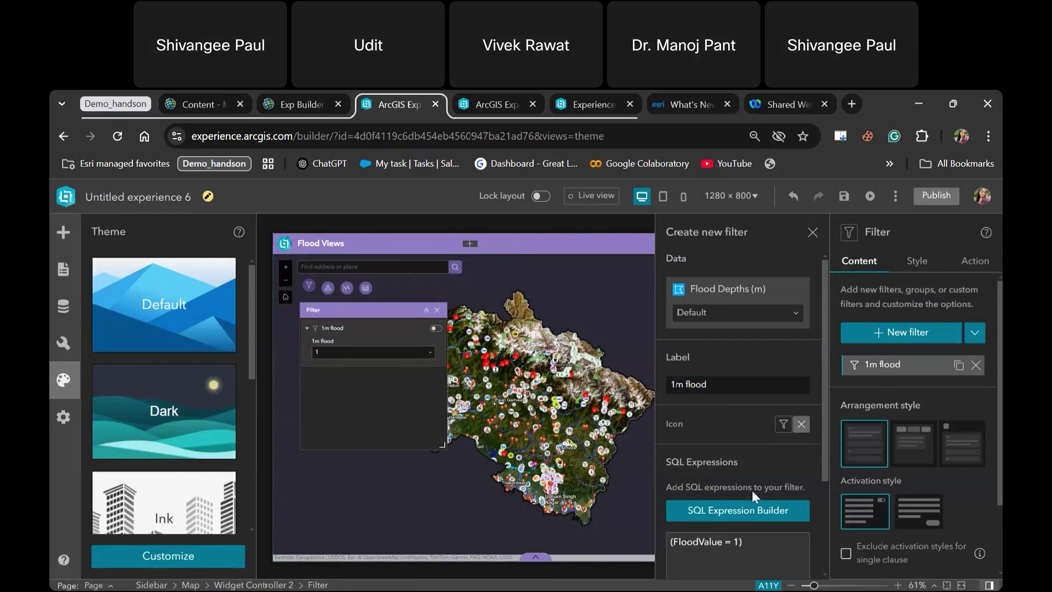
scroll(772, 416, "down", 2)
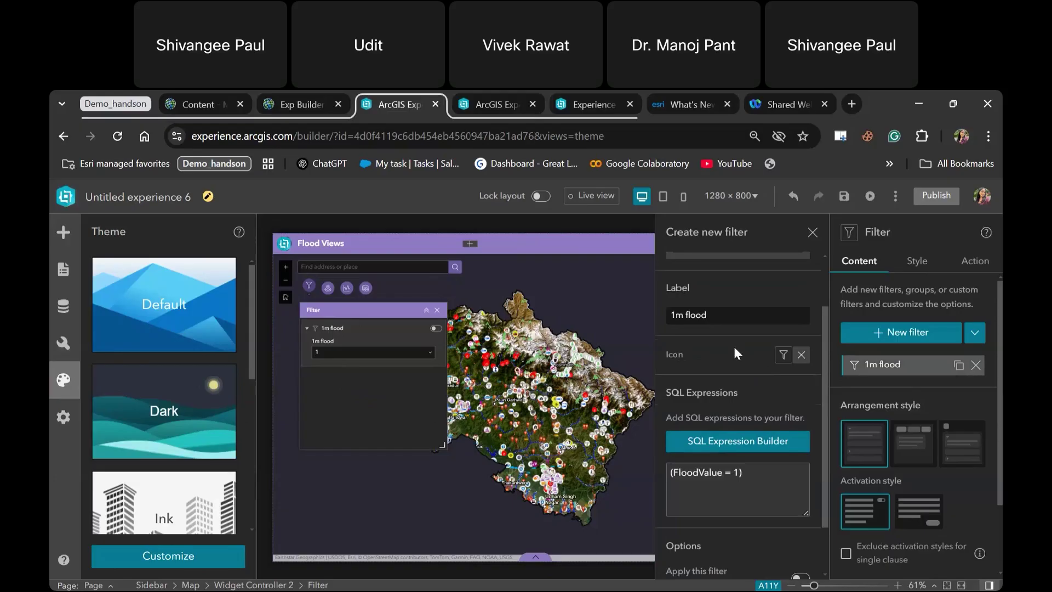
scroll(734, 346, "down", 1)
scroll(760, 440, "up", 3)
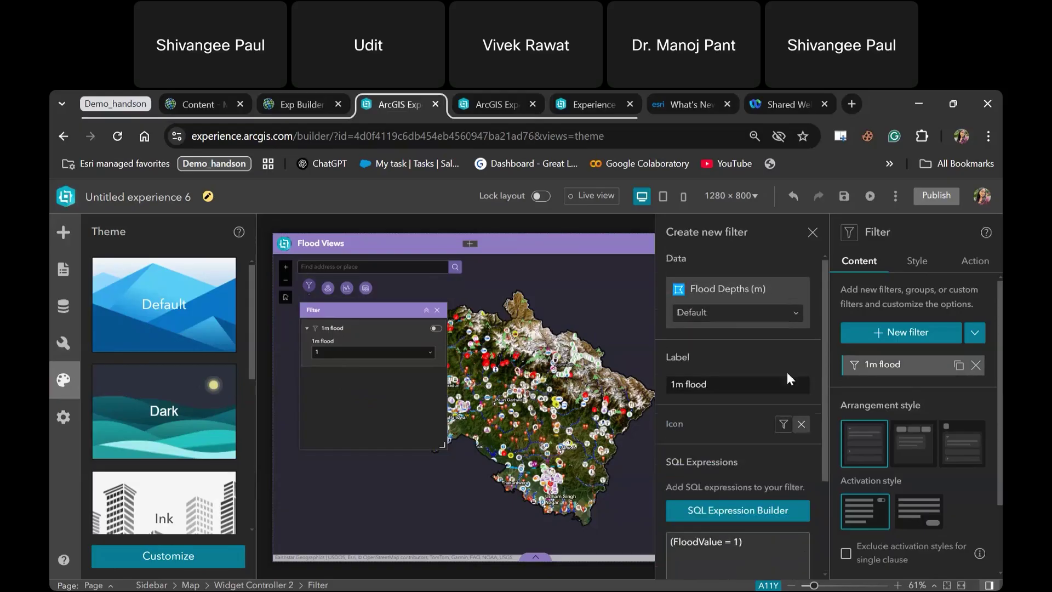
Step: Add a second filter to the Filter widget with Flood Depths (m) from Exp Builder Demo as its data
left_click(884, 335)
left_click(884, 339)
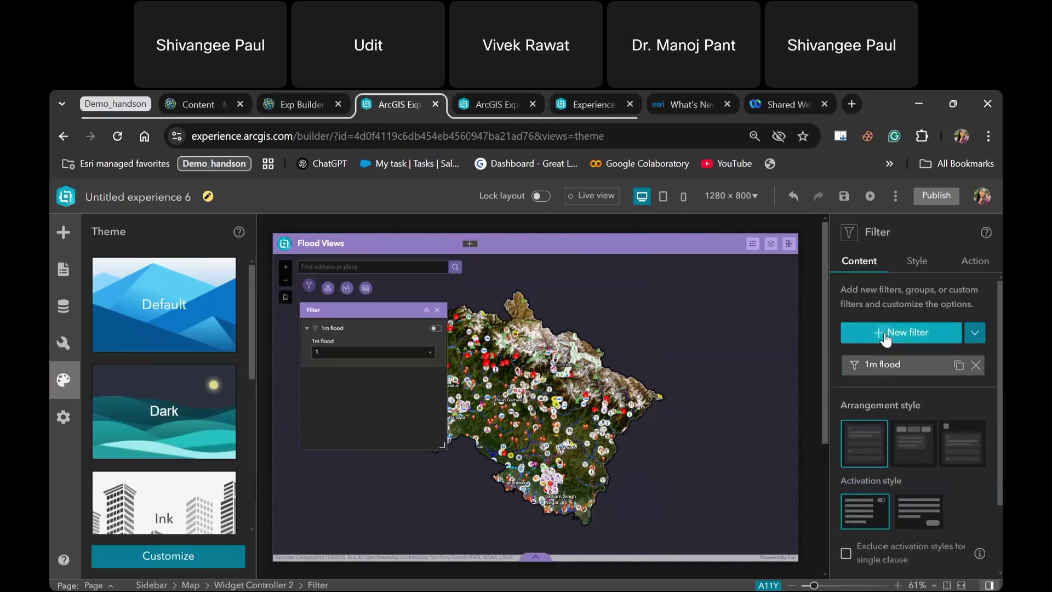
left_click(885, 335)
left_click(751, 302)
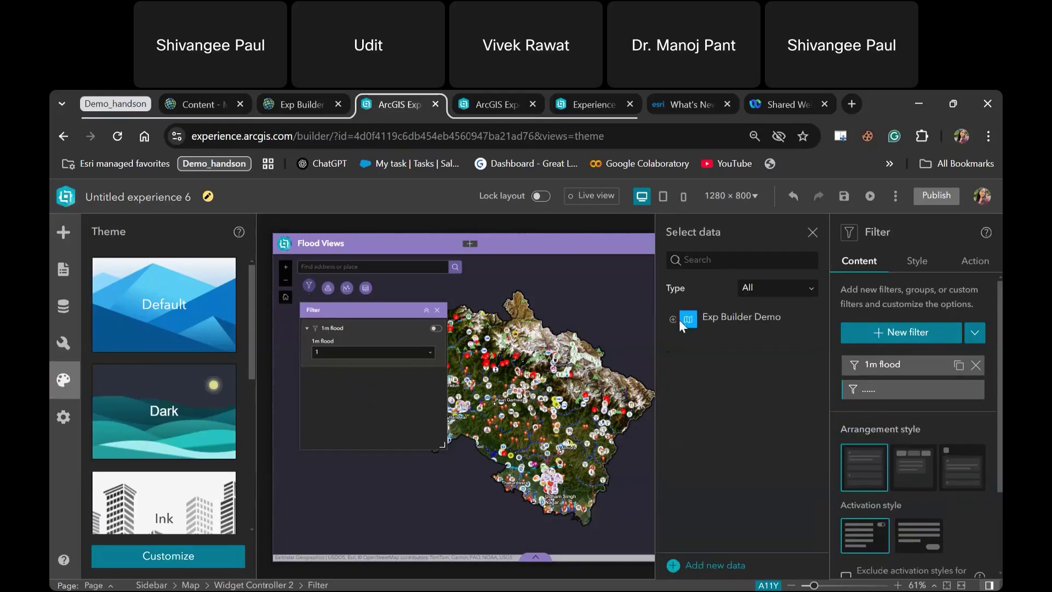
left_click(691, 319)
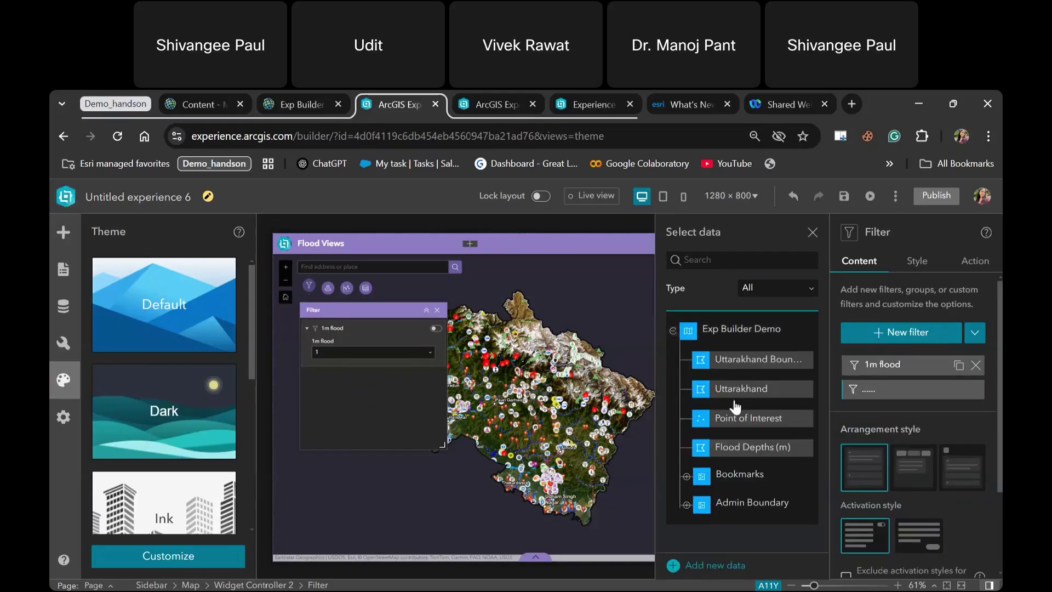
left_click(733, 448)
Step: Add a "FloodValue is" clause with the Unique source type to the second filter's SQL expression and try to accept it
scroll(738, 471, "down", 3)
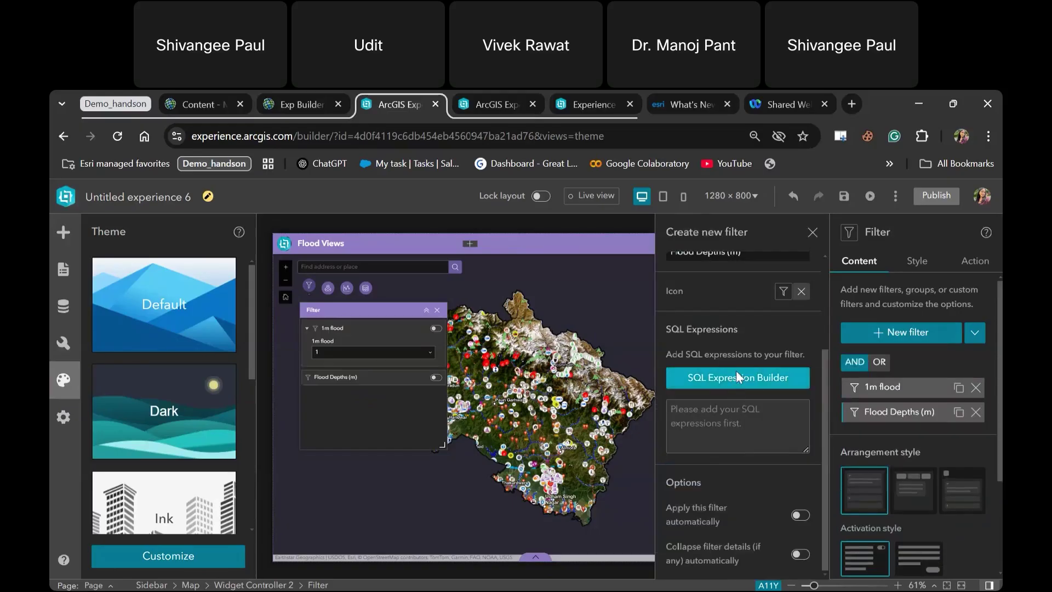
left_click(725, 377)
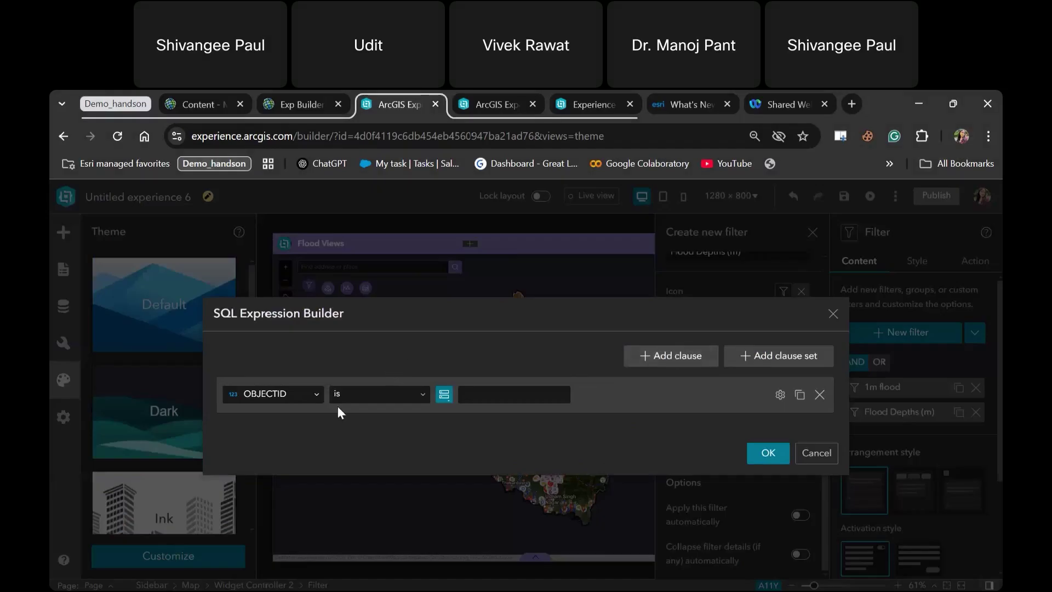
left_click(321, 393)
scroll(306, 490, "down", 2)
scroll(291, 486, "up", 1)
scroll(291, 486, "up", 2)
left_click(563, 398)
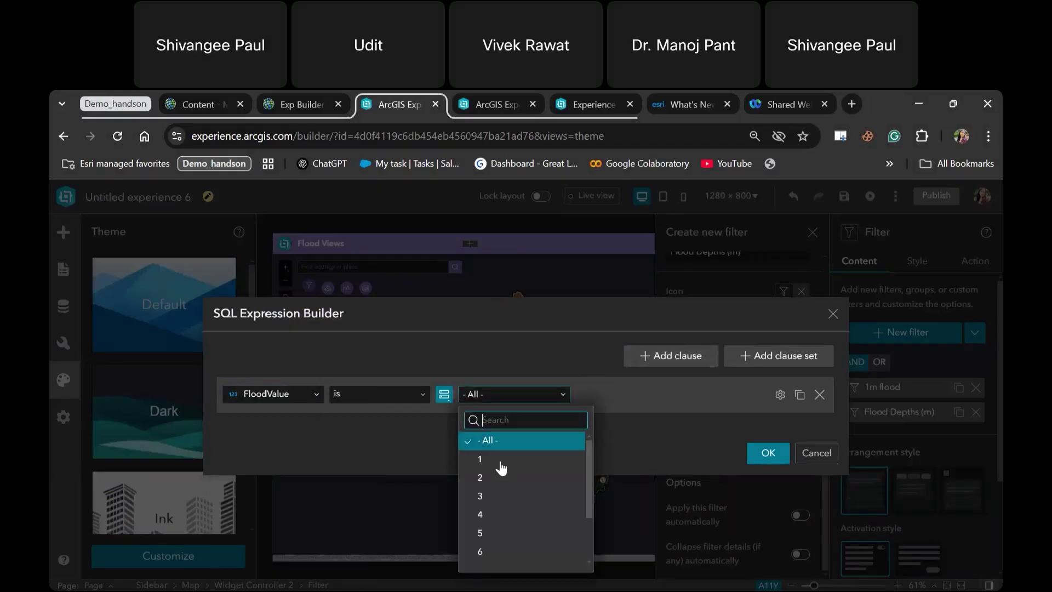
left_click(498, 478)
left_click(444, 400)
left_click(441, 478)
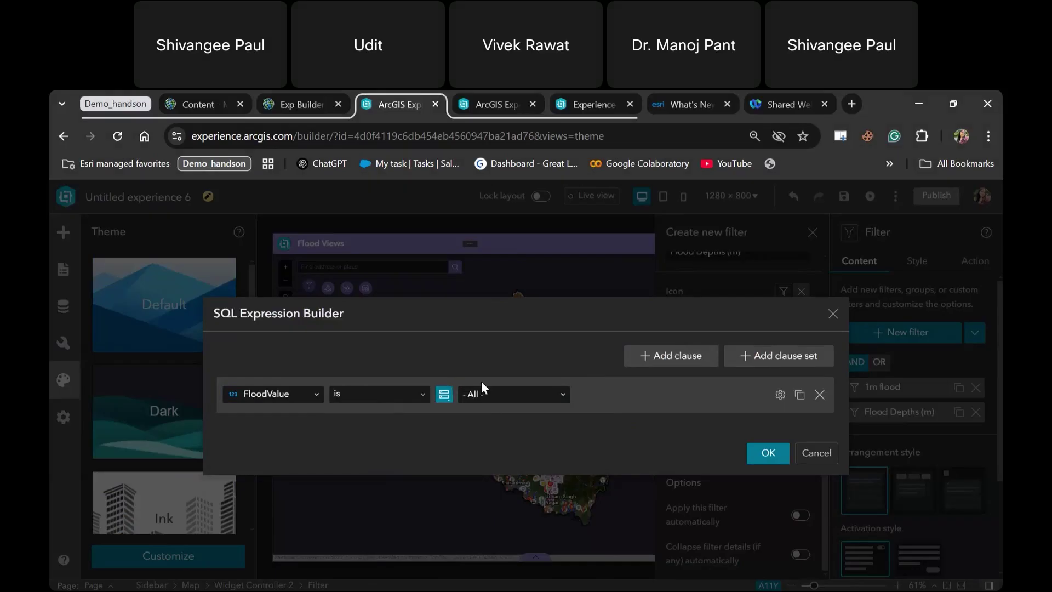
left_click(768, 453)
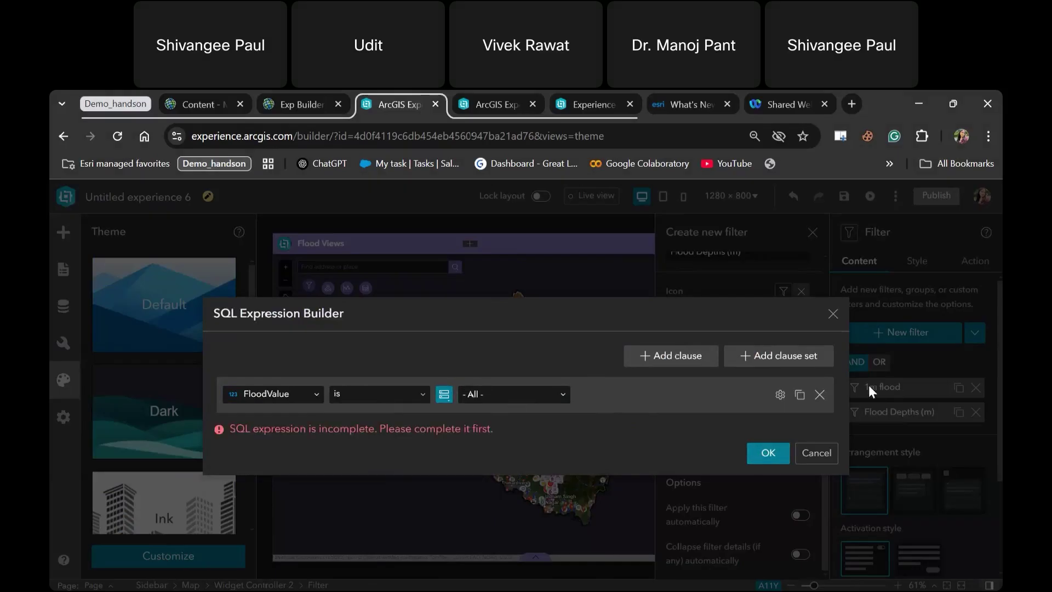
Step: Make the second filter's FloodValue clause ask for values with the label "2m" and accept the expression
left_click(779, 395)
left_click(295, 432)
left_click_drag(306, 438, 213, 418)
type("2m")
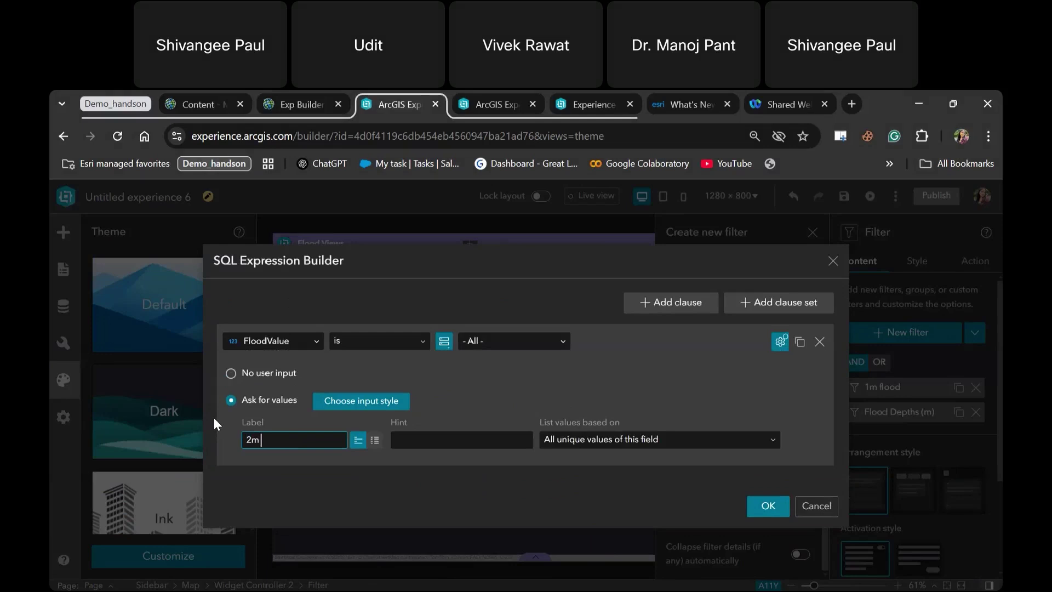
left_click(756, 506)
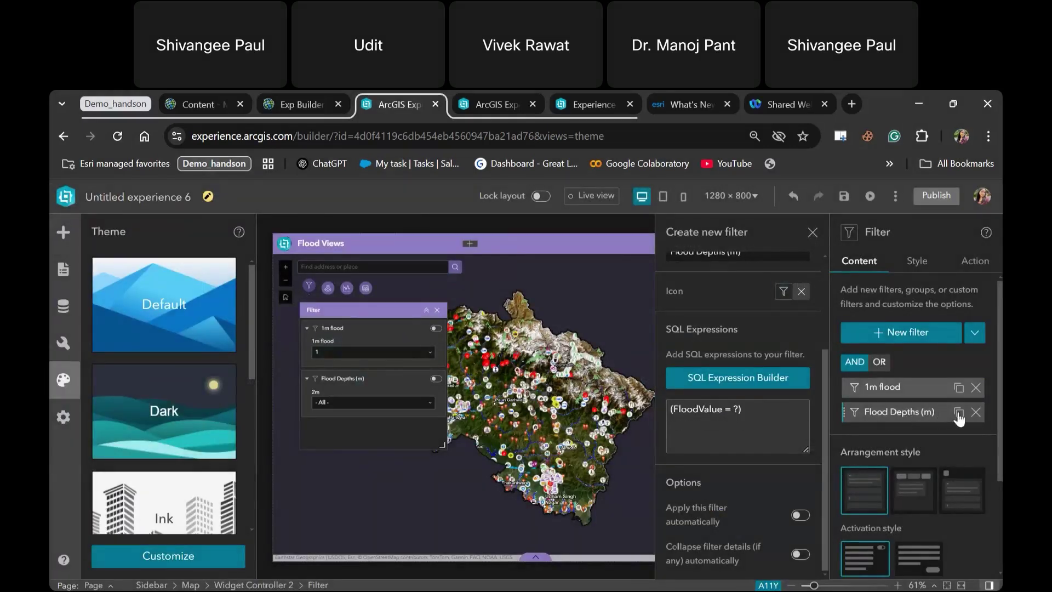
Step: Edit the second filter's SQL expression so that FloodValue is 2, keeping Unique as the source type
left_click(924, 417)
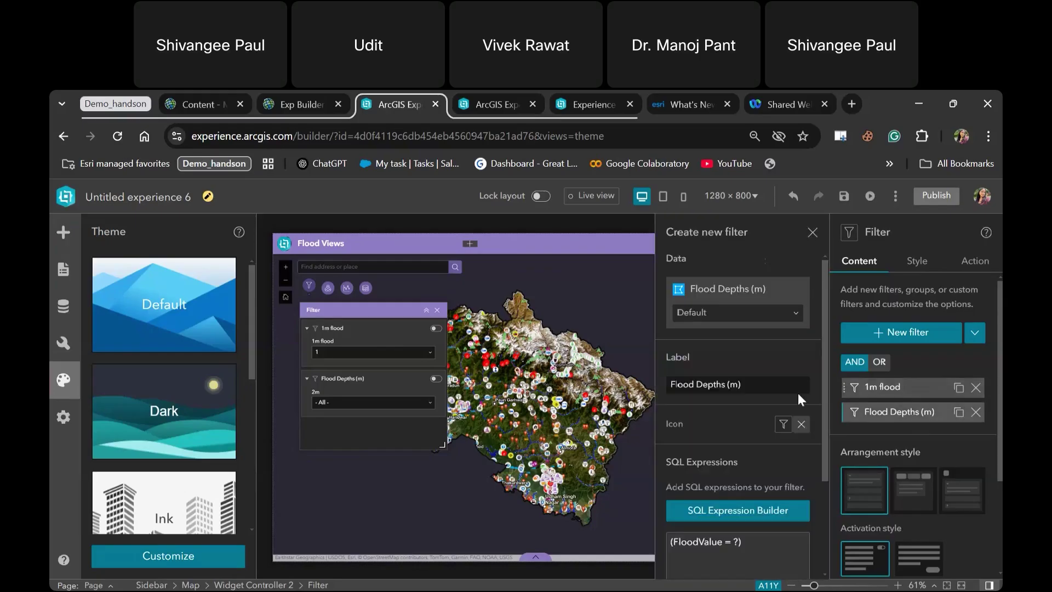
left_click(728, 511)
left_click(515, 393)
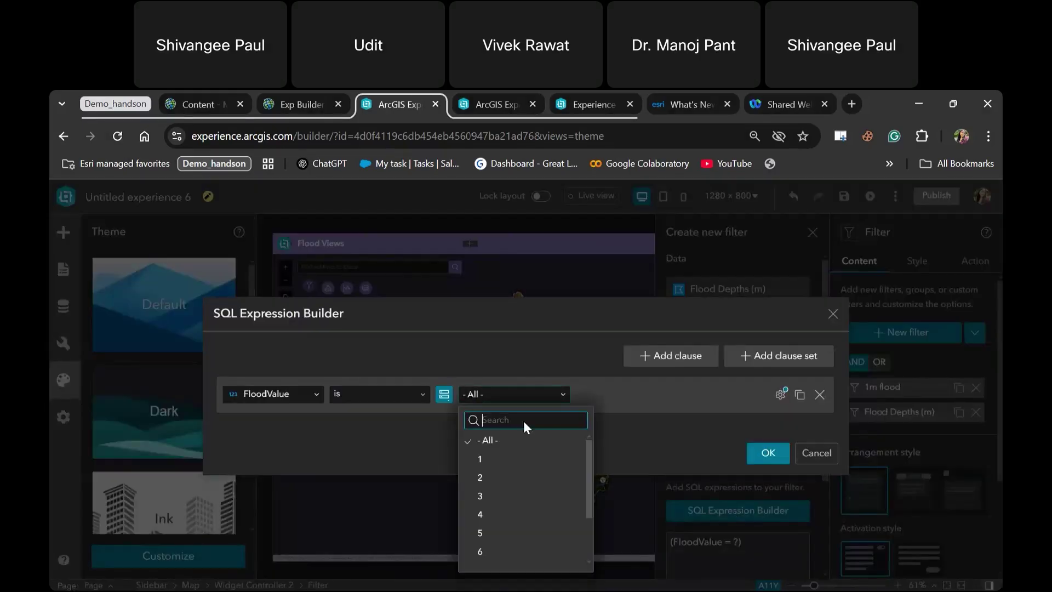
left_click(493, 473)
left_click(444, 394)
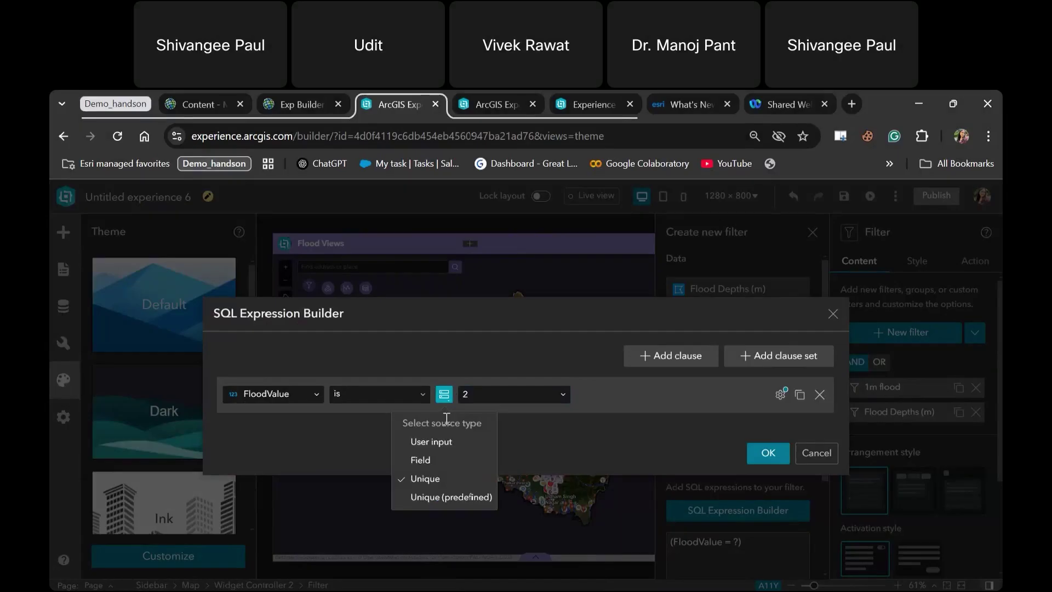
left_click(427, 479)
left_click(769, 454)
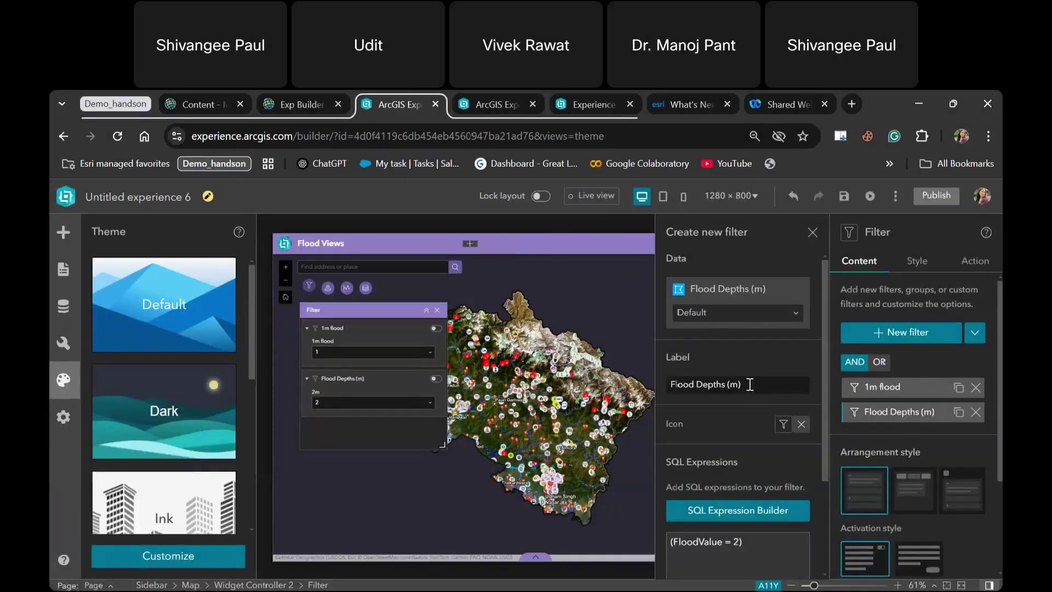
Step: Rename the second Flood Depths (m) filter to "2m"
left_click(749, 384)
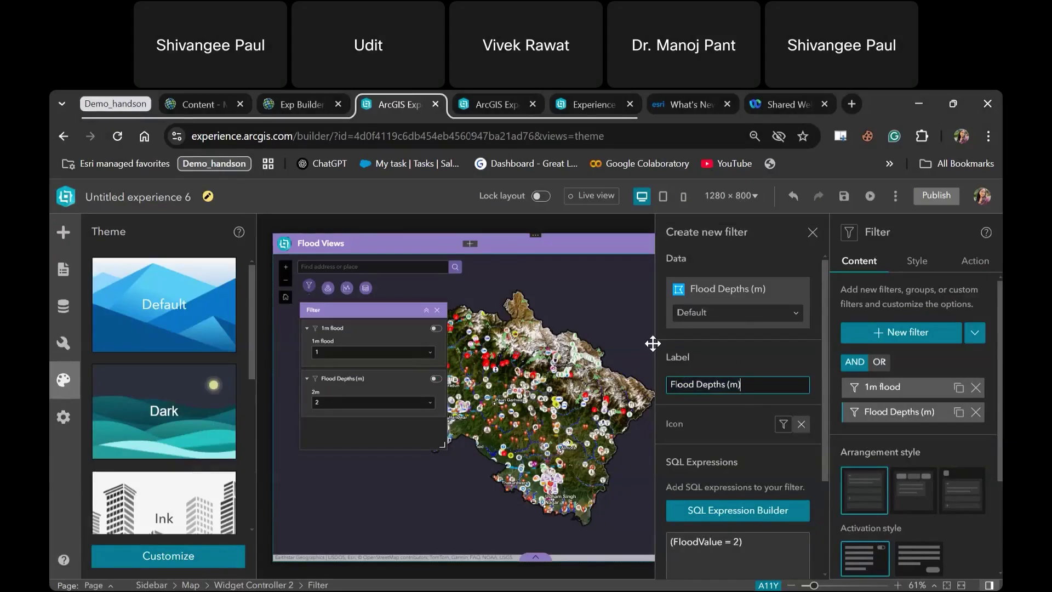
double_click(744, 384)
key("Left")
key("Left")
key("shift+Left")
key("ctrl+shift+Left")
key("ctrl+shift+Left")
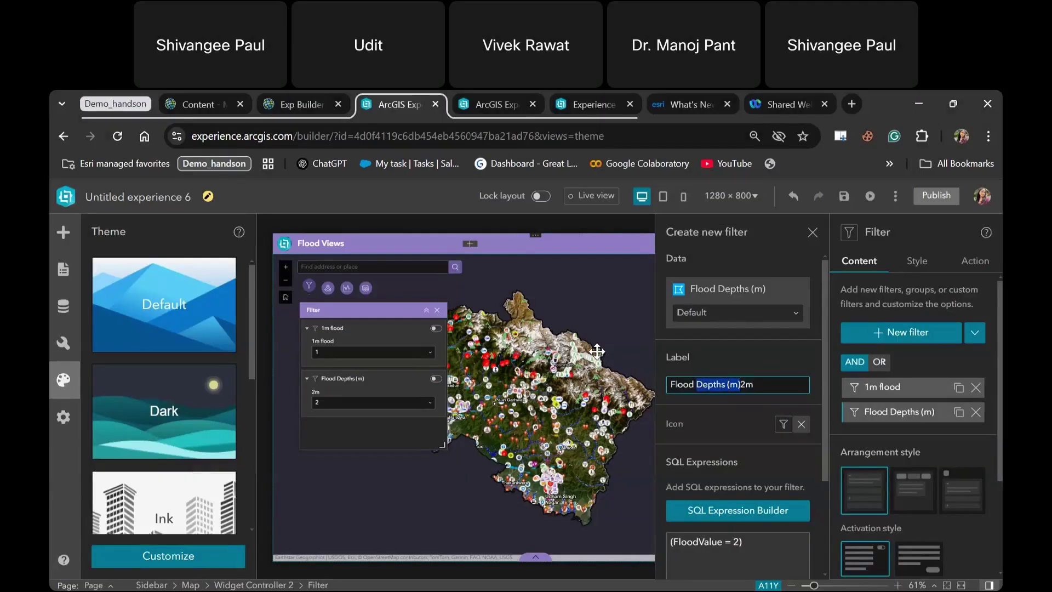
key("BackSpace")
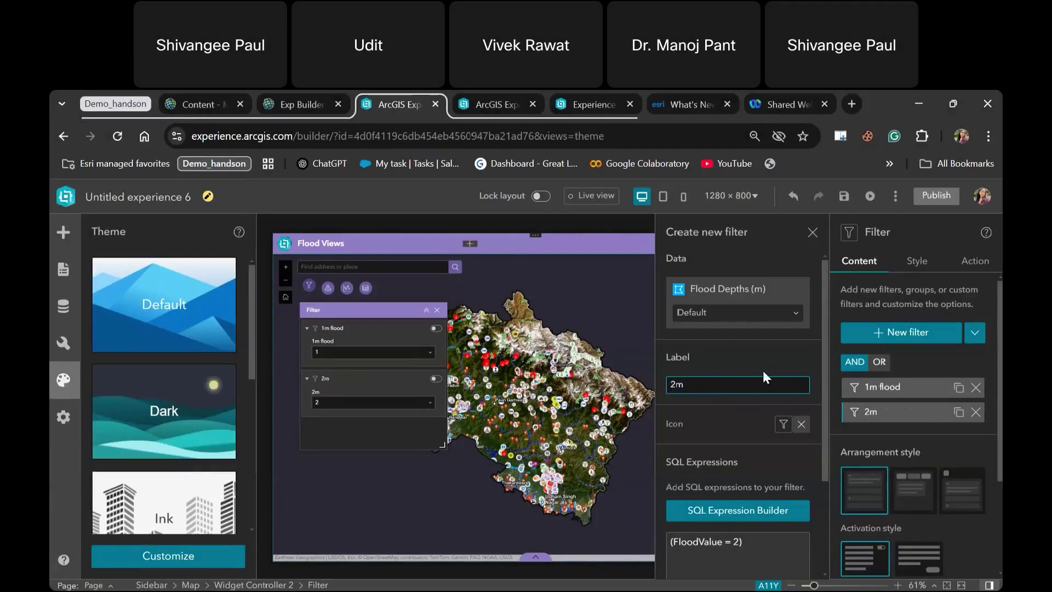
Step: Add a third filter on the Flood Depths (m) layer and label it "3m"
left_click(882, 331)
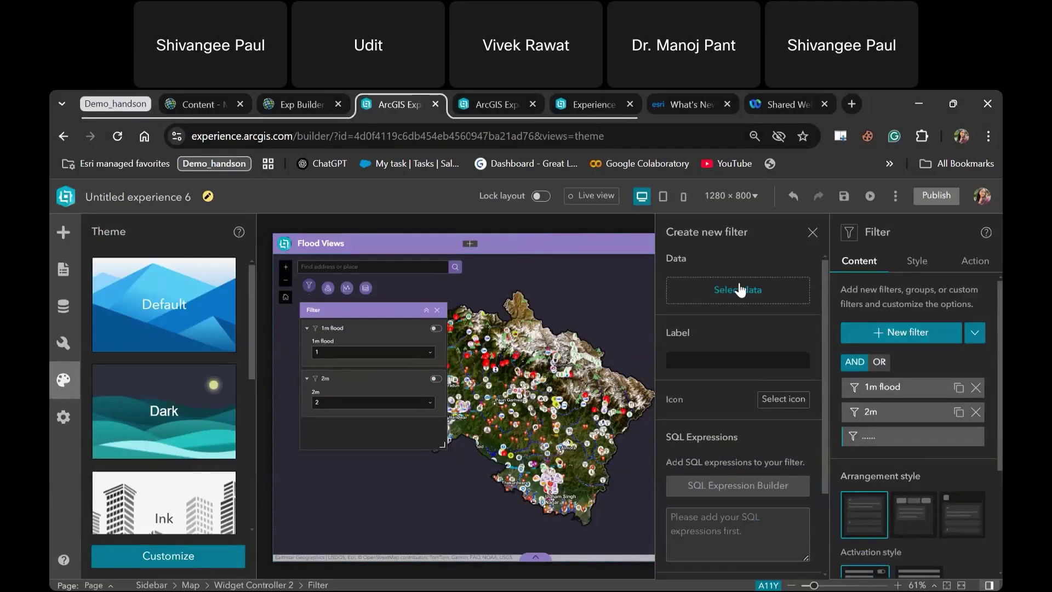
left_click(747, 291)
left_click(673, 319)
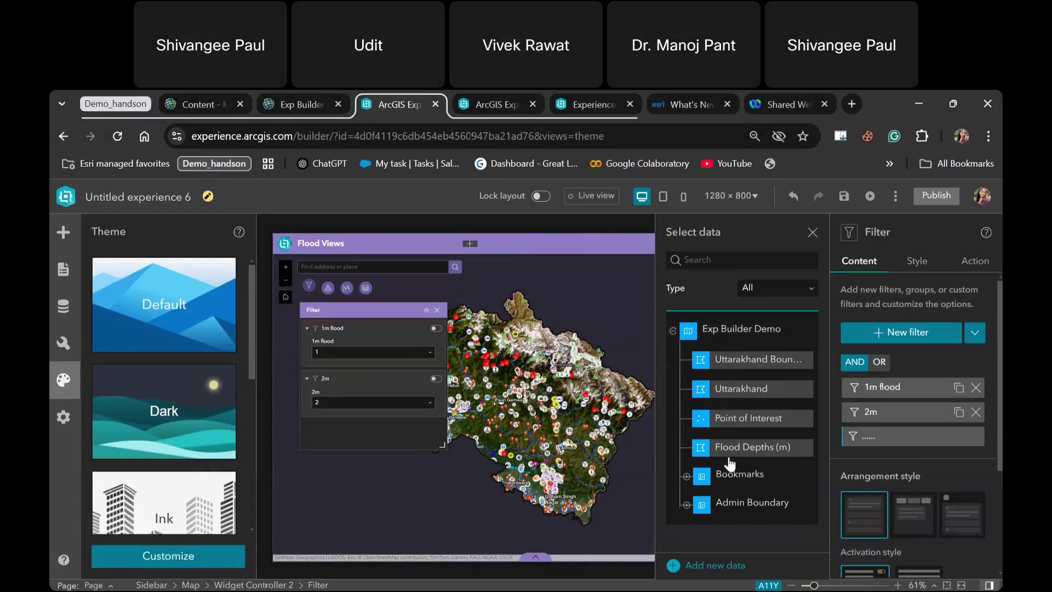
left_click(717, 438)
left_click(753, 383)
type("2")
key("BackSpace")
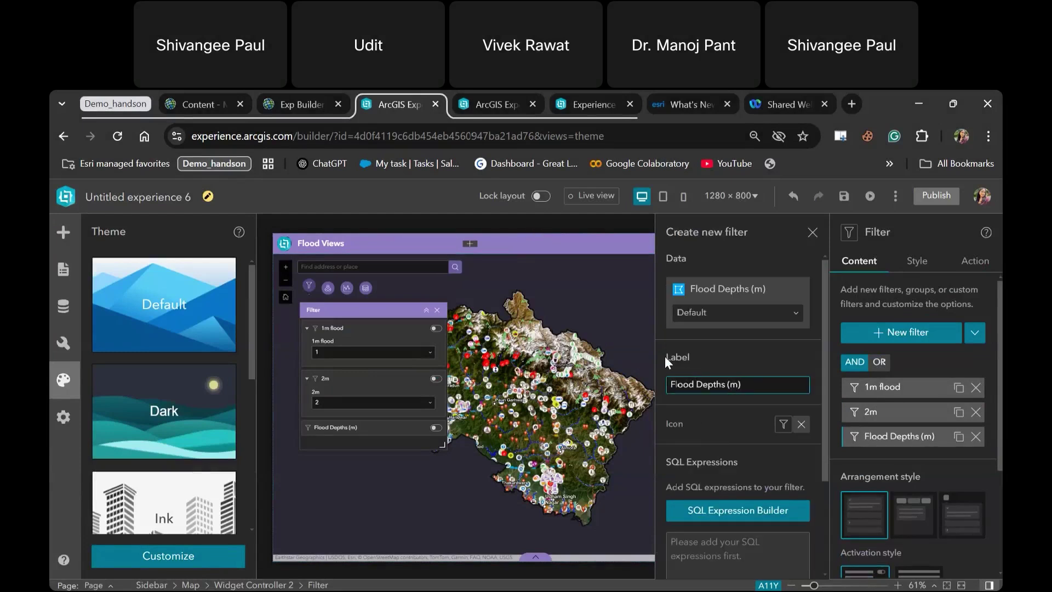
key("ctrl+a")
type("3m")
Step: Add a "FloodValue is" clause to the 3m filter's SQL expression, choosing value 3 and setting the source type to Unique
left_click(717, 510)
left_click(658, 368)
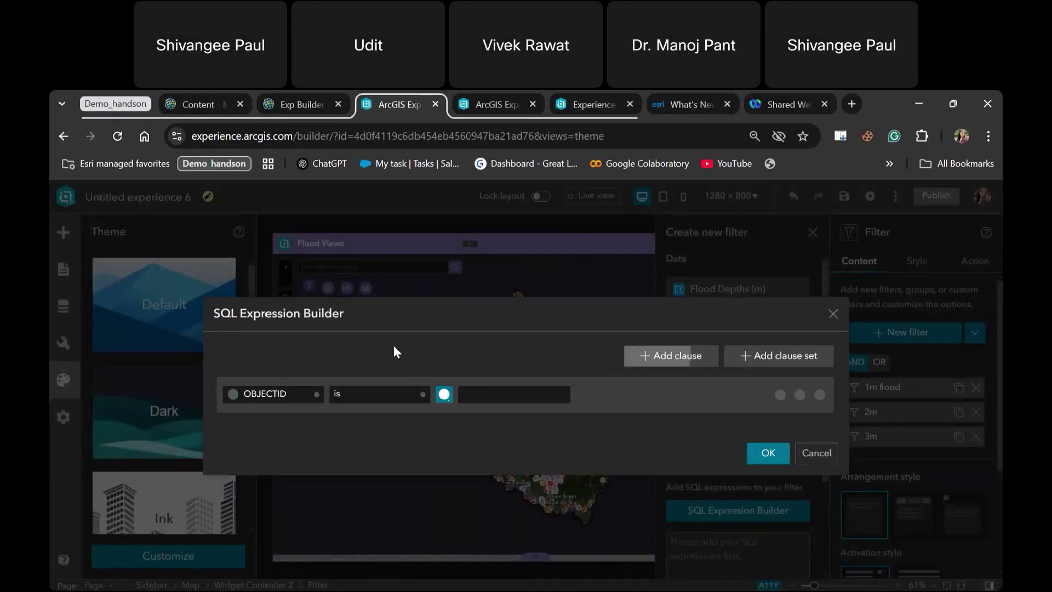
left_click(312, 393)
scroll(293, 515, "down", 1)
scroll(298, 466, "up", 1)
left_click(296, 459)
left_click(497, 395)
left_click(504, 496)
left_click(444, 394)
left_click(456, 478)
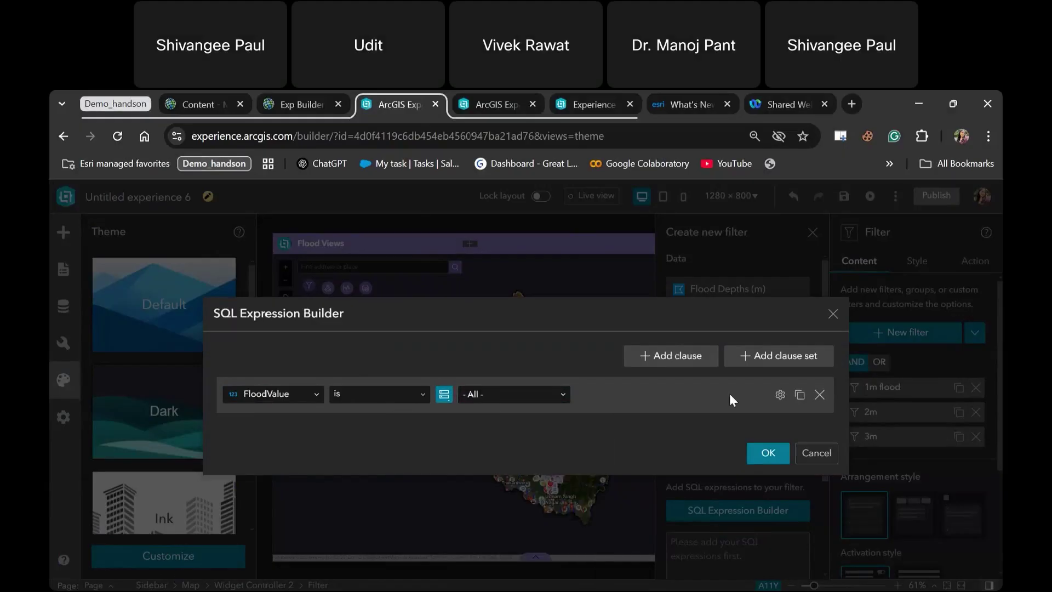
Step: Make the 3m filter's FloodValue clause ask for values and accept the expression
left_click(779, 395)
left_click(293, 429)
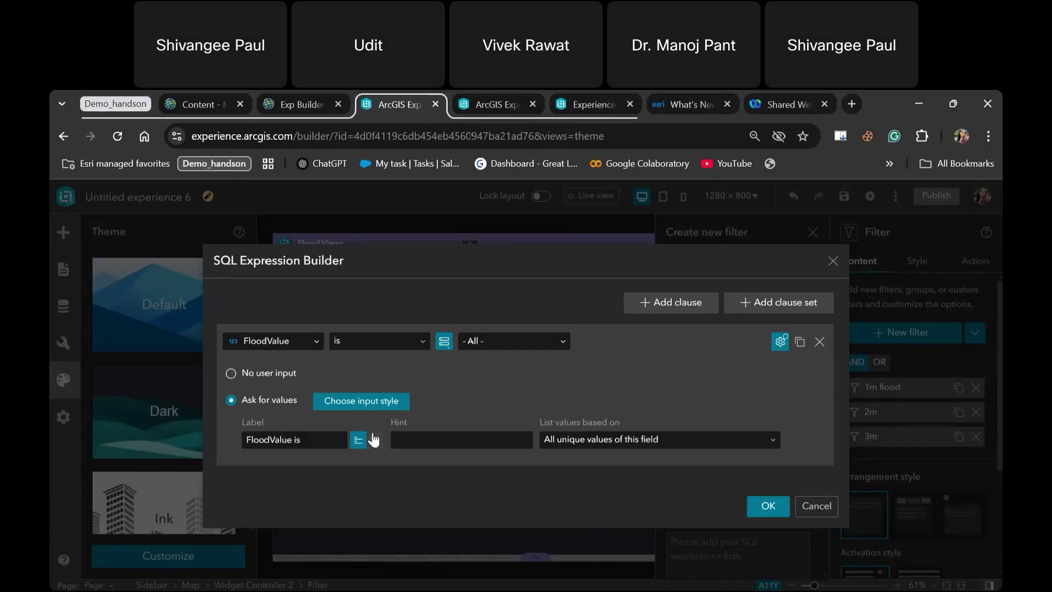
left_click(626, 440)
left_click(497, 487)
left_click(761, 506)
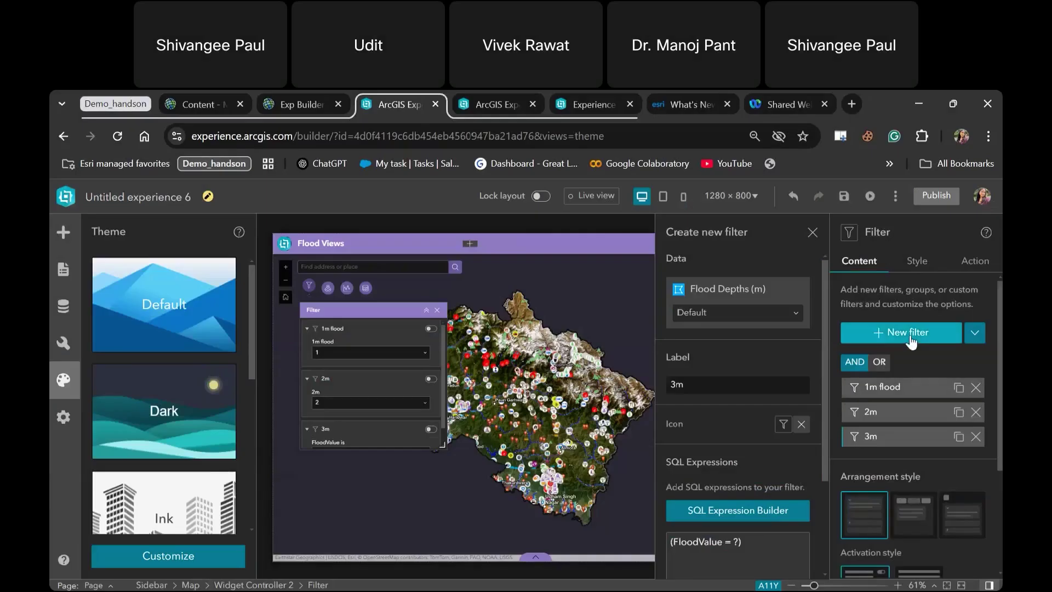
Step: Add a fourth filter to the widget using the Flood Depths (m) layer from Exp Builder Demo
left_click(911, 340)
left_click(712, 326)
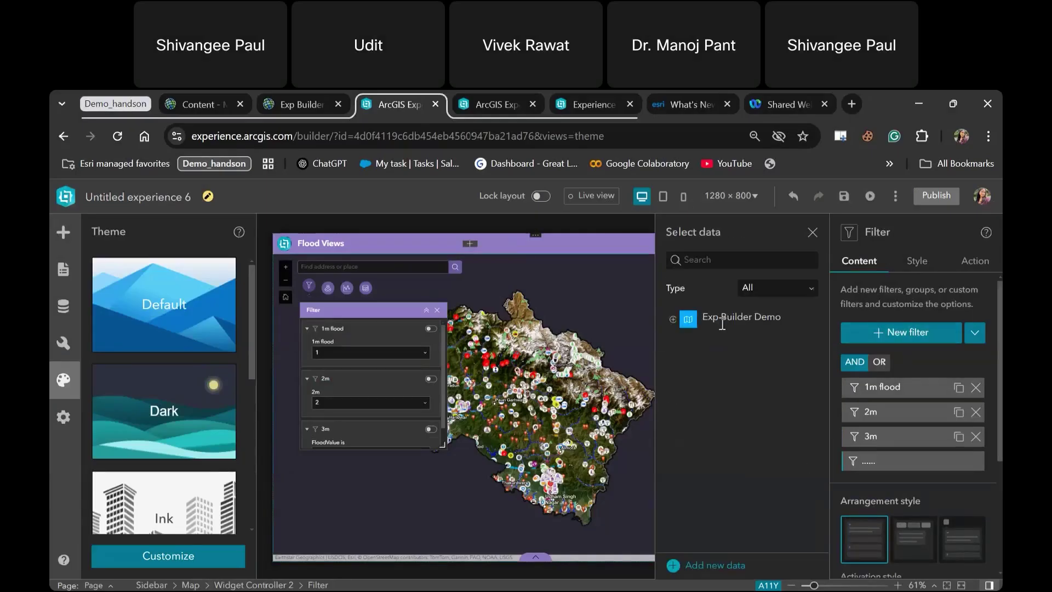
left_click(673, 320)
left_click(740, 448)
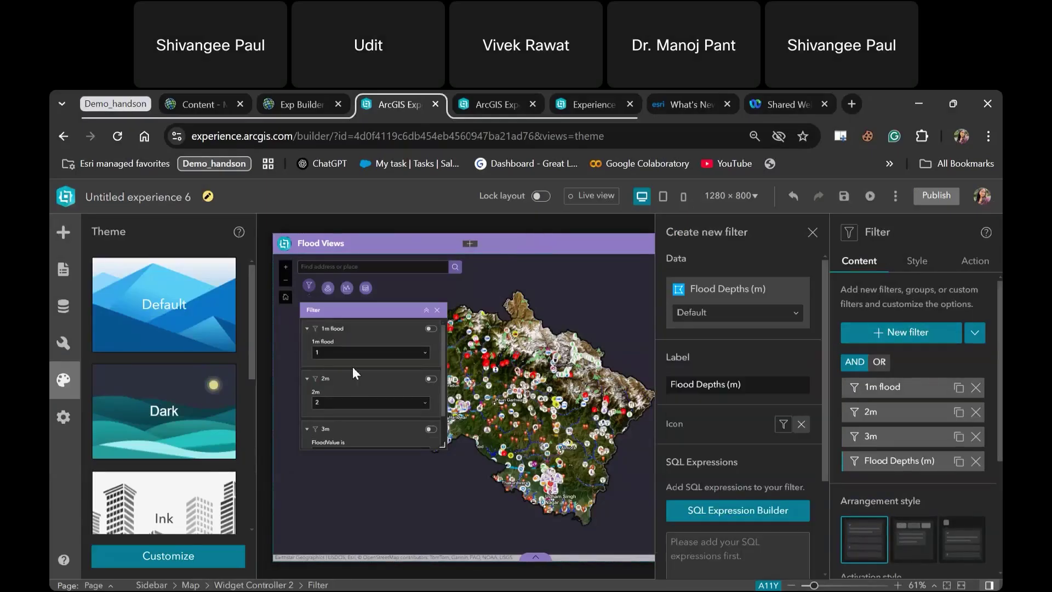
Step: Add a "FloodValue is" clause to the fourth filter's SQL expression, choosing value 4 and setting the source type to Unique
left_click(705, 522)
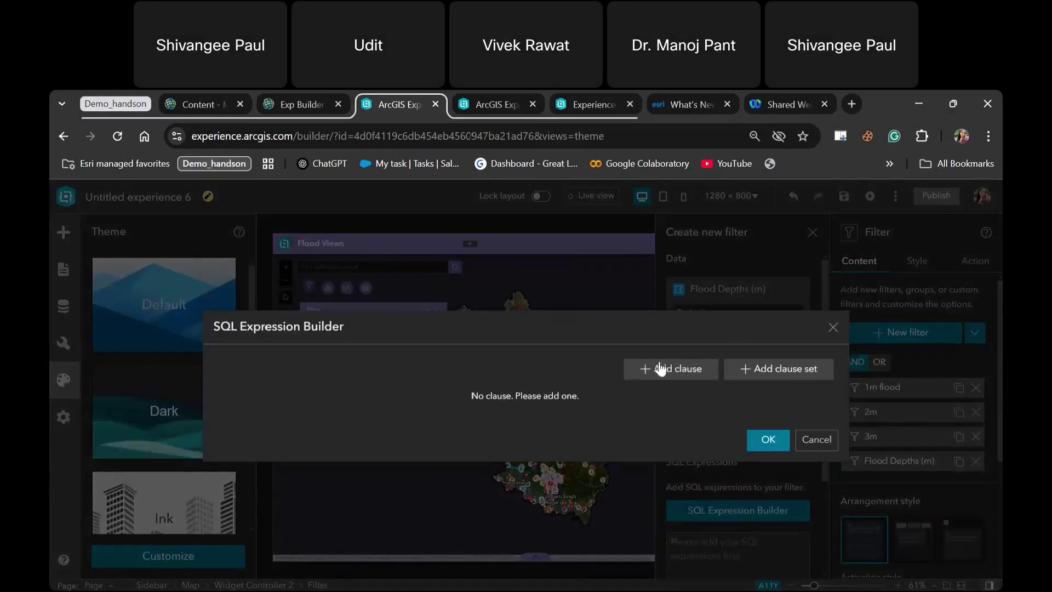
left_click(669, 357)
left_click(274, 393)
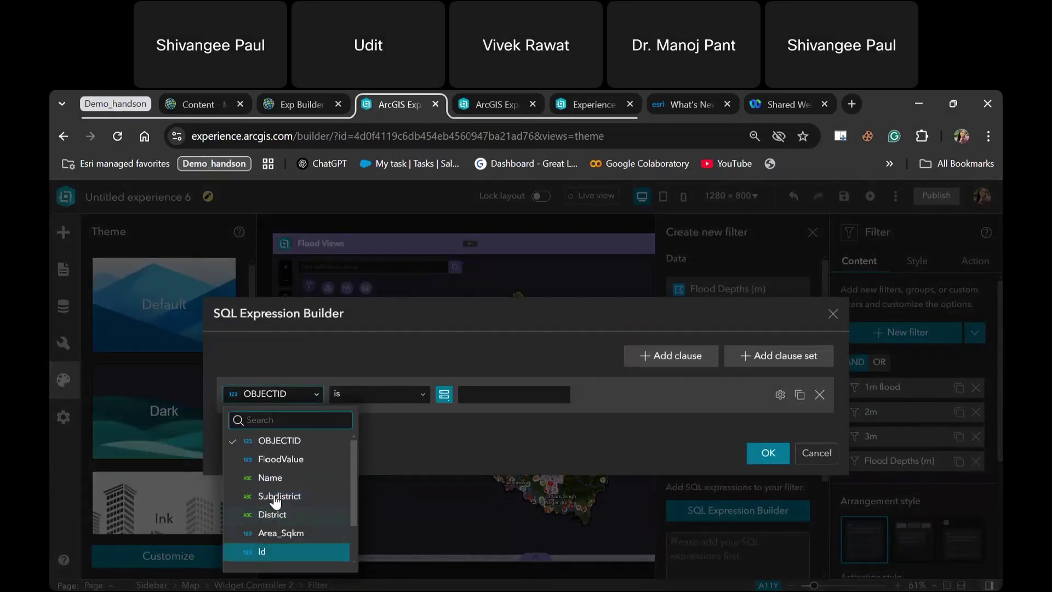
left_click(264, 454)
left_click(482, 395)
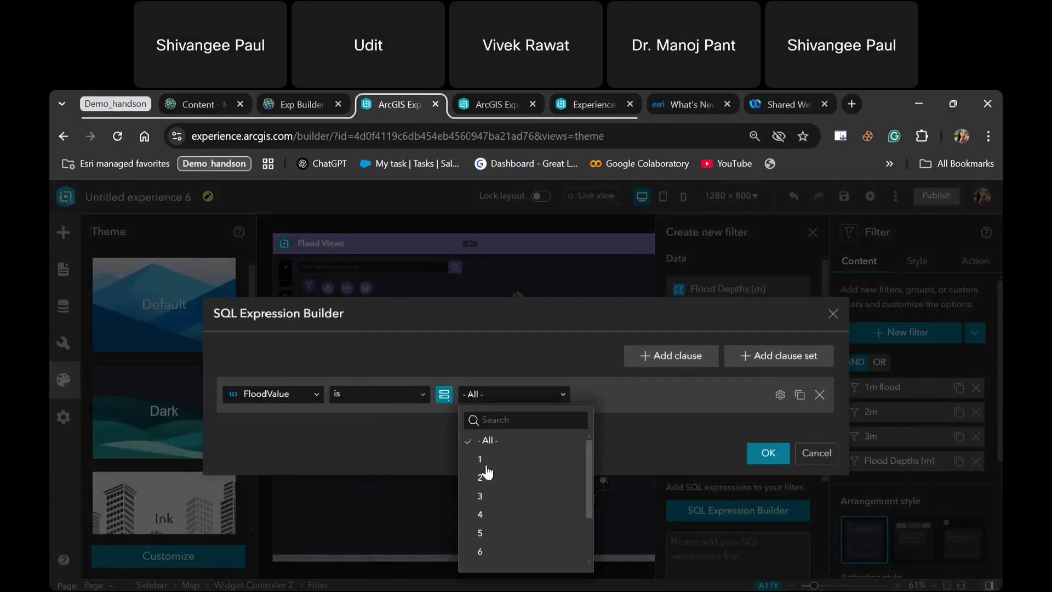
left_click(481, 514)
left_click(444, 394)
left_click(446, 477)
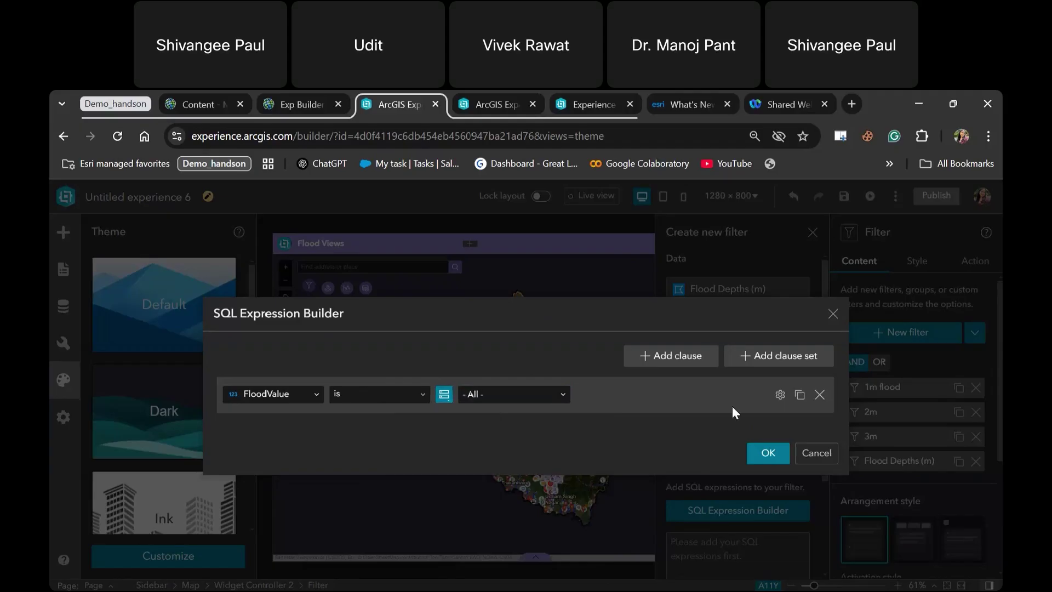
Step: Make the fourth filter's FloodValue clause ask for values, accept the expression and label the filter "4m"
left_click(779, 393)
left_click(242, 428)
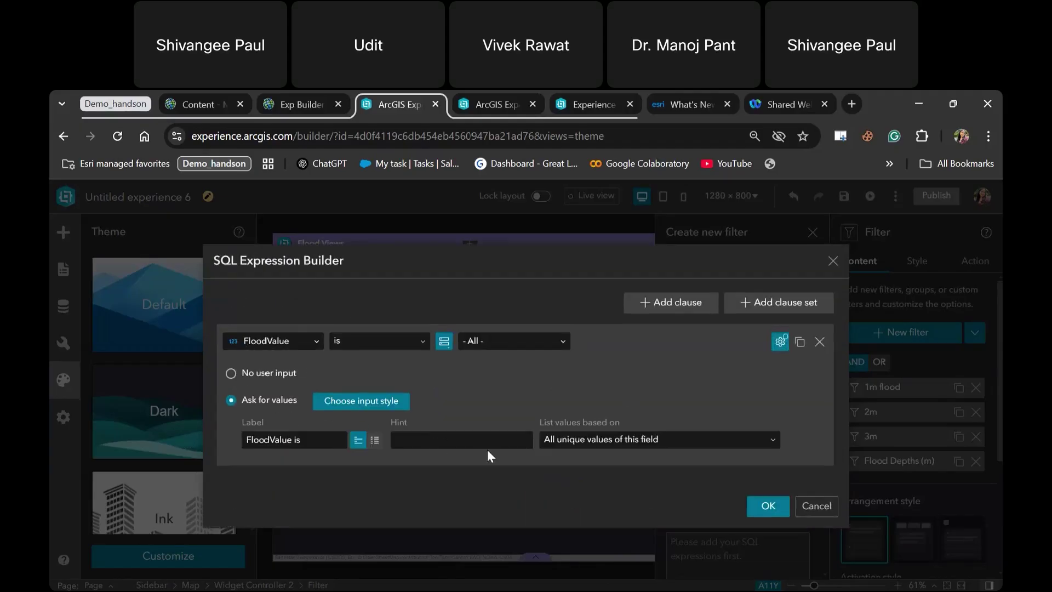
left_click(270, 439)
left_click(682, 448)
left_click(651, 517)
left_click(769, 505)
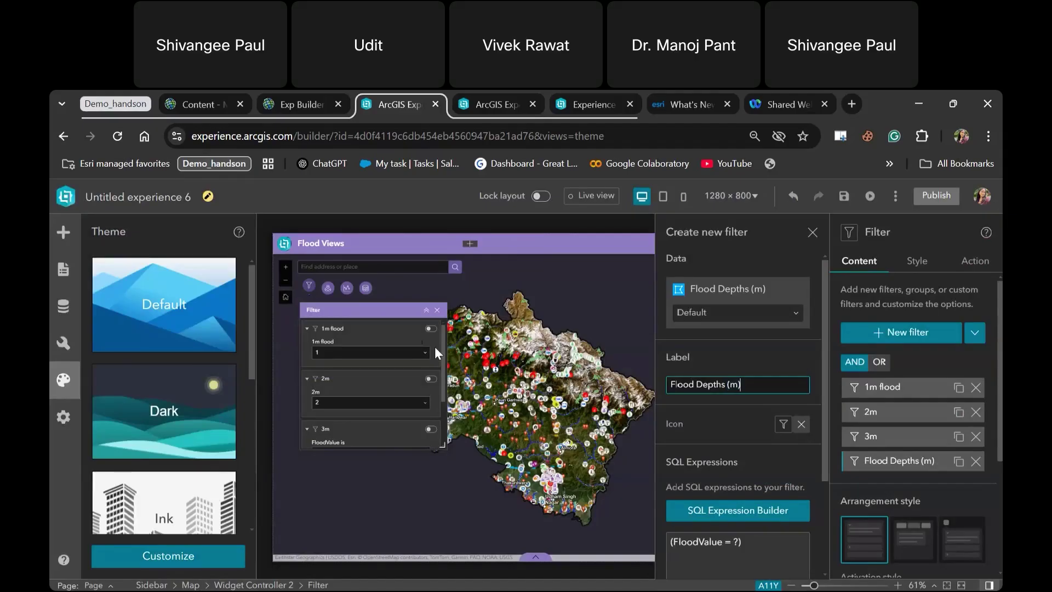
key("ctrl+a")
type("4m")
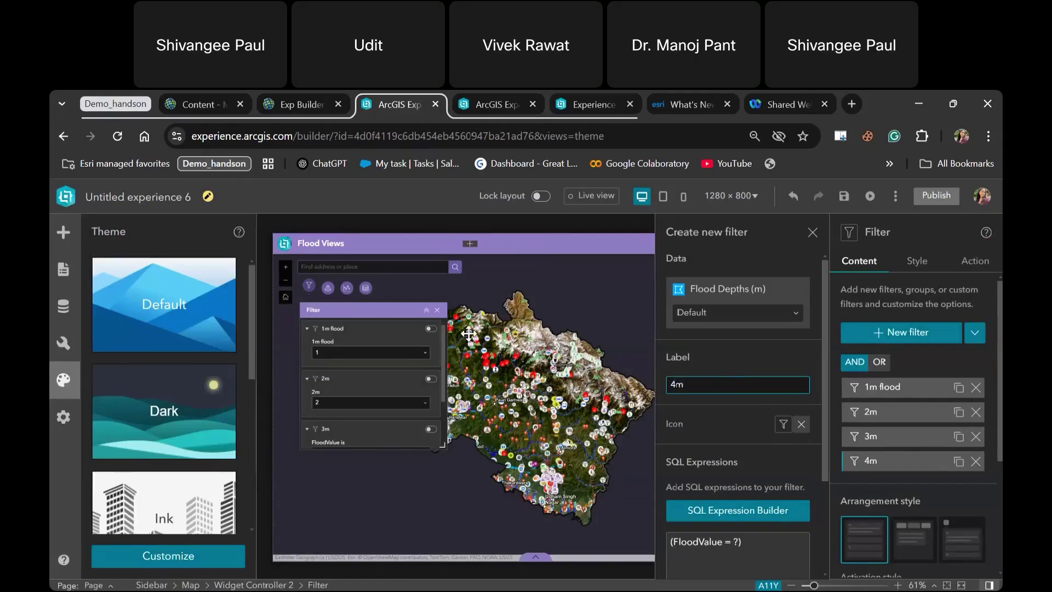
Step: Add a fifth filter to the widget using the Flood Depths (m) layer from Exp Builder Demo
left_click(921, 339)
left_click(737, 287)
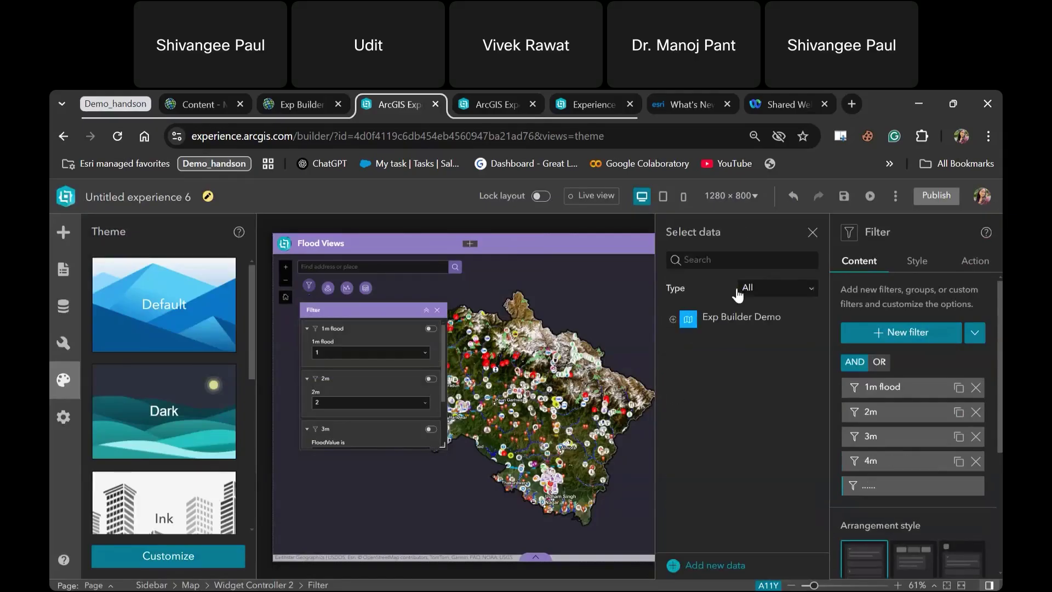
left_click(673, 317)
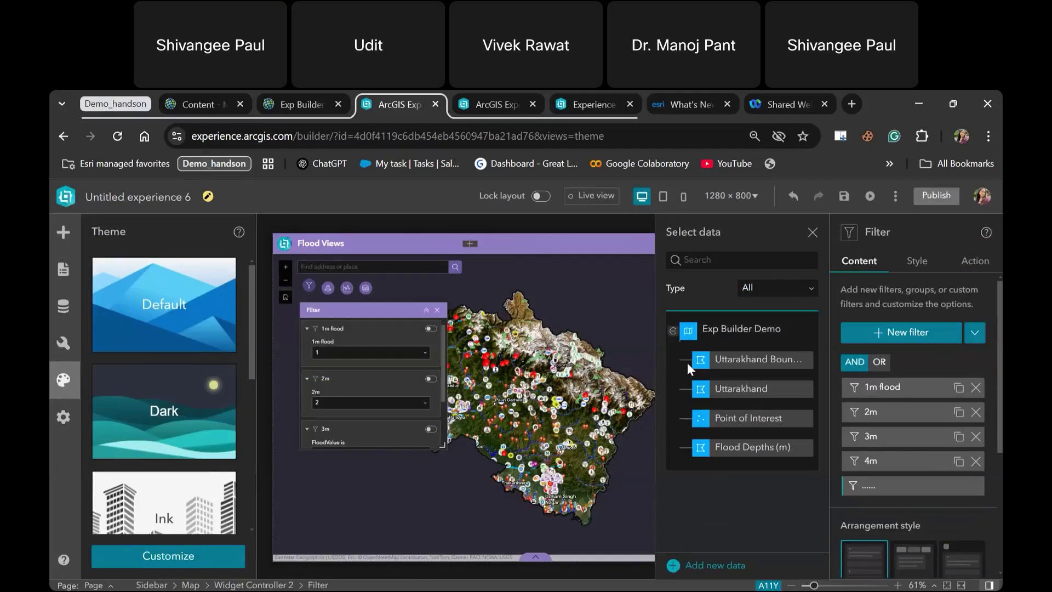
left_click(728, 445)
Step: Add a "FloodValue is" clause to the fifth filter's SQL expression, choosing value 5 and setting the source type to Unique
scroll(728, 465, "down", 3)
left_click(739, 377)
left_click(285, 394)
left_click(277, 455)
left_click(511, 399)
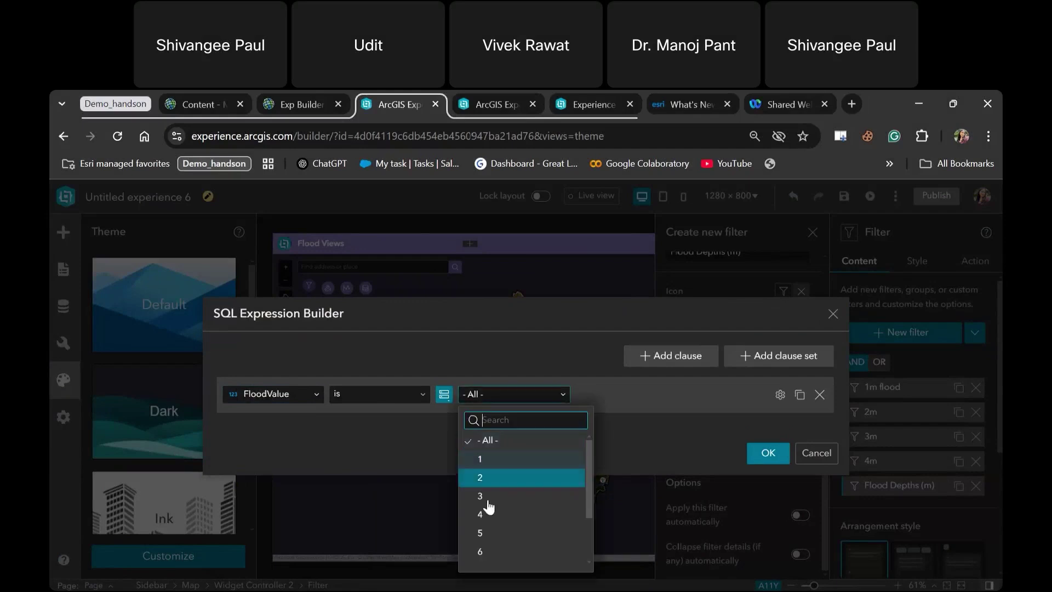
left_click(477, 525)
left_click(449, 399)
left_click(421, 480)
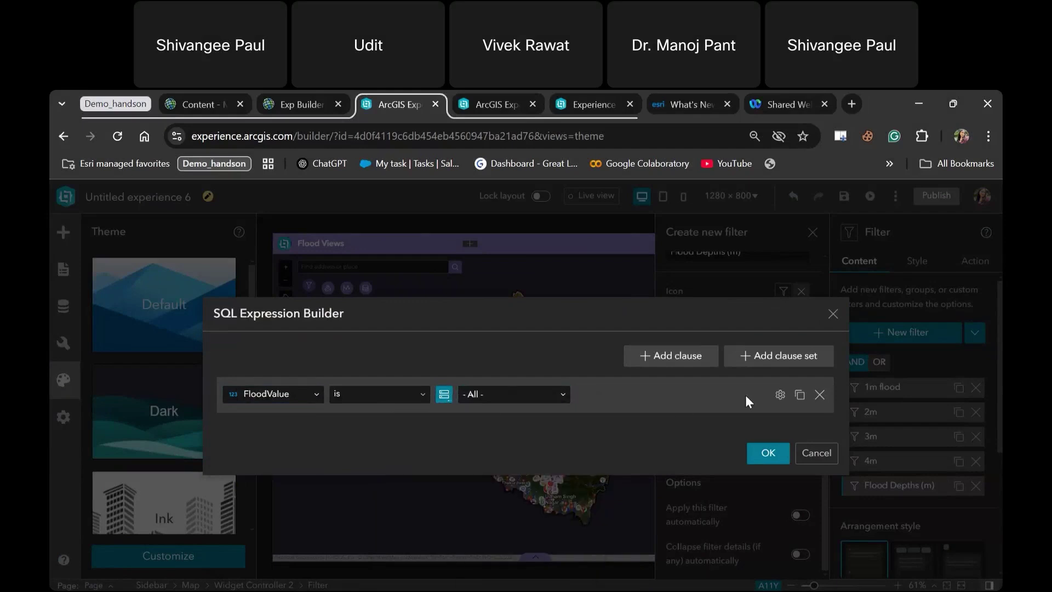
Step: Make the fifth filter's FloodValue clause ask for values and accept the expression
left_click(780, 396)
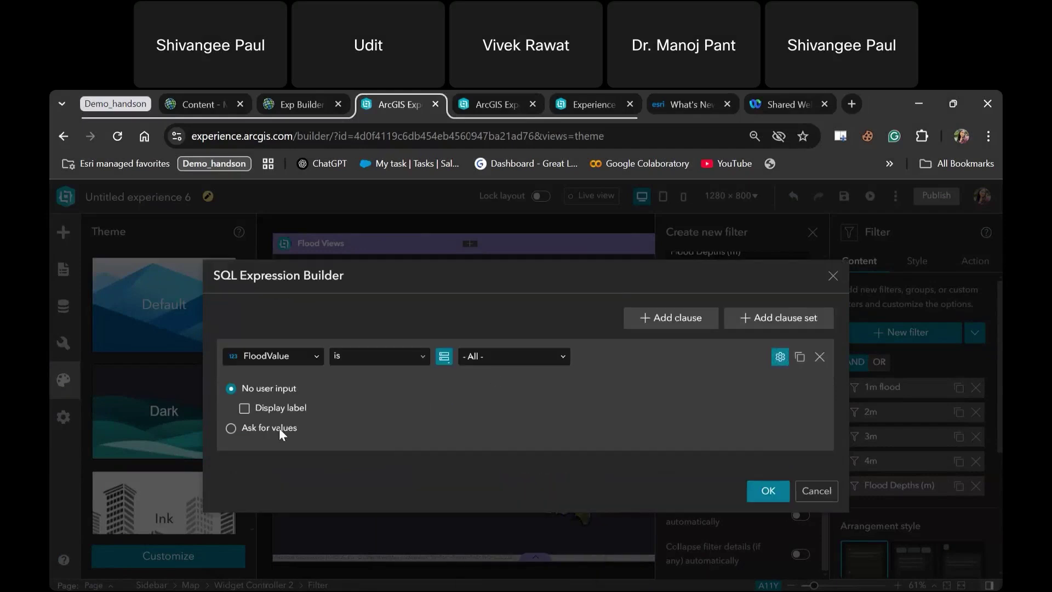
left_click(278, 428)
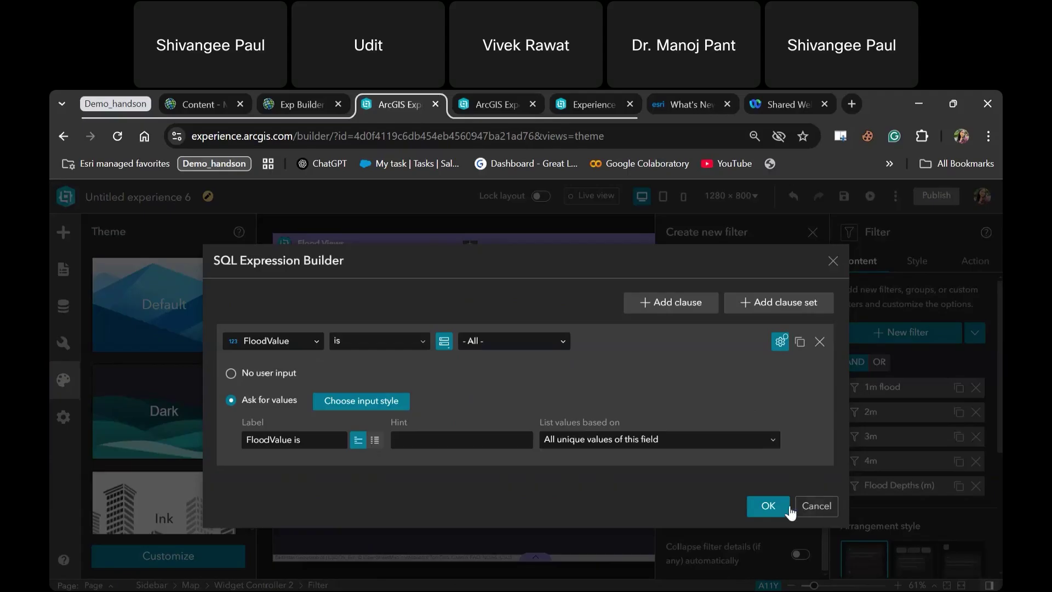
left_click(768, 505)
Step: Try to rename the fifth Flood Depths (m) filter to "5m"
left_click(734, 384)
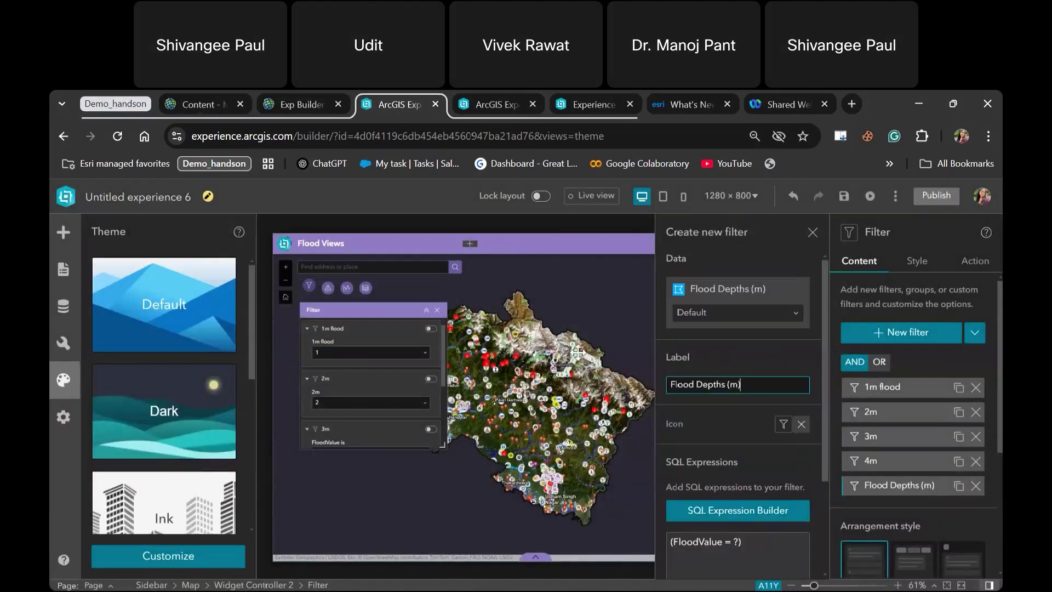
triple_click(776, 387)
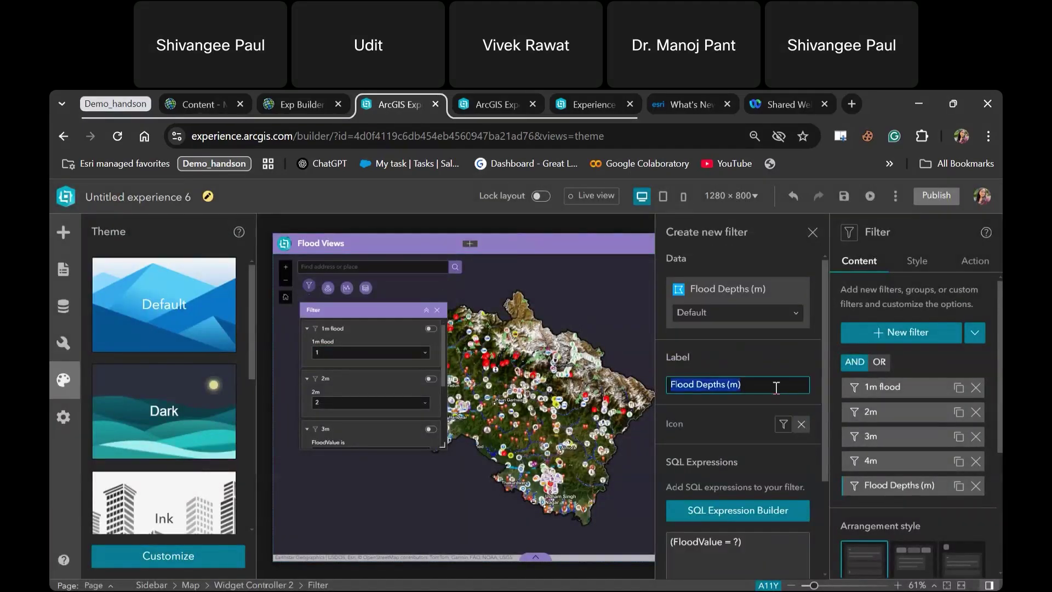
type("5m")
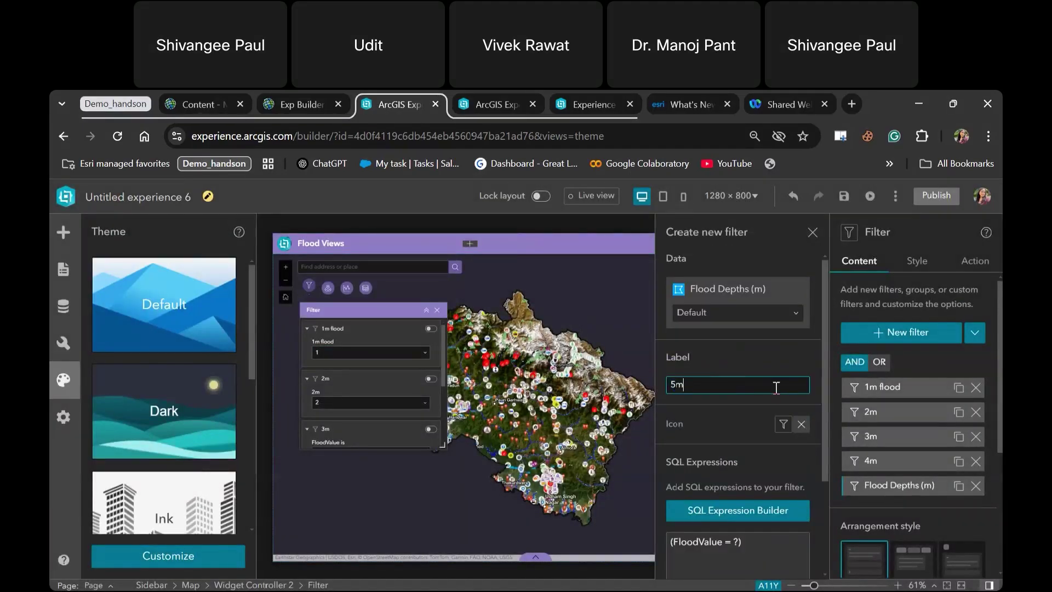
left_click(855, 507)
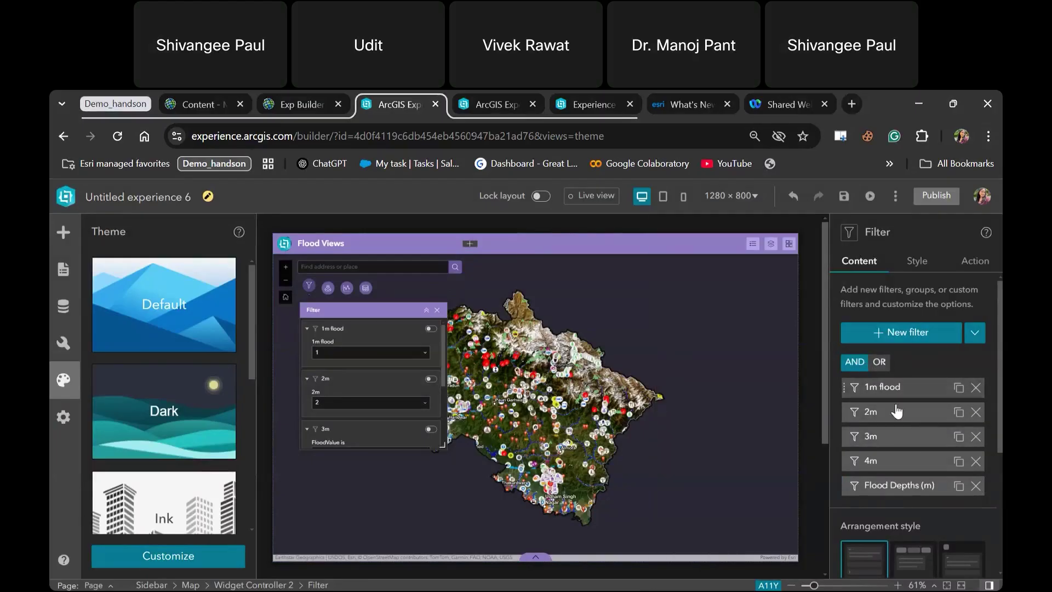
Step: Shorten the label of the "1m flood" filter to "1m"
left_click(879, 393)
double_click(696, 384)
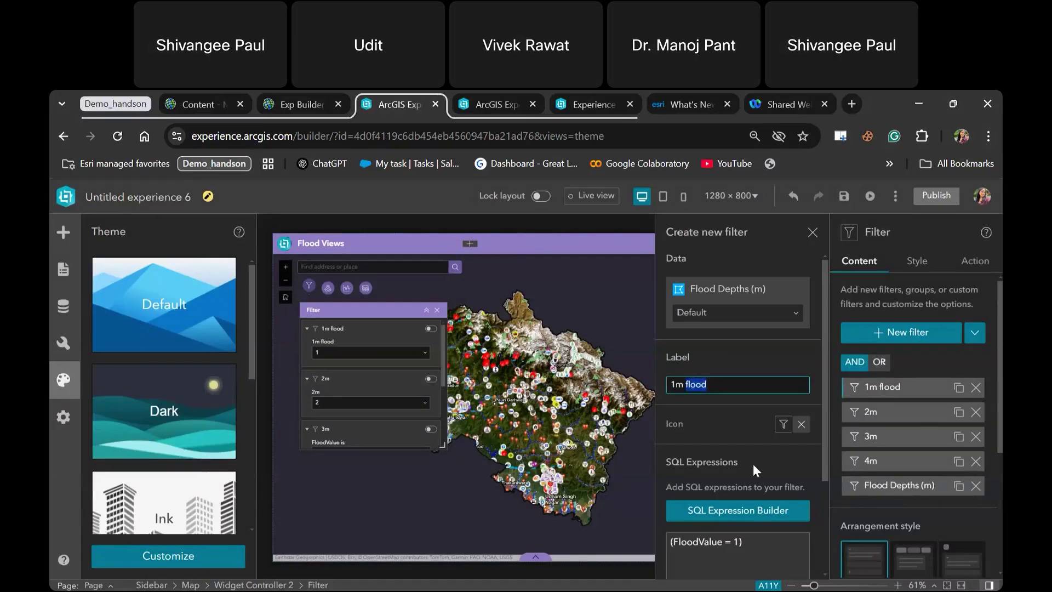
key("BackSpace")
Step: Rename the remaining Flood Depths (m) filter to "5m" and commit the label
left_click(906, 486)
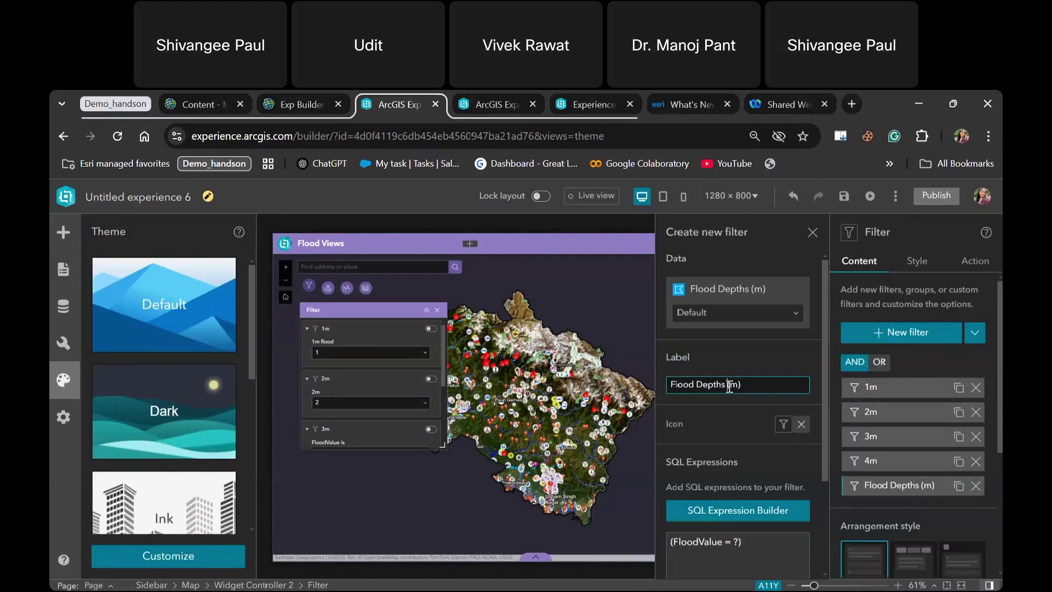
triple_click(729, 386)
type("5m")
left_click(938, 362)
Step: Switch the activation style to Apply and Cancel buttons, and try the horizontal arrangement style before restoring Vertical
scroll(957, 439, "down", 3)
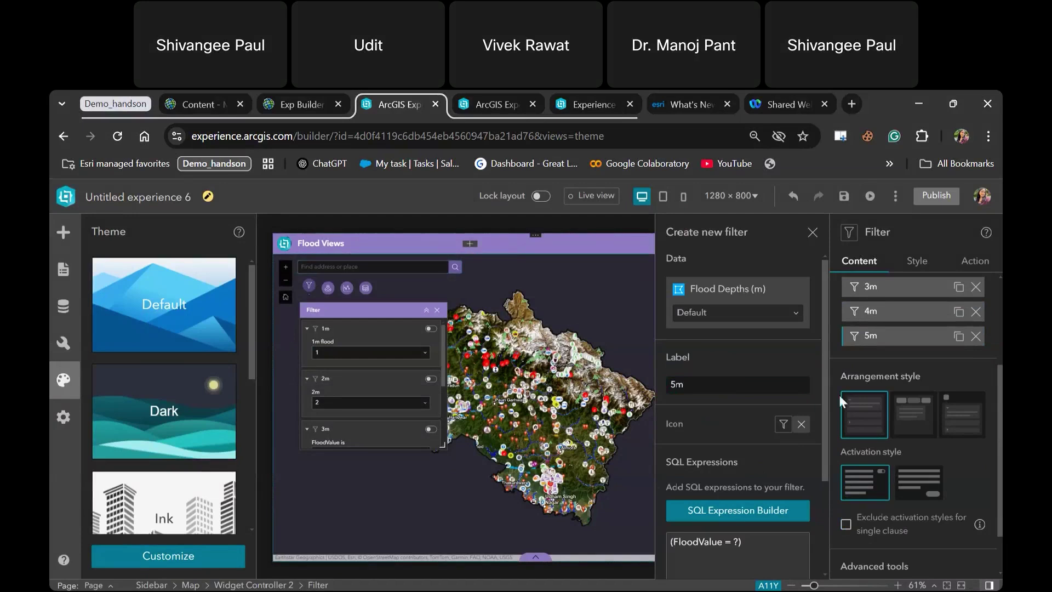
left_click(909, 477)
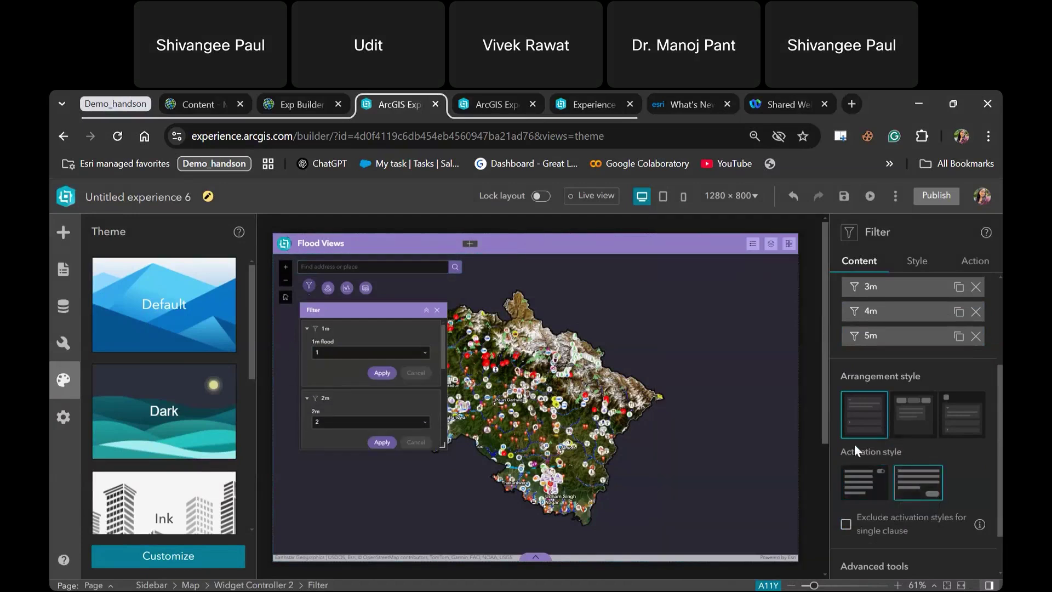
left_click(911, 417)
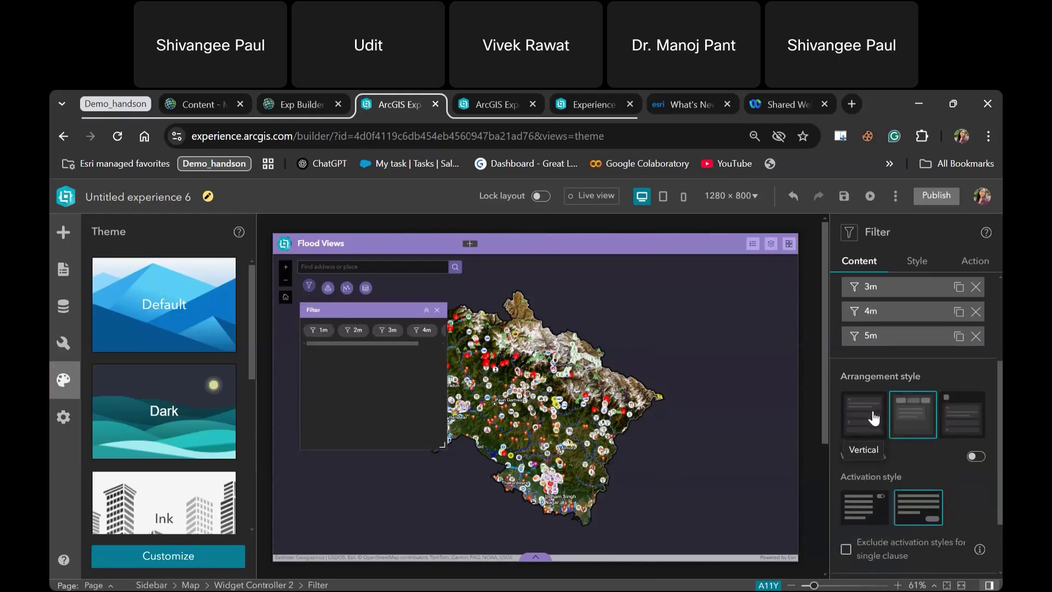
left_click(873, 417)
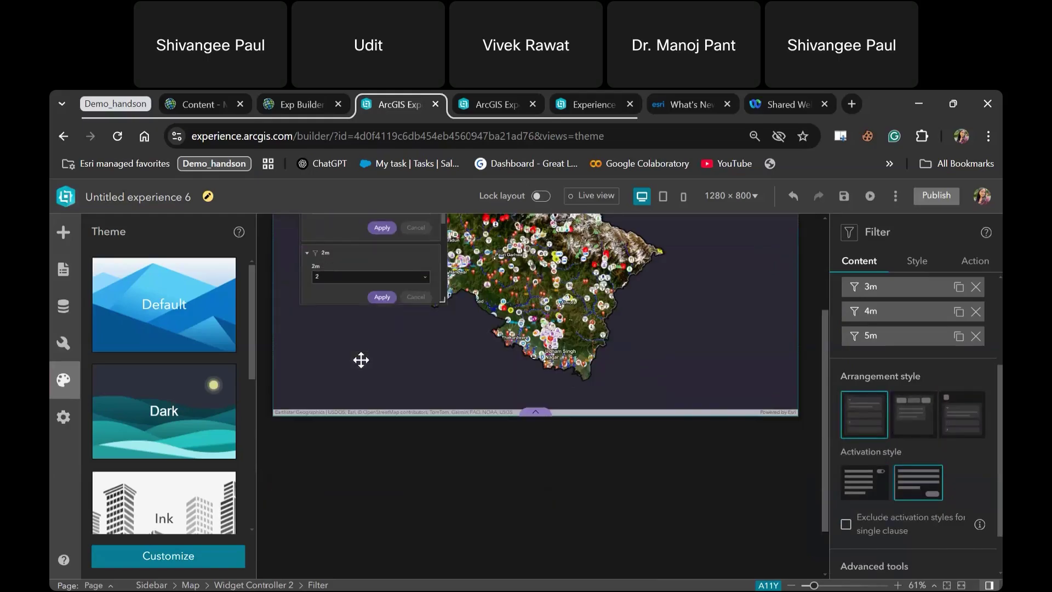
Step: Enable the "Reset all filters" advanced tool and check the Filter widget on the canvas
scroll(912, 435, "down", 1)
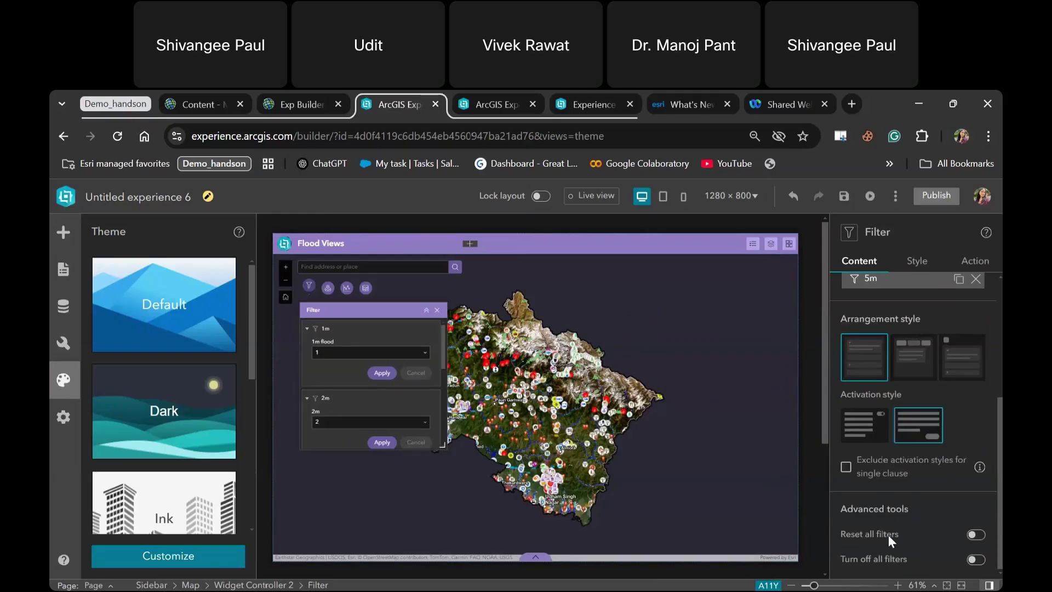
left_click(976, 534)
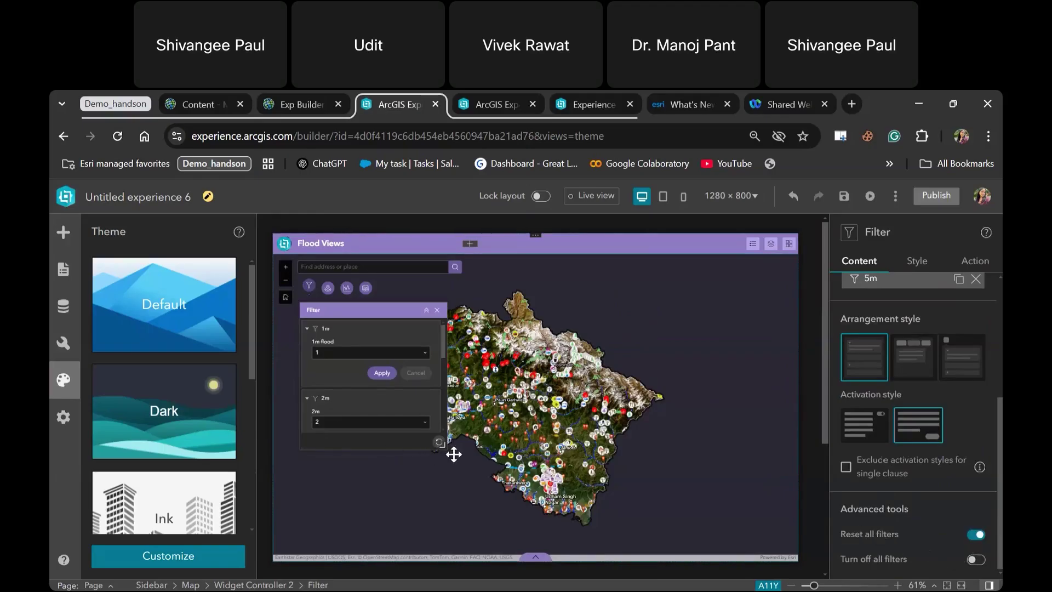
scroll(433, 430, "down", 3)
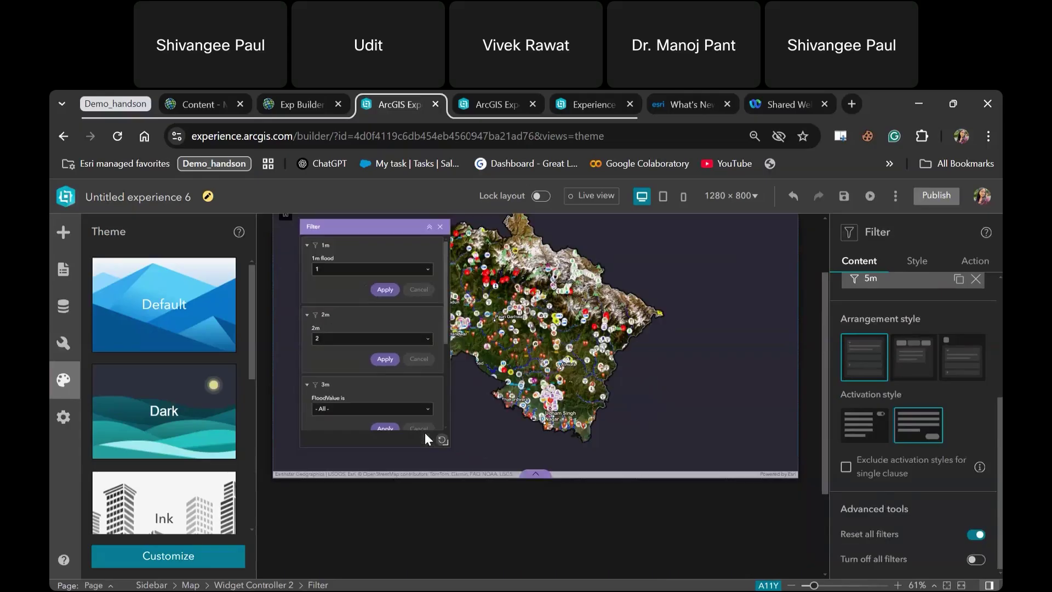
Step: Add a Data filtering changes trigger to the Filter widget with a Pan to action on the Map
scroll(425, 428, "up", 3)
scroll(909, 416, "up", 4)
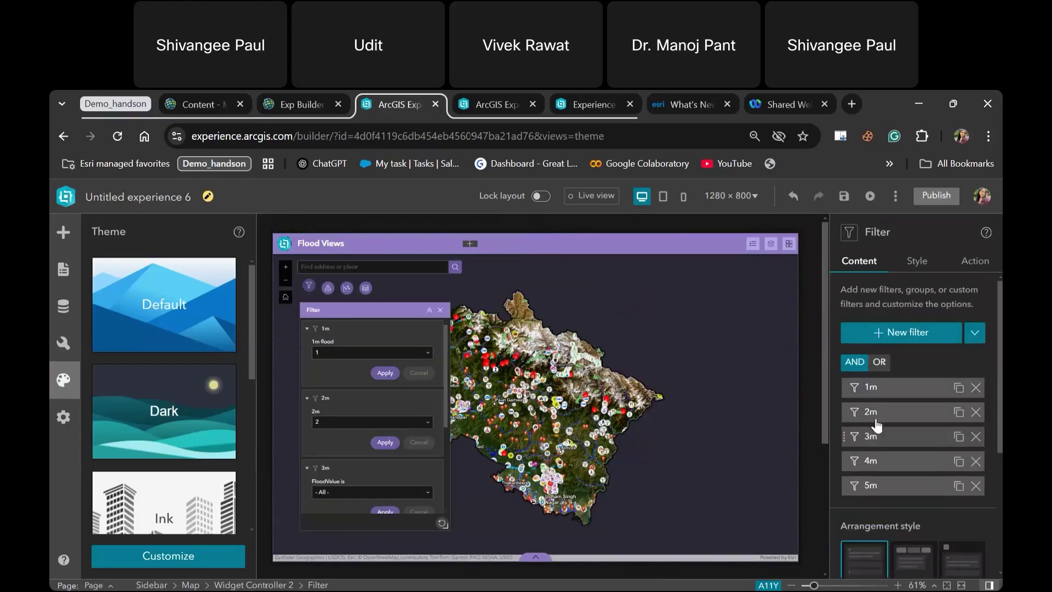
scroll(884, 421, "down", 3)
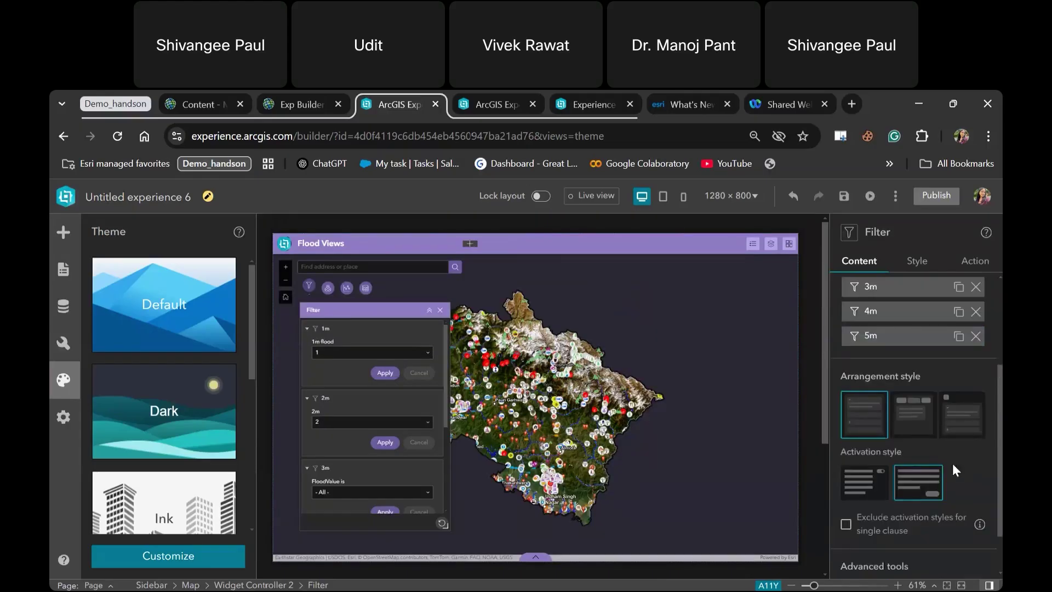
scroll(952, 463, "up", 3)
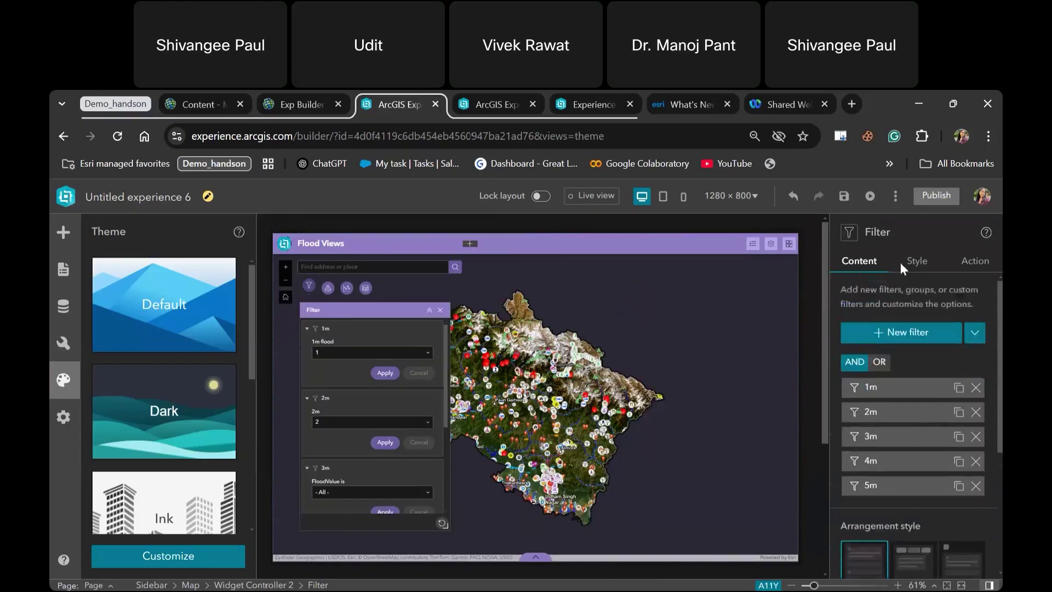
left_click(931, 274)
left_click(965, 263)
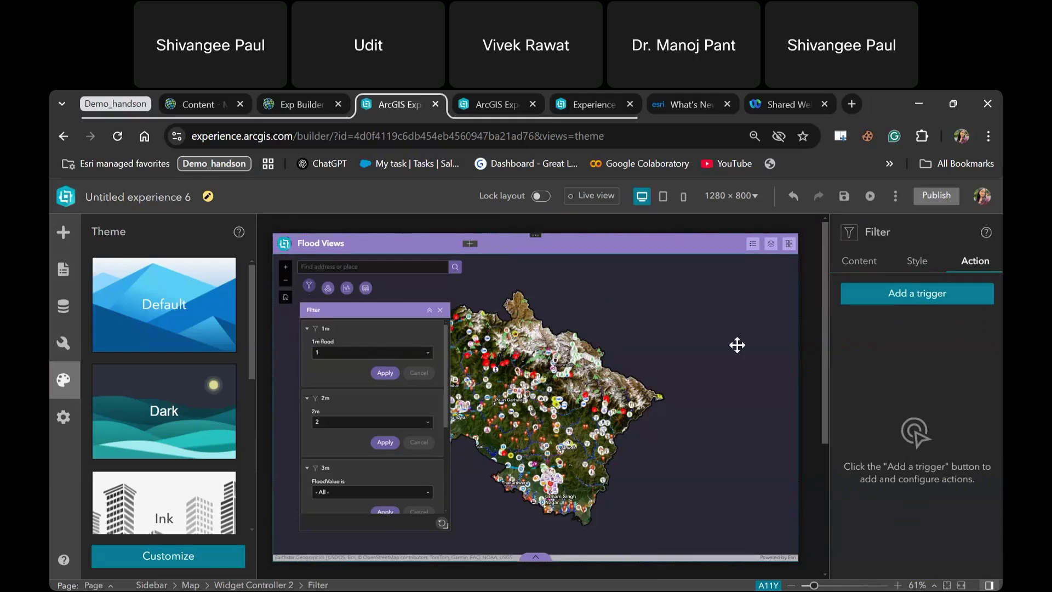
left_click(920, 298)
left_click(717, 265)
left_click(716, 284)
left_click(755, 267)
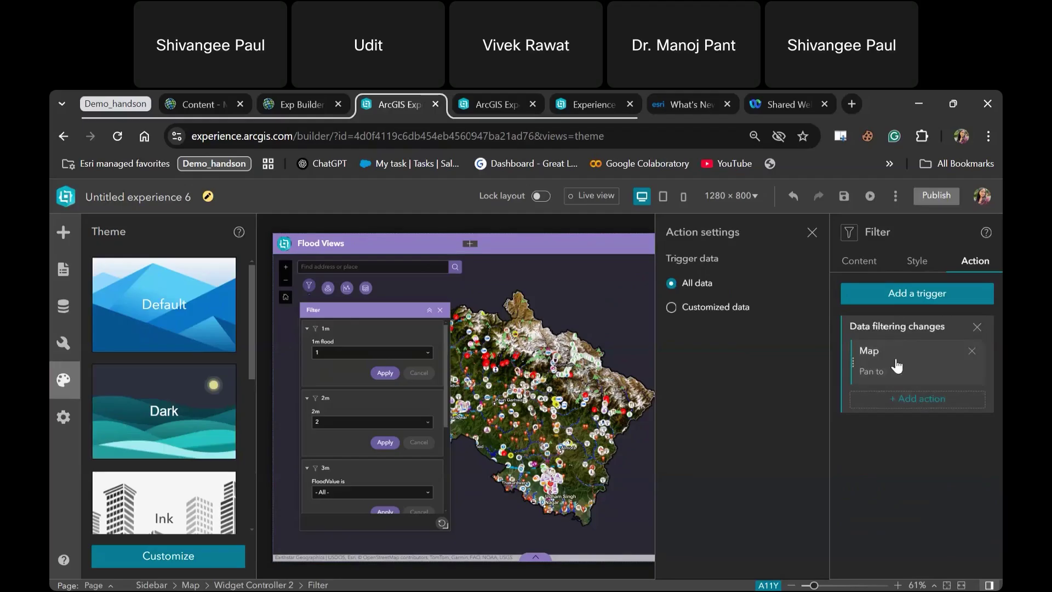
Step: Add a Zoom to action on the Map to the same trigger and save the experience
left_click(898, 398)
left_click(729, 282)
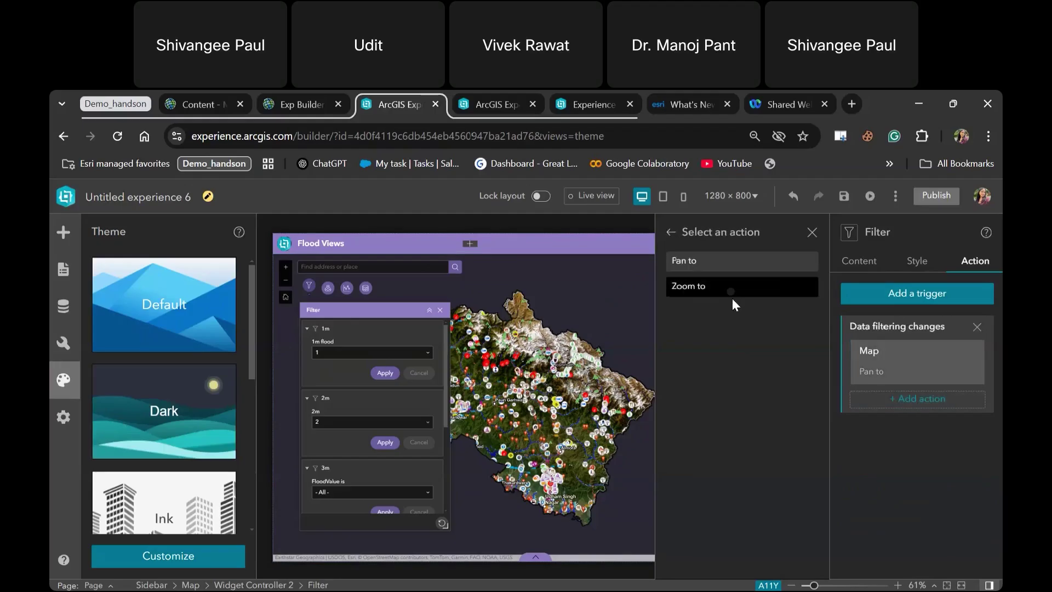
left_click(733, 296)
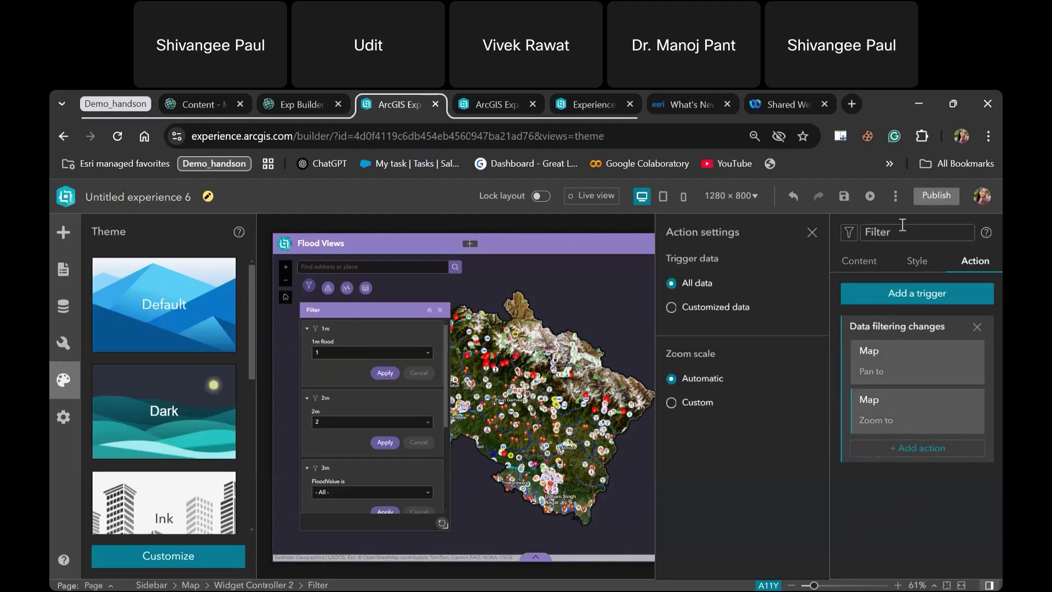
left_click(844, 196)
left_click(811, 233)
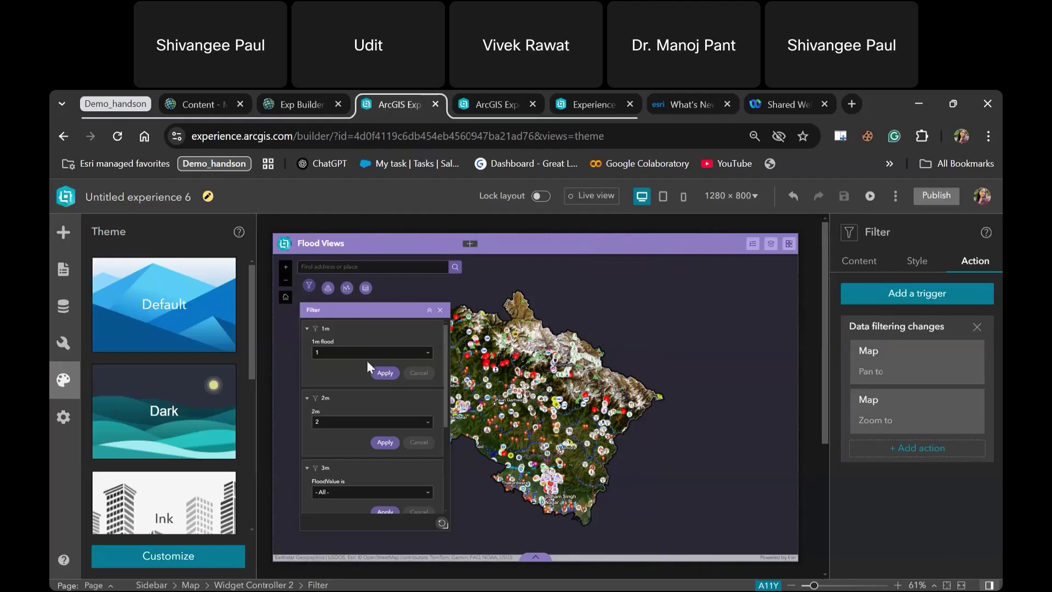
Step: Close the Filter widget and open the Near Me widget's analysis settings for the Exp Builder Demo map
left_click(441, 311)
left_click(328, 288)
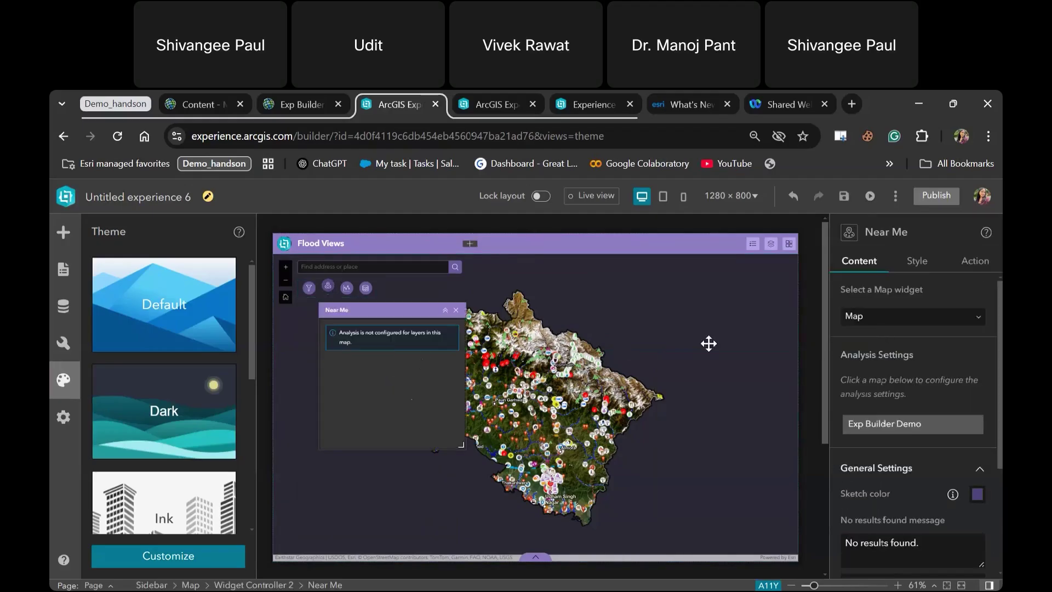
left_click(889, 424)
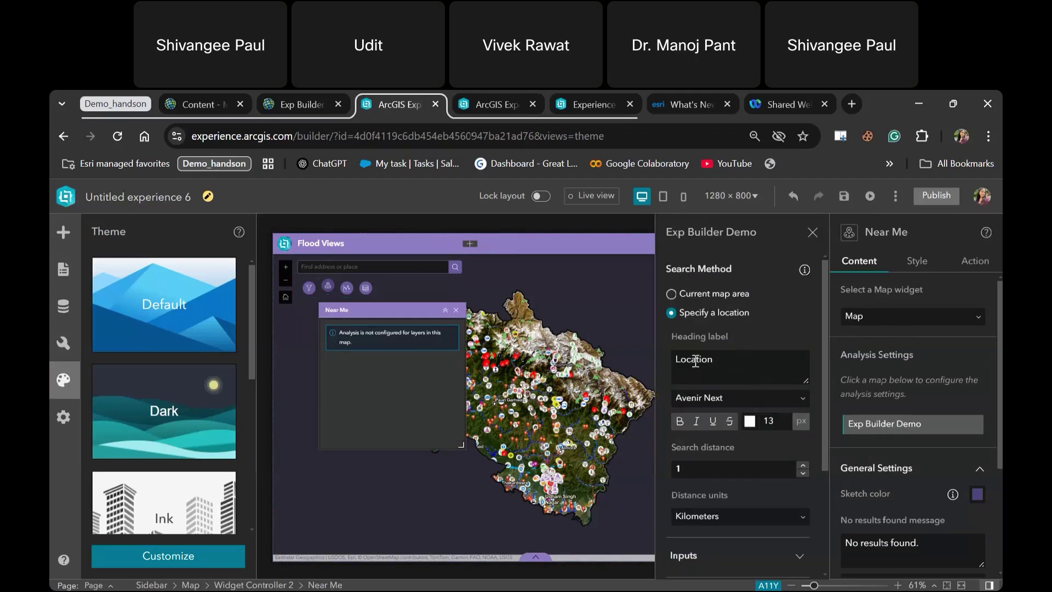
Step: Examine the Near Me search method, heading label, search distance, distance units, and the location inputs with their sketch tools
scroll(755, 314, "down", 2)
scroll(722, 328, "up", 2)
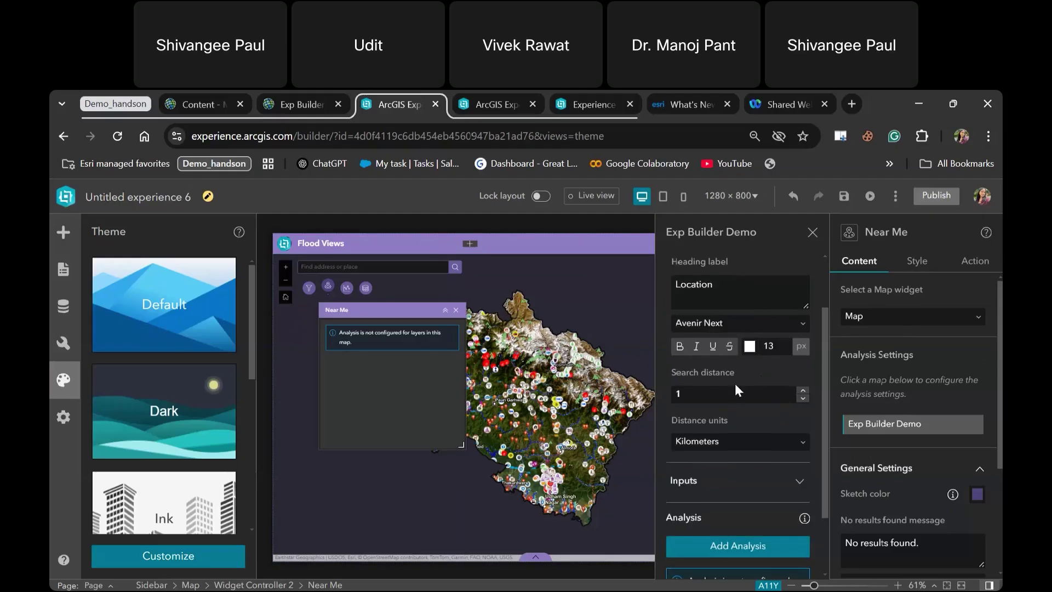
scroll(734, 384, "up", 2)
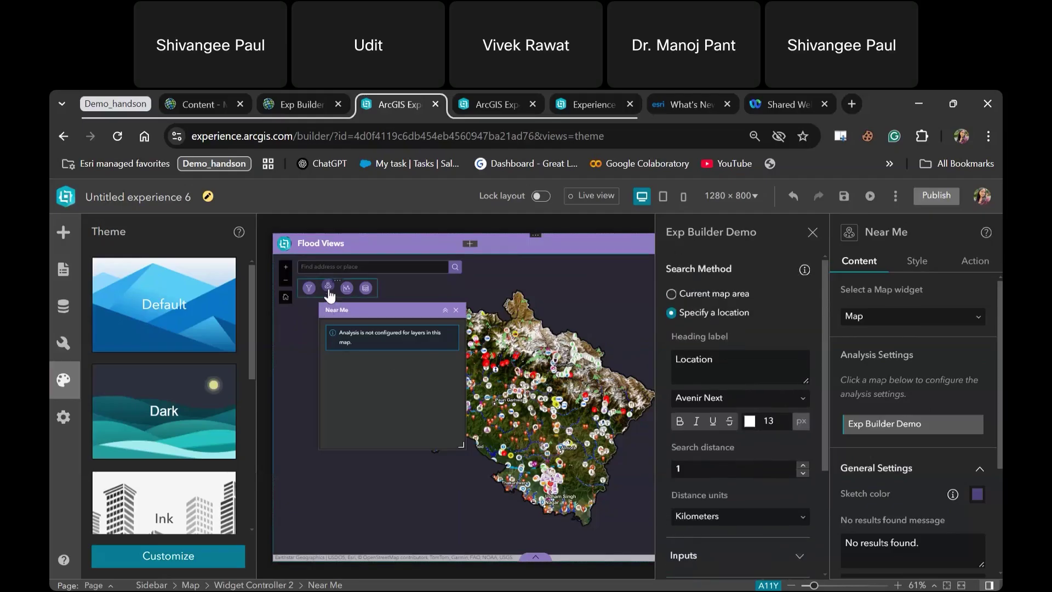
scroll(712, 339, "down", 2)
scroll(693, 310, "up", 2)
scroll(775, 335, "down", 1)
scroll(774, 333, "up", 1)
scroll(774, 333, "down", 1)
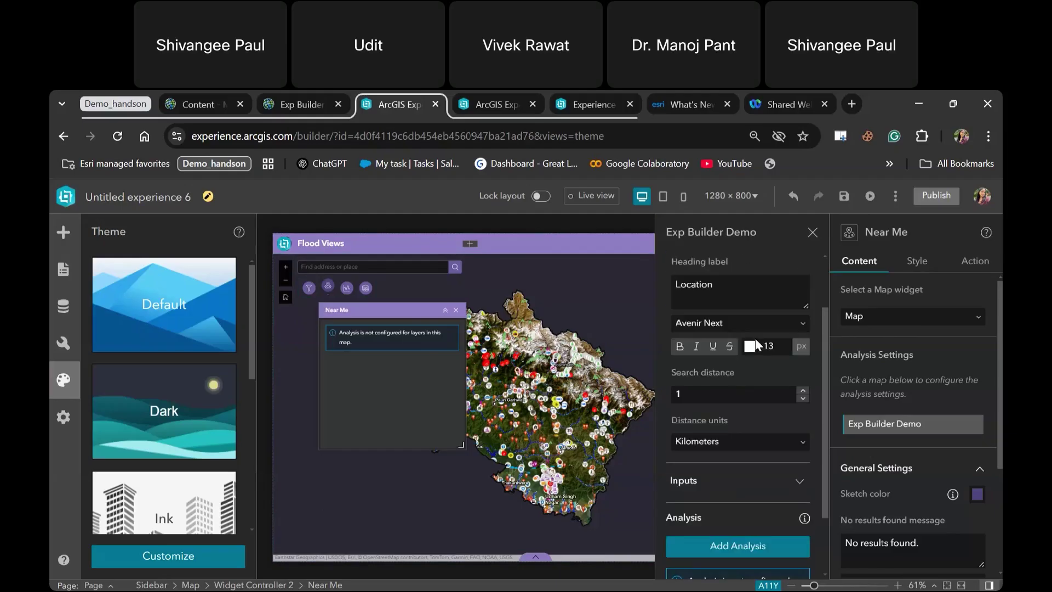
left_click(793, 480)
scroll(751, 358, "down", 2)
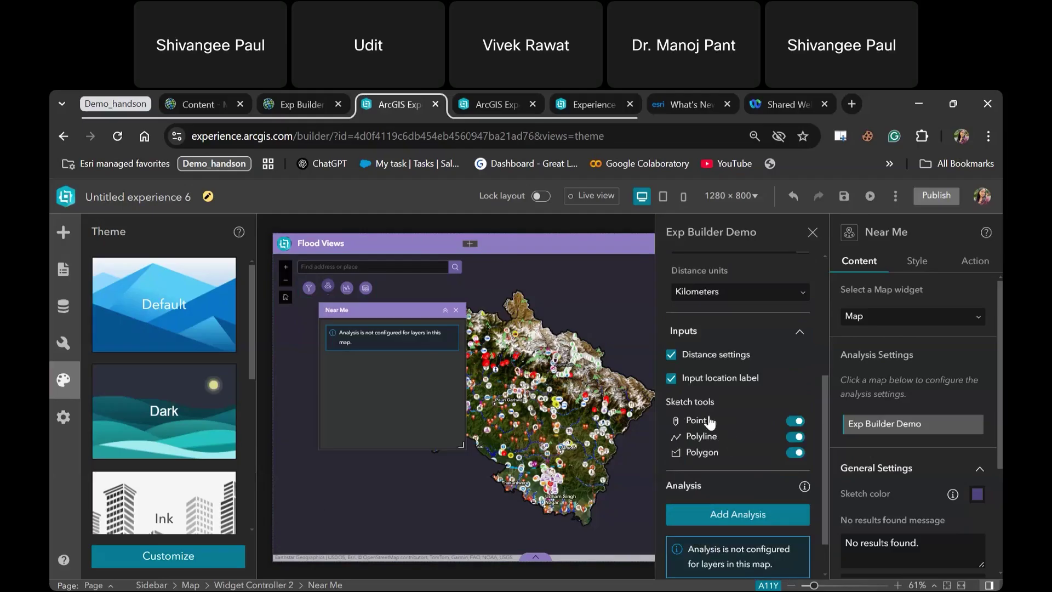
scroll(738, 426, "up", 3)
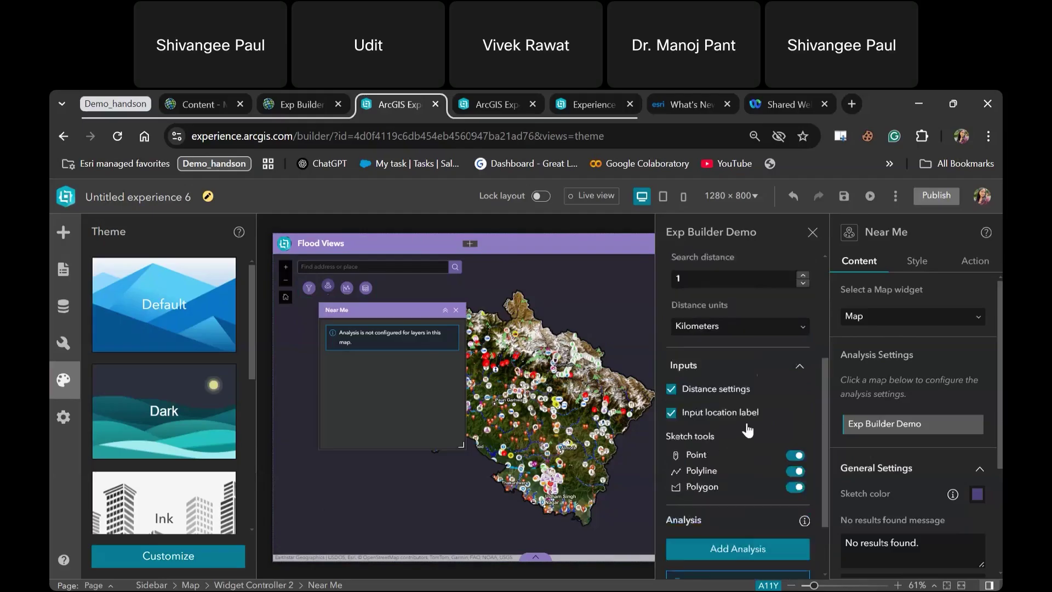
scroll(765, 344, "down", 3)
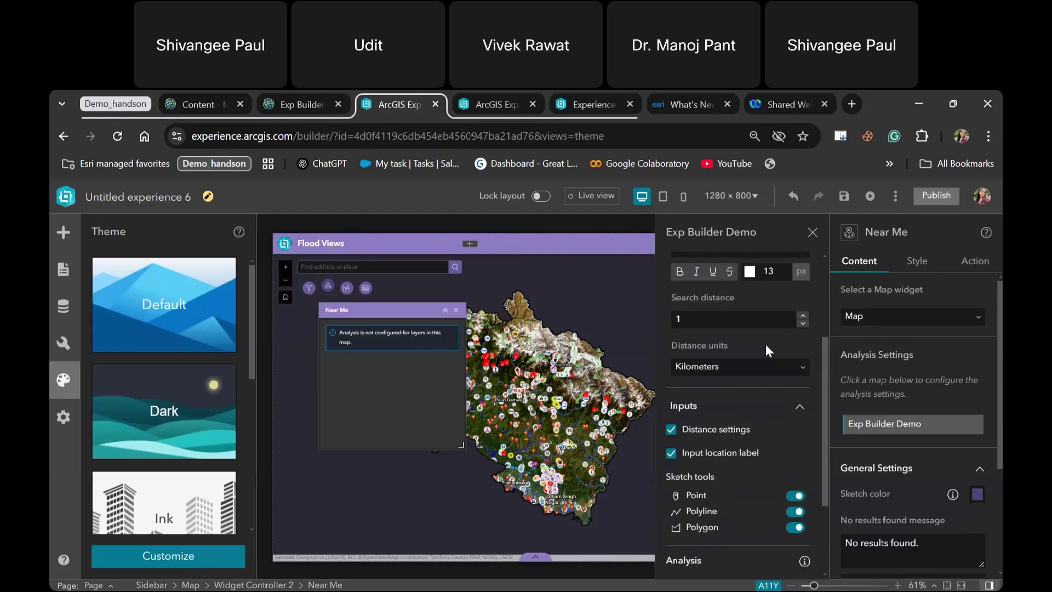
Step: Add a Summary analysis to Near Me and set its layer to Village from the Admin Boundary group
left_click(756, 465)
scroll(759, 356, "down", 1)
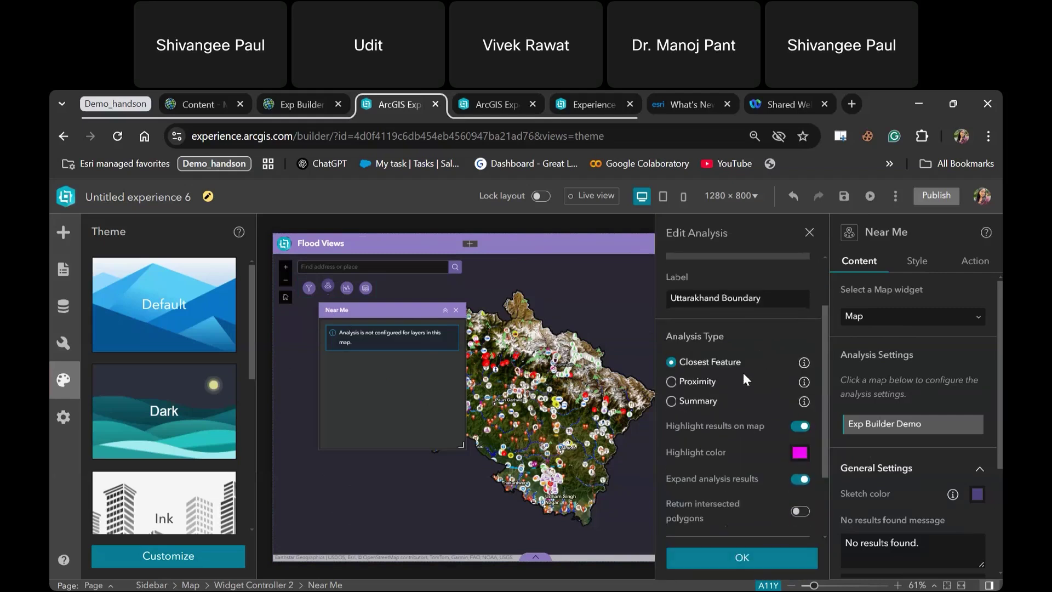
left_click(707, 401)
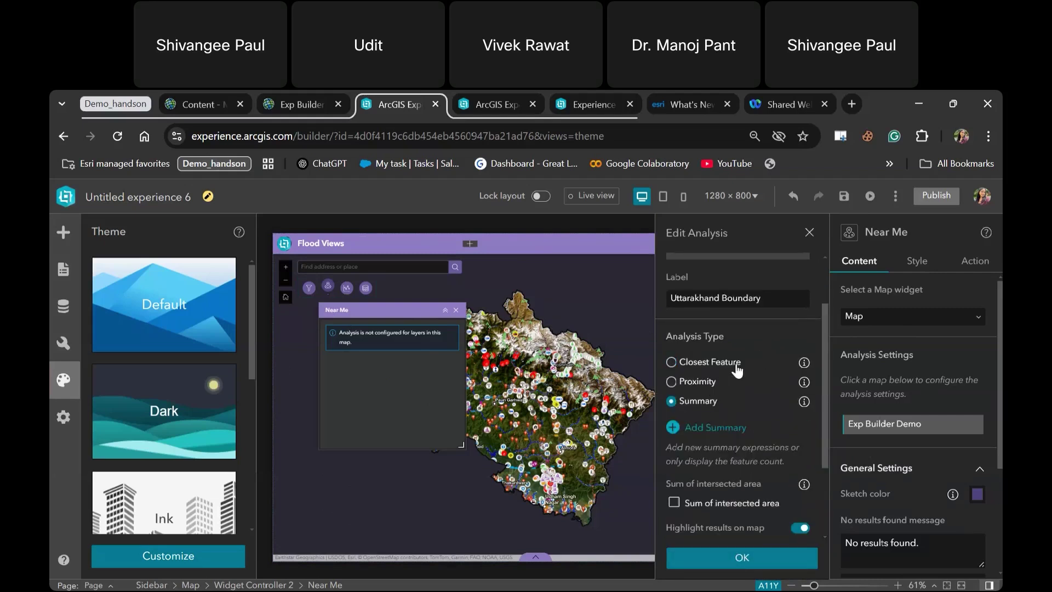
scroll(738, 372, "up", 1)
left_click(754, 301)
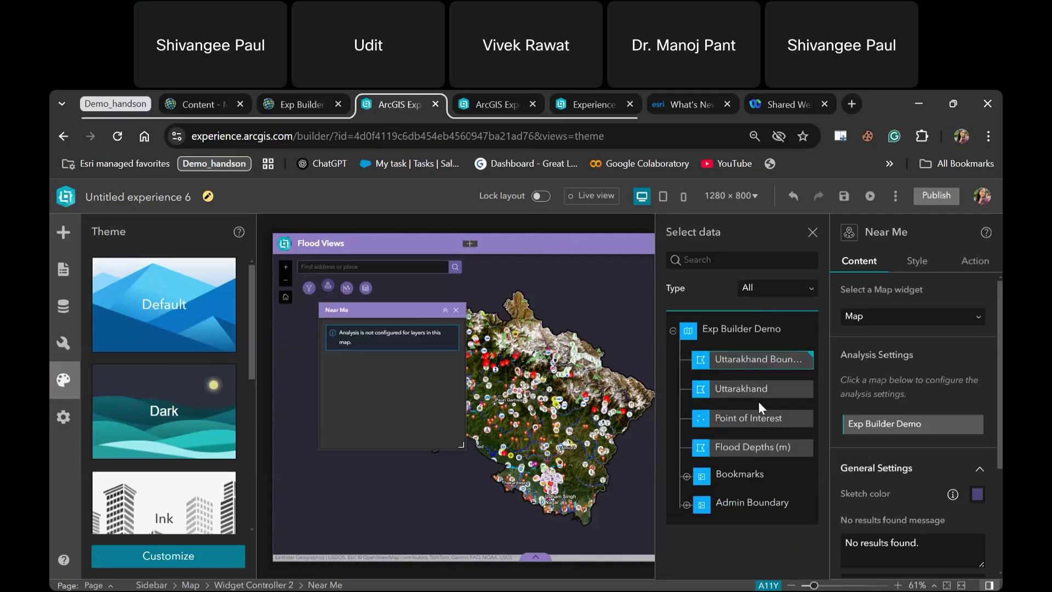
left_click(687, 504)
scroll(712, 398, "down", 3)
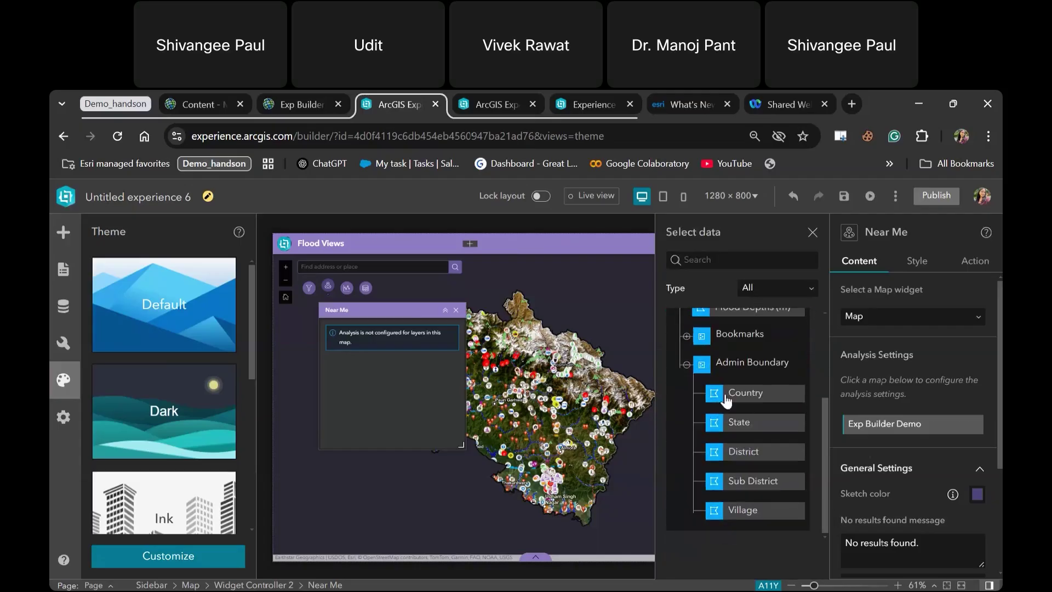
left_click(750, 510)
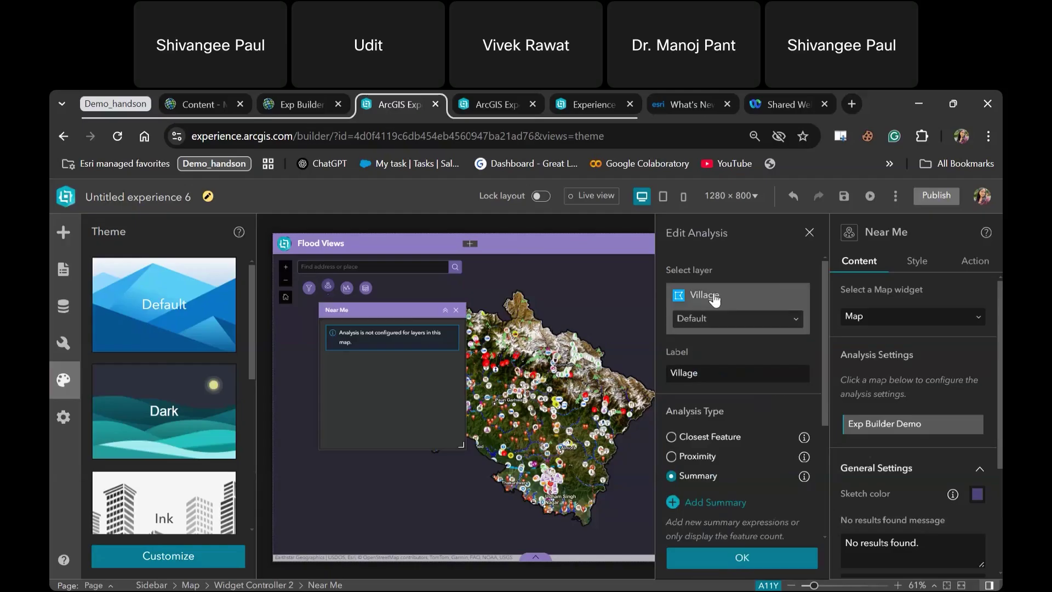
Step: Start a summary statistic for the Village analysis using the SUM operator on the Total Number of Household field
scroll(726, 435, "down", 2)
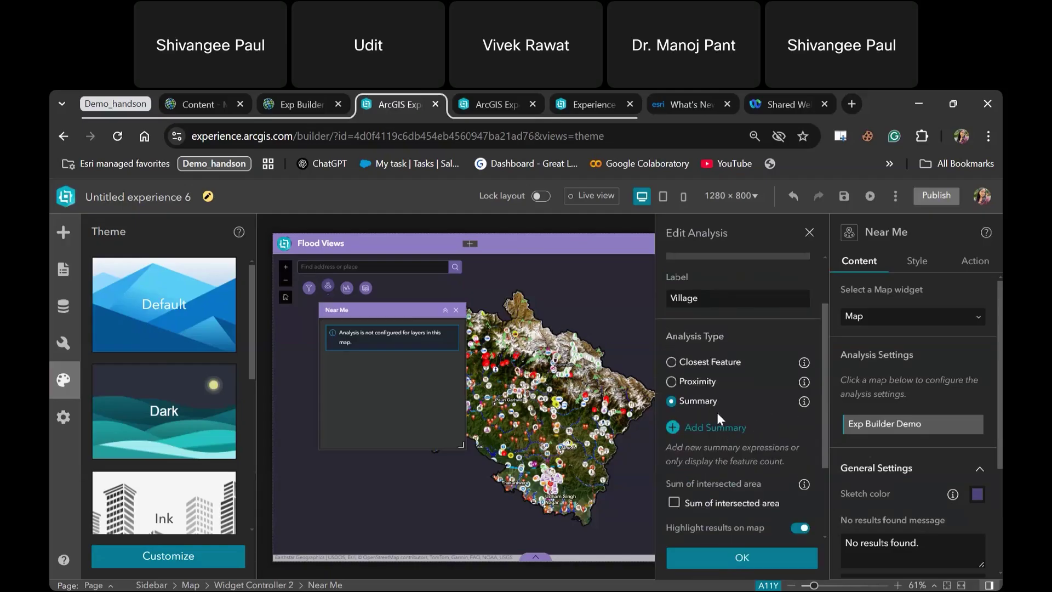
scroll(717, 414, "down", 3)
scroll(723, 408, "up", 2)
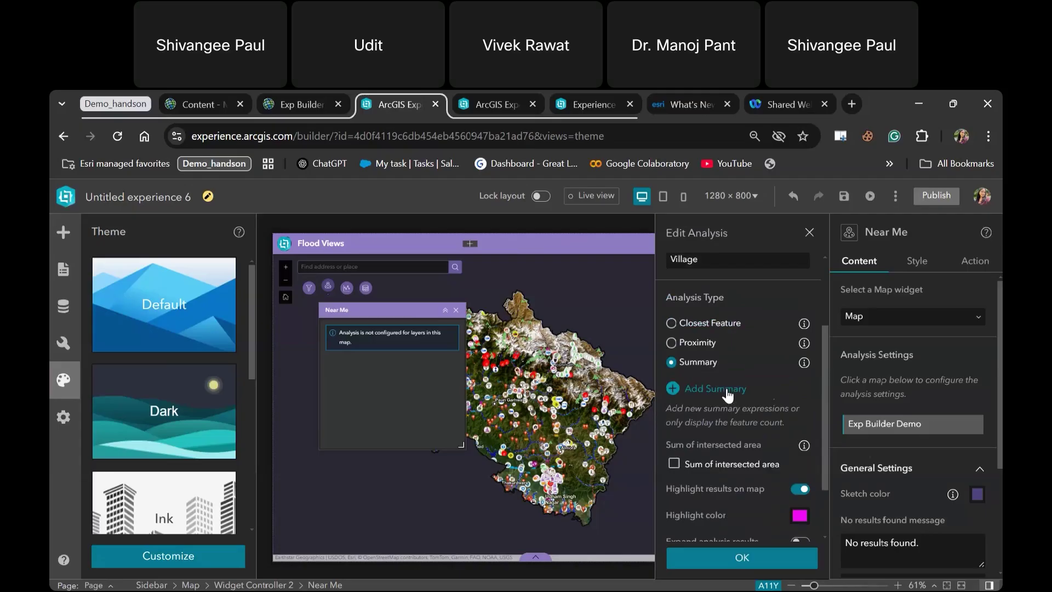
left_click(728, 389)
left_click(708, 348)
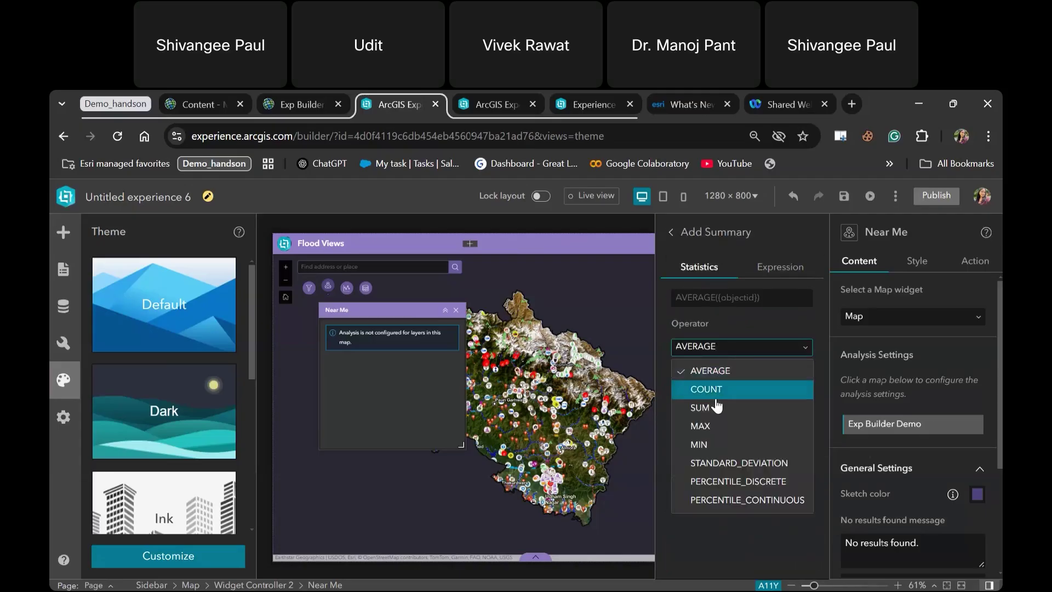
left_click(715, 399)
left_click(715, 388)
left_click(715, 351)
left_click(715, 349)
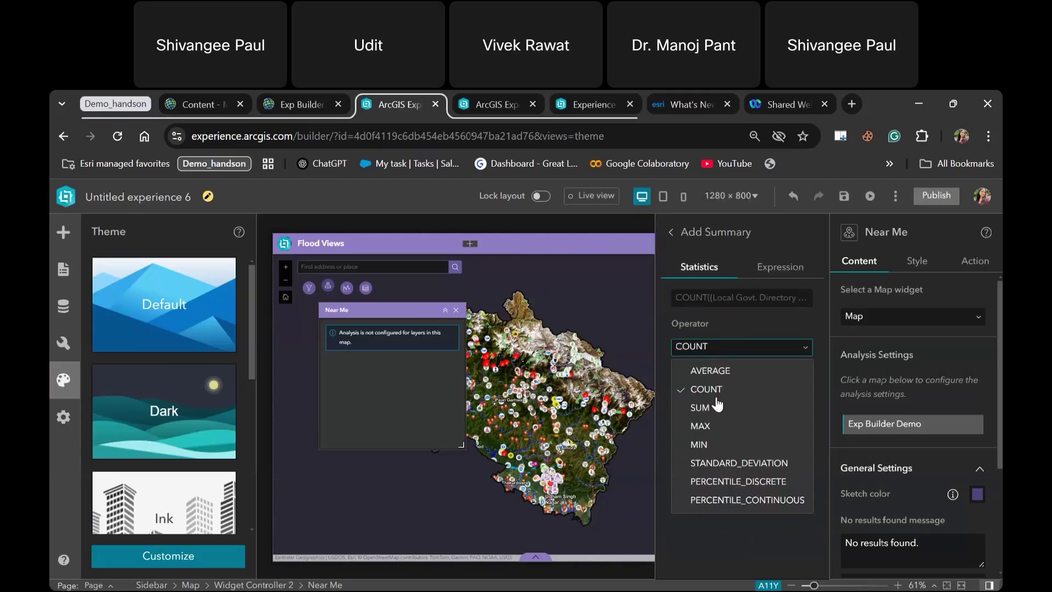
left_click(716, 407)
left_click(718, 395)
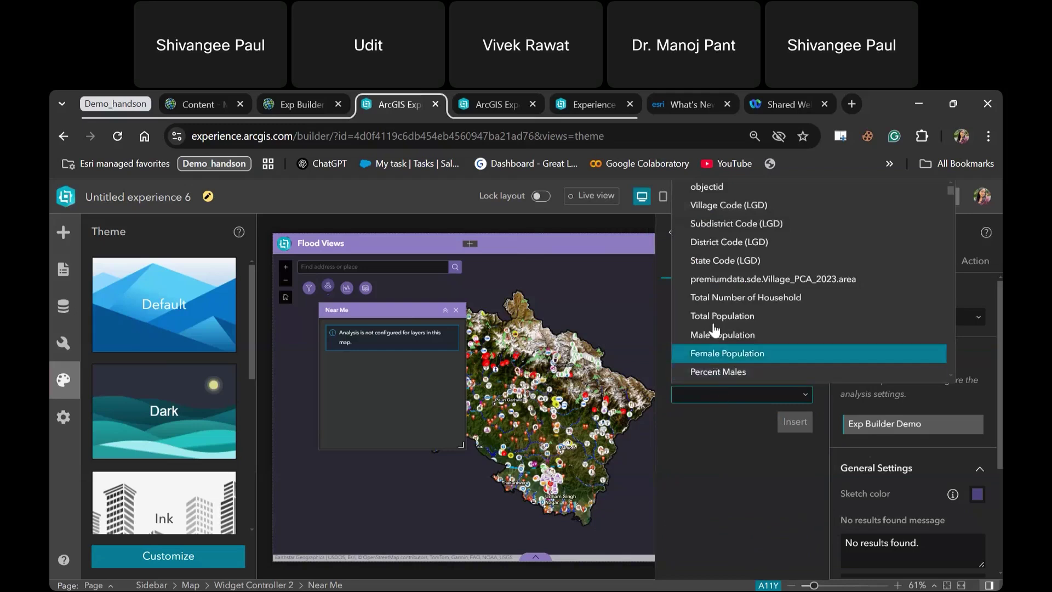
left_click(731, 297)
Step: Label the household statistic "Sum of HouseHolds" and insert it into the Village analysis
left_click(722, 298)
key("ctrl+a")
key("BackSpace")
type("Sum")
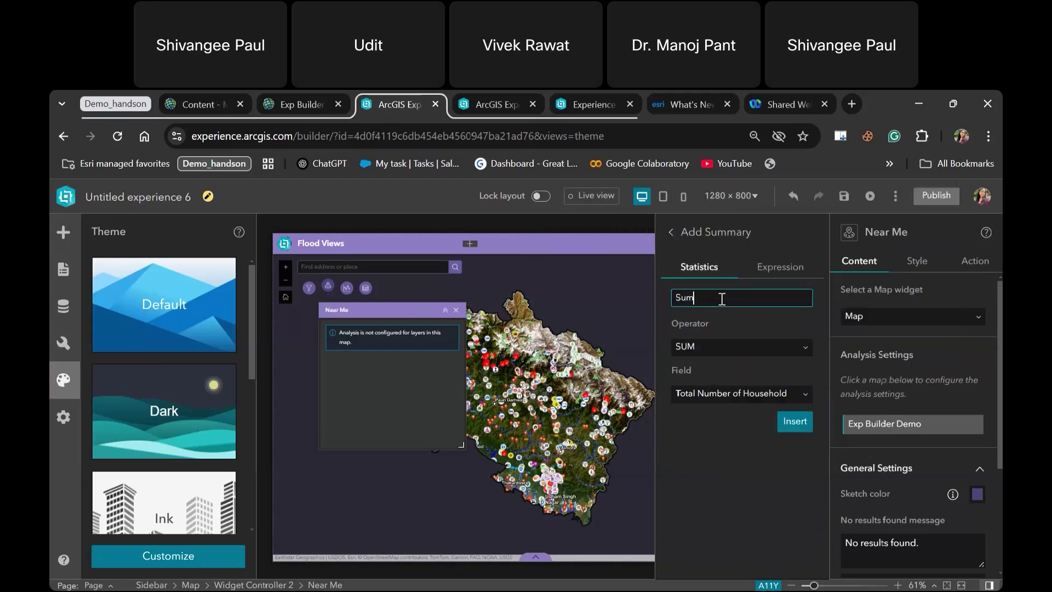
type(" of o")
type("H")
type("e")
key("ctrl+a")
key("ctrl+c")
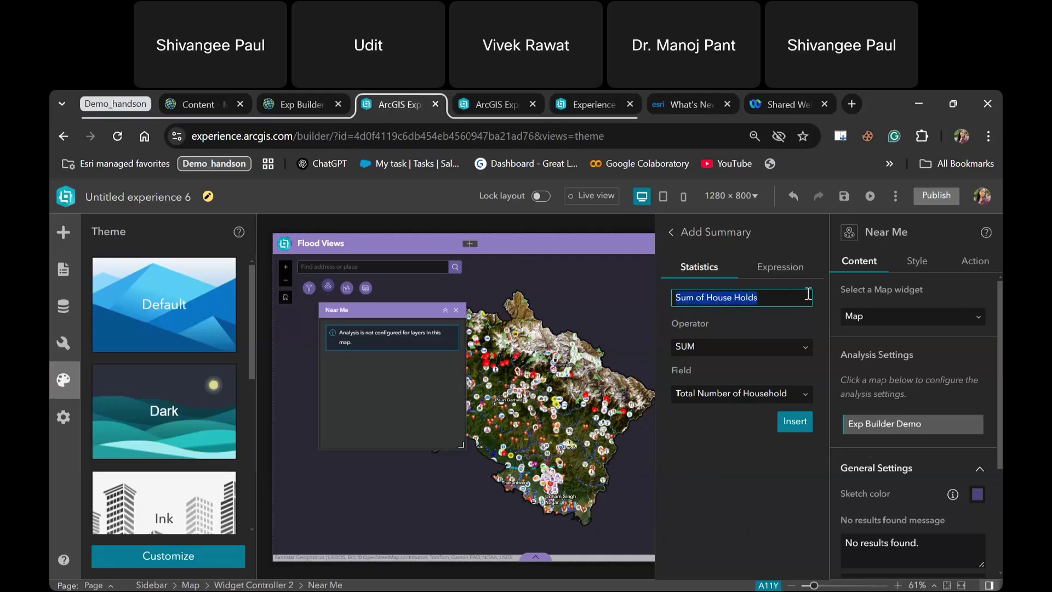
left_click(735, 301)
key("BackSpace")
left_click(795, 422)
Step: Start another summary statistic using the SUM operator on the Total Population field
scroll(733, 509, "down", 2)
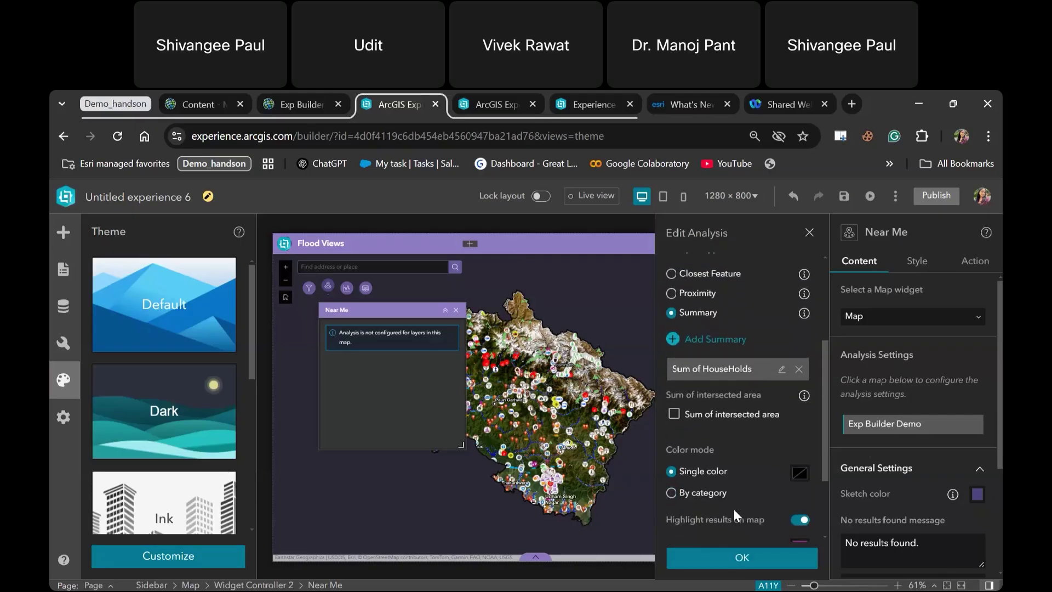
scroll(733, 509, "down", 1)
left_click(708, 319)
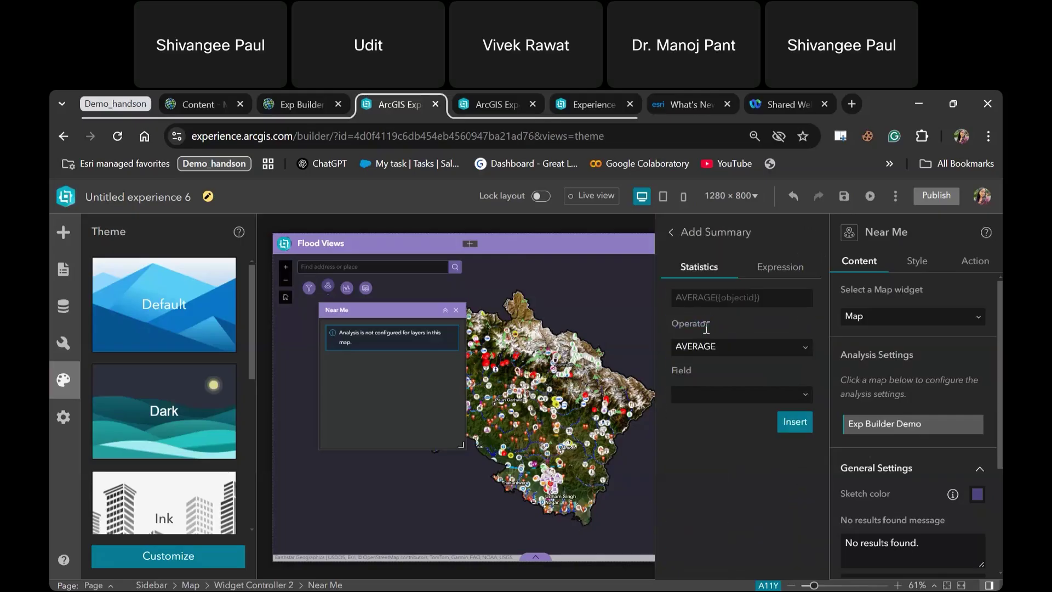
left_click(733, 351)
left_click(731, 407)
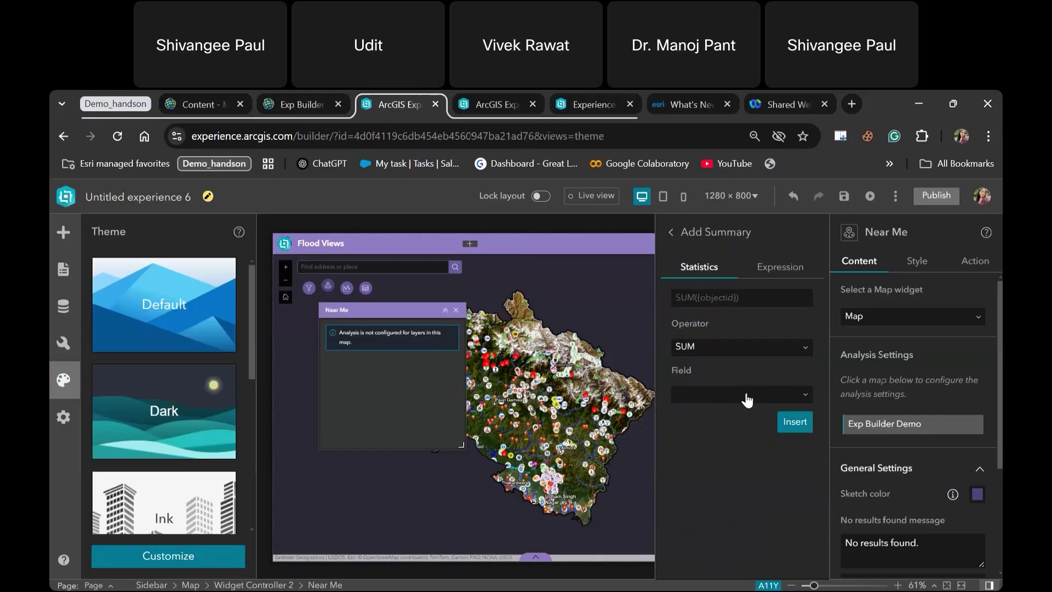
left_click(747, 397)
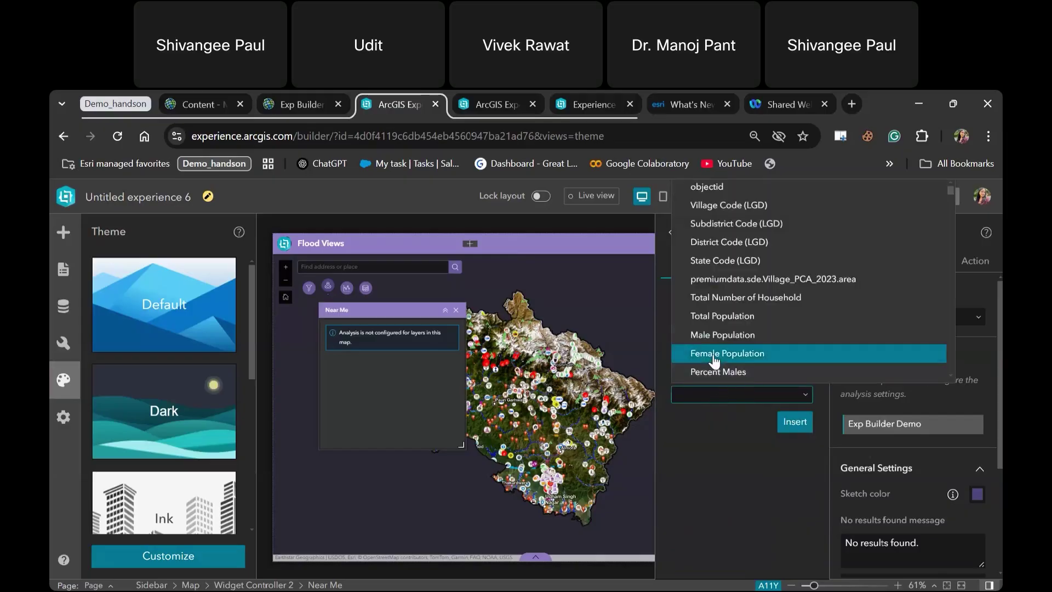
left_click(722, 317)
Step: Label the population statistic "Sum of Total Population" and insert it into the Village analysis
left_click(723, 299)
key("ctrl+v")
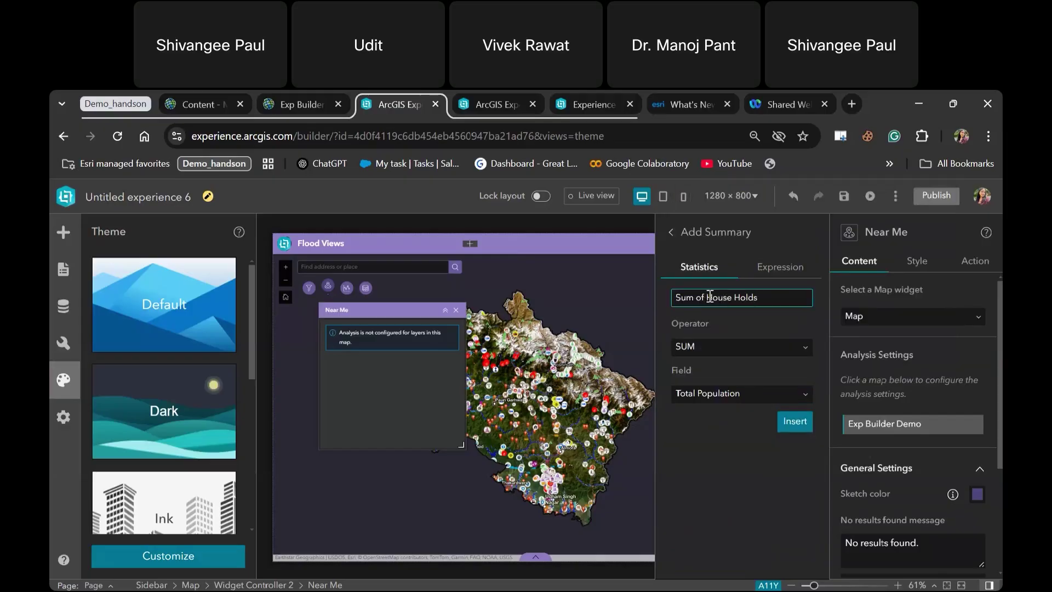
left_click_drag(710, 297, 866, 298)
type("Total Population")
key("ctrl+a")
left_click(813, 406)
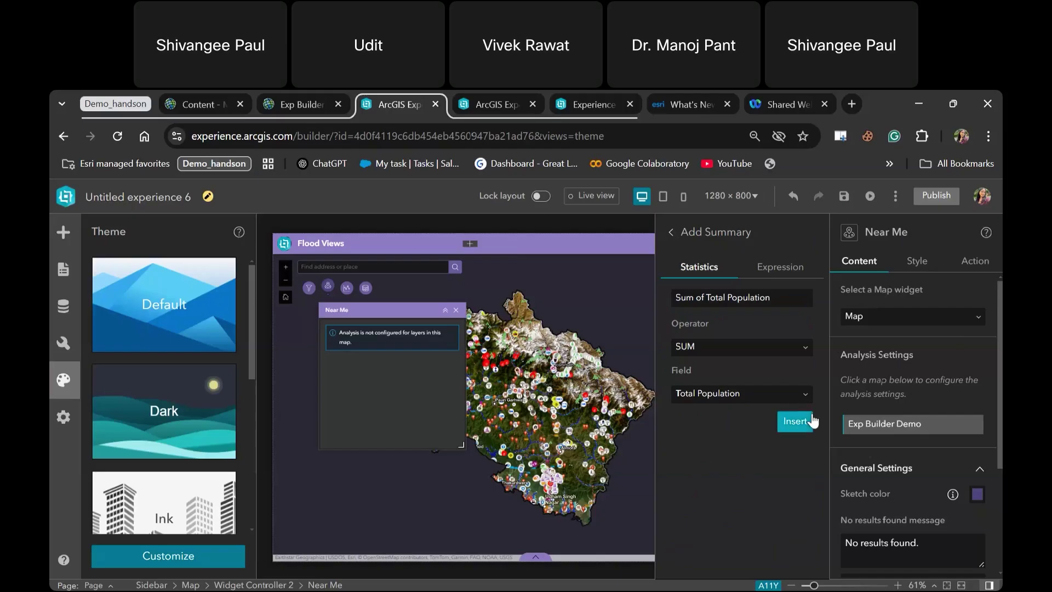
left_click(807, 415)
scroll(765, 455, "down", 1)
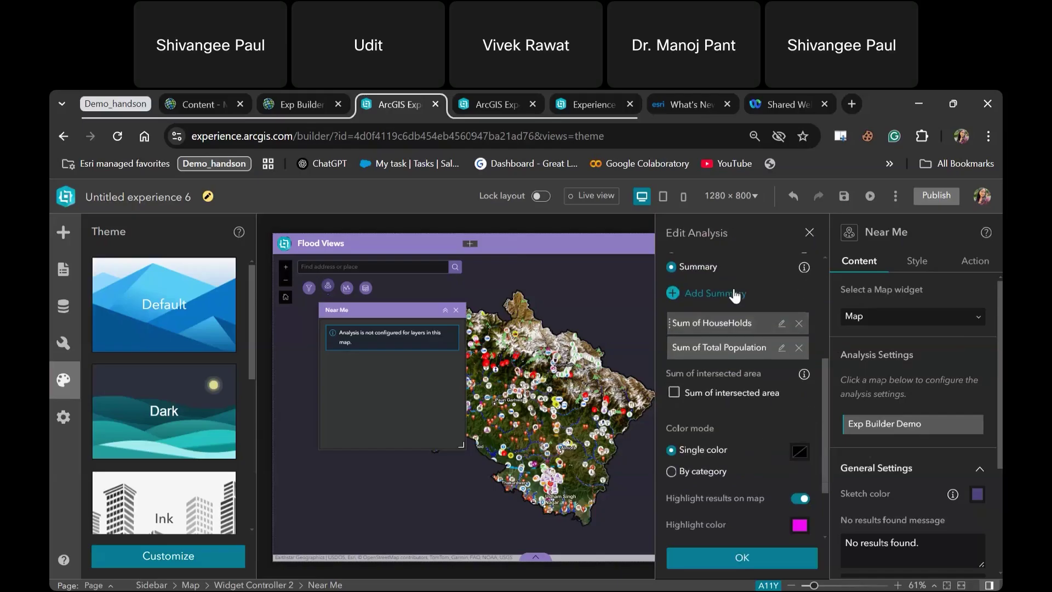
Step: Start a summary statistic for the Village analysis using the SUM operator on the Male Population field, and begin its label with "Male"
left_click(729, 295)
left_click(712, 350)
left_click(725, 405)
left_click(737, 396)
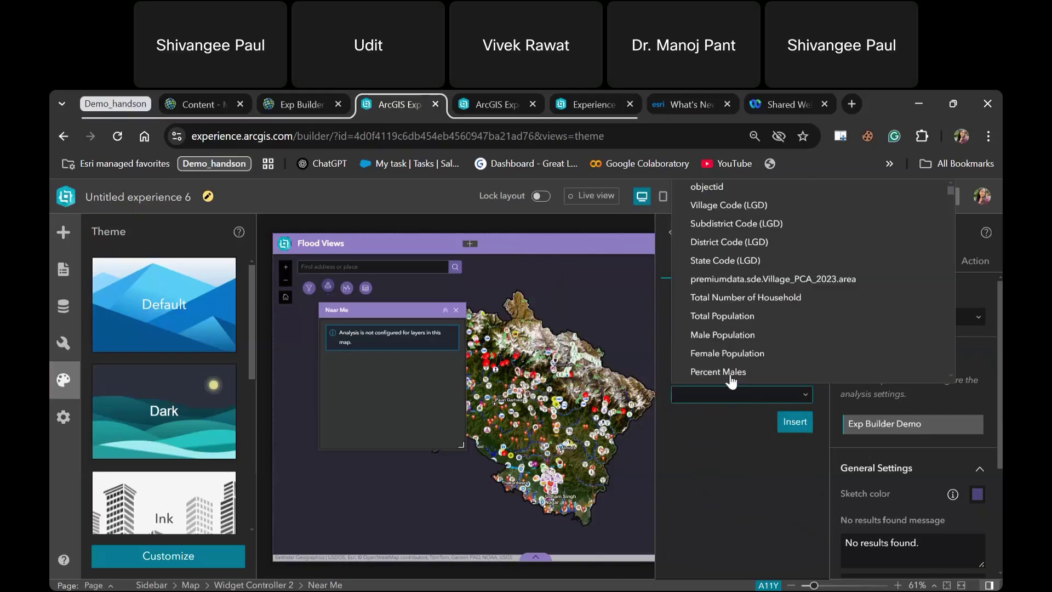
left_click(722, 334)
left_click(716, 296)
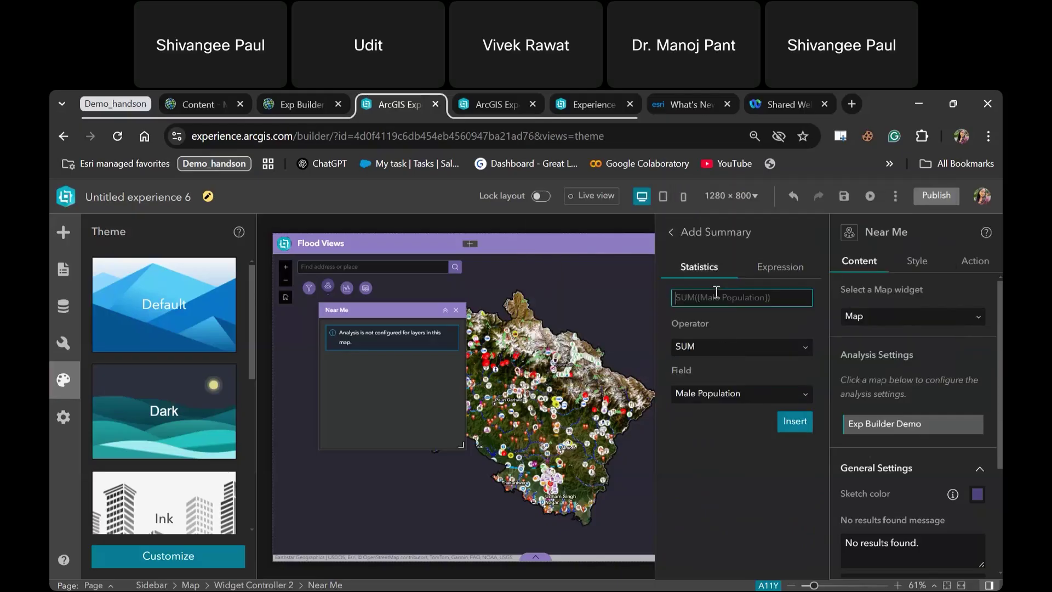
type("Male")
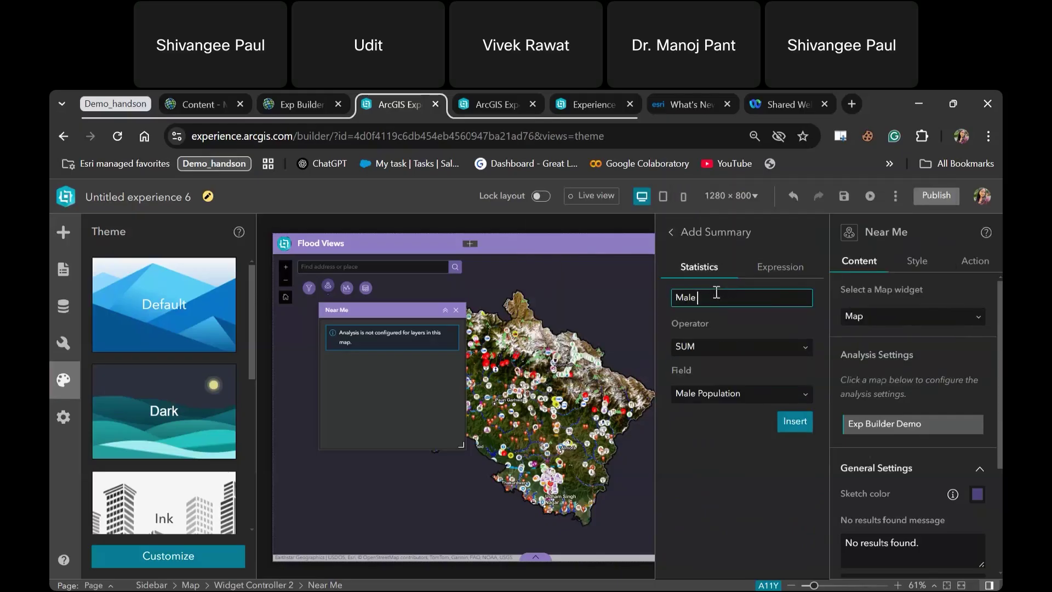
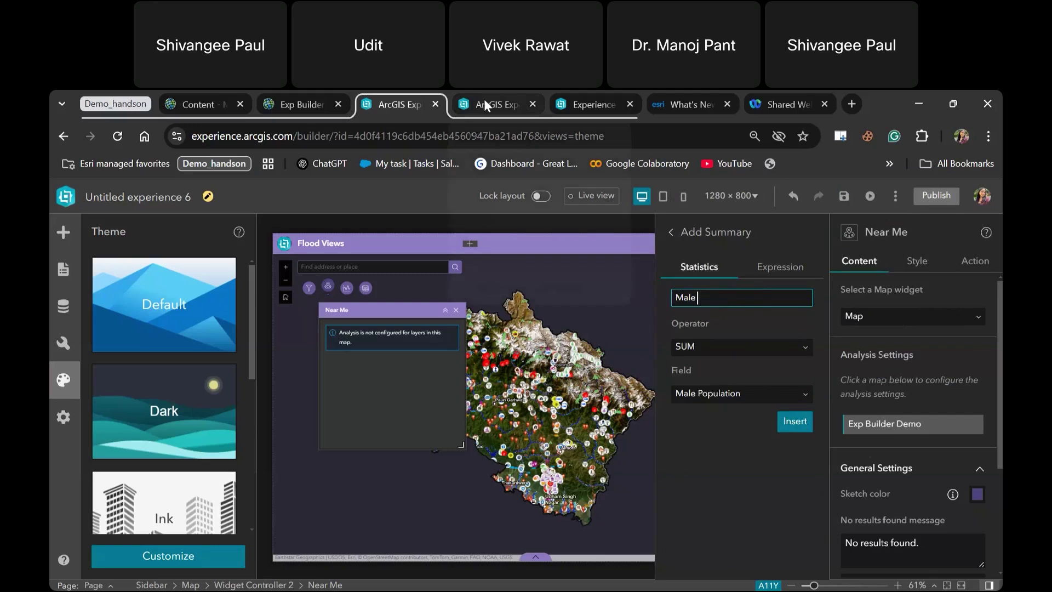
mouse_move(484, 104)
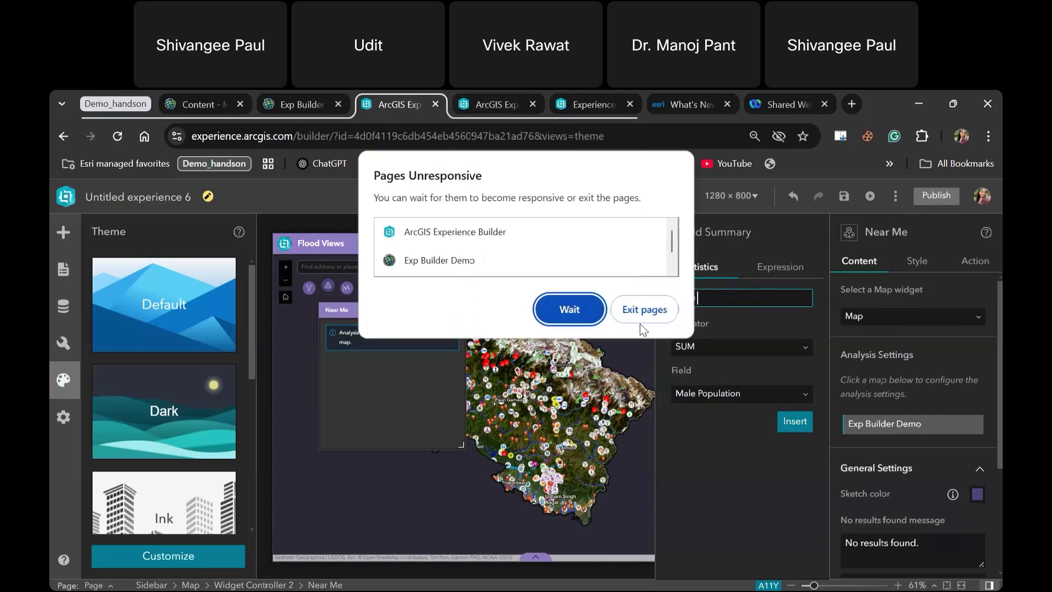
left_click(589, 309)
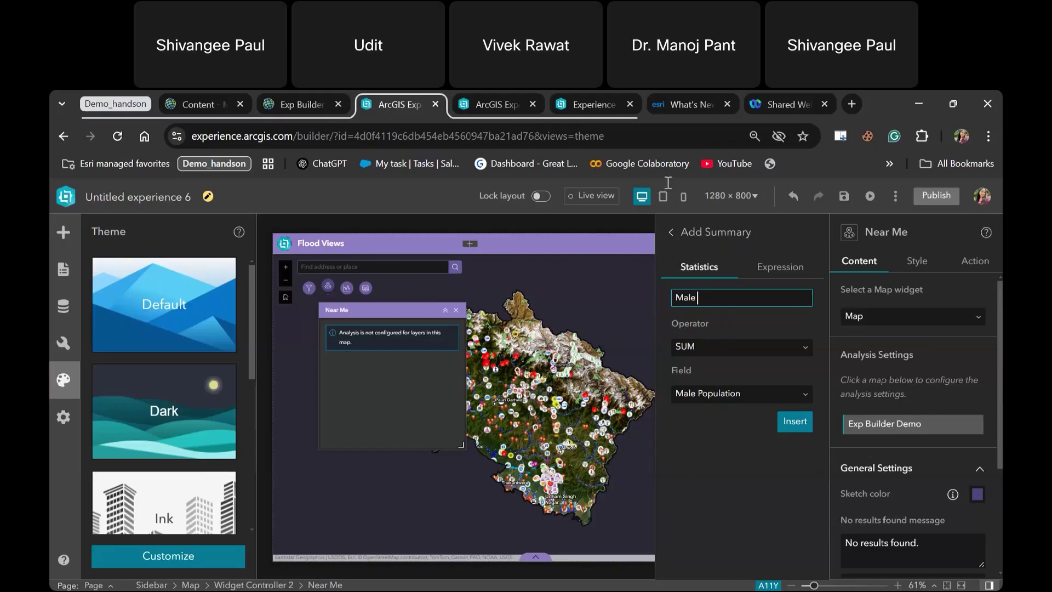
key("ctrl+p")
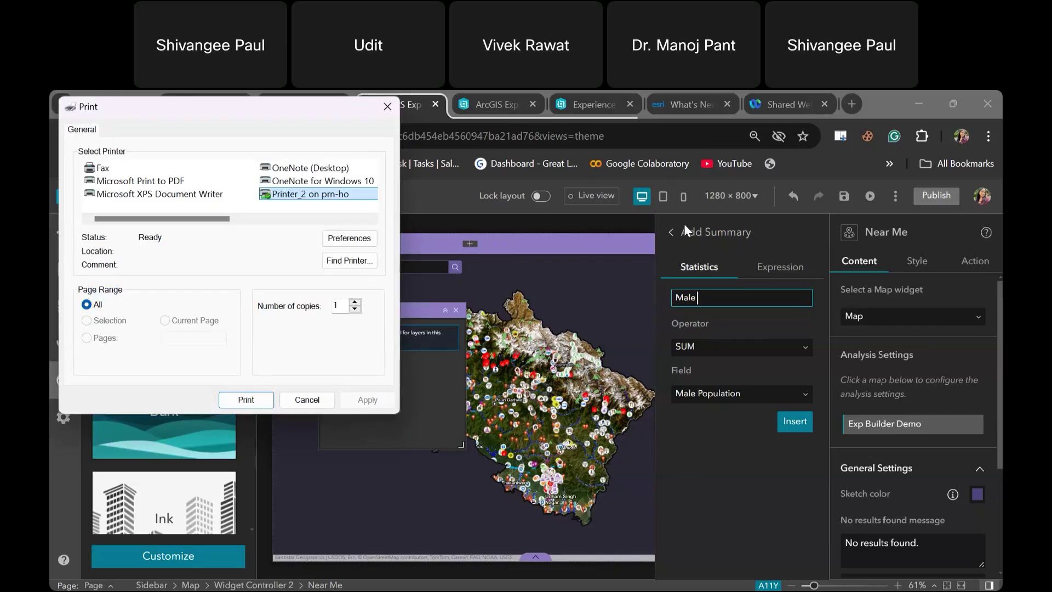
key("Home")
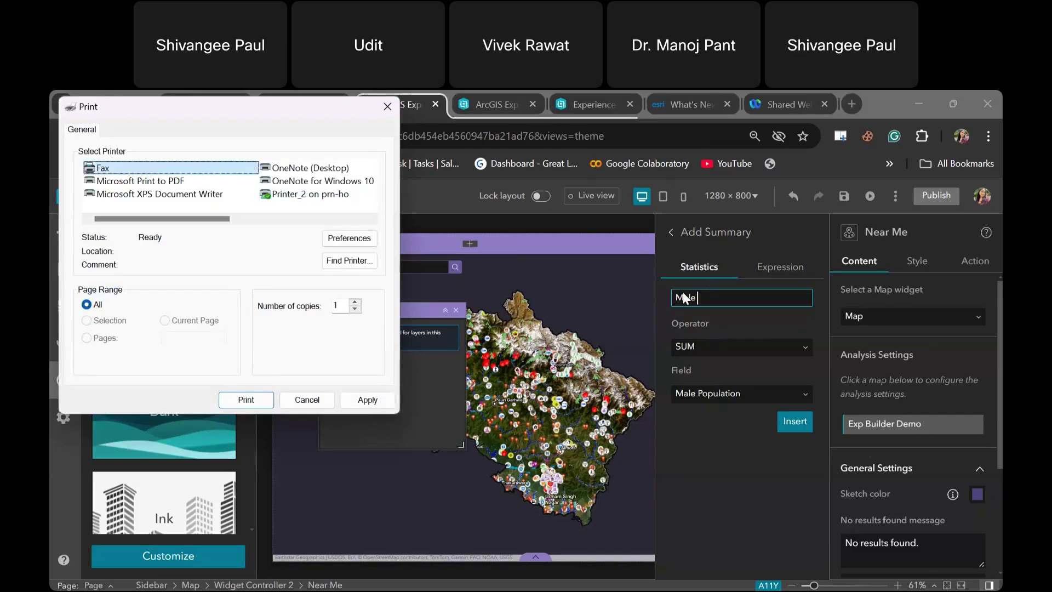
left_click(387, 106)
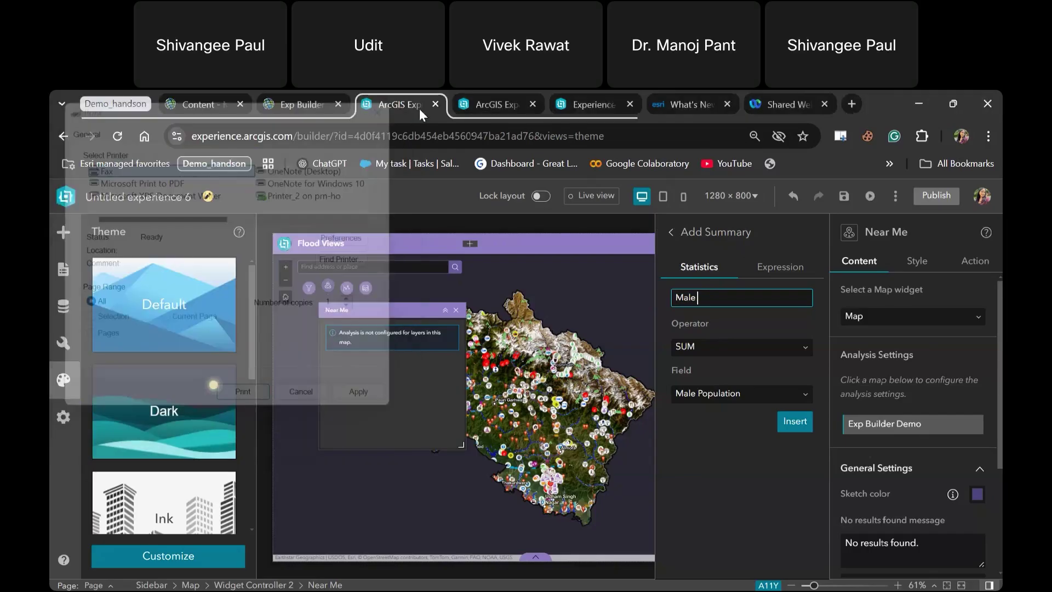
Step: Insert the male population statistic into the Village analysis and correct its label to "Male Pop"
type("oop")
key("Return")
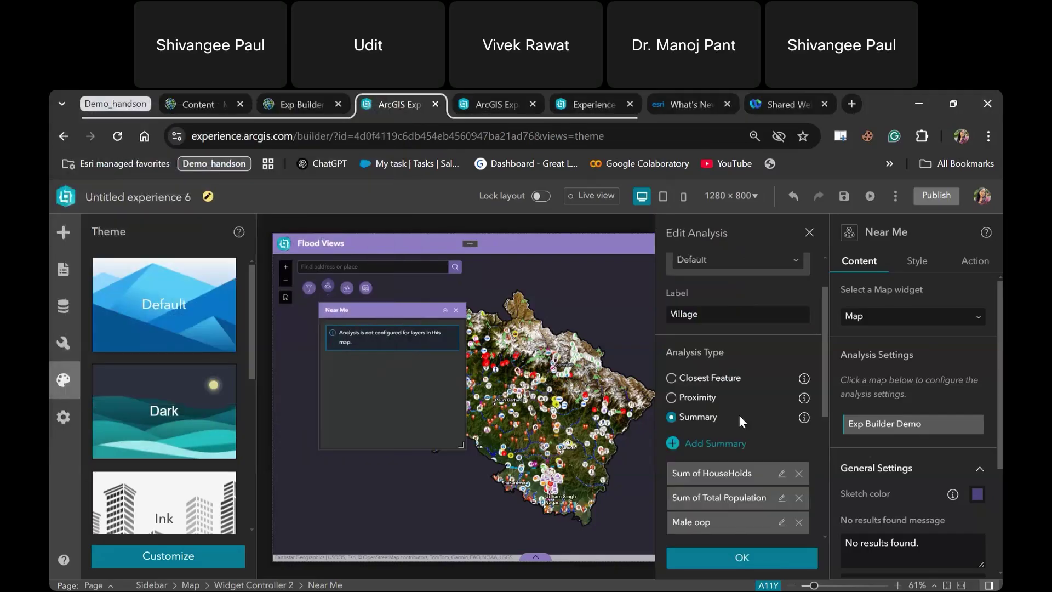
left_click(781, 522)
left_click(700, 297)
key("BackSpace")
type("Pop")
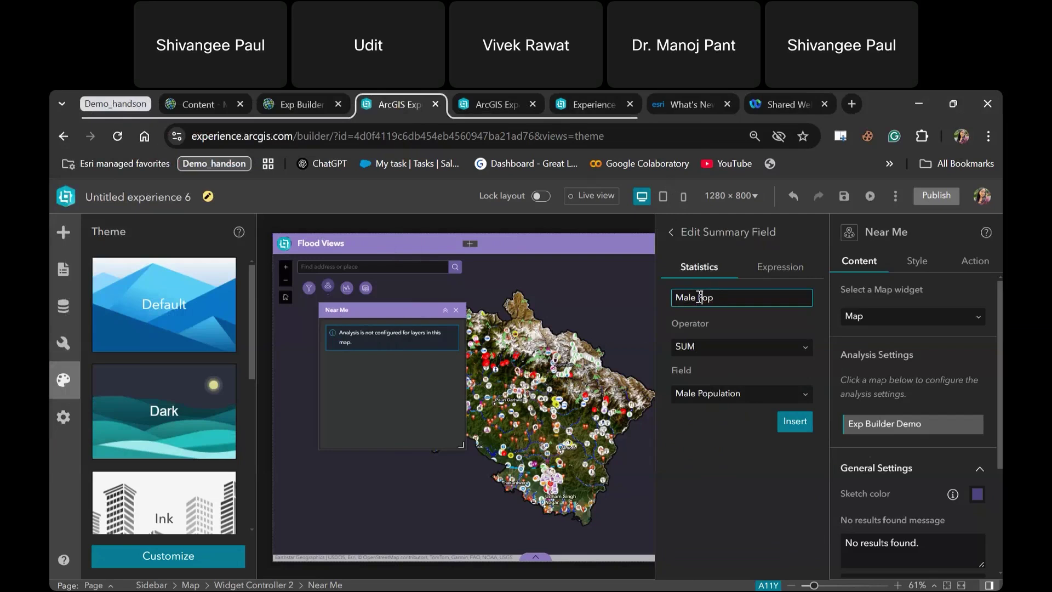
left_click(795, 422)
Step: Review the Village analysis settings, including its layer, label, summary statistics and color options
scroll(751, 457, "down", 3)
scroll(744, 402, "up", 3)
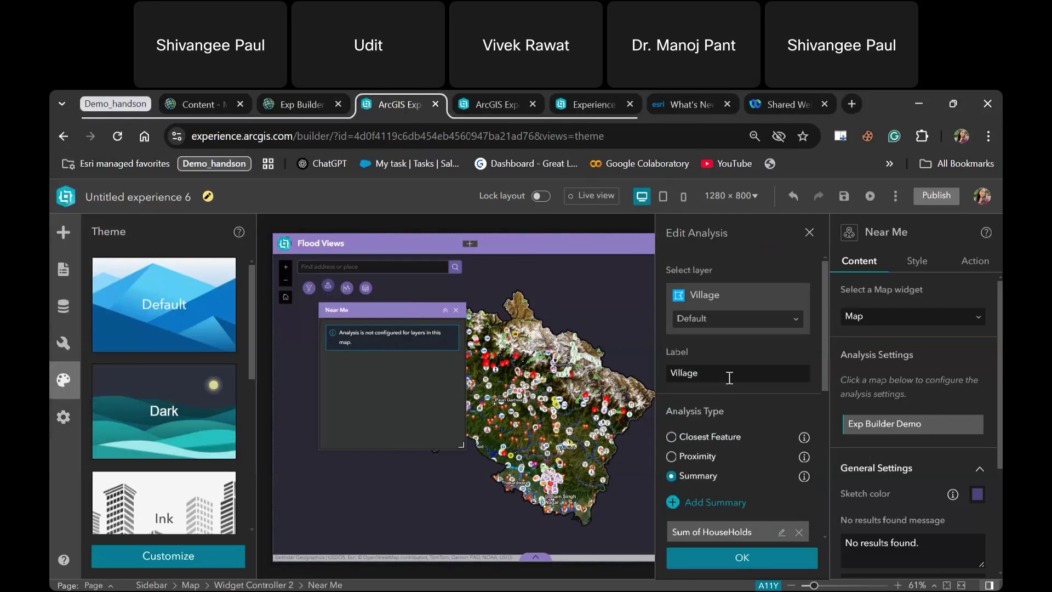
scroll(746, 427, "down", 2)
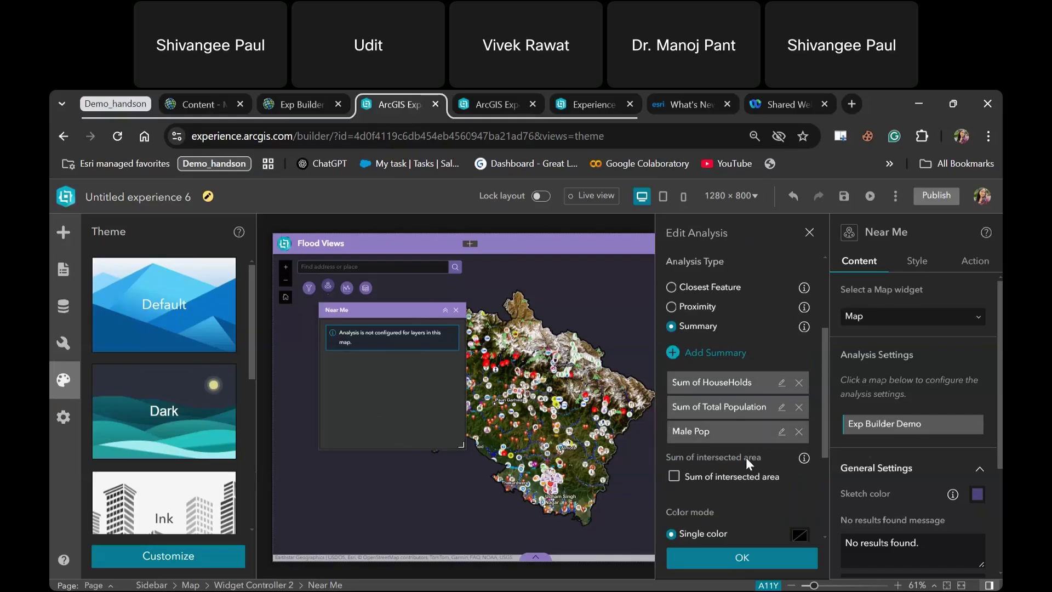
scroll(709, 373, "down", 1)
scroll(712, 370, "up", 1)
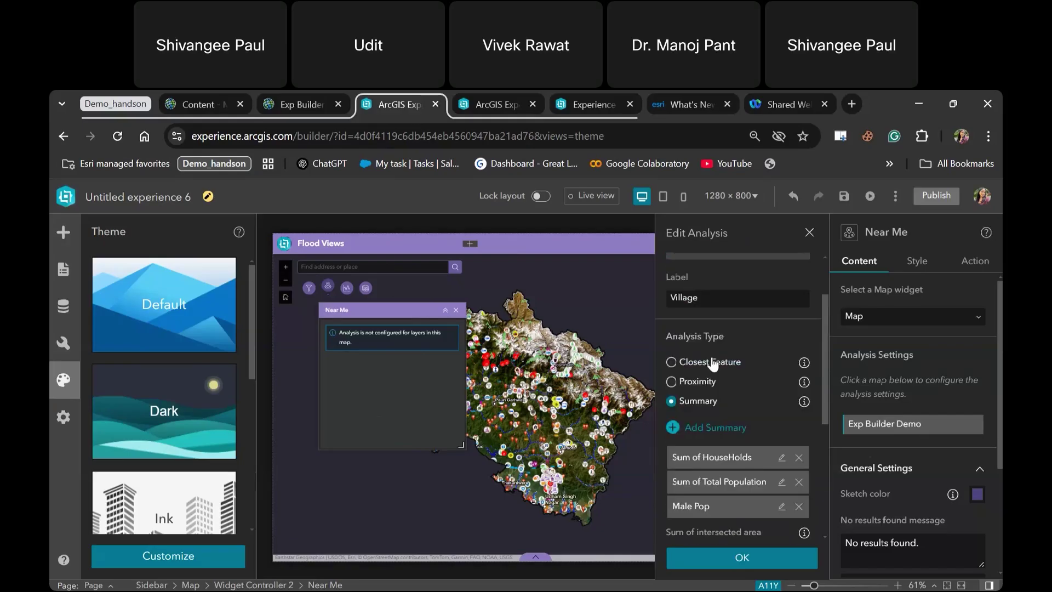
scroll(716, 372, "up", 1)
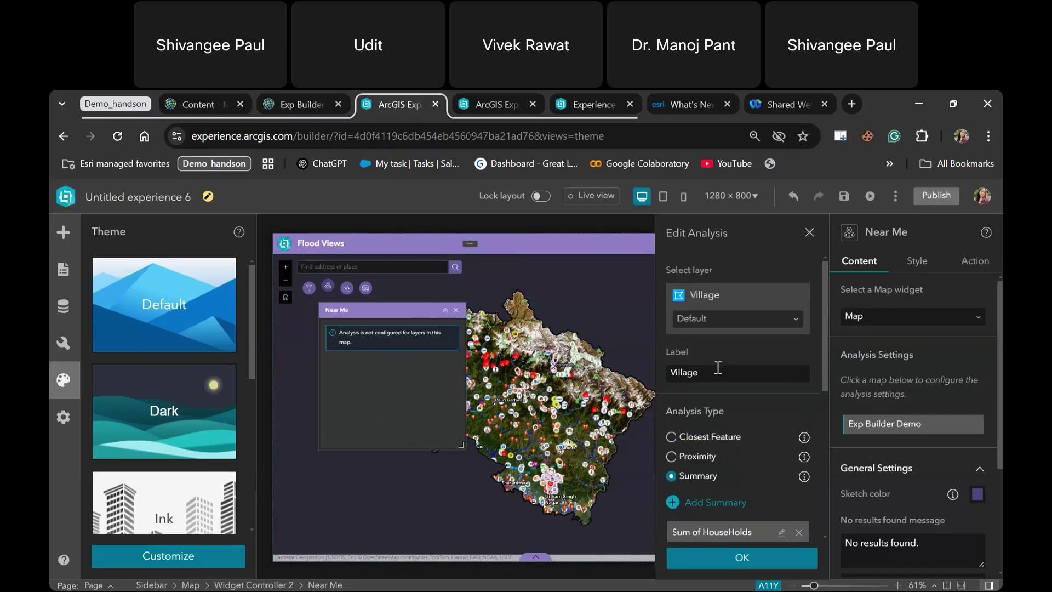
scroll(678, 400, "down", 1)
scroll(709, 470, "down", 2)
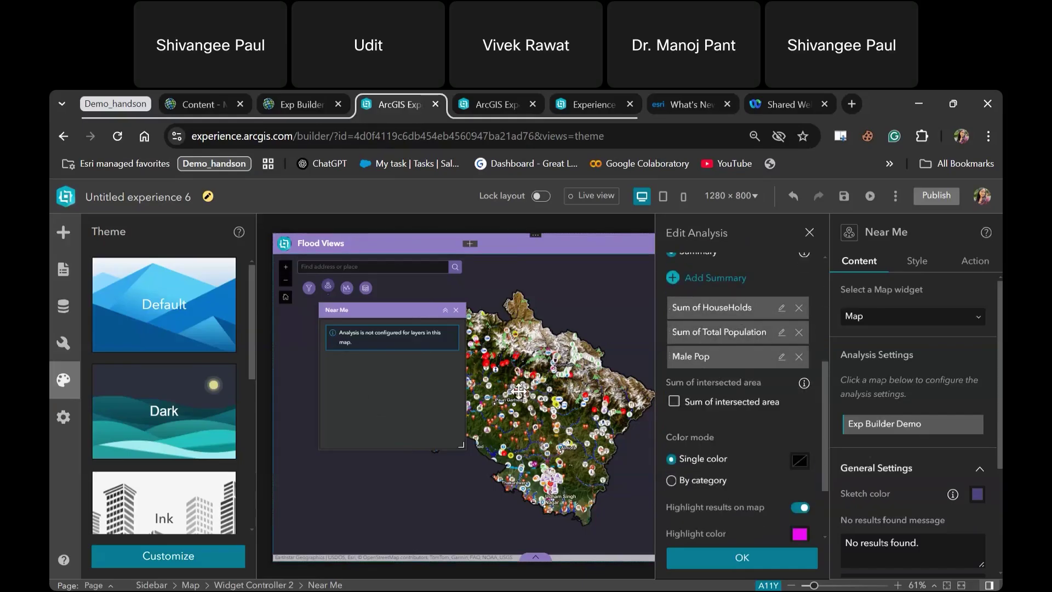
scroll(722, 431, "down", 2)
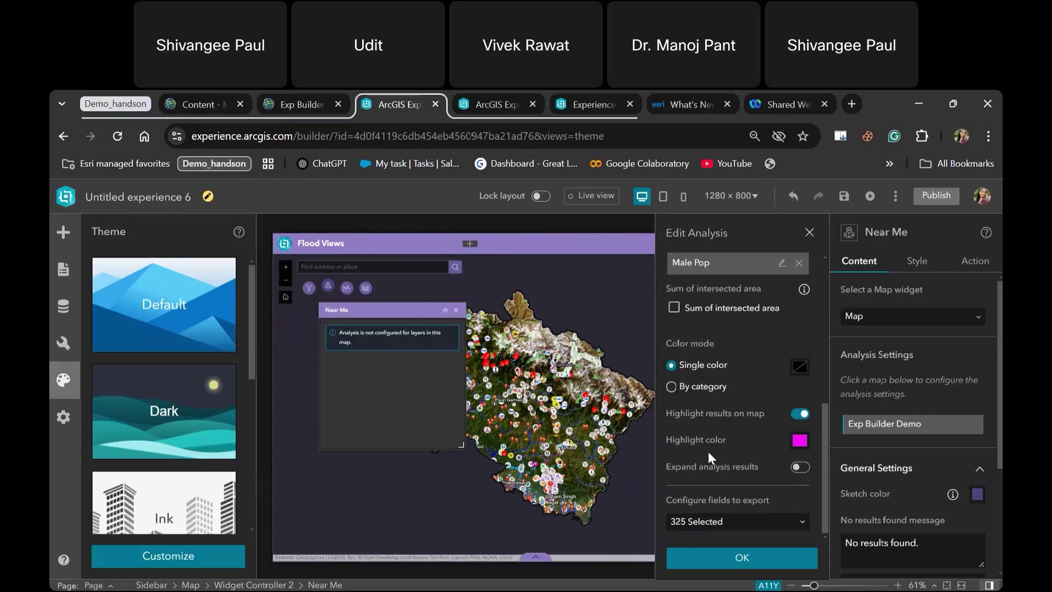
Step: Try the By category color mode, and clear the preselected fields to export for the Village analysis
left_click(672, 387)
left_click(767, 527)
left_click(940, 496)
scroll(772, 408, "down", 1)
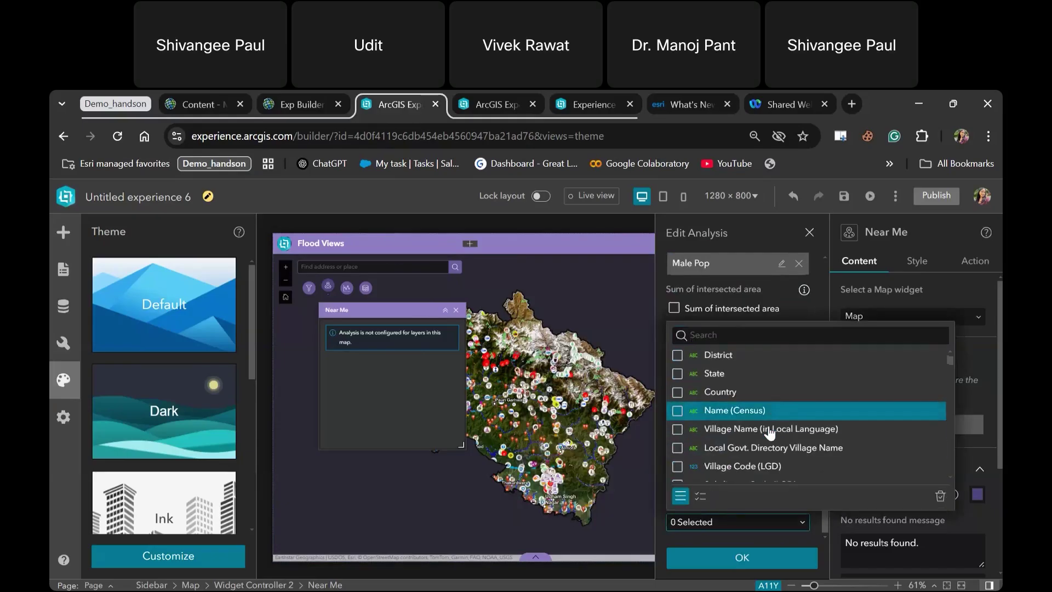
scroll(770, 439, "up", 1)
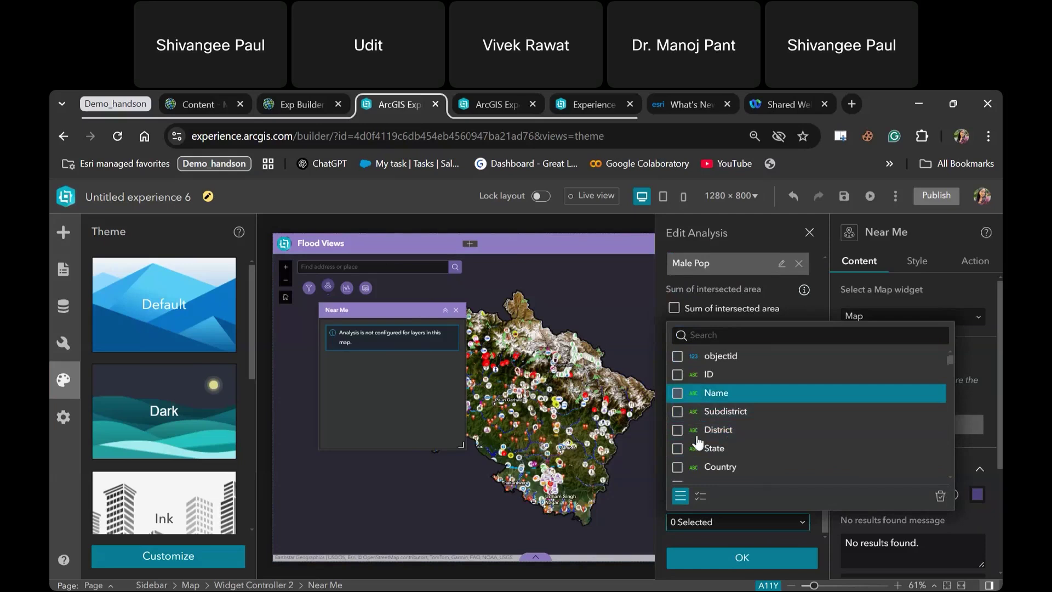
scroll(697, 442, "down", 8)
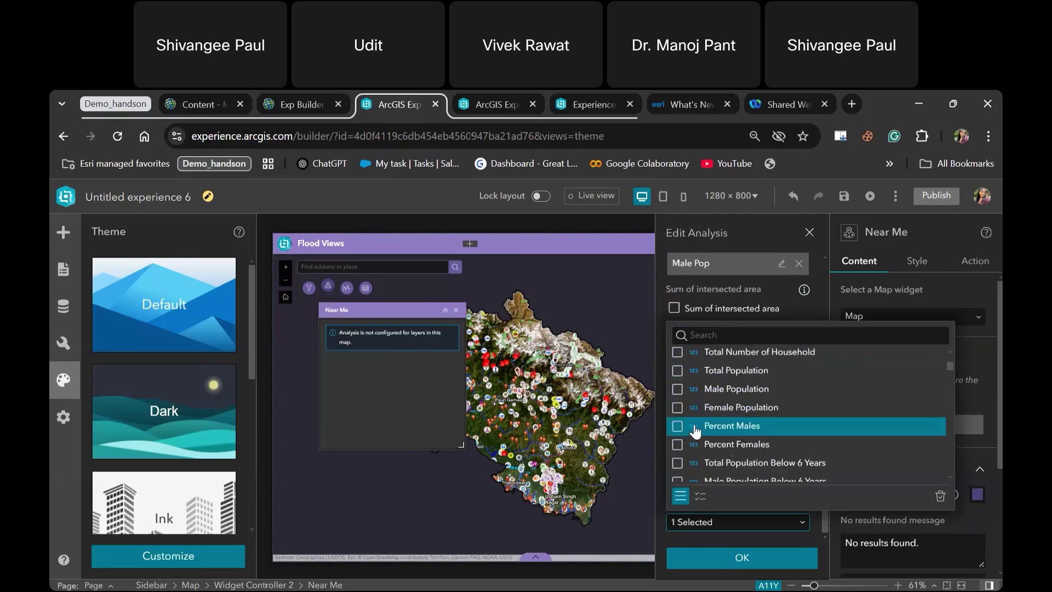
Step: Add total, male and female population, percent males and females, and the three population below 6 years fields to the export, and confirm the analysis
left_click(678, 371)
left_click(678, 389)
left_click(678, 408)
left_click(678, 426)
left_click(678, 444)
scroll(715, 443, "down", 1)
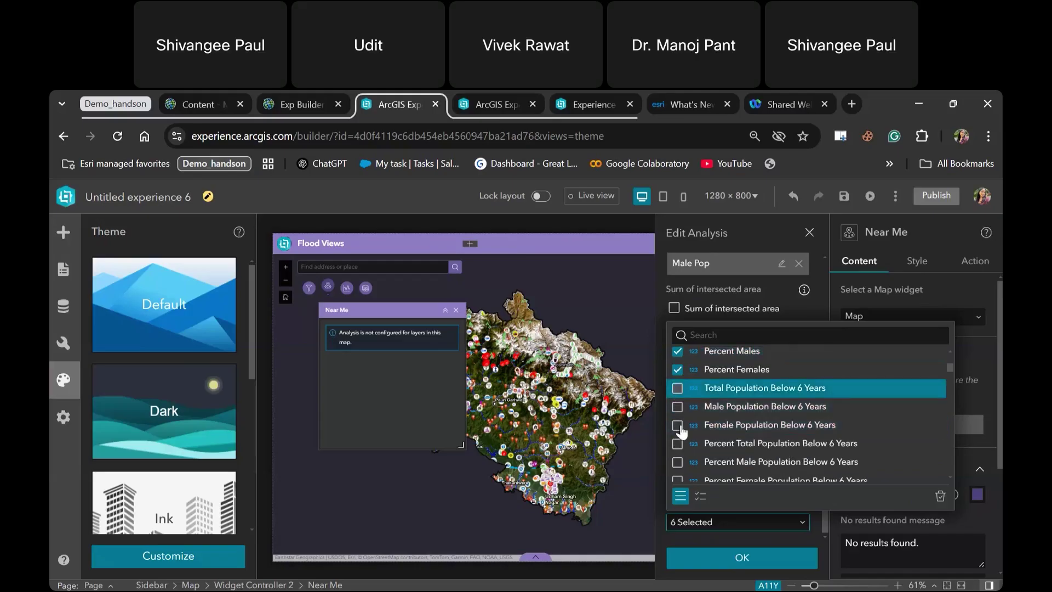
left_click(678, 426)
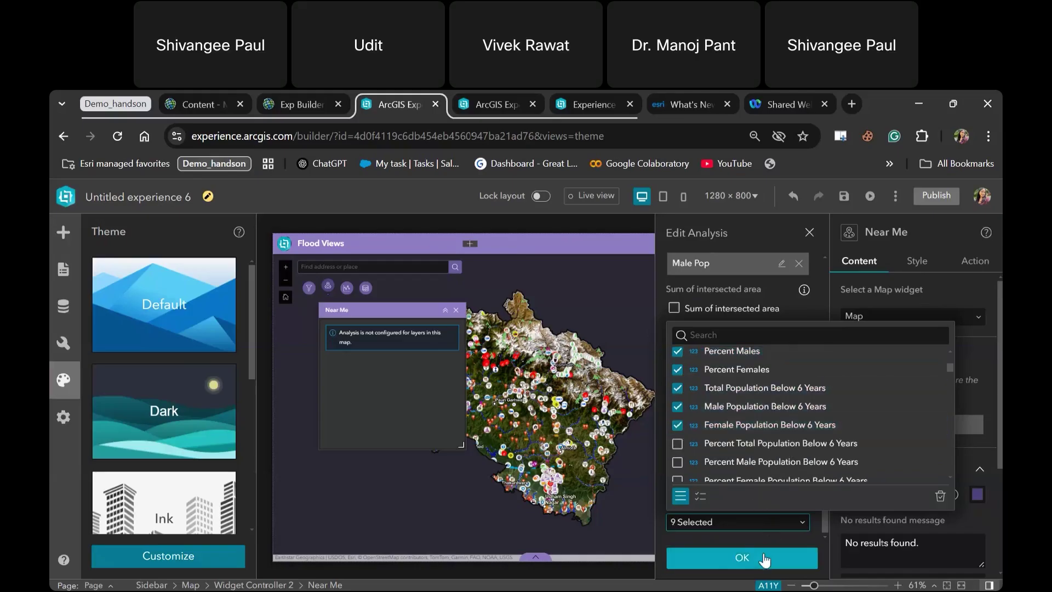
left_click(765, 559)
left_click(762, 558)
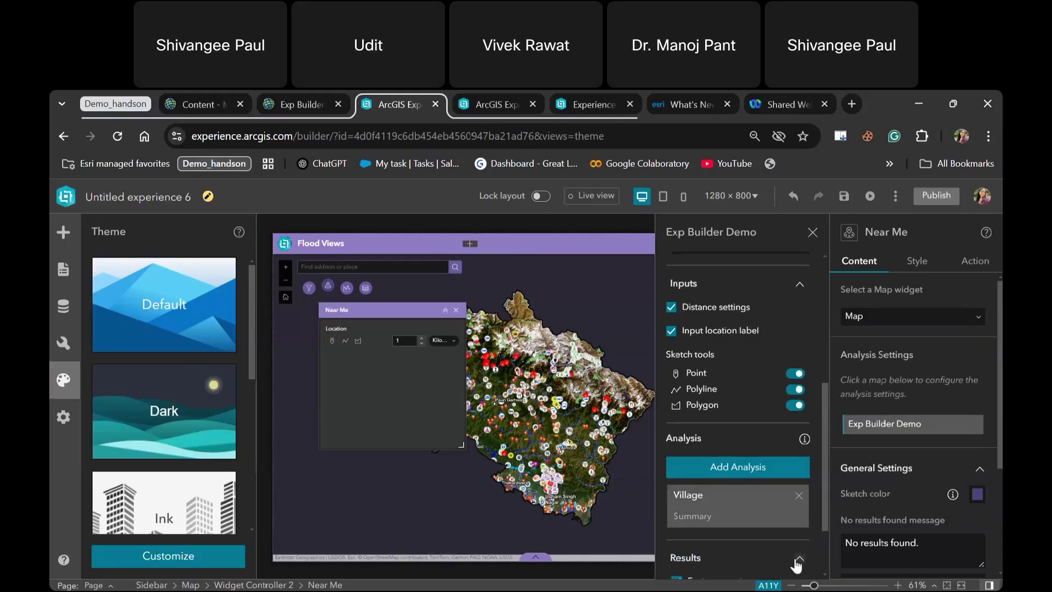
Step: Enable map symbols in the results settings of the Exp Builder Demo map analysis
scroll(797, 564, "down", 4)
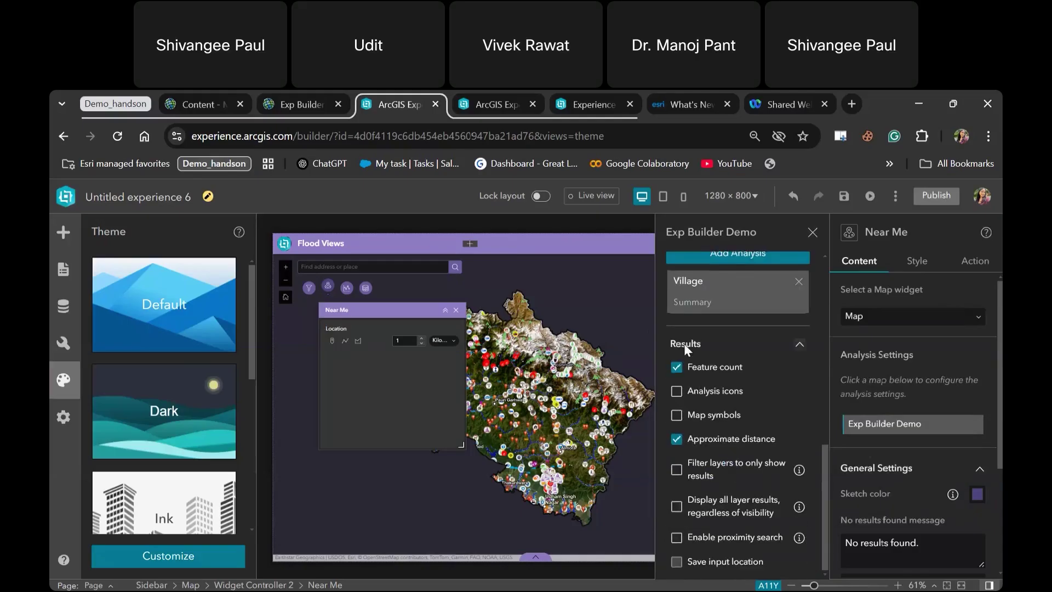
left_click(715, 417)
scroll(783, 351, "up", 4)
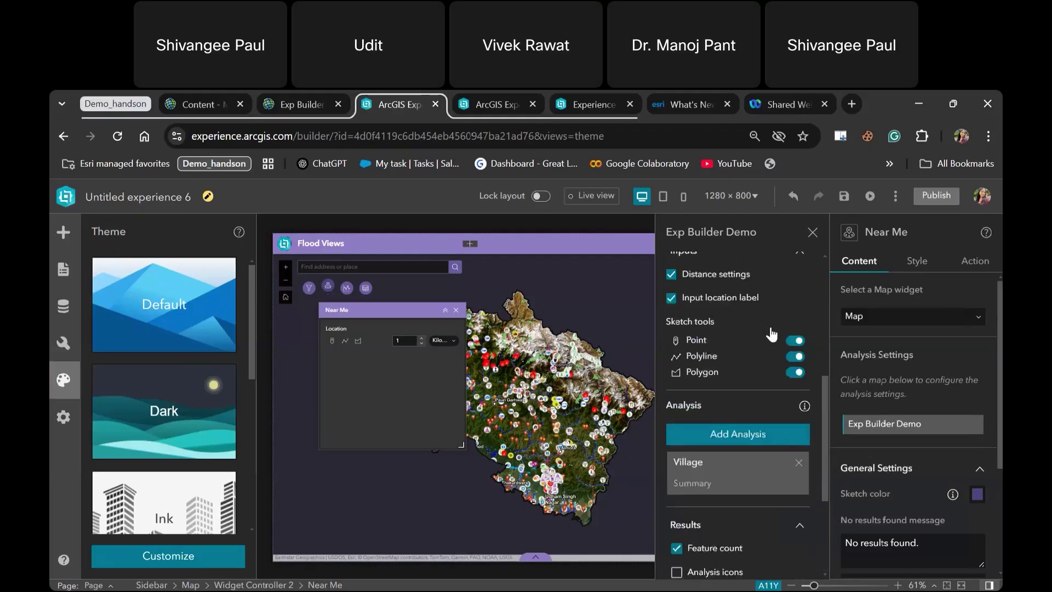
scroll(766, 323, "up", 2)
Step: Add a Record selection changes trigger to the Near Me widget with a Pan to action targeting the Map
left_click(978, 261)
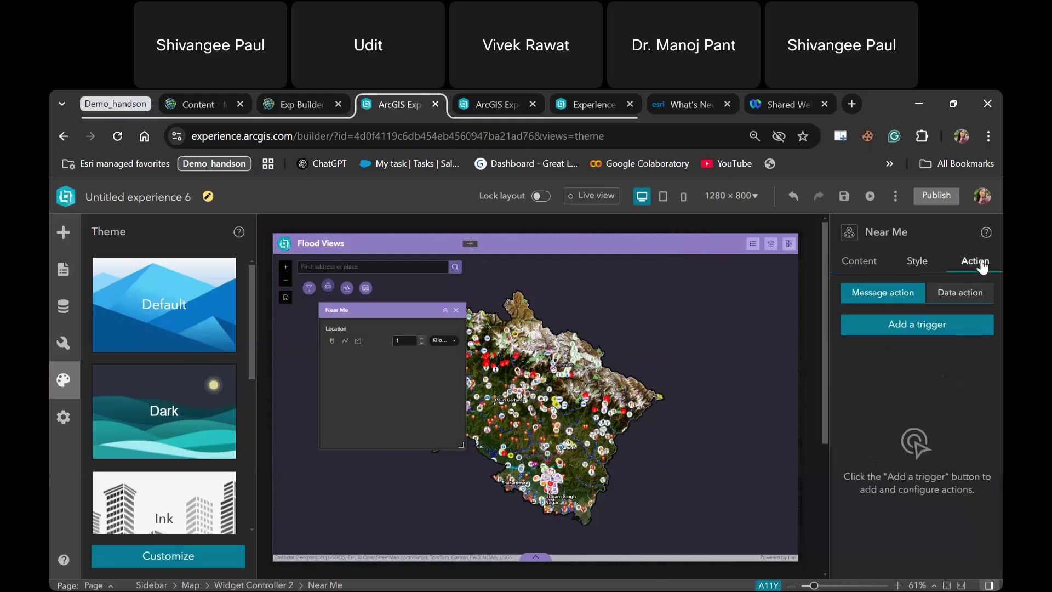
left_click(904, 325)
left_click(764, 262)
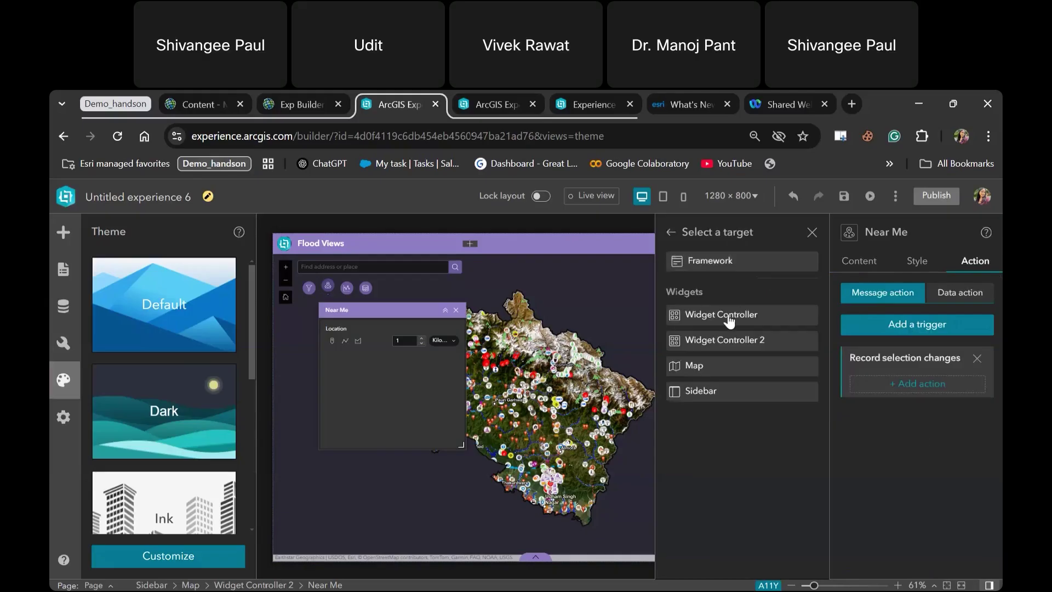
left_click(729, 366)
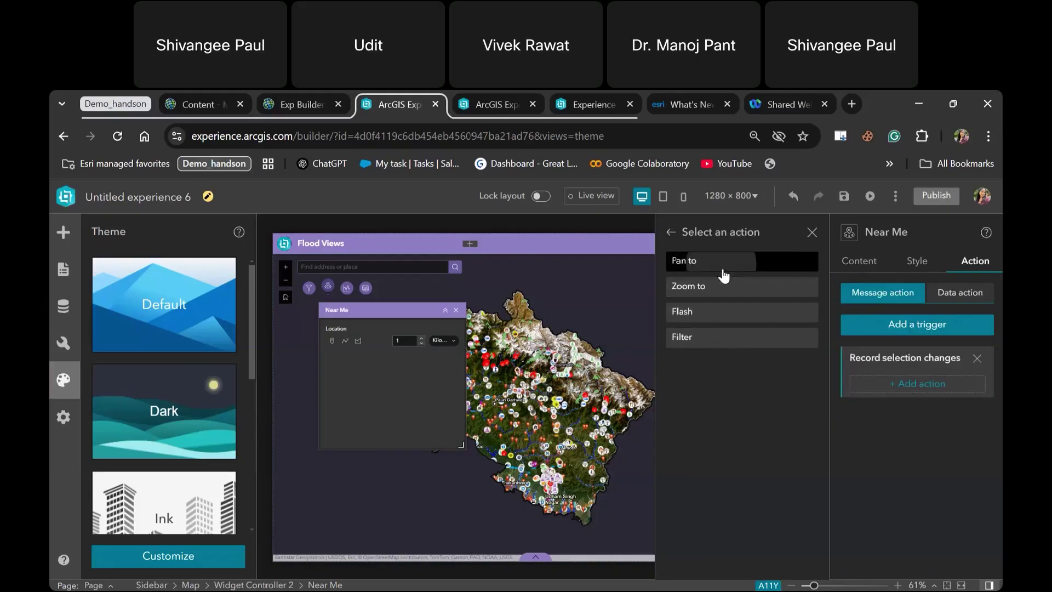
left_click(723, 261)
Step: Add a Flash action targeting the Map to the Record selection changes trigger
left_click(877, 429)
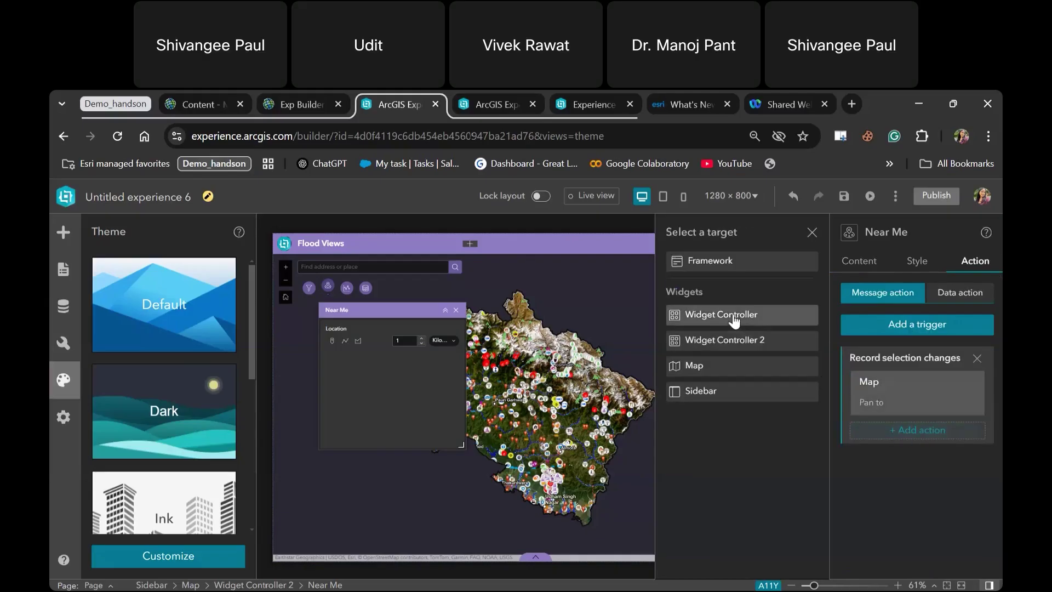
left_click(735, 321)
left_click(664, 232)
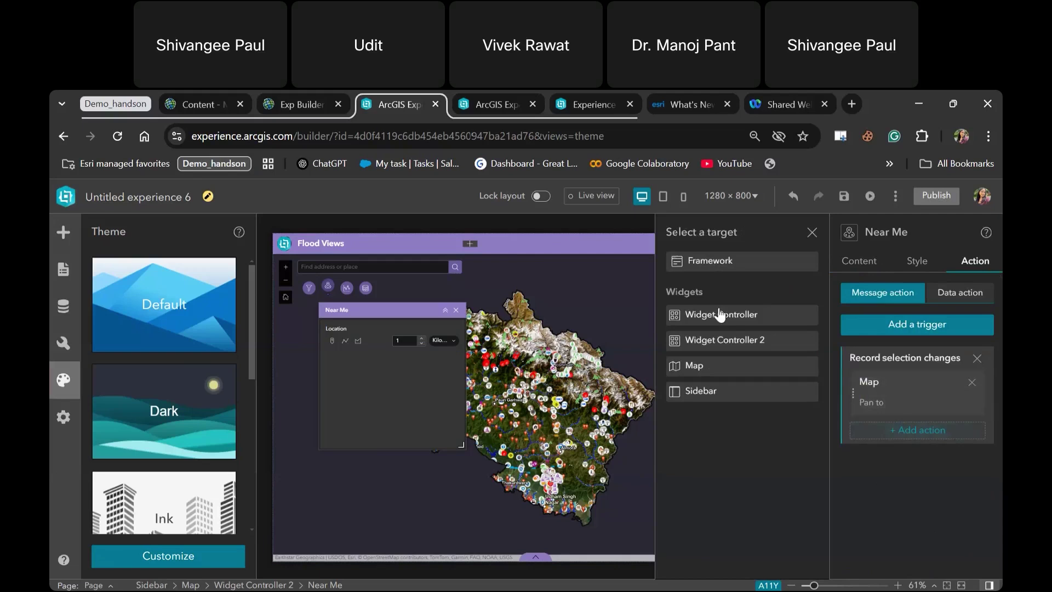
left_click(729, 365)
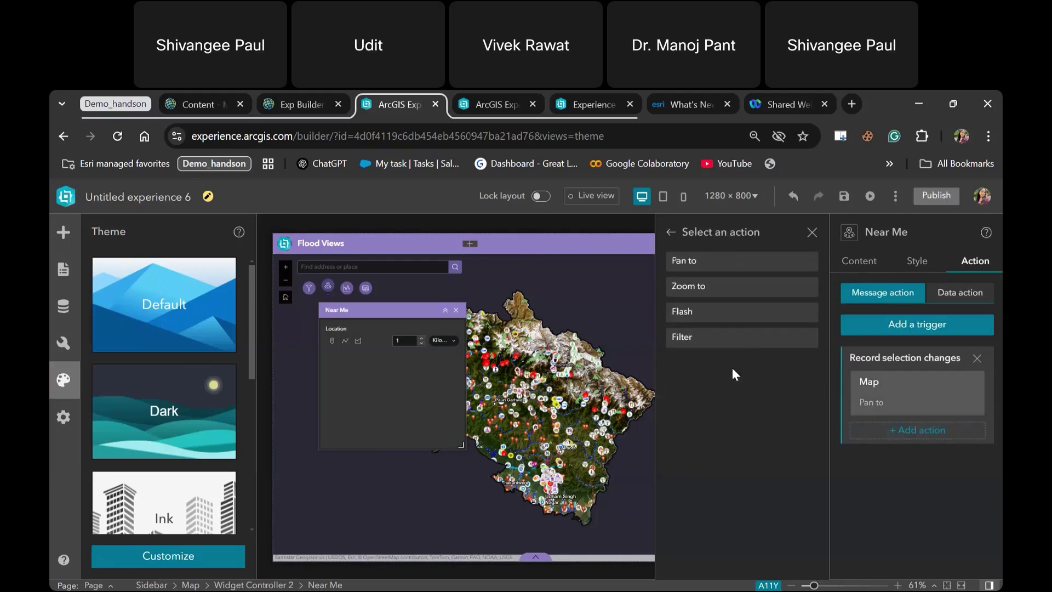
left_click(723, 317)
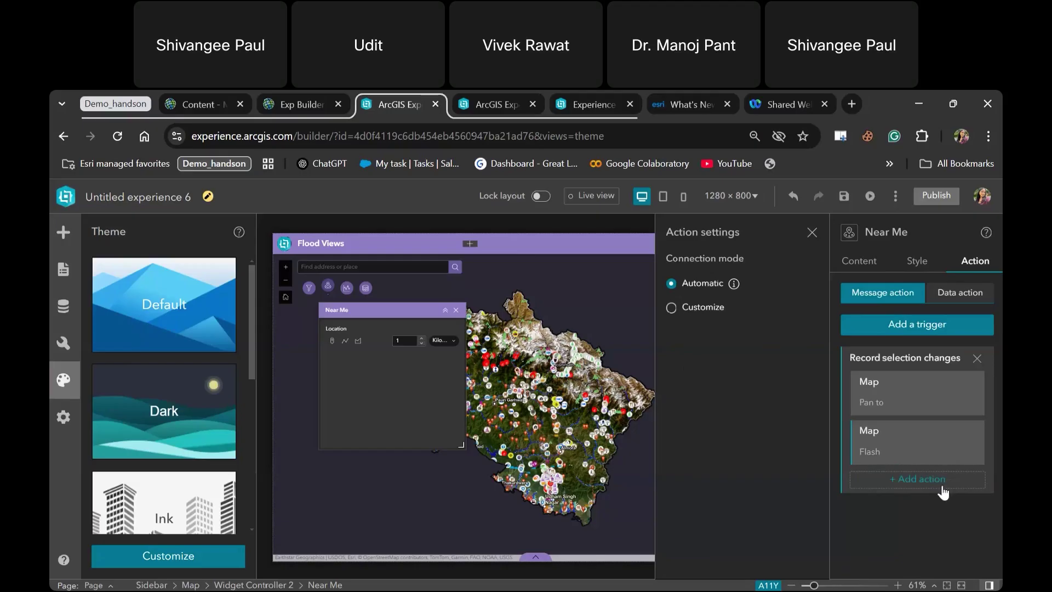
Step: Add a Zoom to action targeting the Map to the Record selection changes trigger
left_click(930, 474)
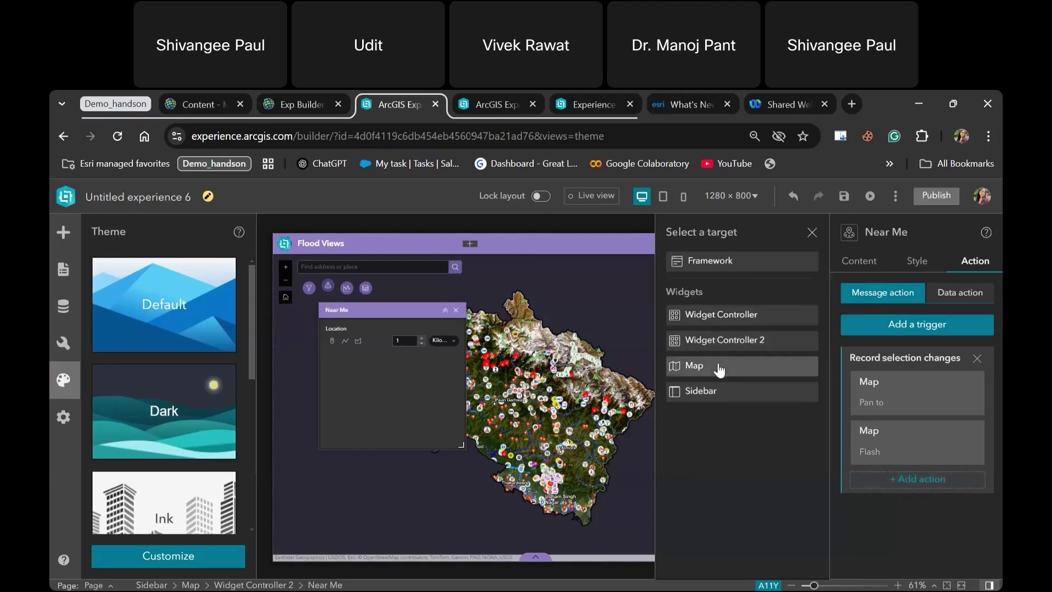
left_click(719, 367)
left_click(716, 287)
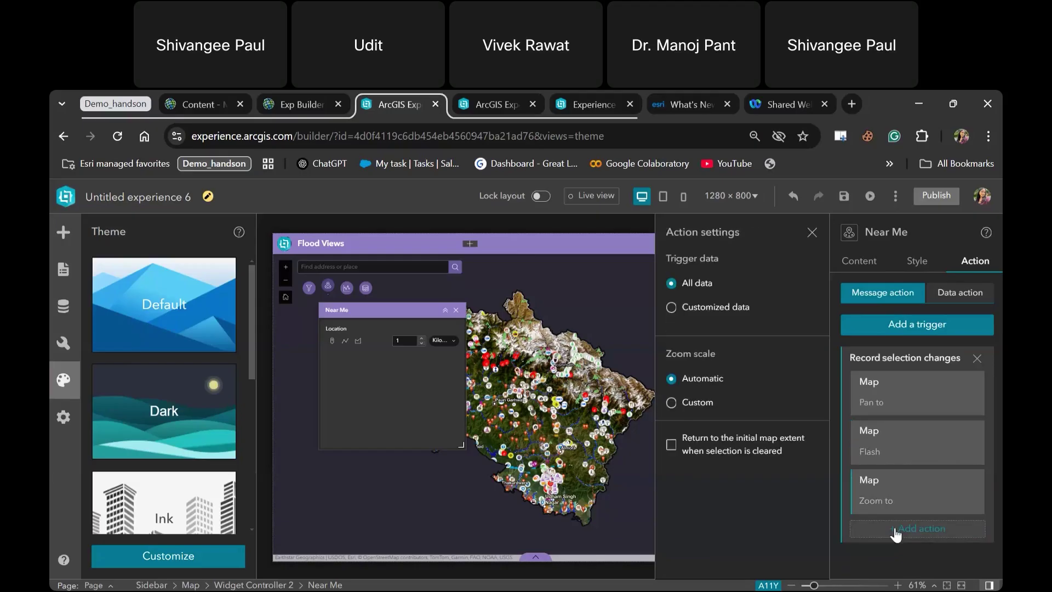
Step: Add another Flash action targeting the Map to the Near Me widget's Record selection changes trigger and close the action settings
left_click(897, 529)
left_click(720, 374)
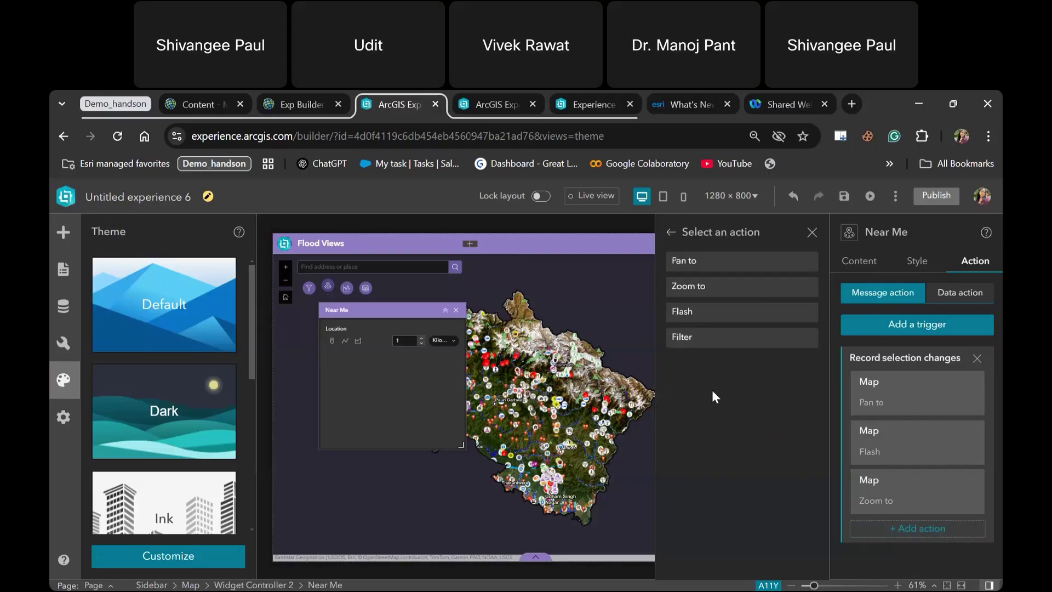
left_click(705, 322)
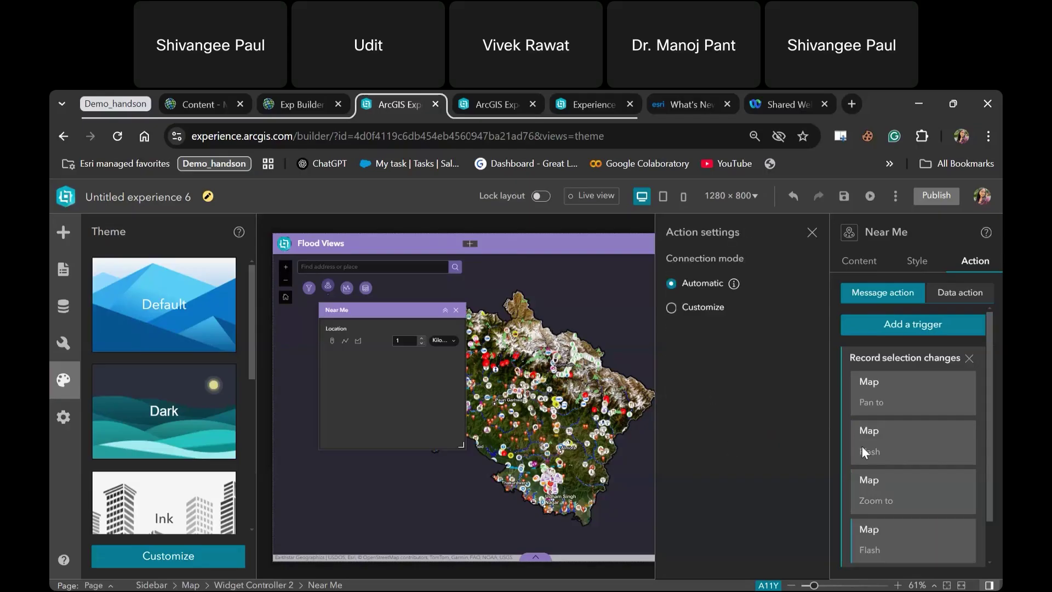
scroll(866, 449, "down", 1)
scroll(871, 446, "up", 1)
scroll(882, 443, "down", 1)
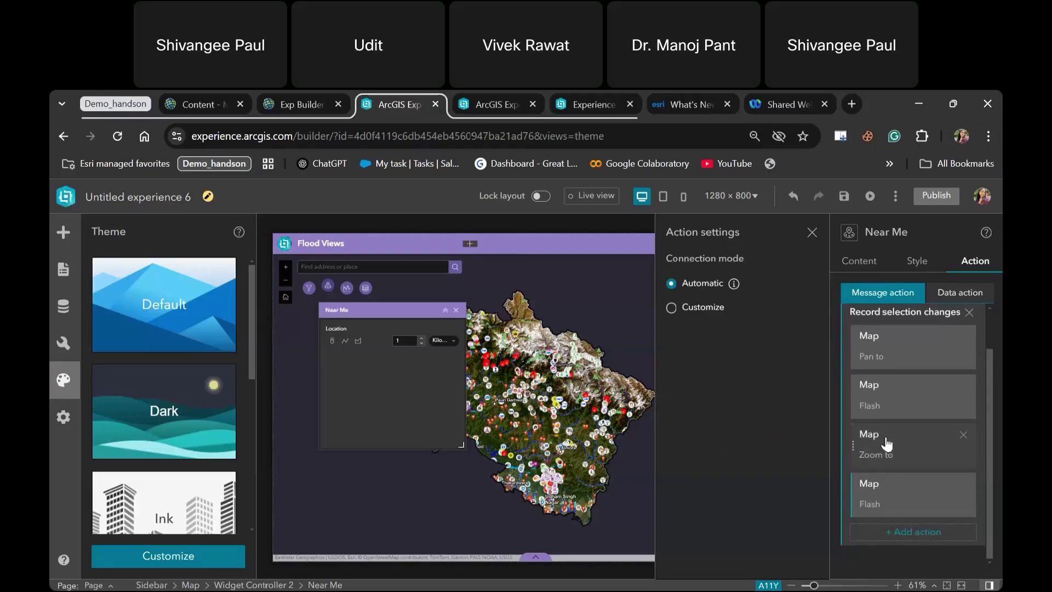
scroll(876, 439, "up", 1)
left_click(812, 232)
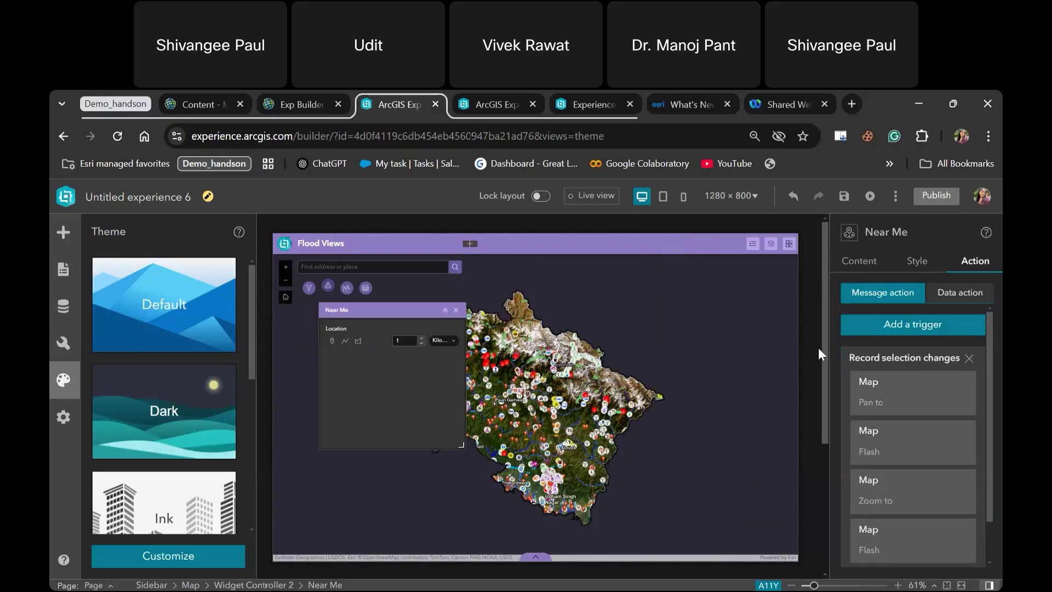
Step: Open the Elevation Profile widget's Exp Builder Demo map settings and switch Selectable Layers on and off to inspect its options
left_click(349, 289)
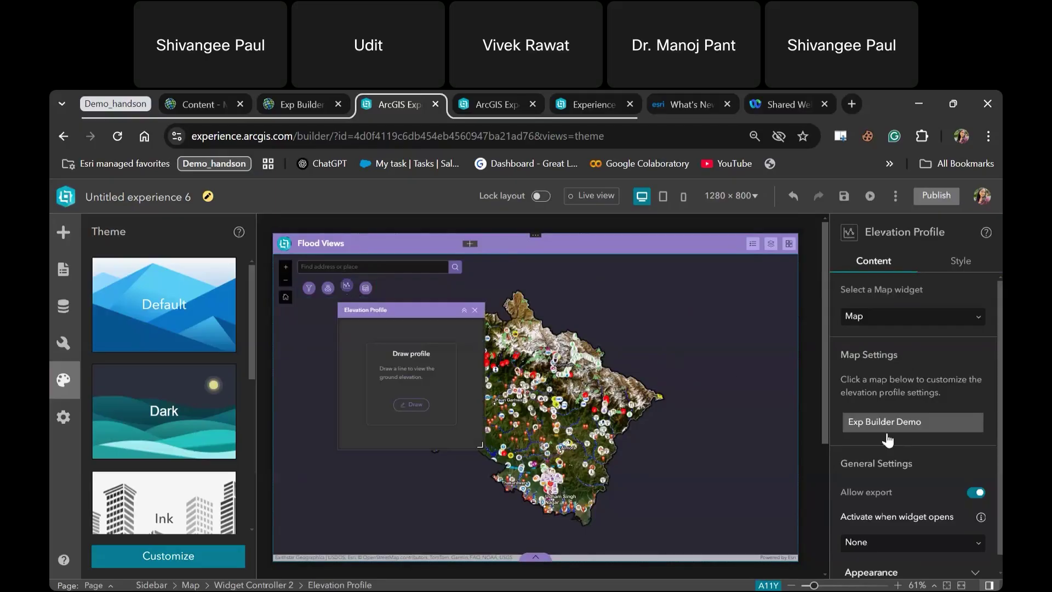
left_click(865, 430)
left_click(812, 273)
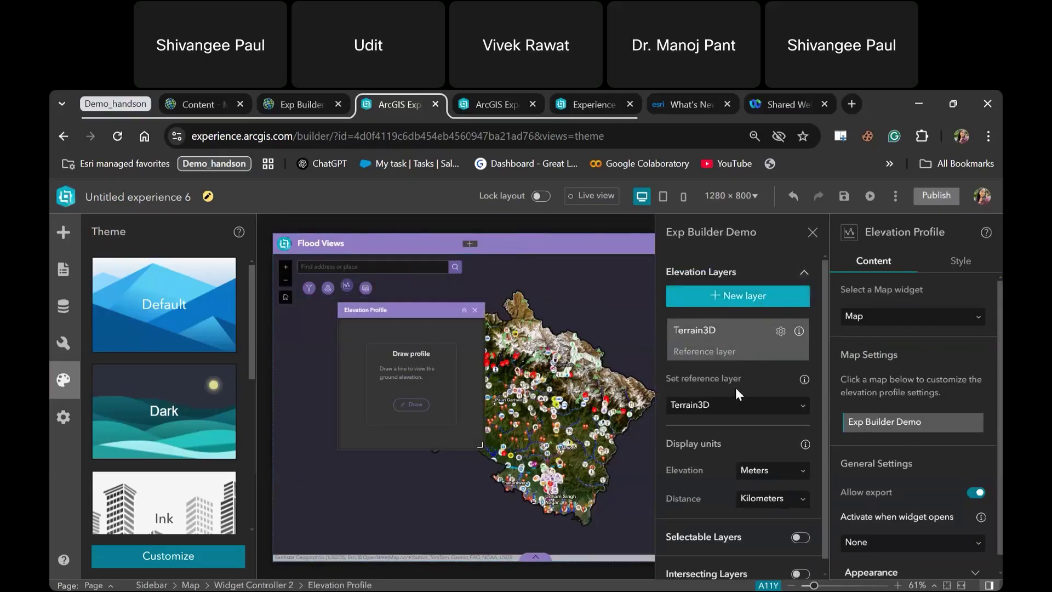
scroll(750, 403, "down", 1)
left_click(798, 524)
scroll(781, 454, "down", 3)
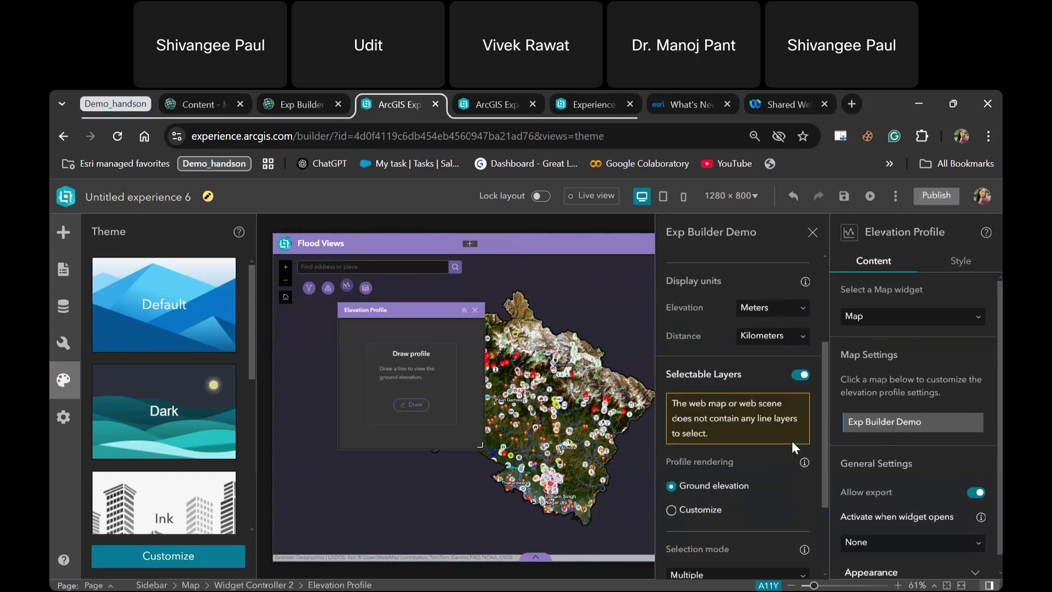
left_click(801, 376)
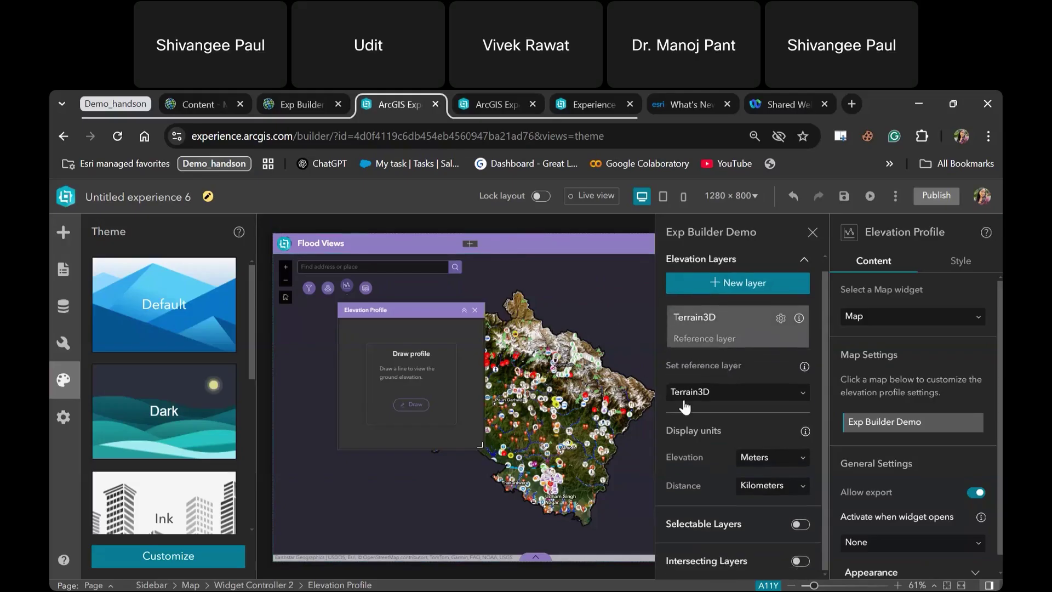
Step: Review the elevation and distance display unit choices, keeping Meters and Kilometers
left_click(794, 458)
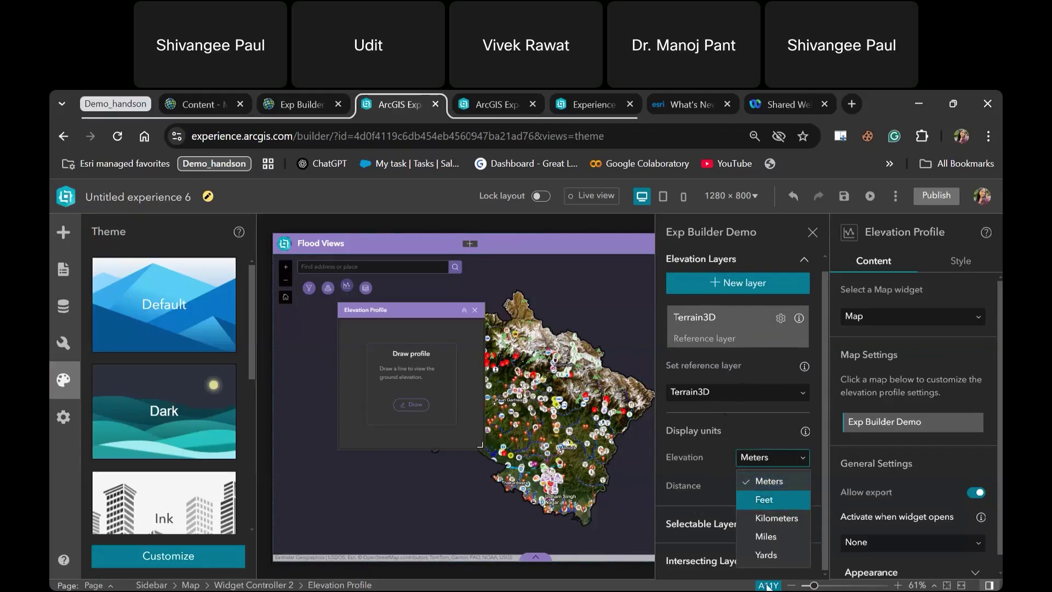
left_click(791, 488)
left_click(792, 490)
left_click(749, 512)
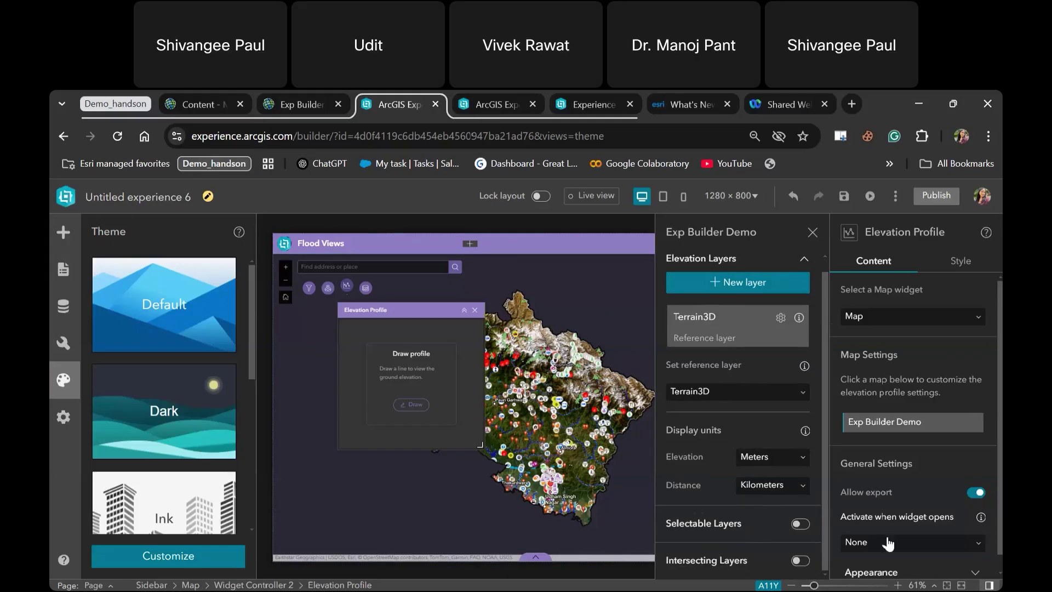
Step: Recheck the profile rendering options under Selectable Layers, leave that option off, and close the map settings
scroll(887, 542, "down", 1)
left_click(800, 524)
scroll(771, 475, "down", 2)
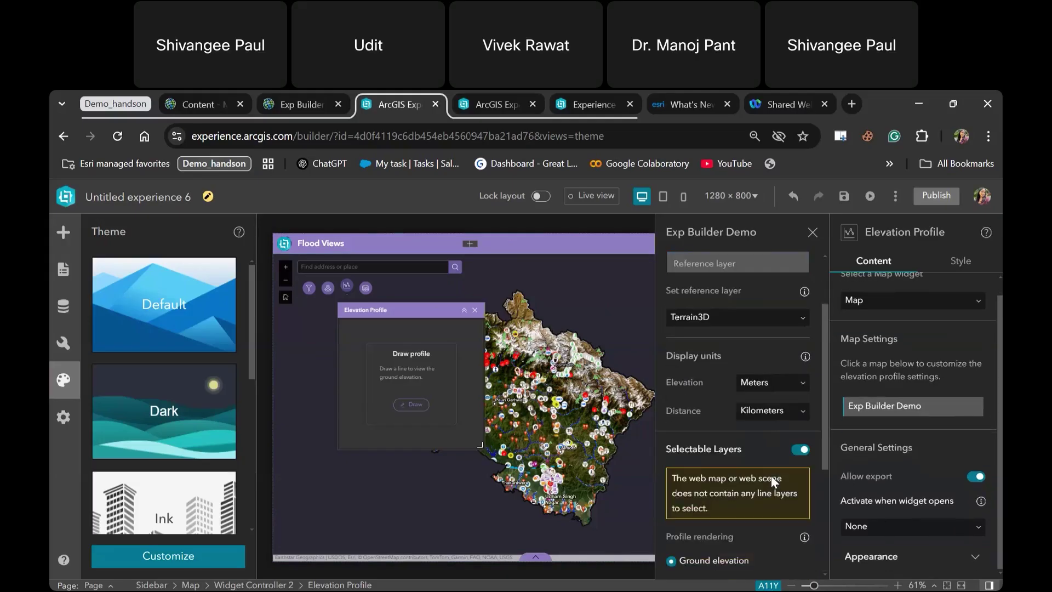
scroll(793, 458, "down", 2)
scroll(768, 389, "up", 1)
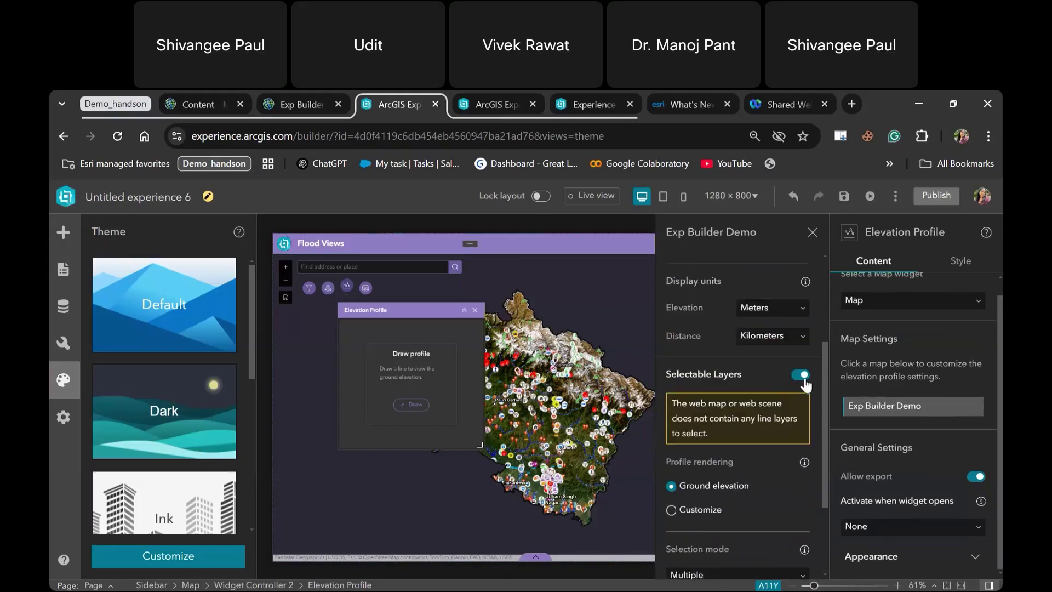
left_click(801, 375)
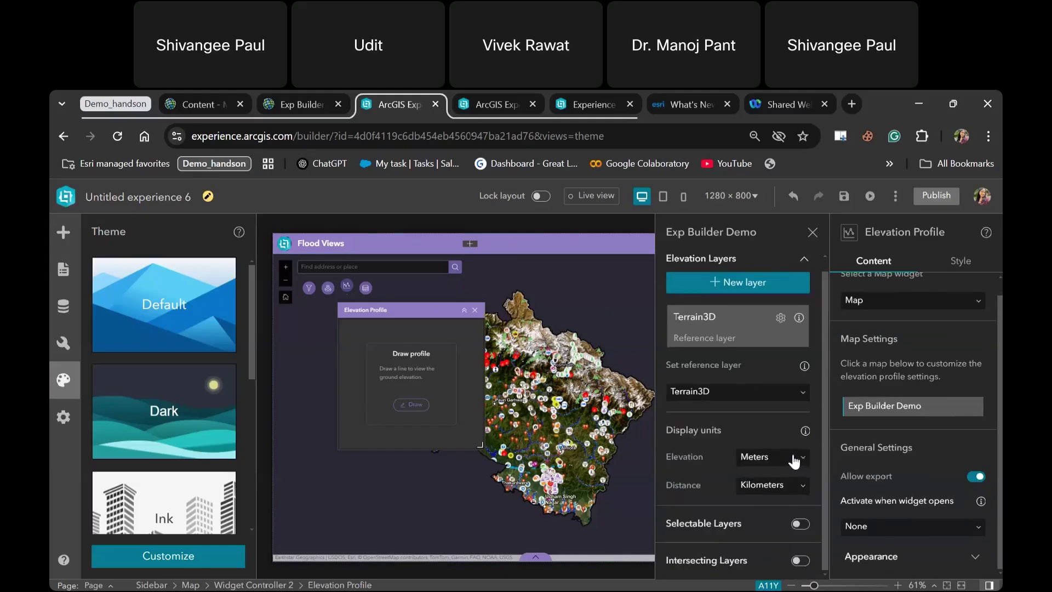
left_click(812, 235)
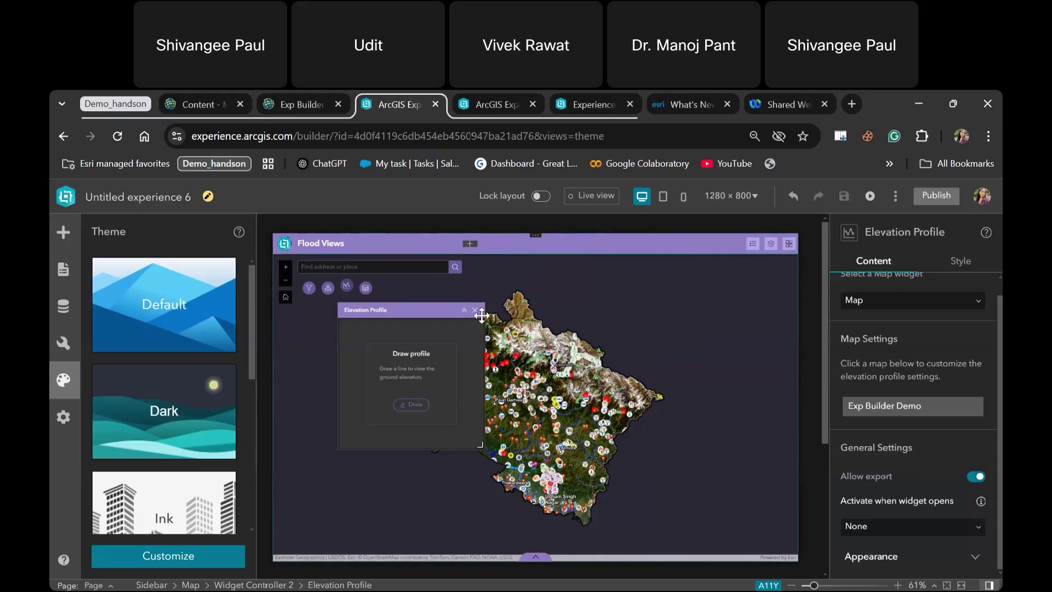
Step: Turn on Live view and apply the 1m, 2m and 3m flood filters in the Filter widget
left_click(327, 287)
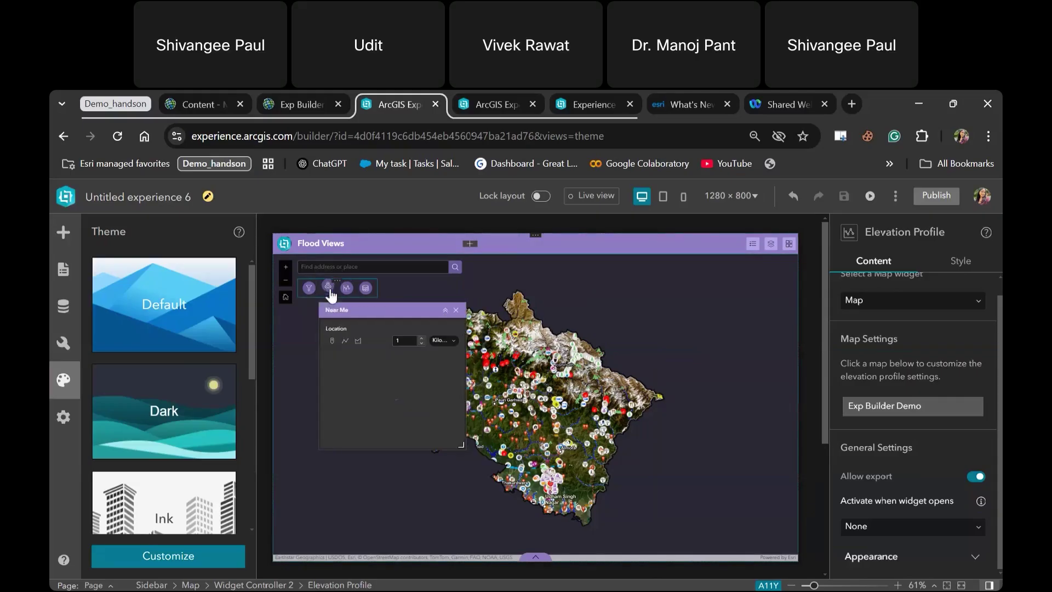
left_click(579, 199)
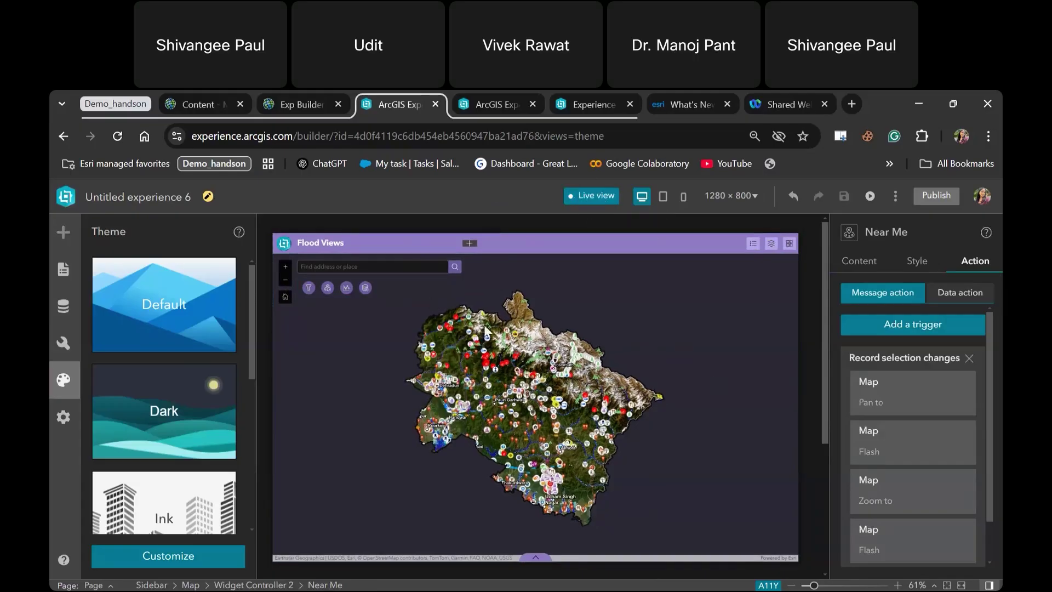
left_click(309, 288)
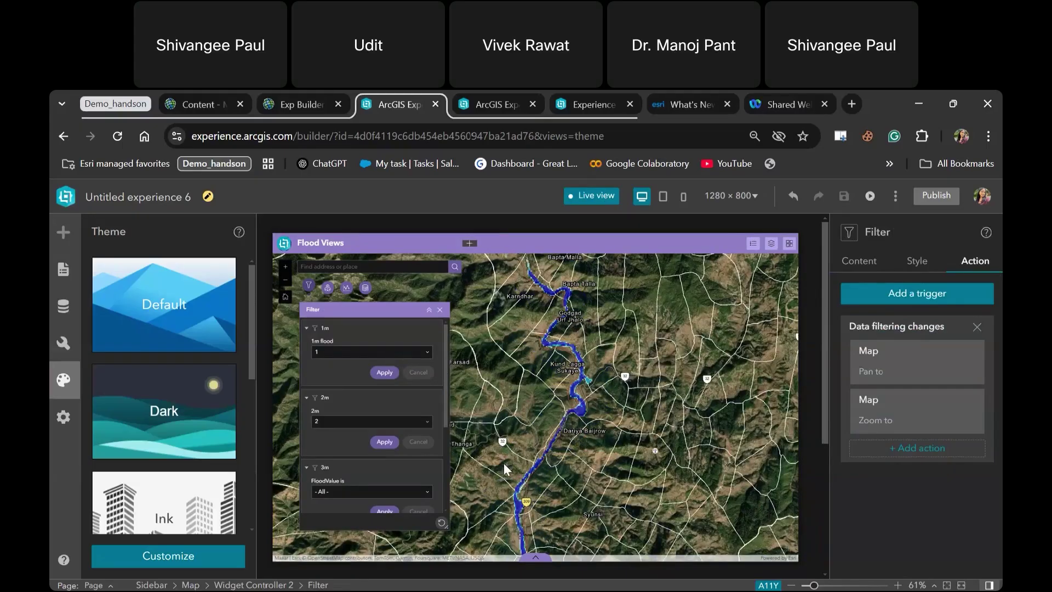
left_click(384, 374)
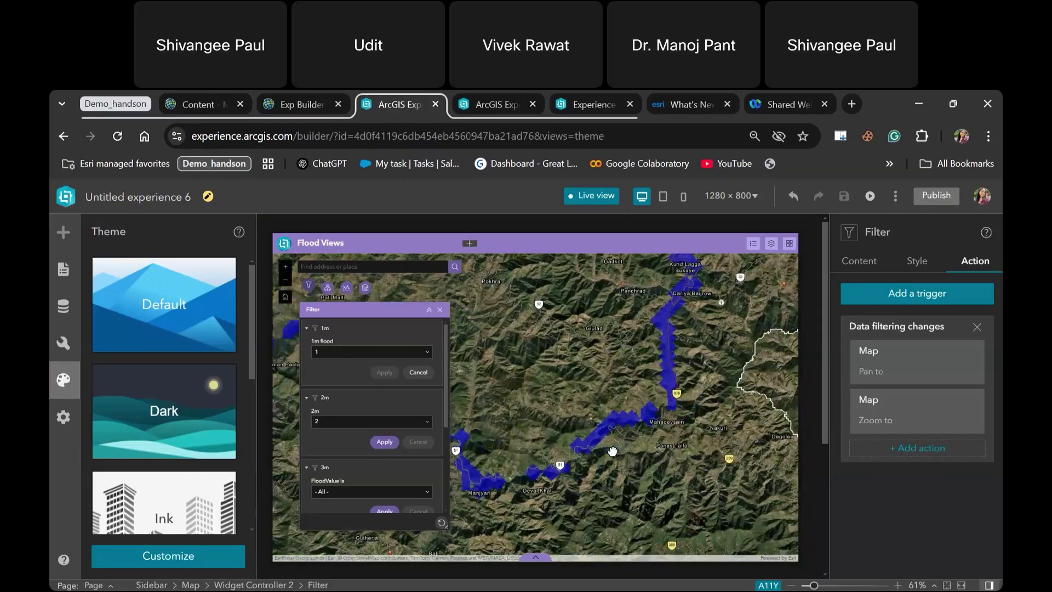
left_click(384, 441)
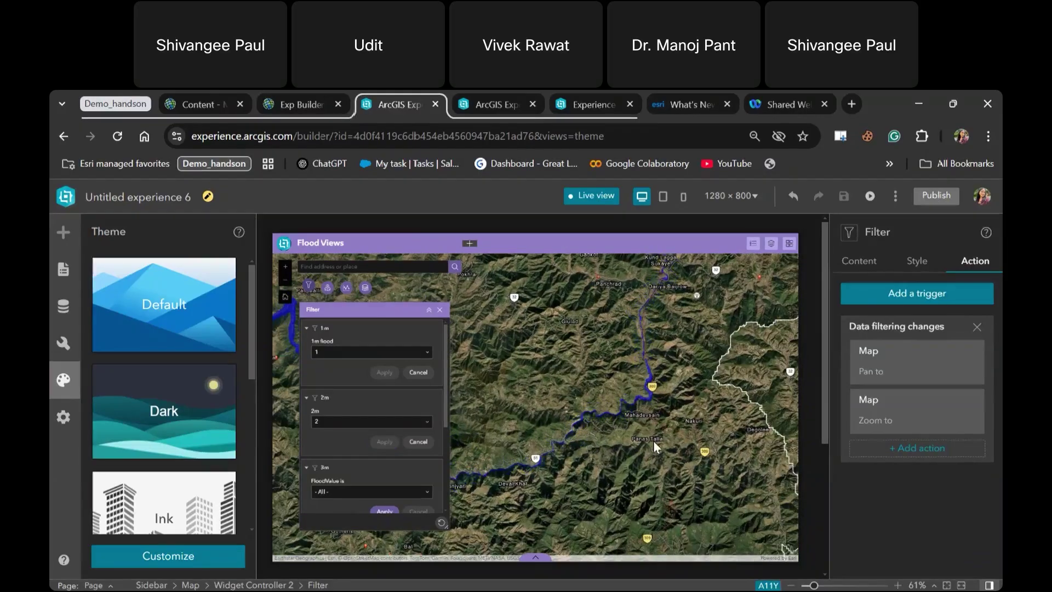
scroll(596, 412, "up", 2)
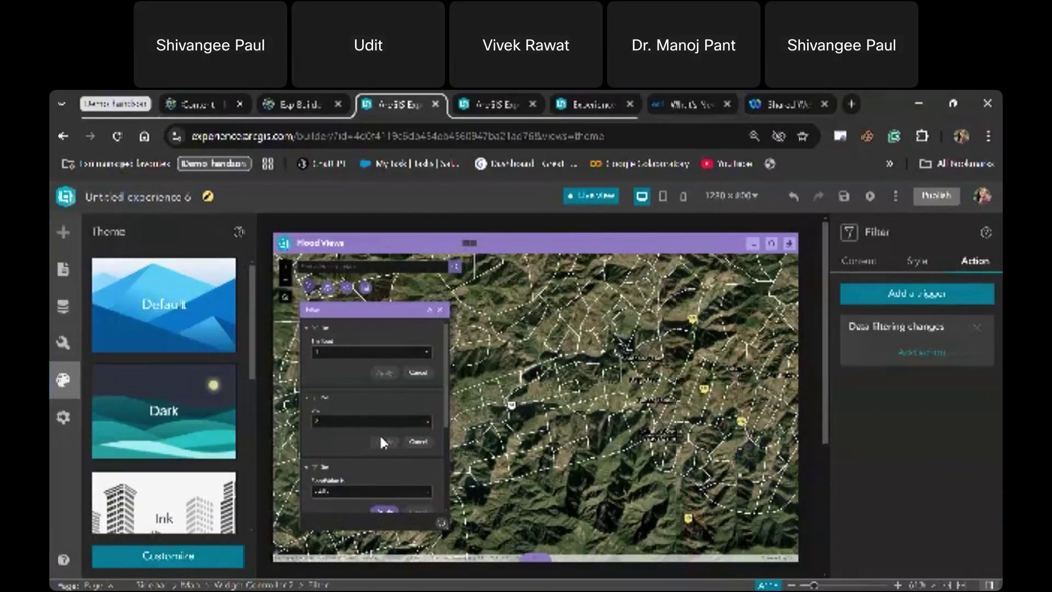
left_click(388, 512)
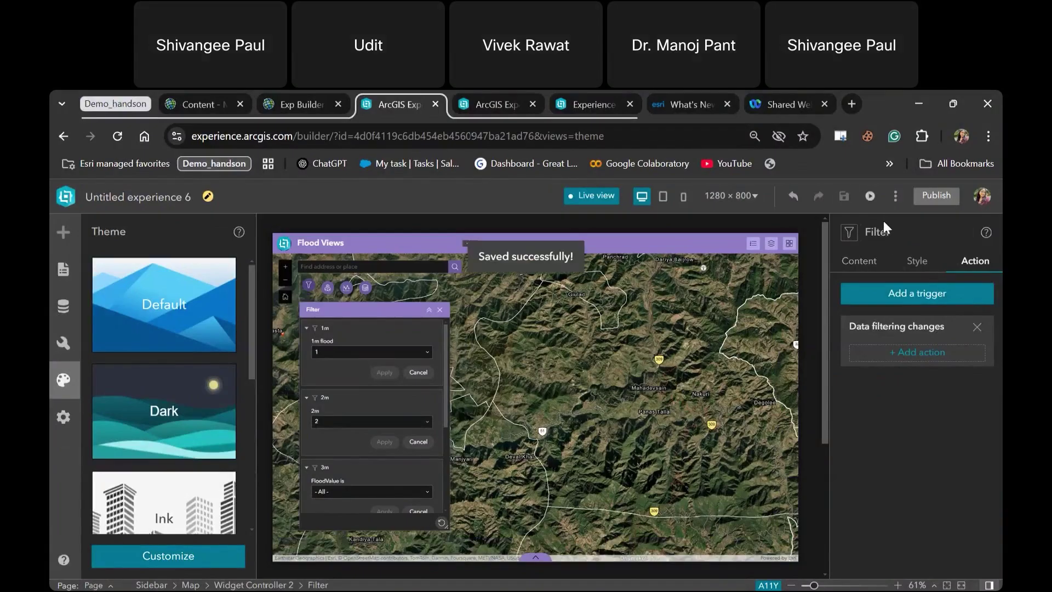
Step: Publish the experience and view the published item
left_click(925, 204)
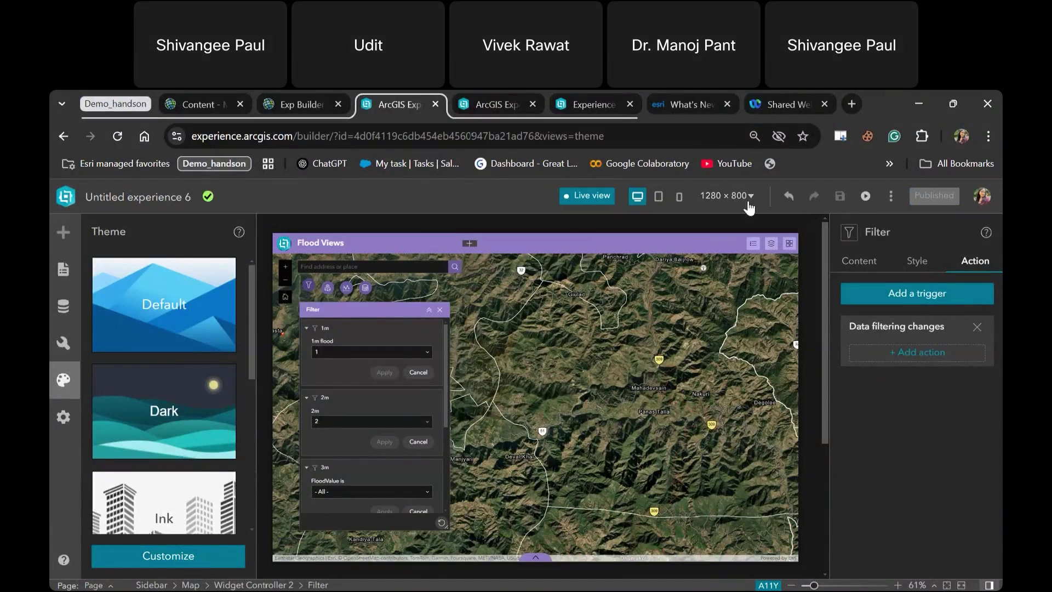
left_click(890, 196)
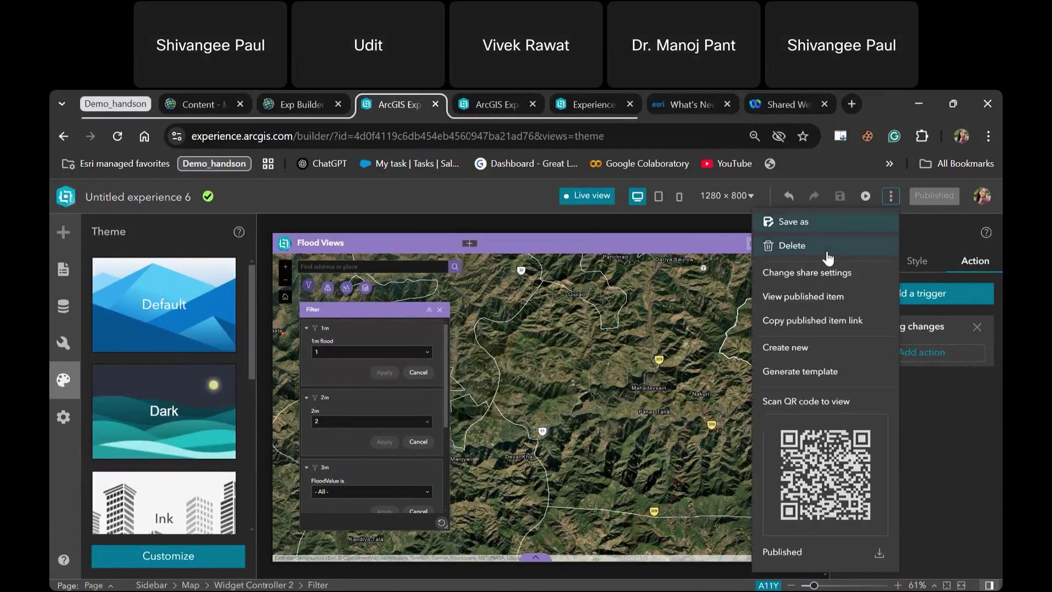
left_click(800, 296)
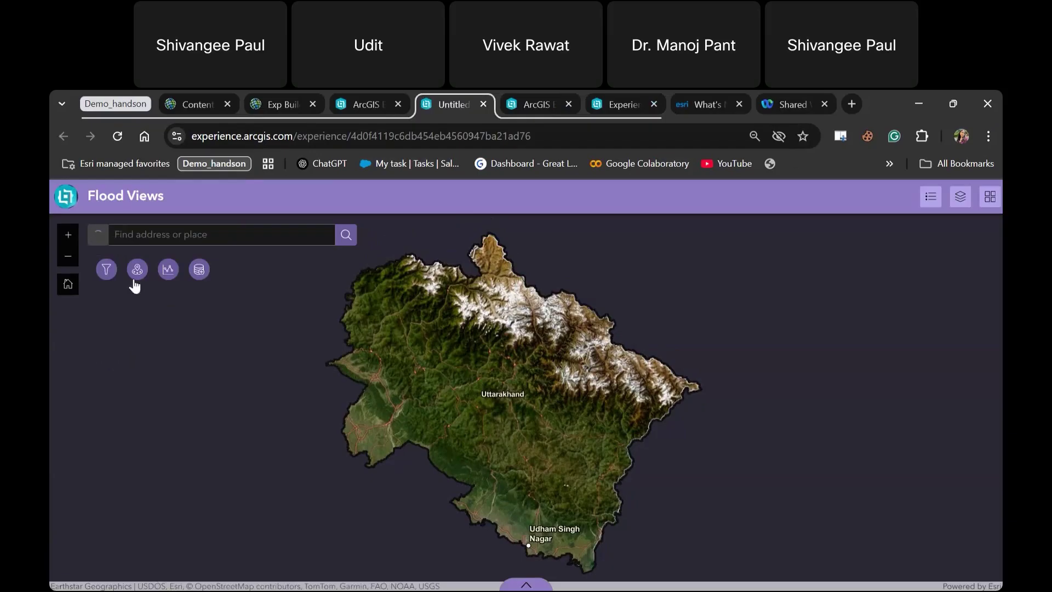
Step: Examine the 1m, 2m and 3m flood filters in the published app's Filter widget, and close the widget
left_click(105, 272)
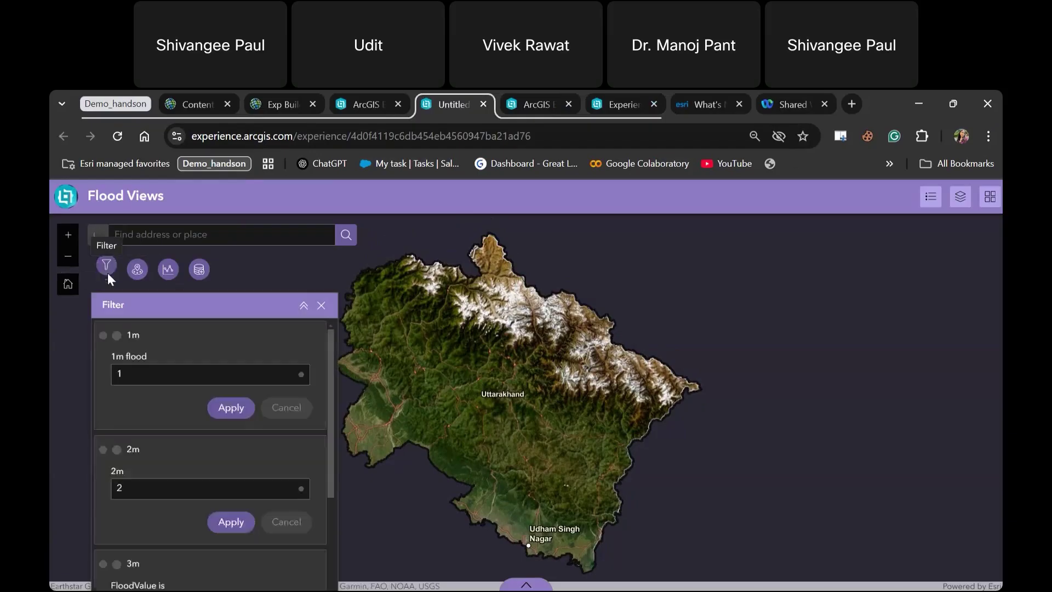
left_click(321, 230)
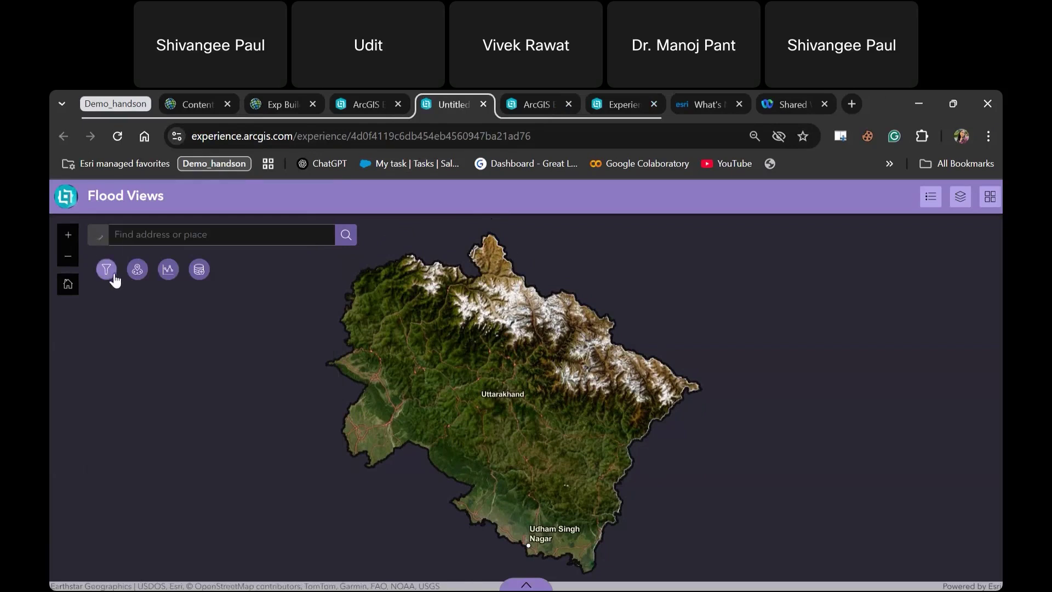
left_click(109, 274)
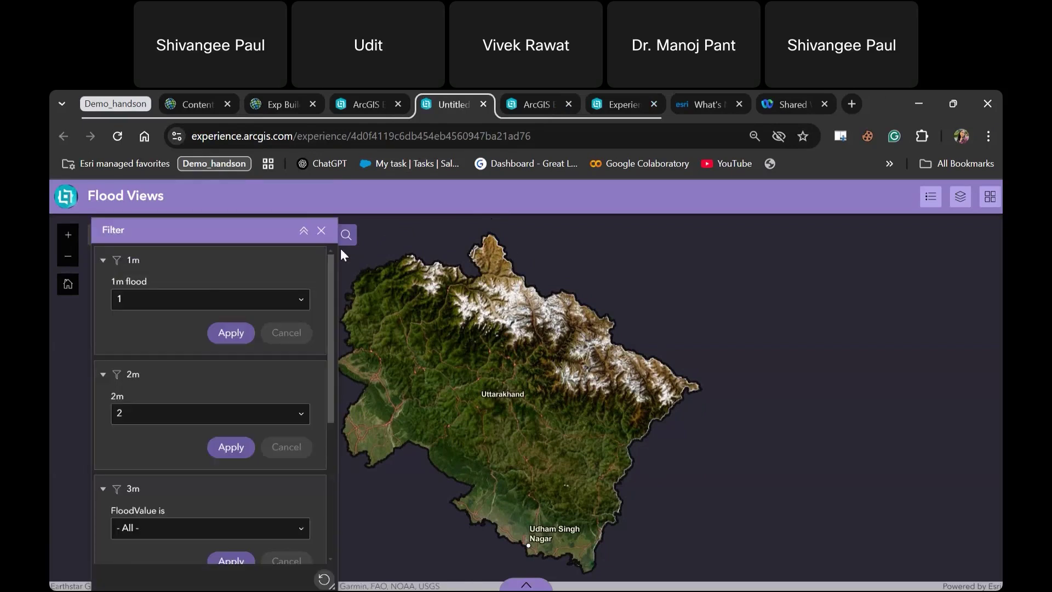
left_click(321, 230)
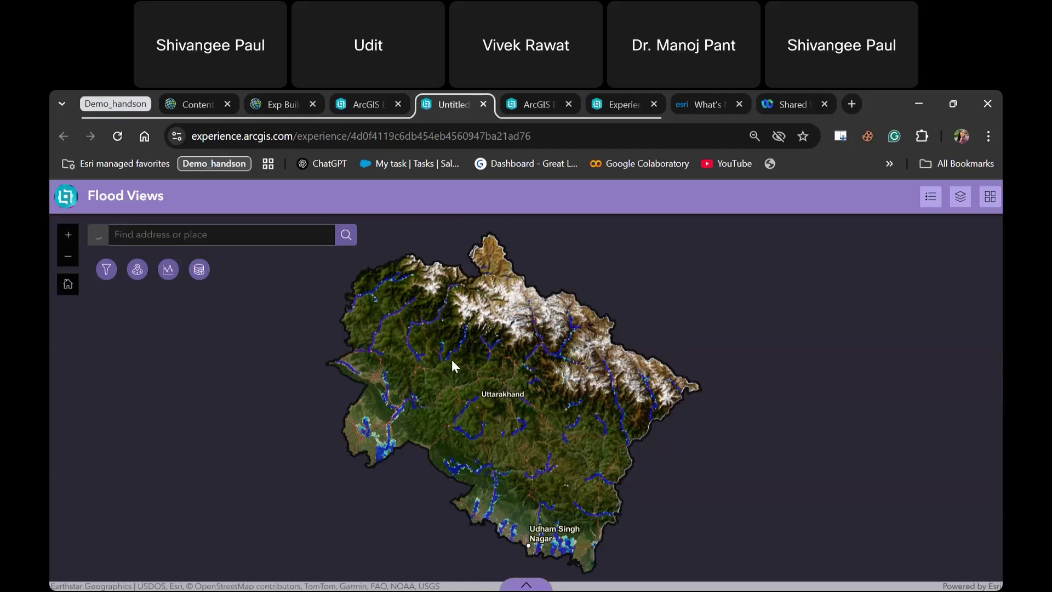
Step: Examine the Add Data widget's search sources, including My content, ArcGIS Online and Living Atlas, and its URL option
left_click(200, 271)
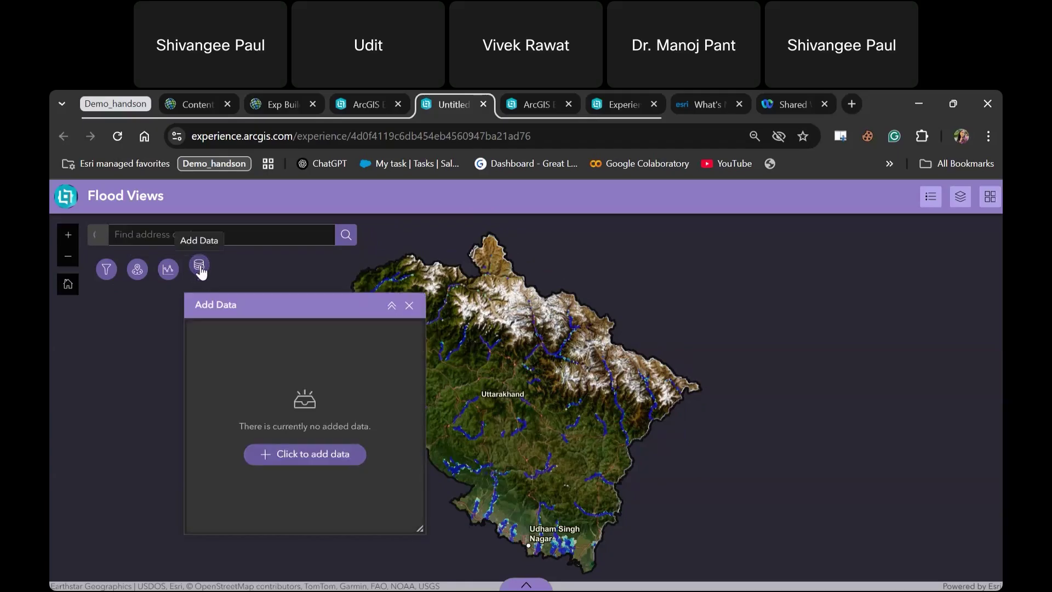
left_click(281, 461)
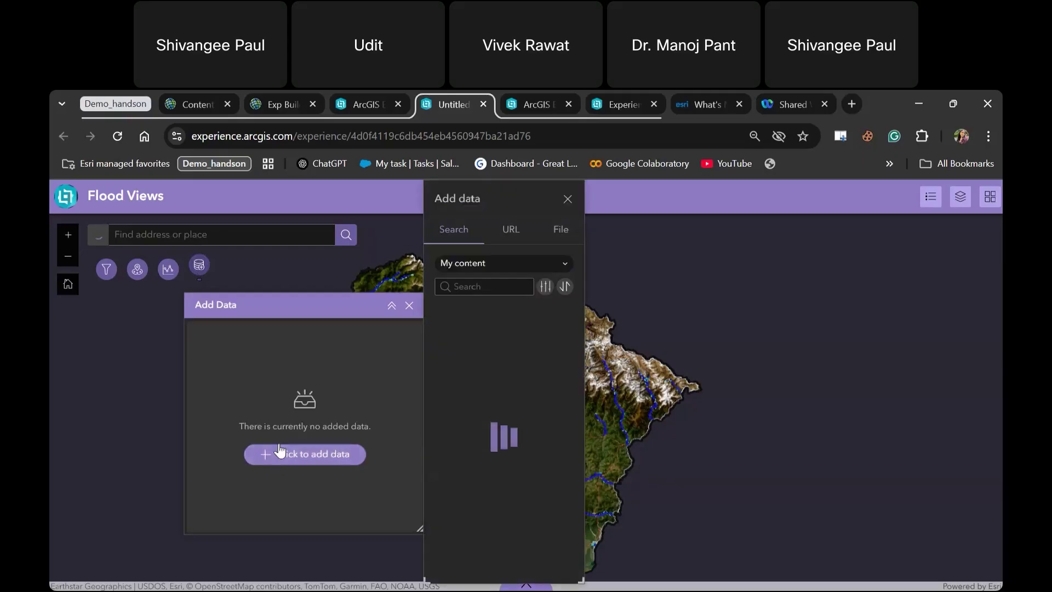
scroll(471, 432, "down", 3)
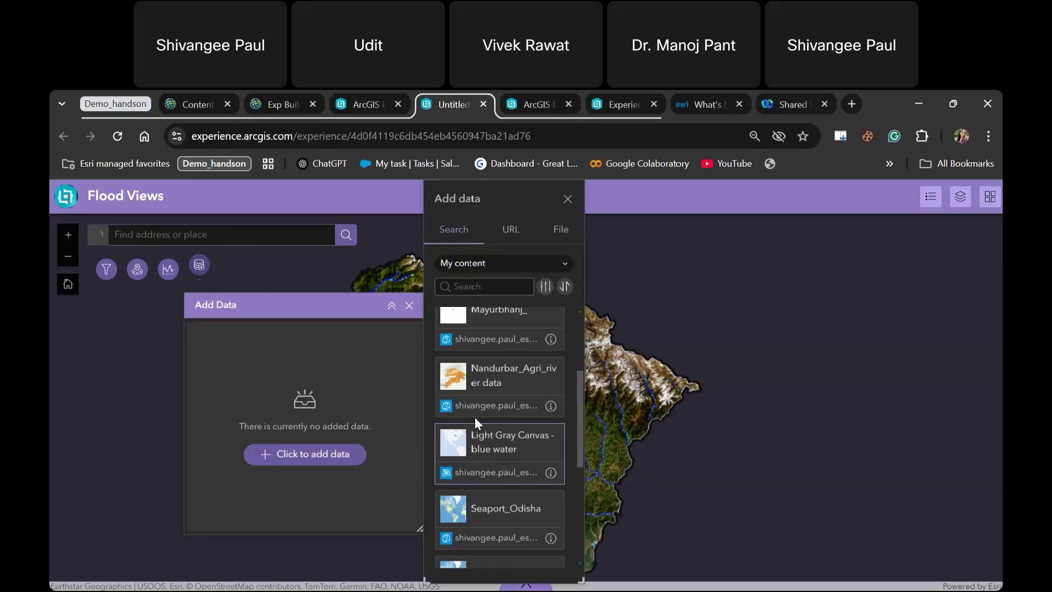
scroll(475, 417, "up", 3)
left_click(460, 264)
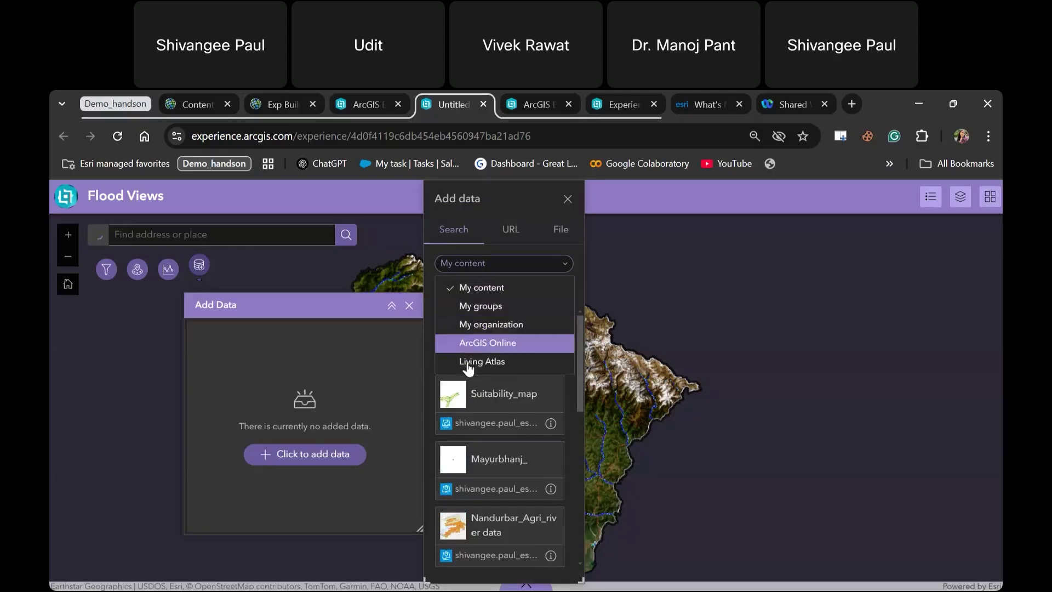
left_click(505, 227)
Step: Draw an east–west elevation profile line across the valley northwest of Chamoli, examine the profile chart, and close the Elevation Profile widget
left_click(168, 268)
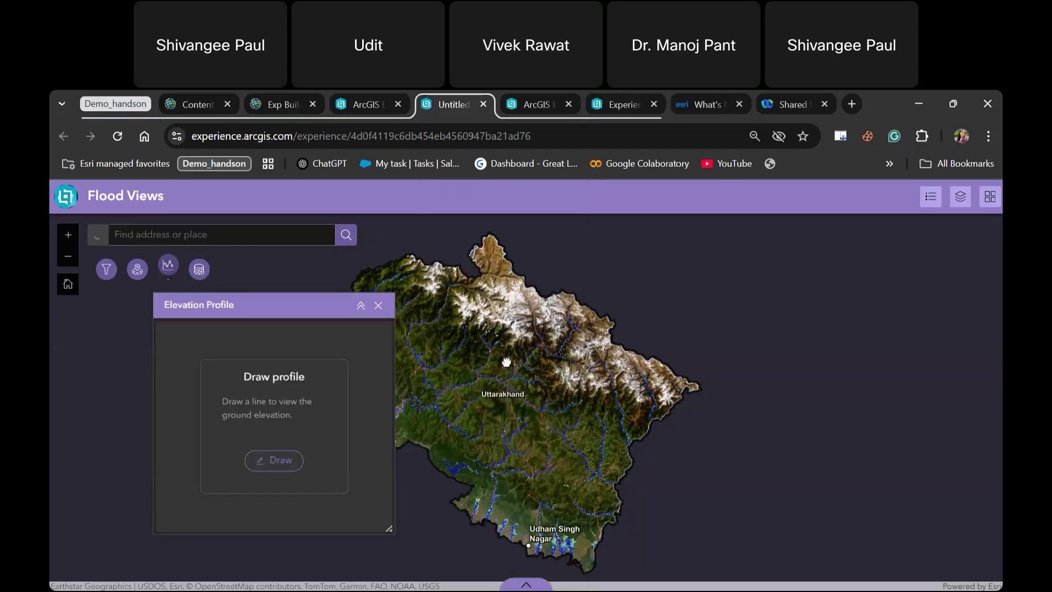
scroll(506, 362, "up", 6)
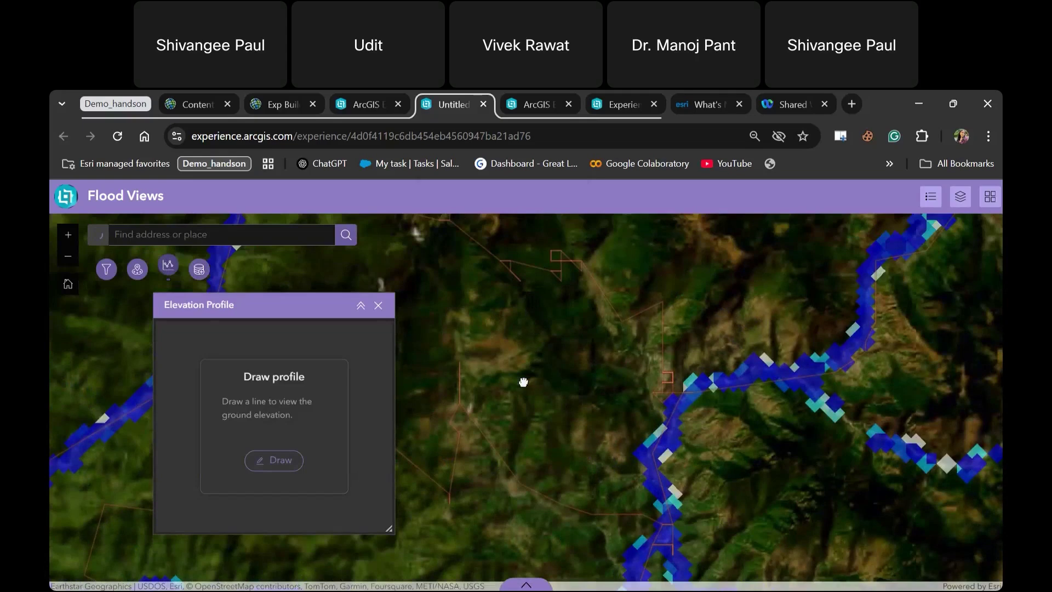
scroll(523, 382, "up", 2)
scroll(477, 403, "up", 2)
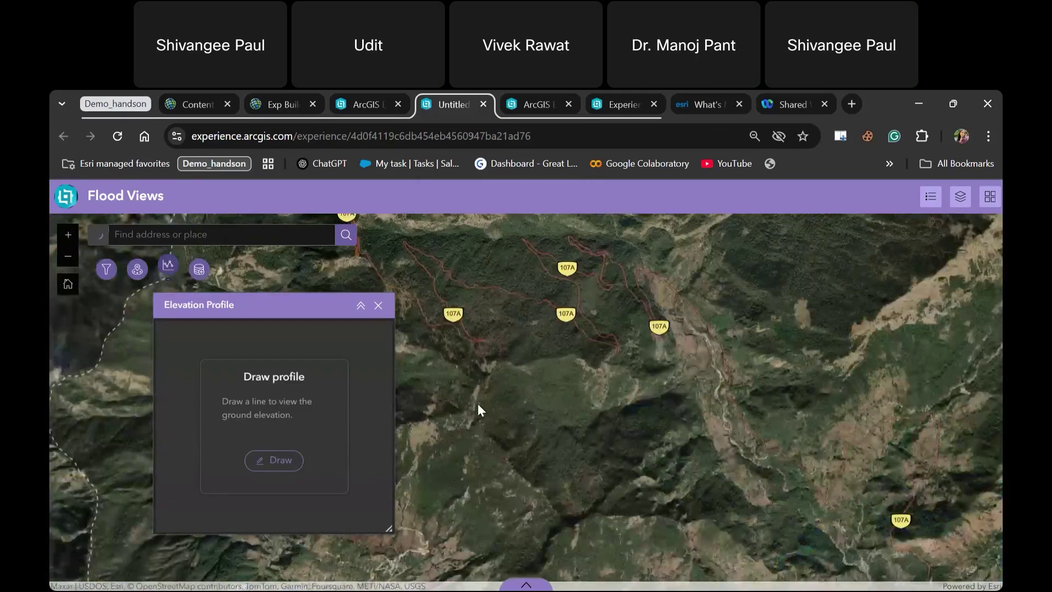
scroll(581, 373, "down", 2)
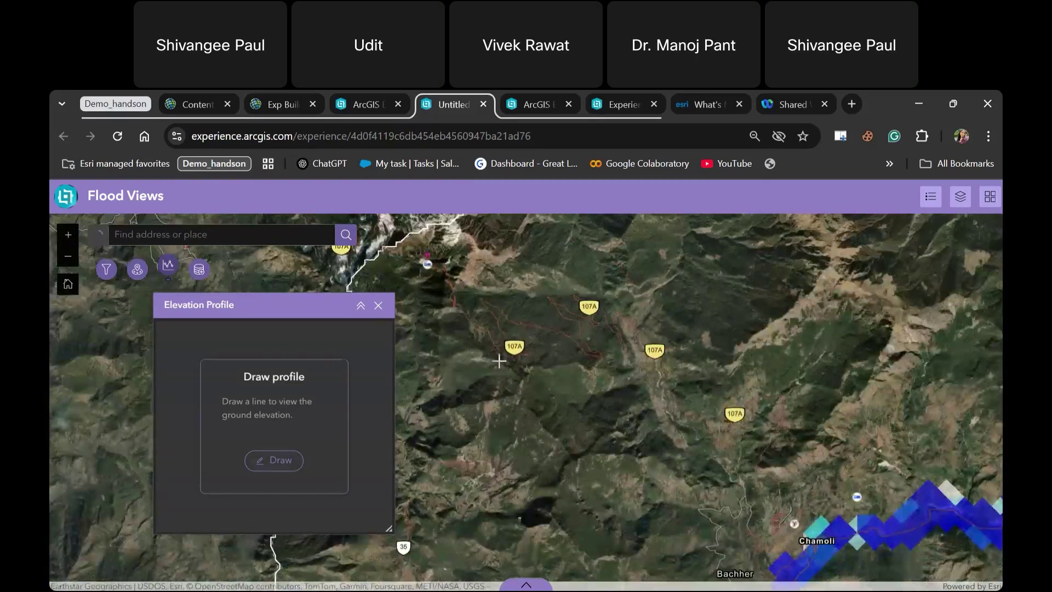
left_click(740, 316)
double_click(540, 314)
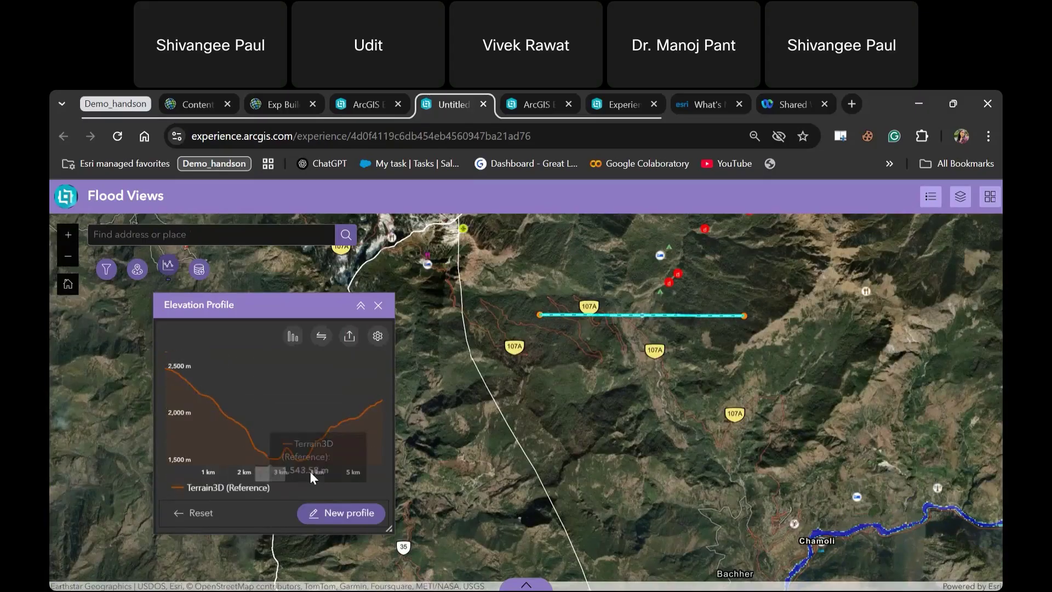
left_click(378, 306)
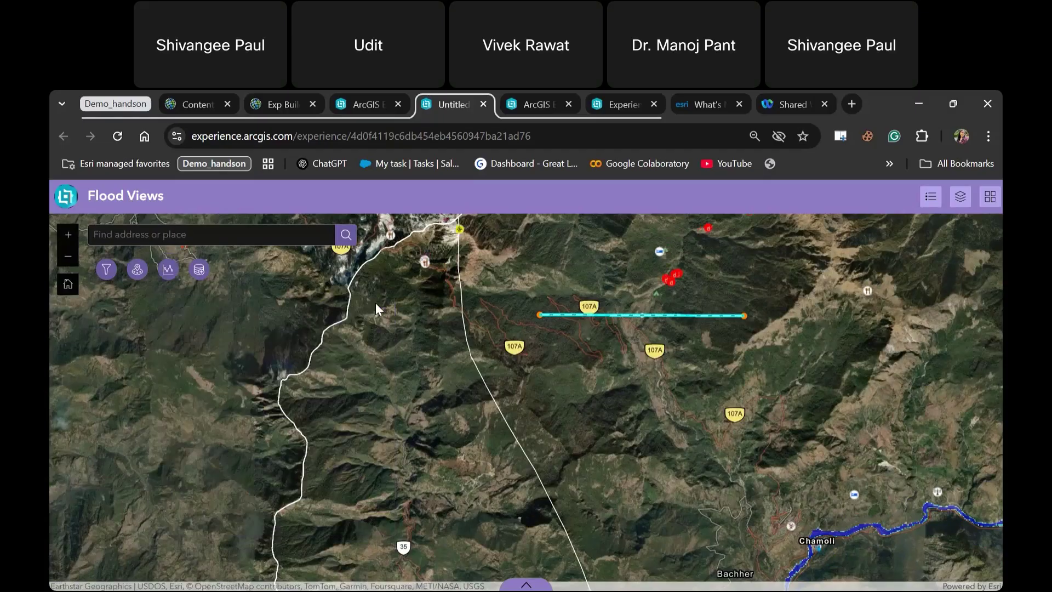
Step: Run a Near Me search within 1 kilometre of a point placed beside the red markers north of the profile line
left_click(139, 275)
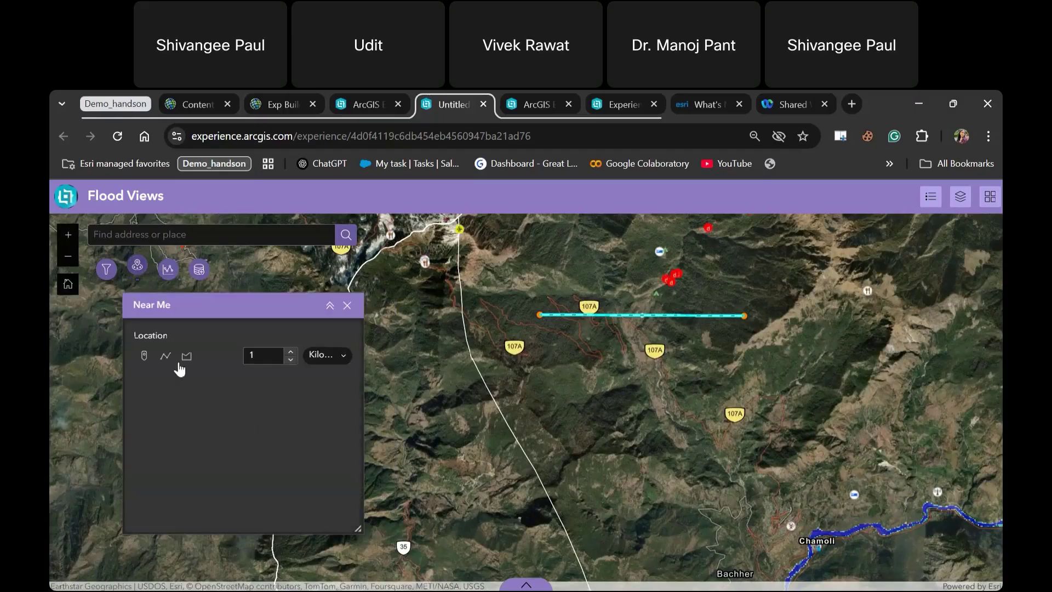
scroll(623, 369, "up", 3)
scroll(623, 353, "up", 2)
scroll(628, 350, "down", 3)
scroll(623, 351, "up", 2)
scroll(624, 350, "up", 2)
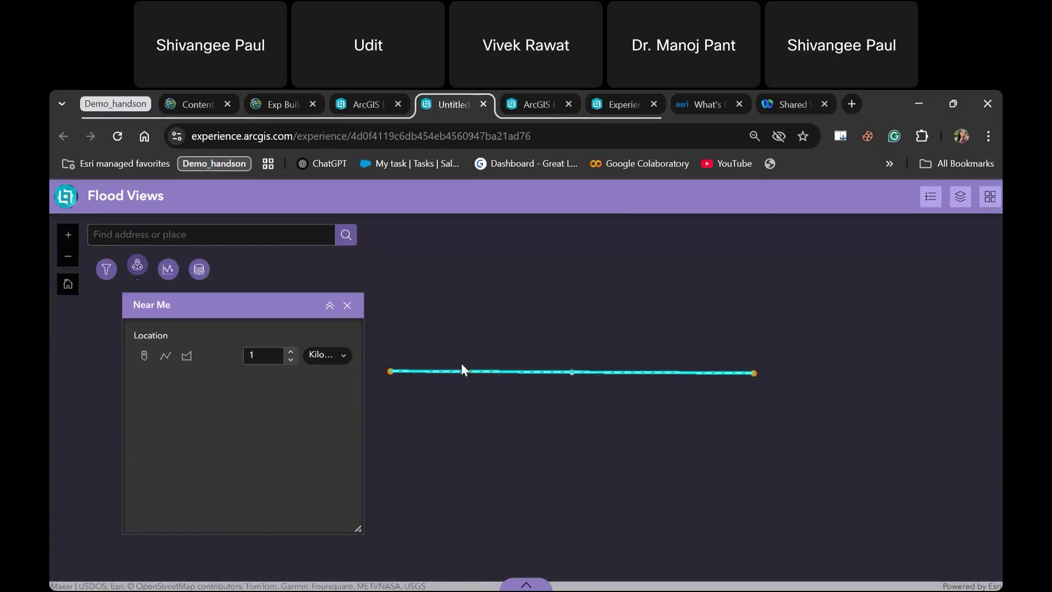
left_click(144, 356)
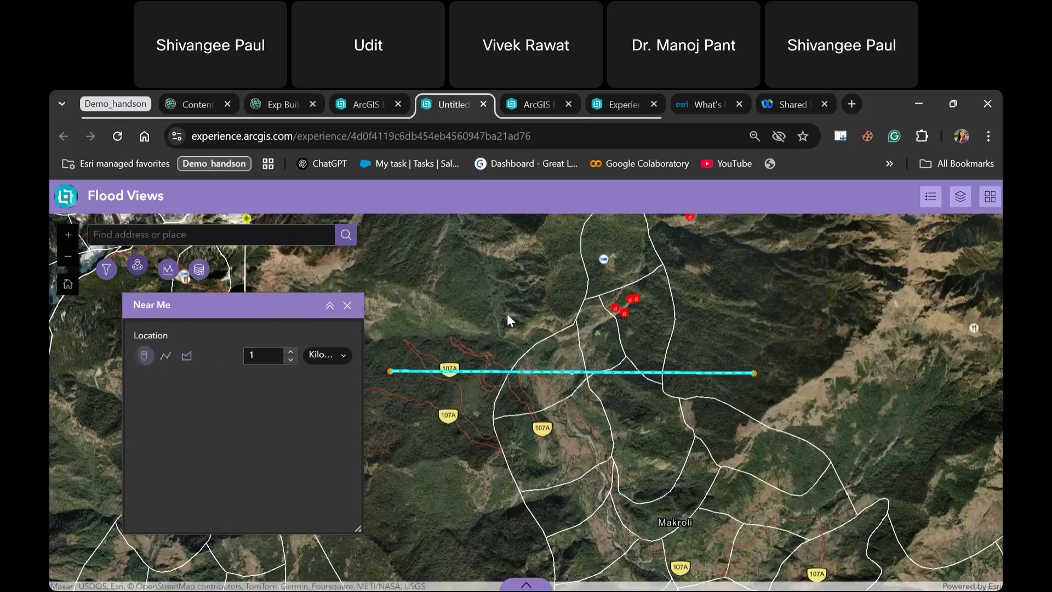
left_click(142, 356)
left_click(619, 295)
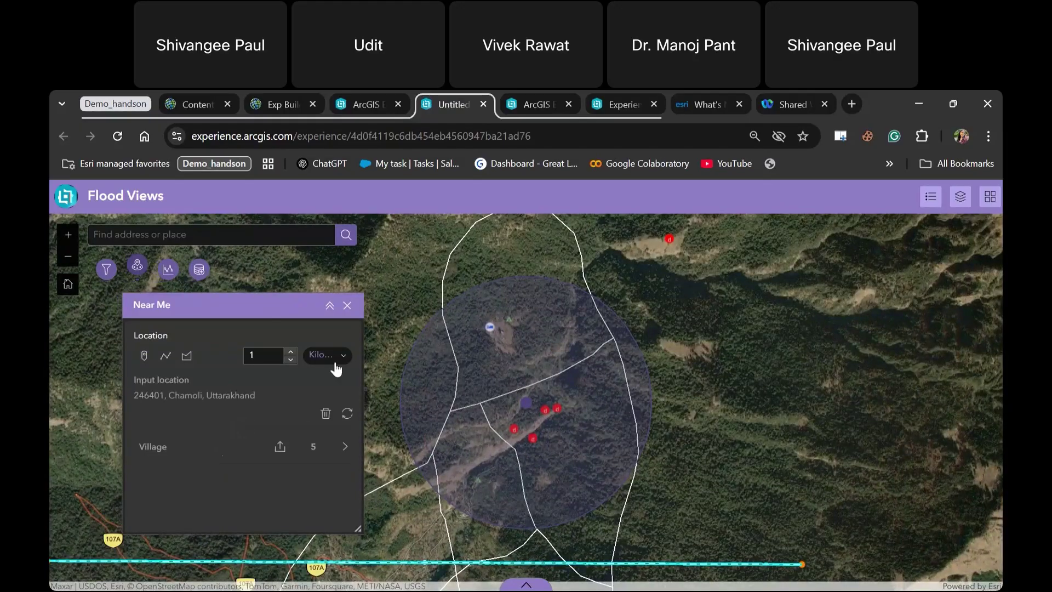
Step: Examine the Village summary of households, total population and male population in the Near Me results, and close the widget
left_click(291, 444)
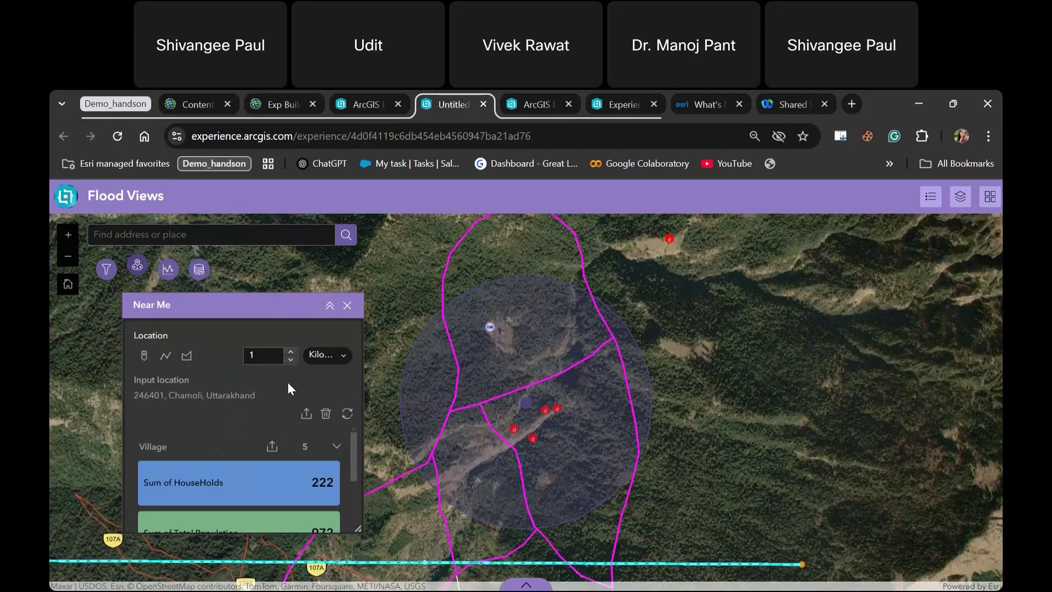
scroll(329, 438, "down", 2)
scroll(354, 452, "up", 2)
scroll(357, 488, "down", 2)
scroll(358, 501, "down", 1)
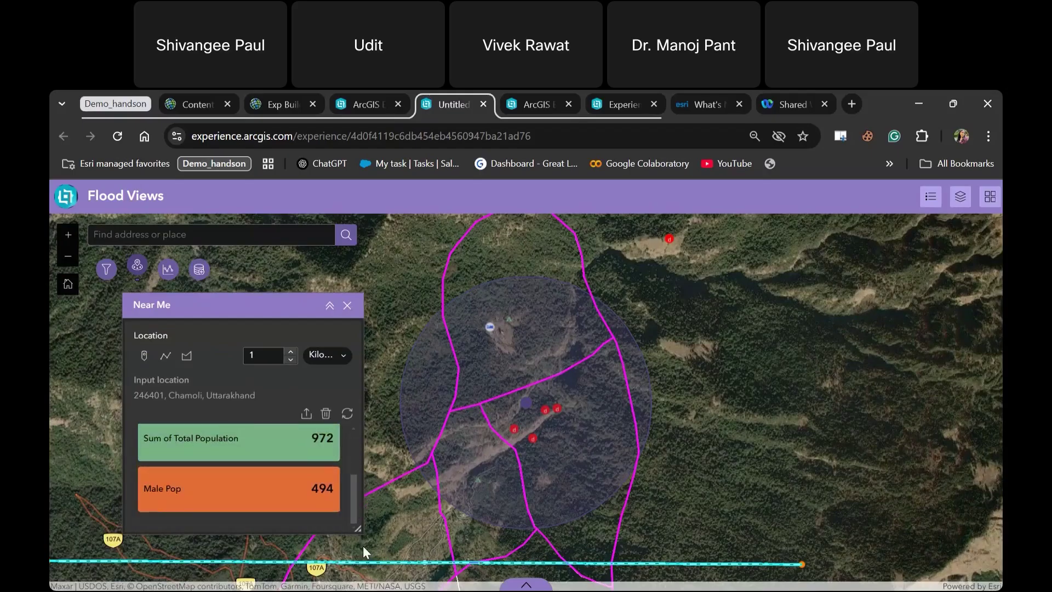
scroll(338, 482, "up", 3)
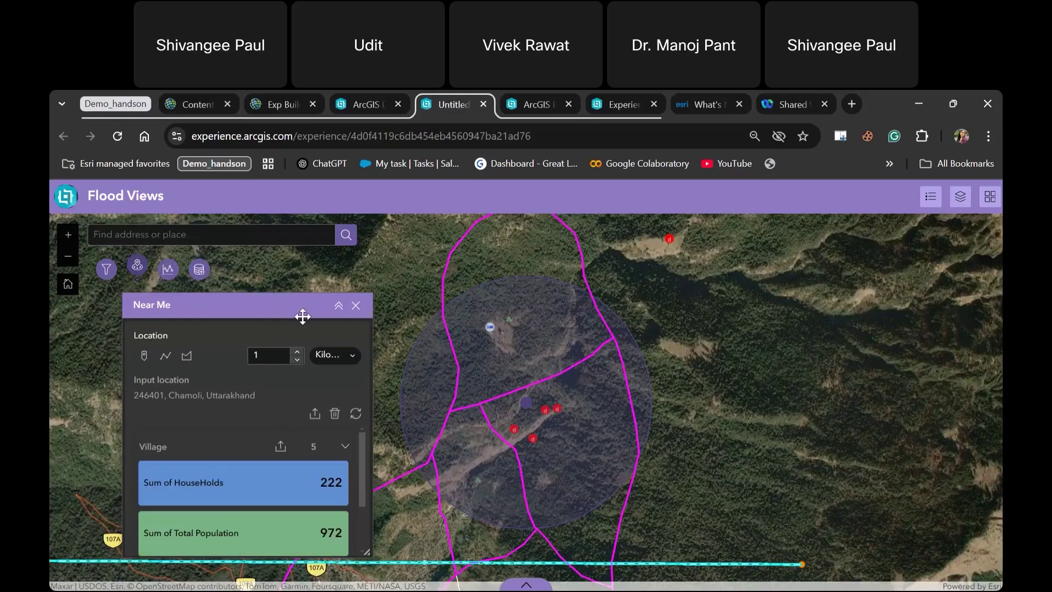
left_click(356, 305)
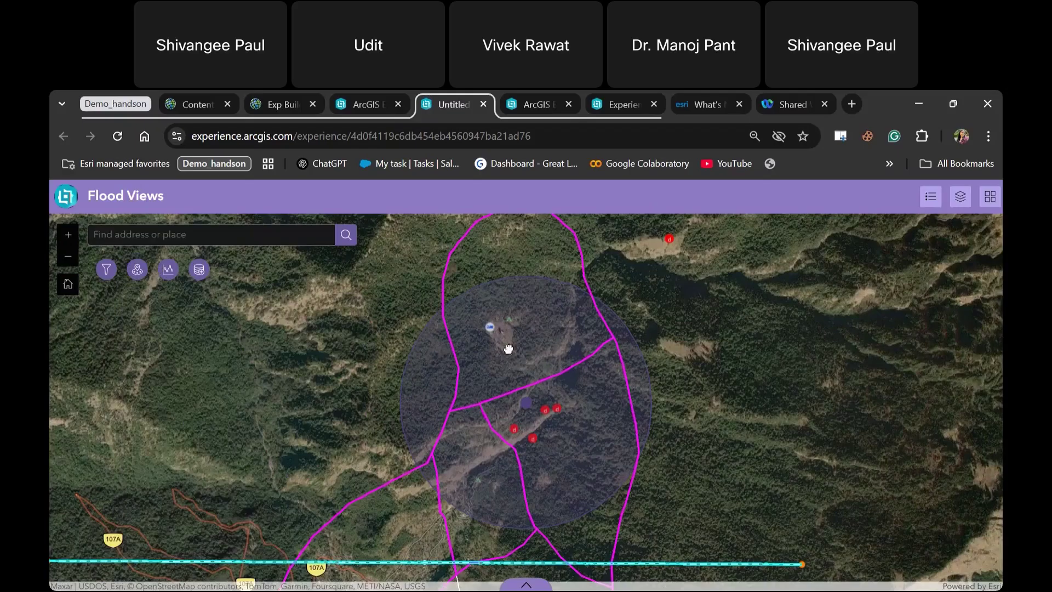
Step: Reload the published app and look through its Map Layers, Legend and Basemap Gallery widgets
scroll(509, 349, "down", 2)
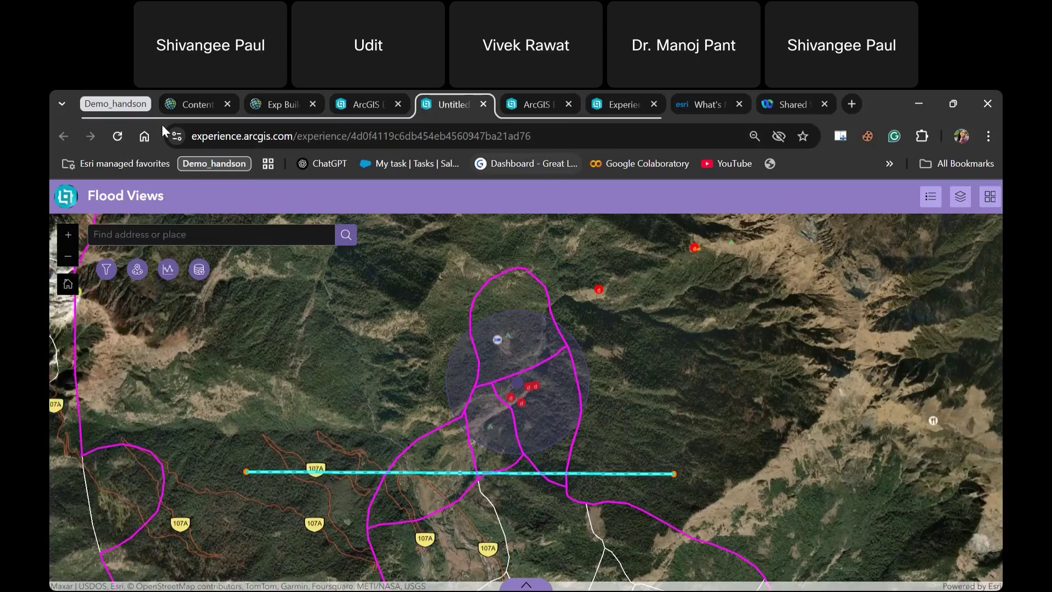
left_click(117, 137)
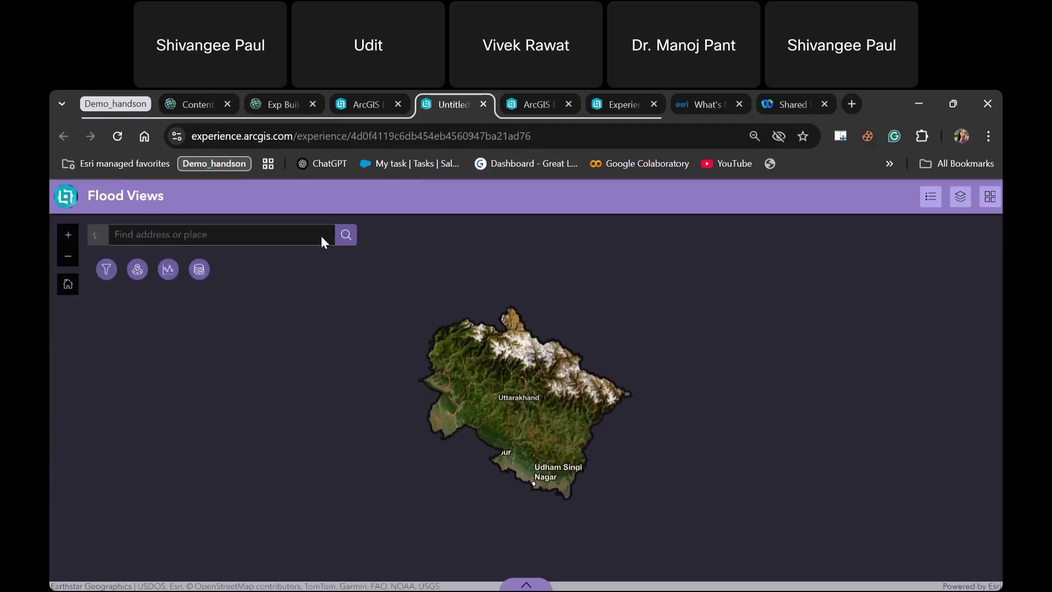
left_click(960, 197)
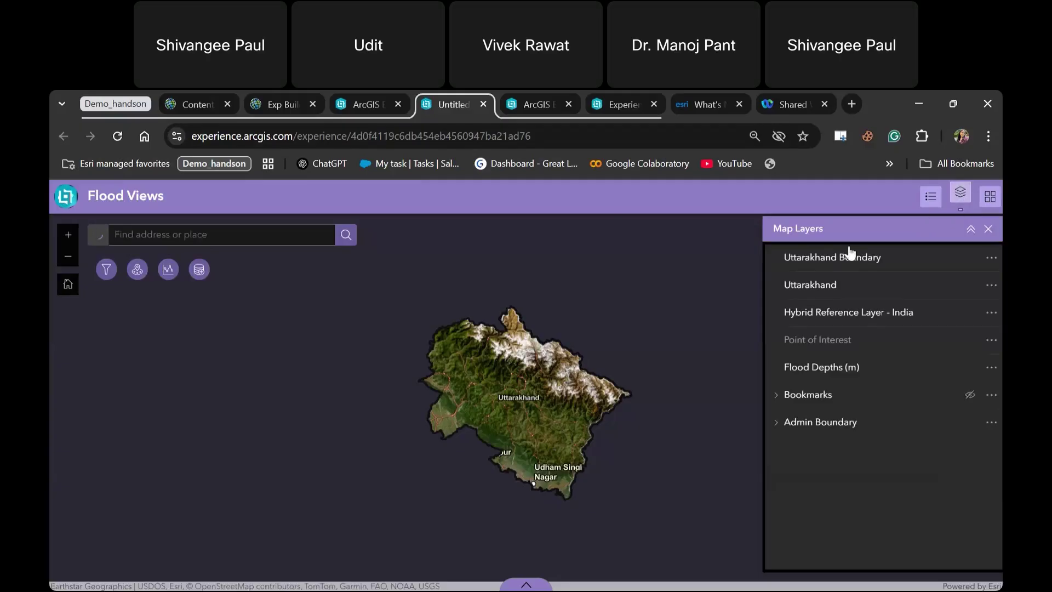
left_click(930, 196)
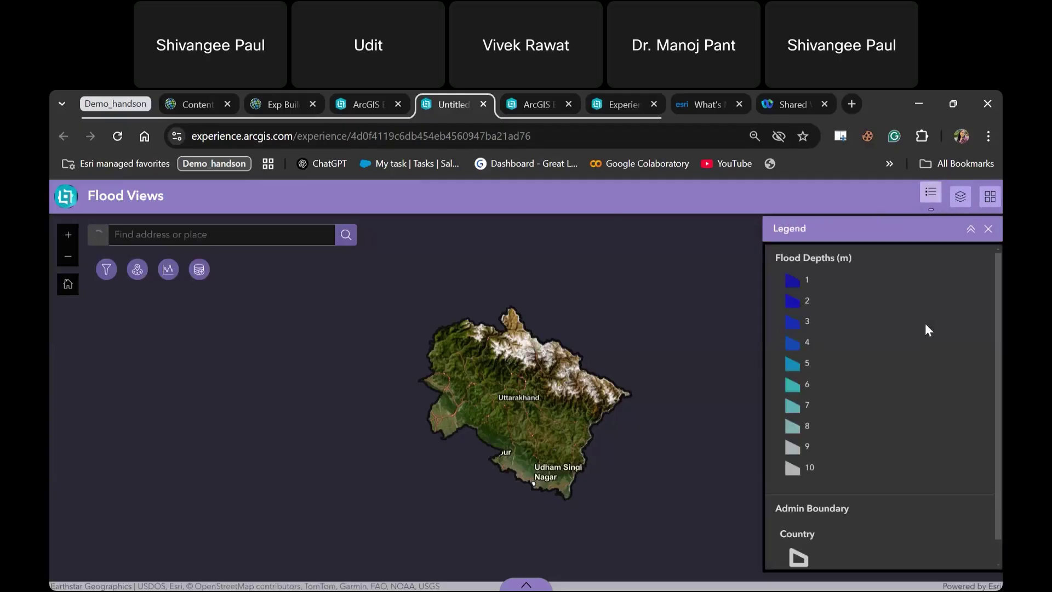
left_click(990, 198)
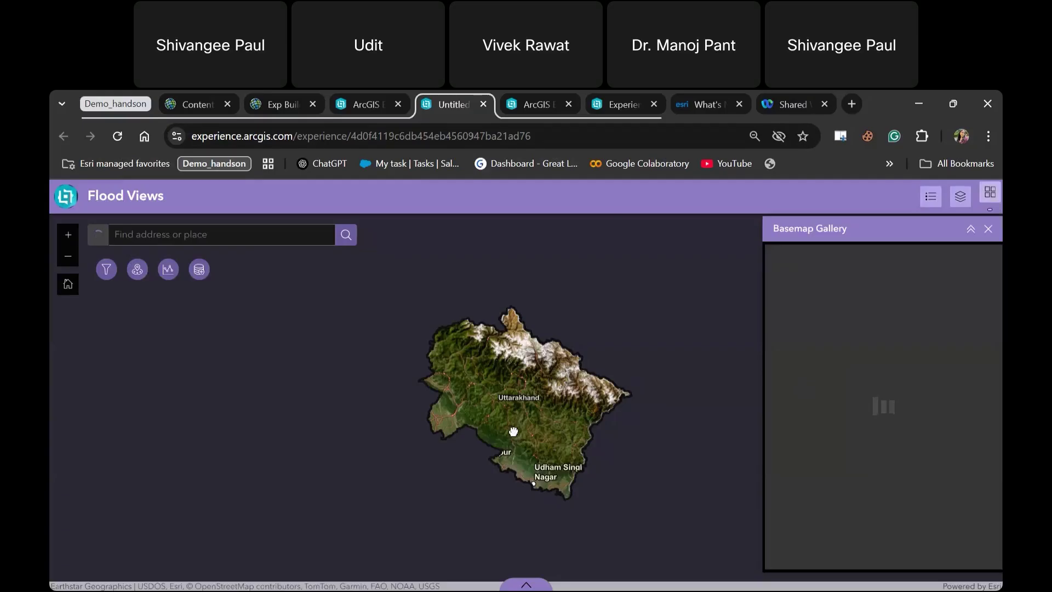
scroll(513, 431, "up", 3)
scroll(559, 364, "down", 1)
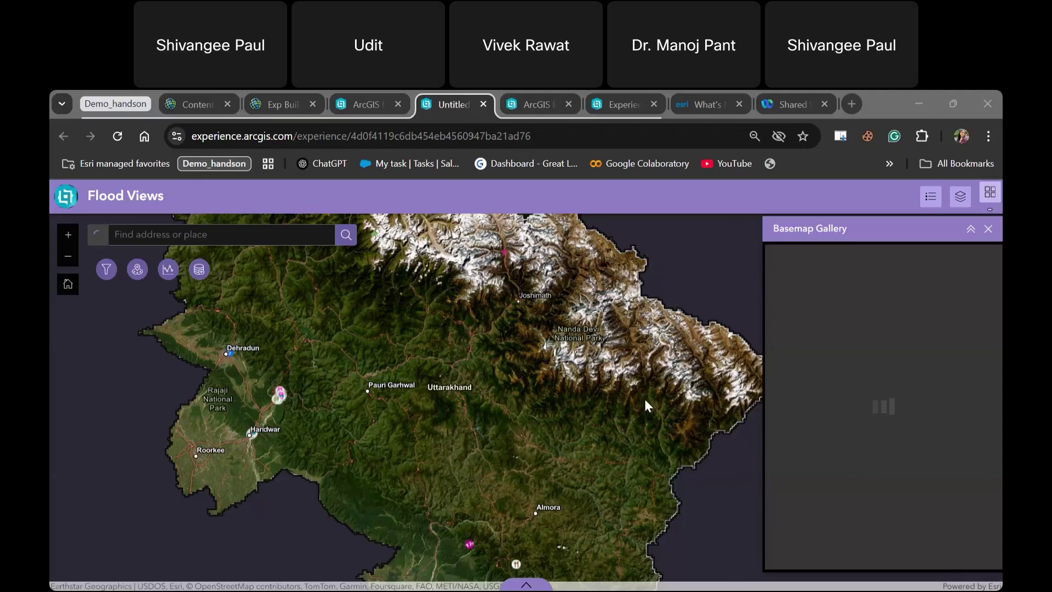
Step: Switch to the PowerPoint presentation at the slide "What's New in ArcGIS Experience Builder"
key("alt+Tab")
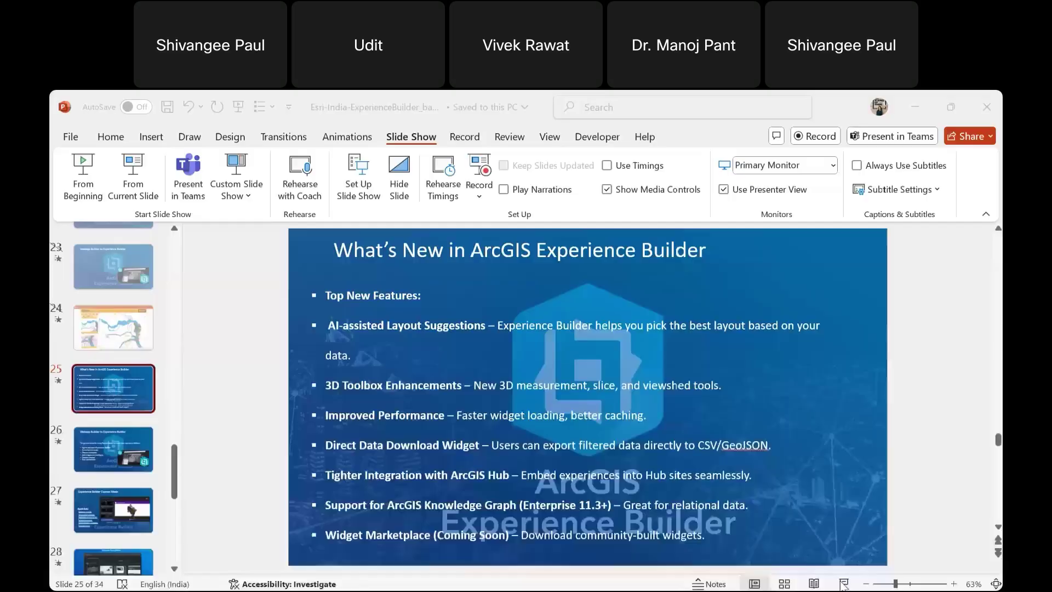